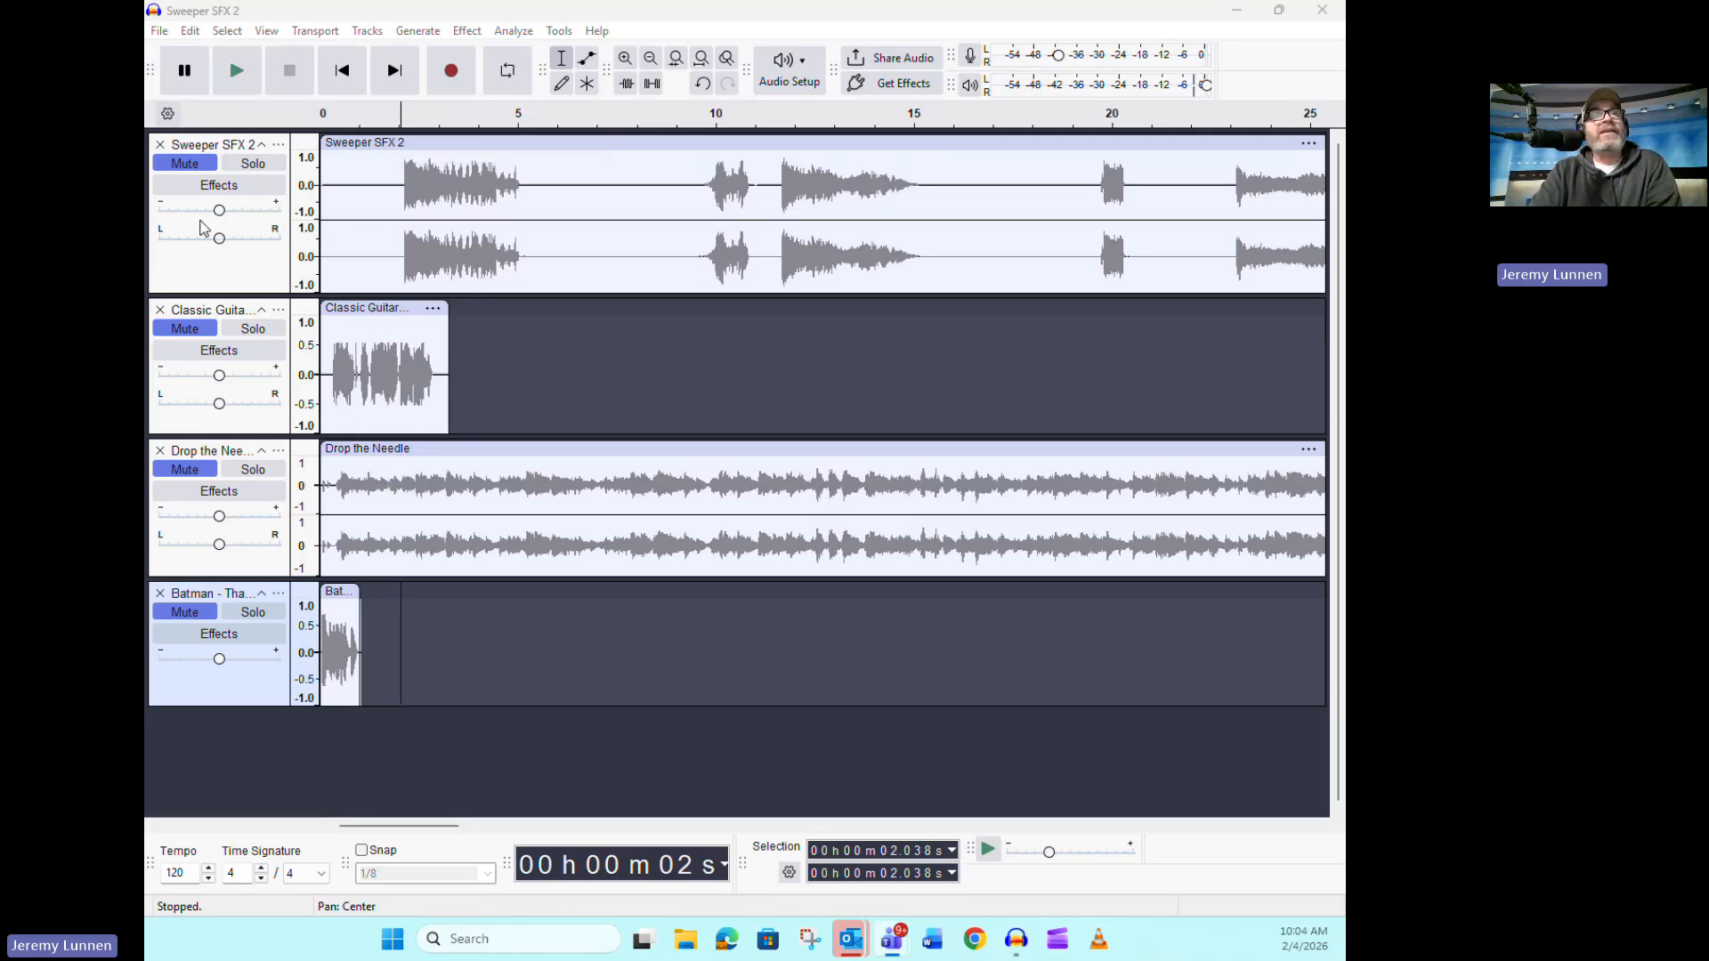
Unmute the Sweeper SFX 2 track and listen to it from about 1.5 s
{"action": "left_click", "coordinate": [214, 169]}
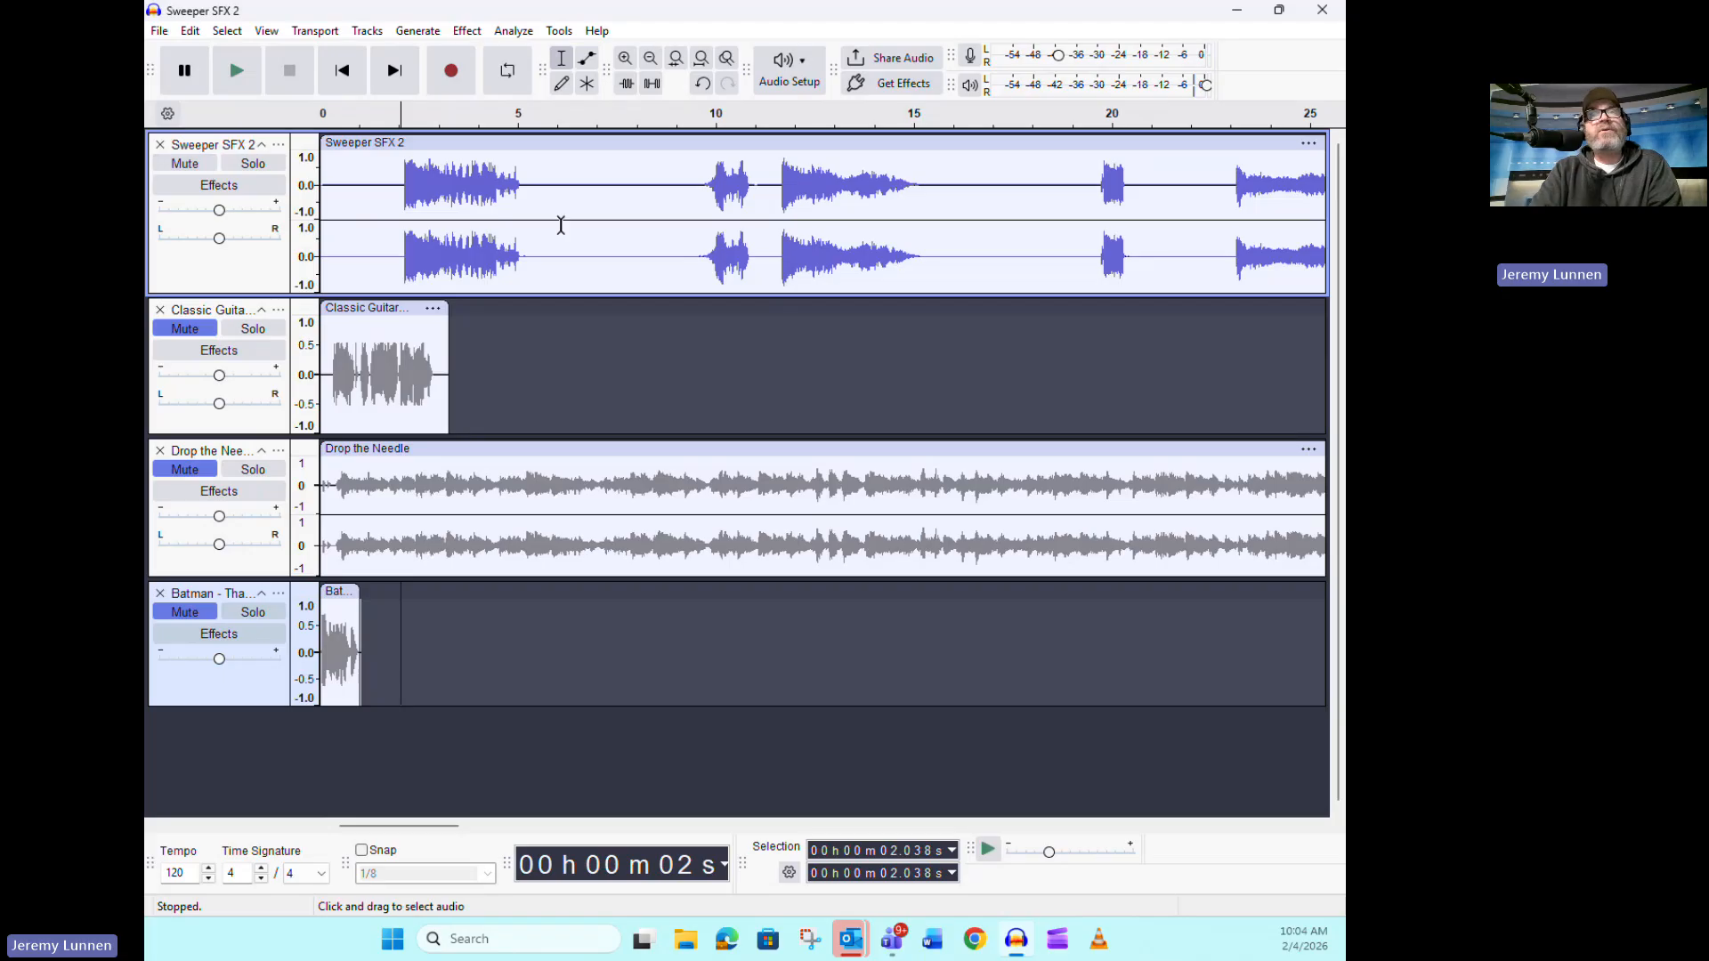
{"action": "left_click", "coordinate": [381, 210]}
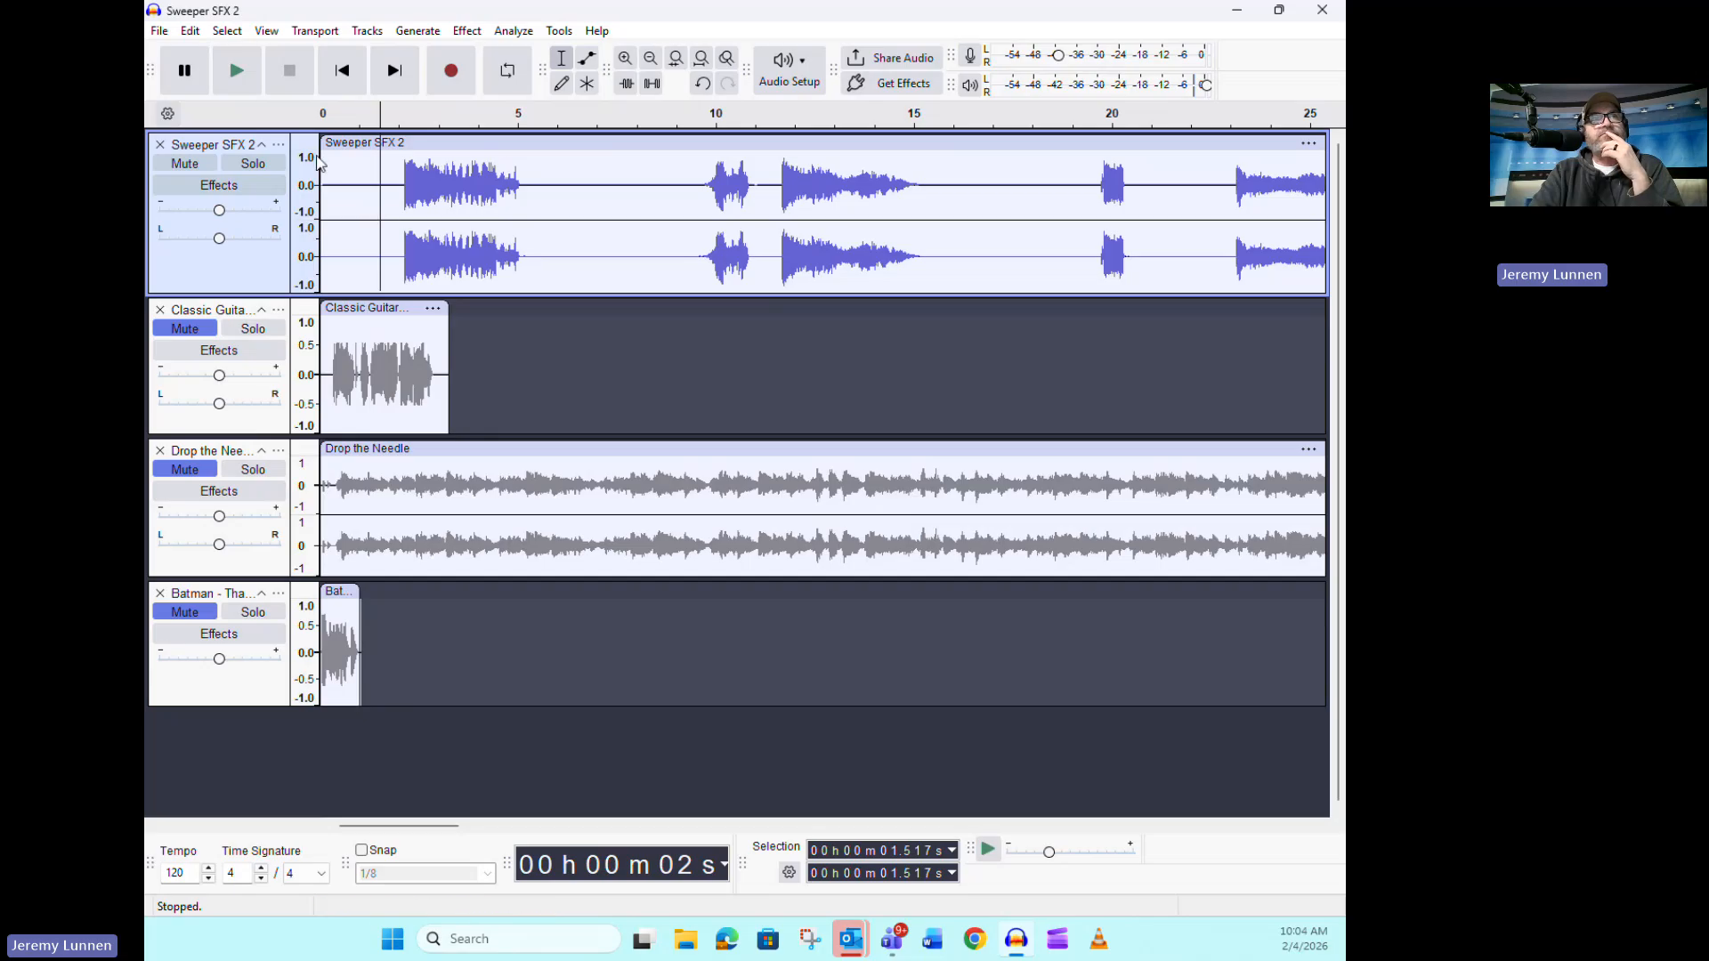
{"action": "left_click", "coordinate": [242, 73]}
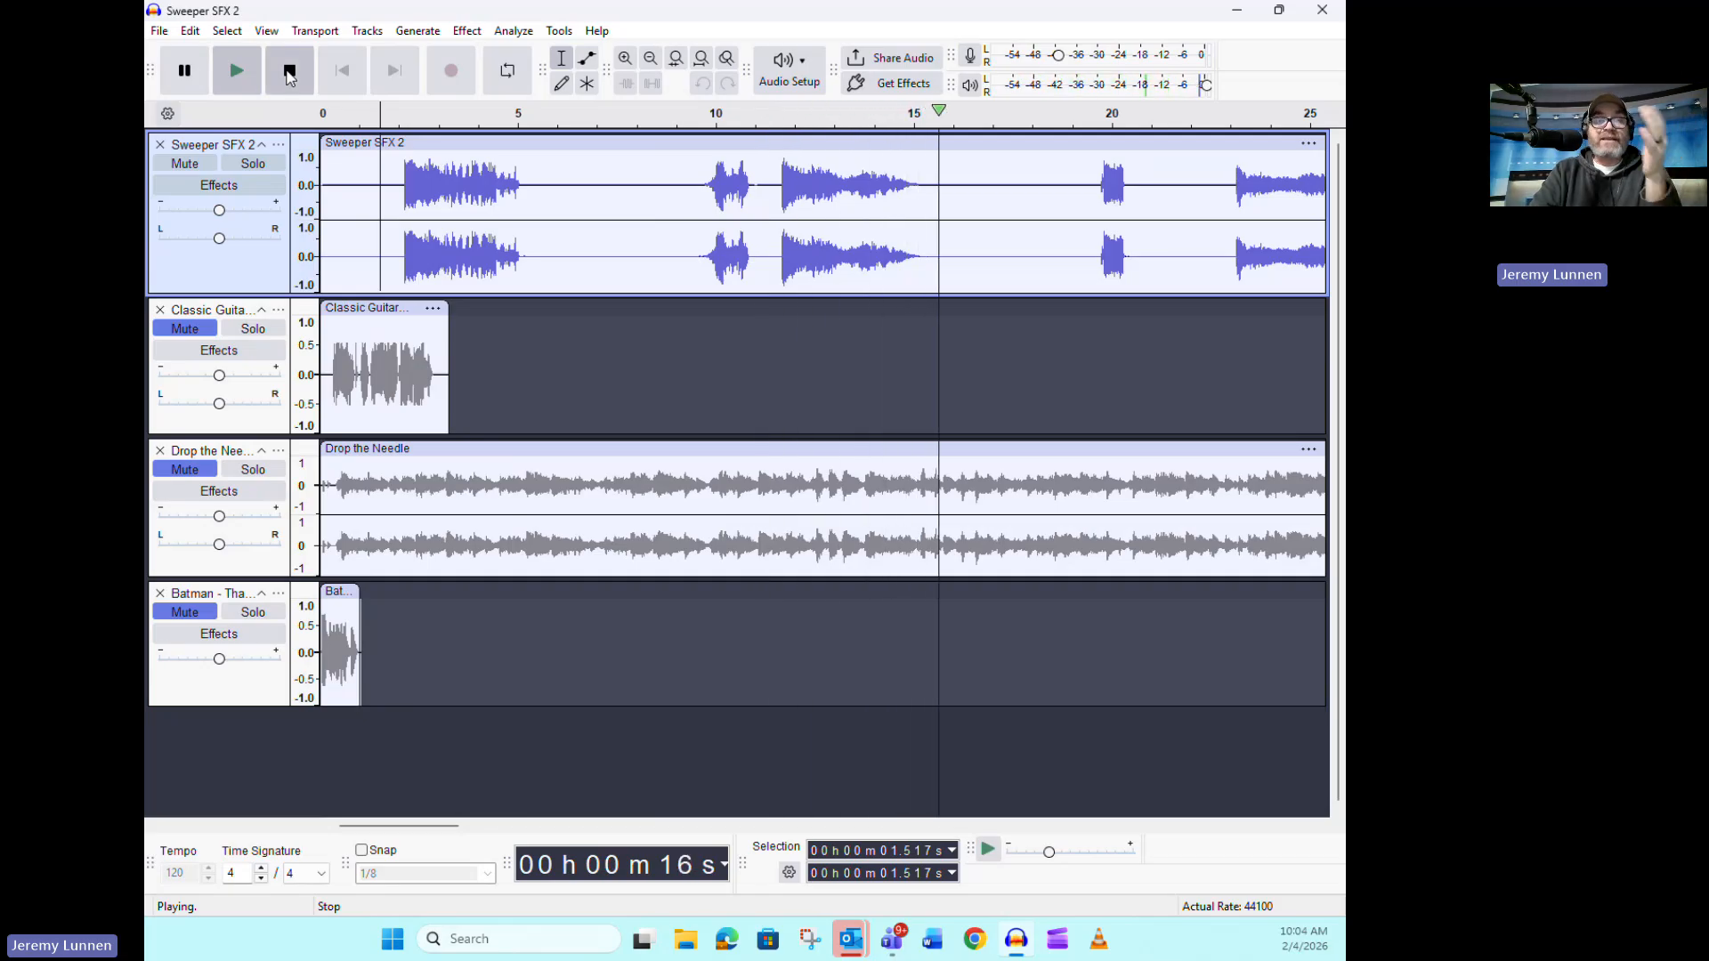
{"action": "left_click", "coordinate": [289, 73]}
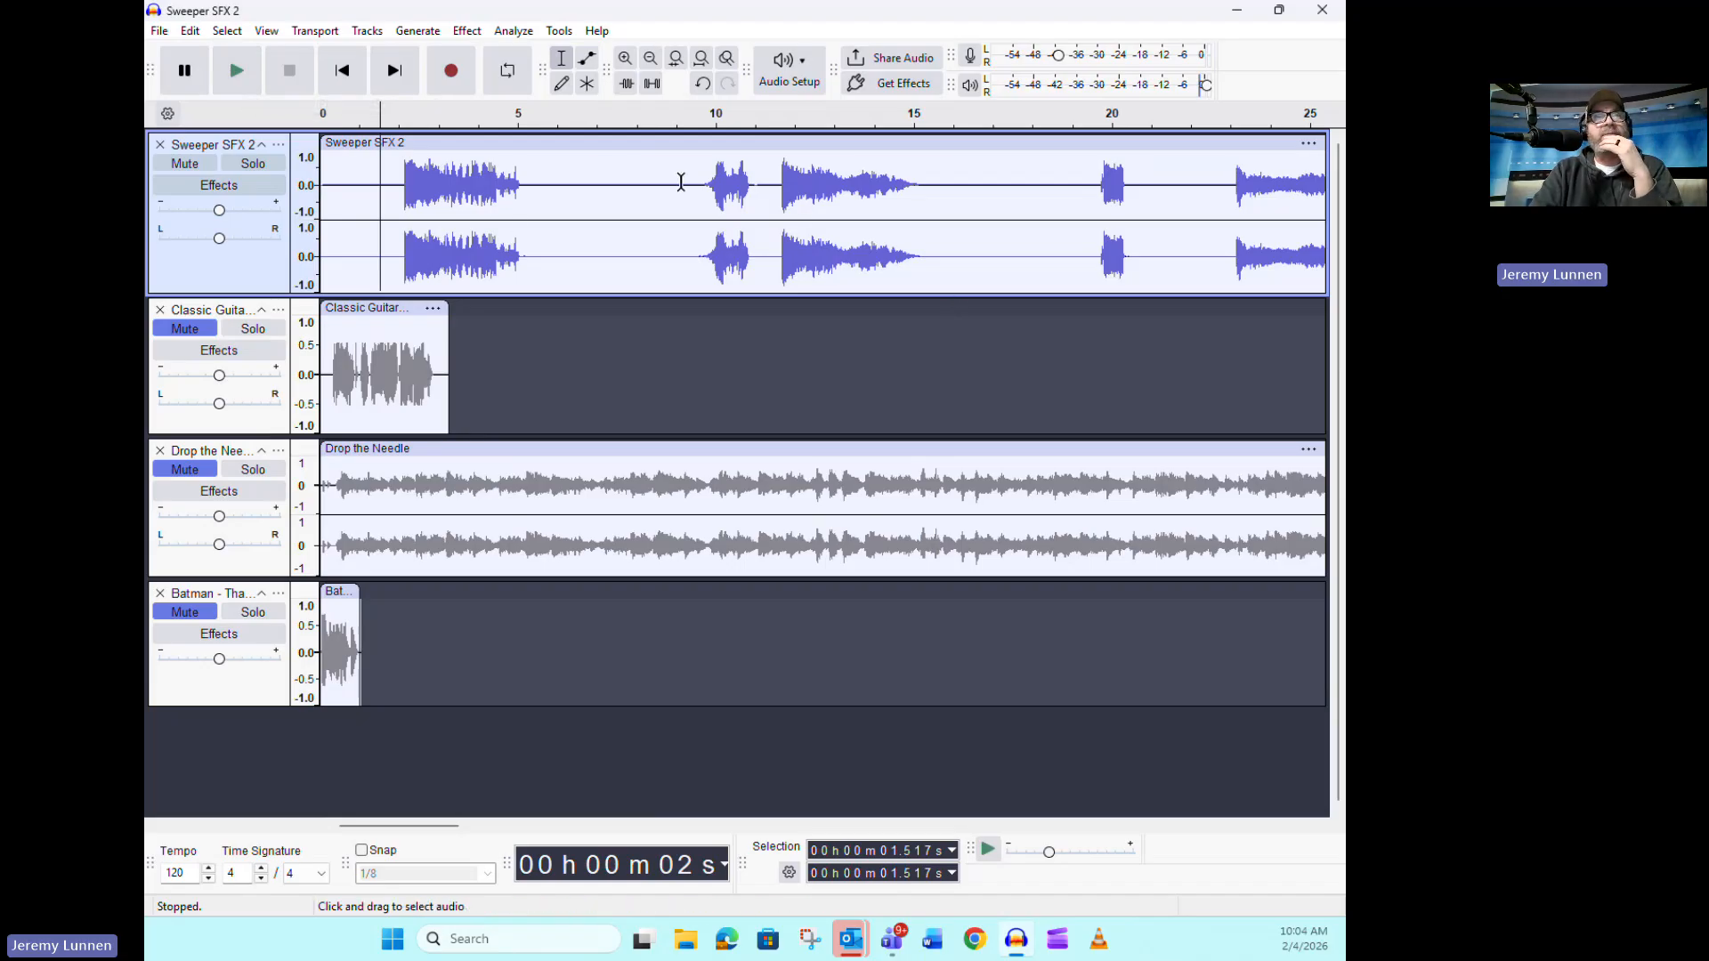
Delete the first 9 seconds of Sweeper SFX 2 and everything after about 7 s in the remaining audio
{"action": "left_click_drag", "start_coordinate": [677, 185], "coordinate": [323, 191]}
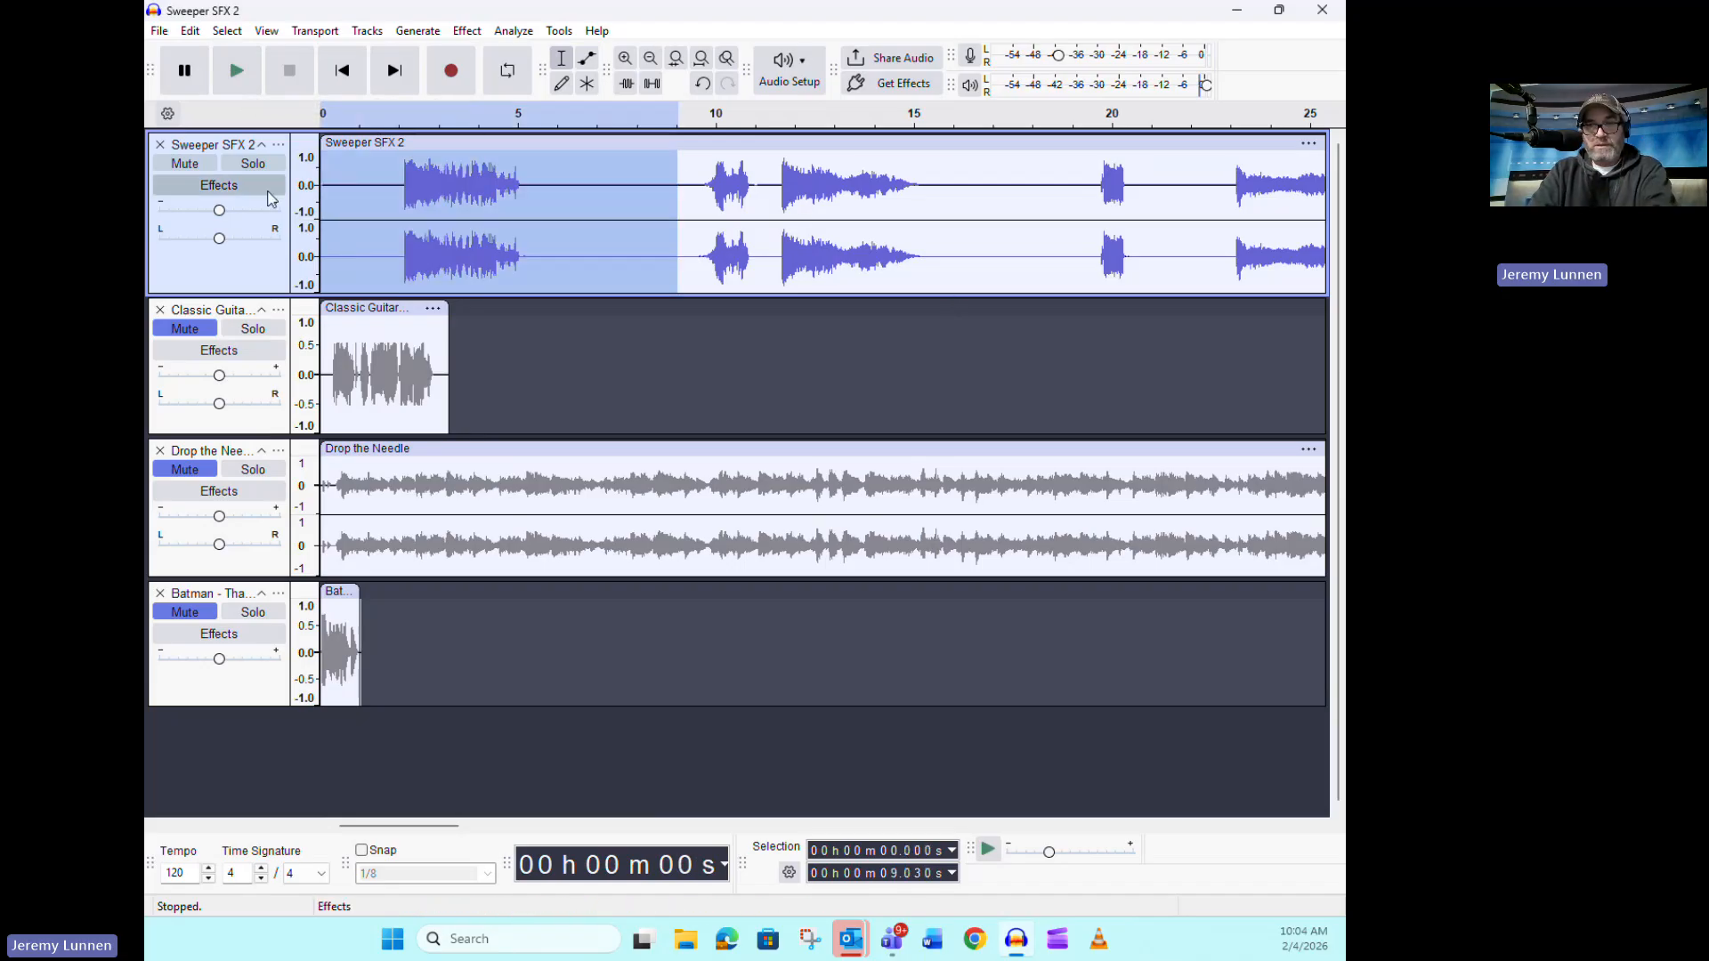
{"action": "key", "text": "Delete"}
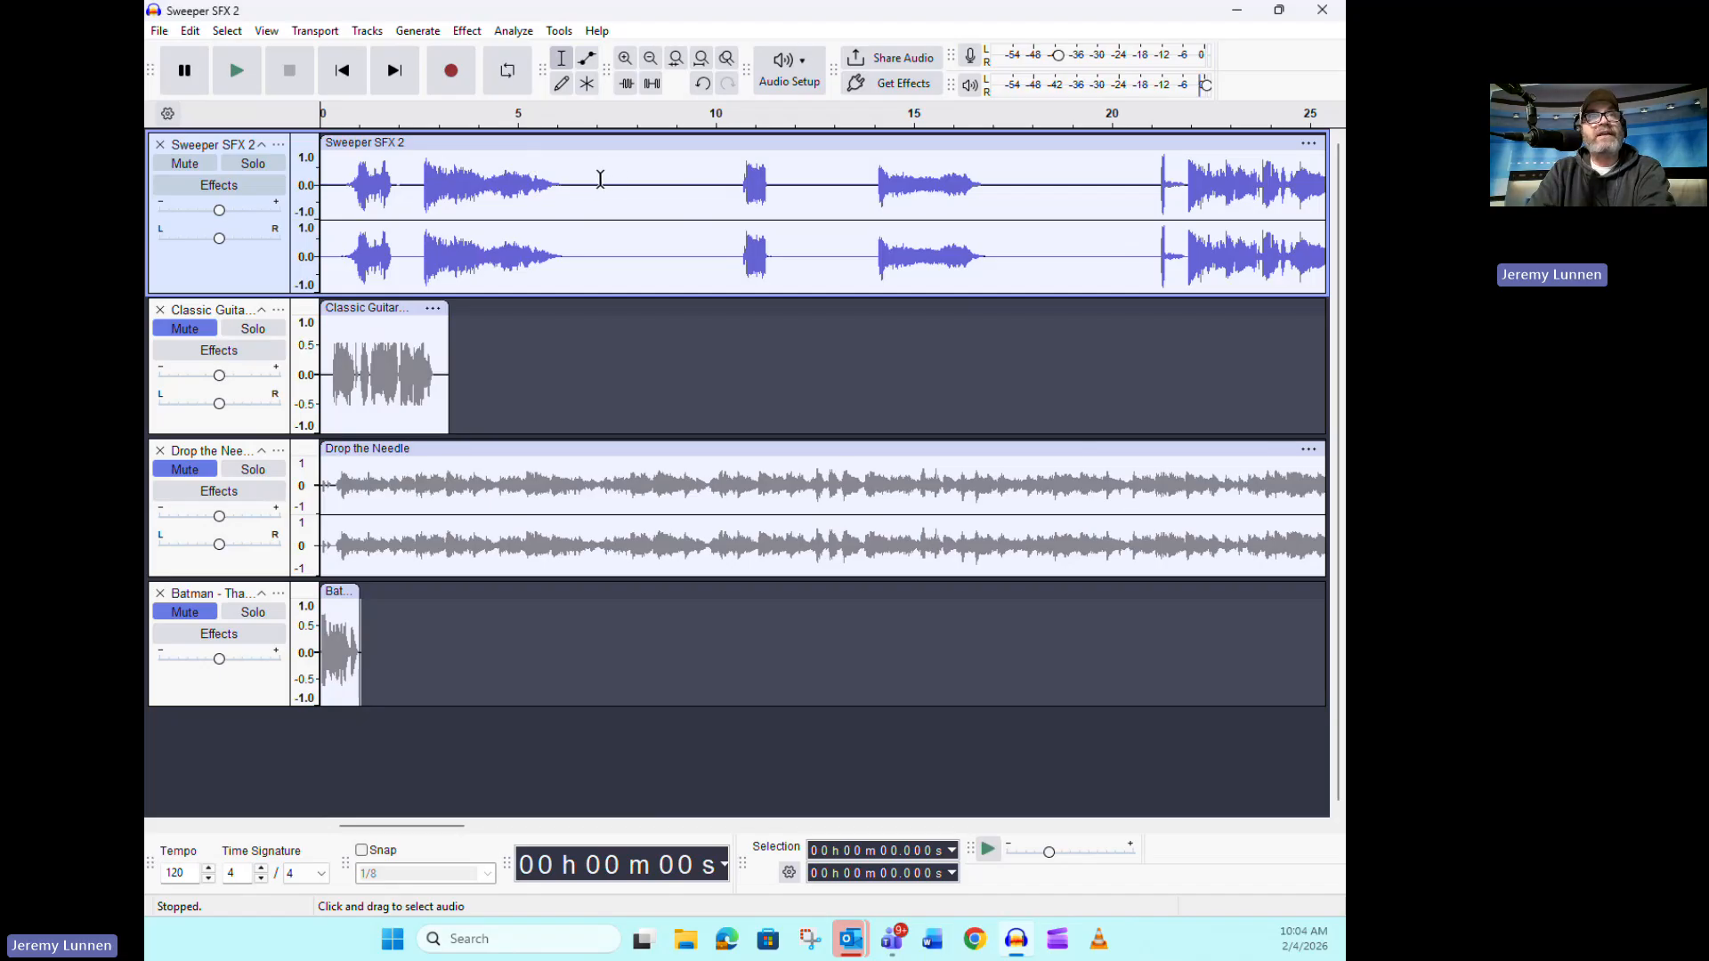
{"action": "left_click_drag", "start_coordinate": [598, 180], "coordinate": [1388, 182]}
{"action": "key", "text": "Delete"}
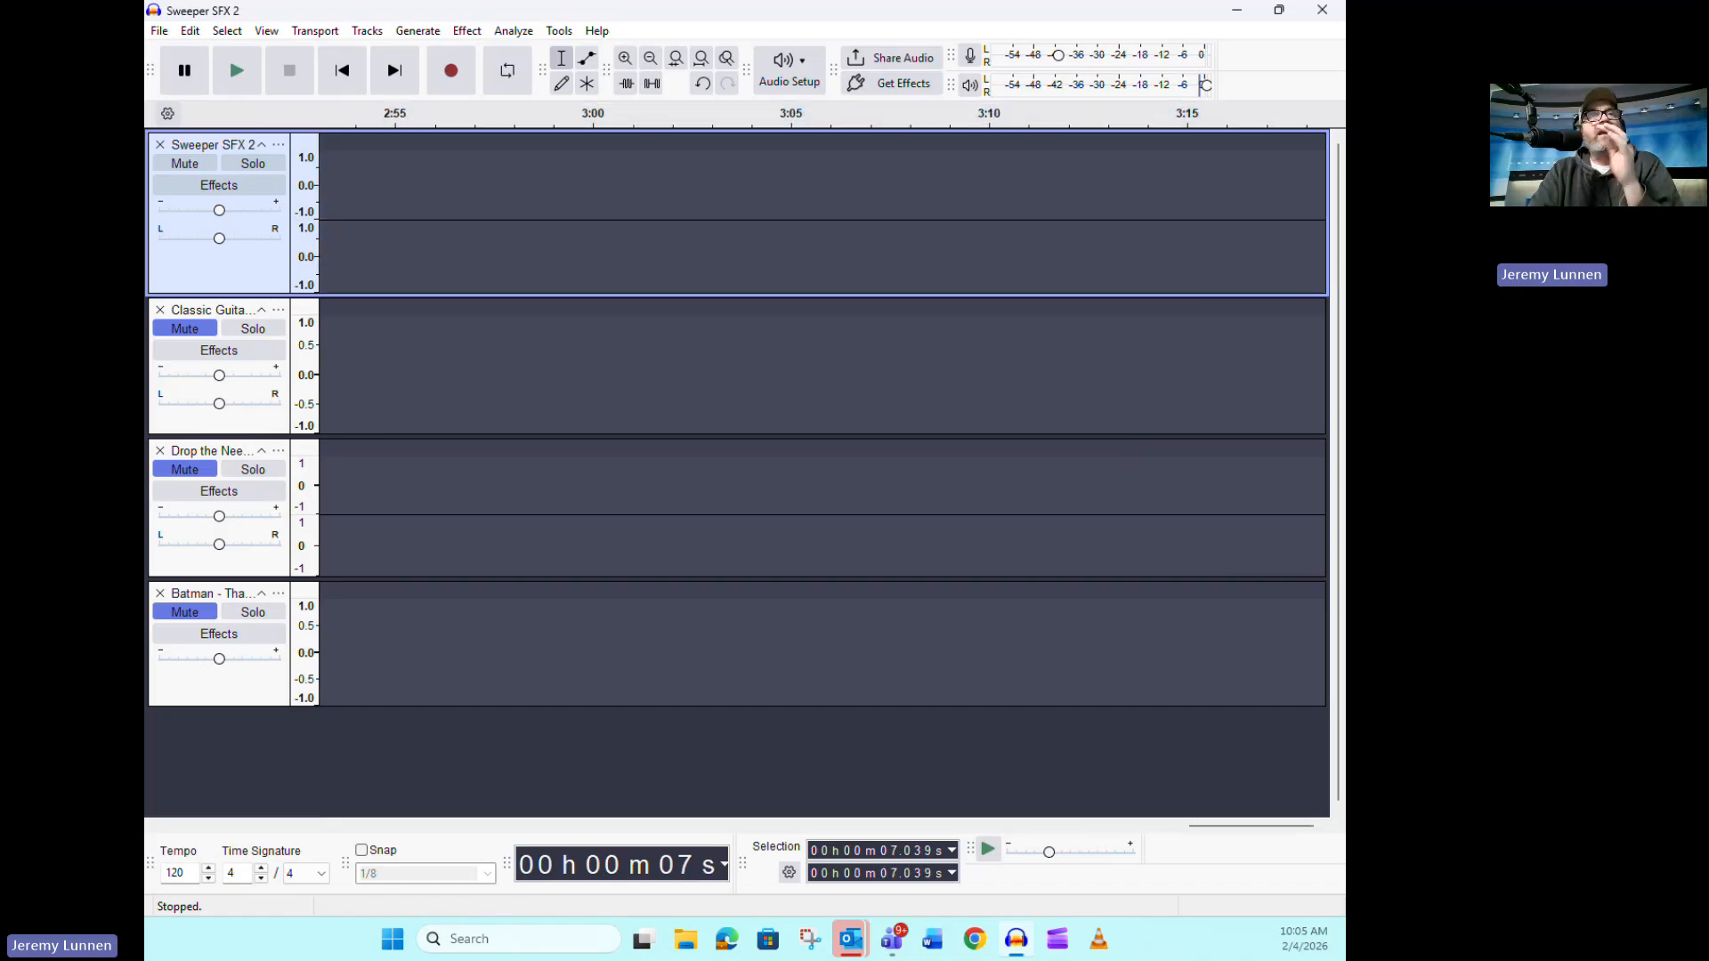
{"action": "left_click", "coordinate": [336, 85]}
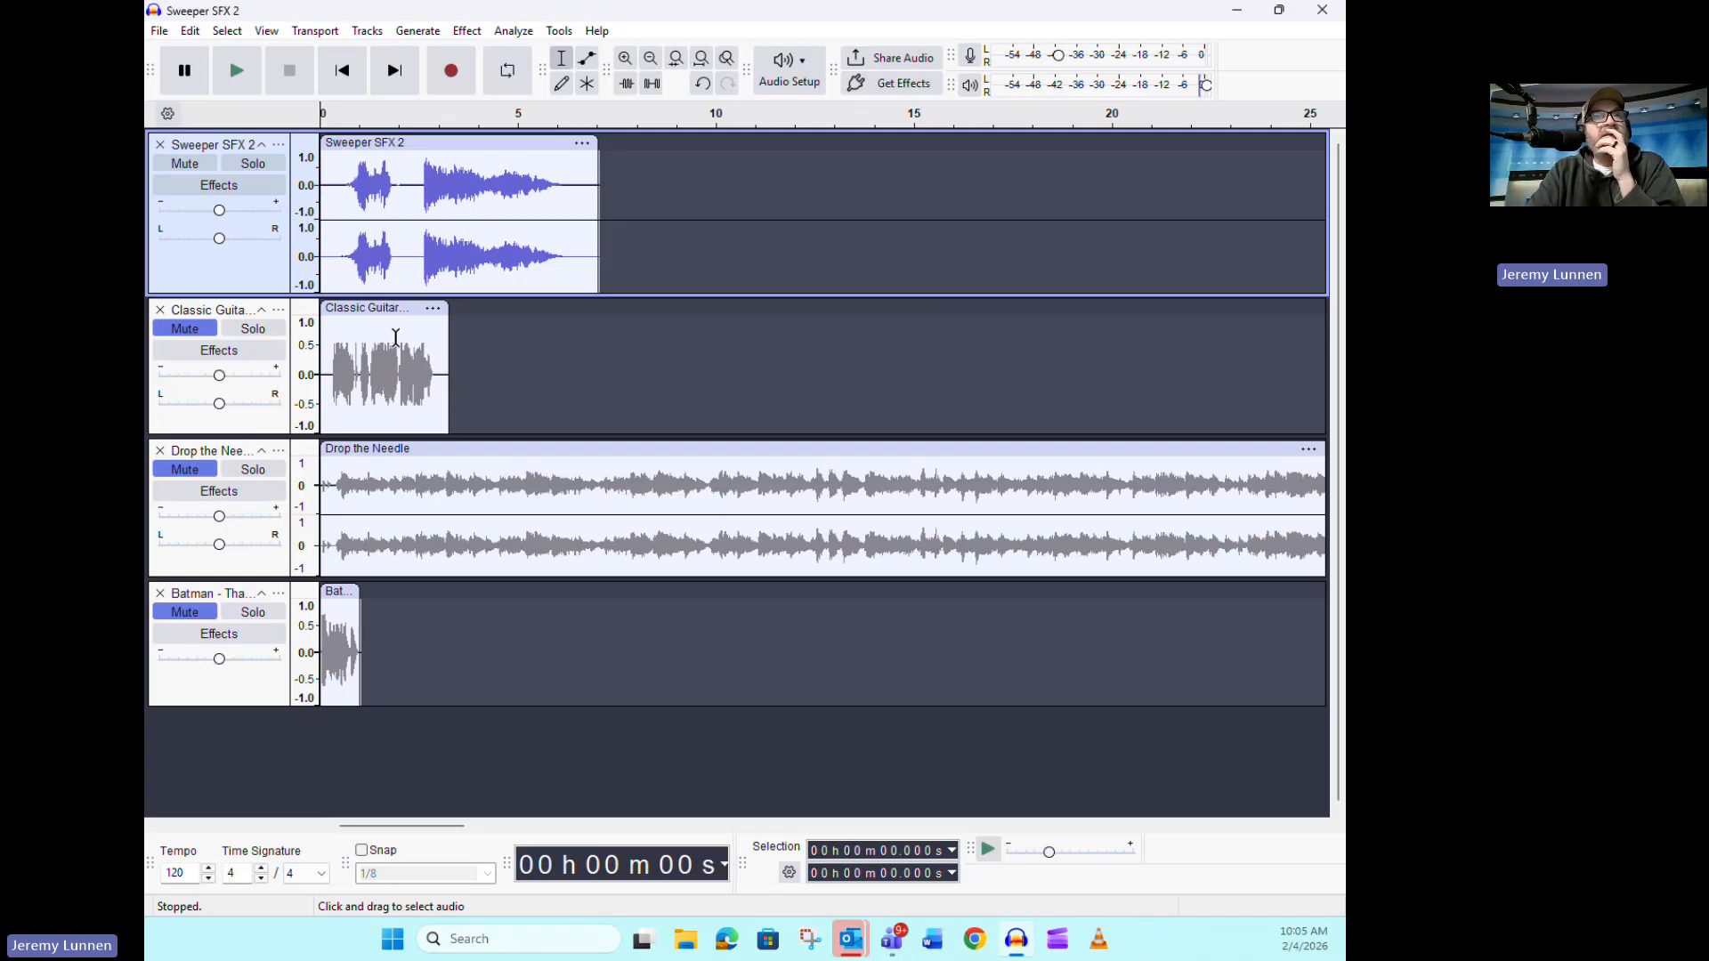
Mute Sweeper SFX 2, unmute the Classic Guitar track and listen to it twice from the start
{"action": "left_click", "coordinate": [188, 164]}
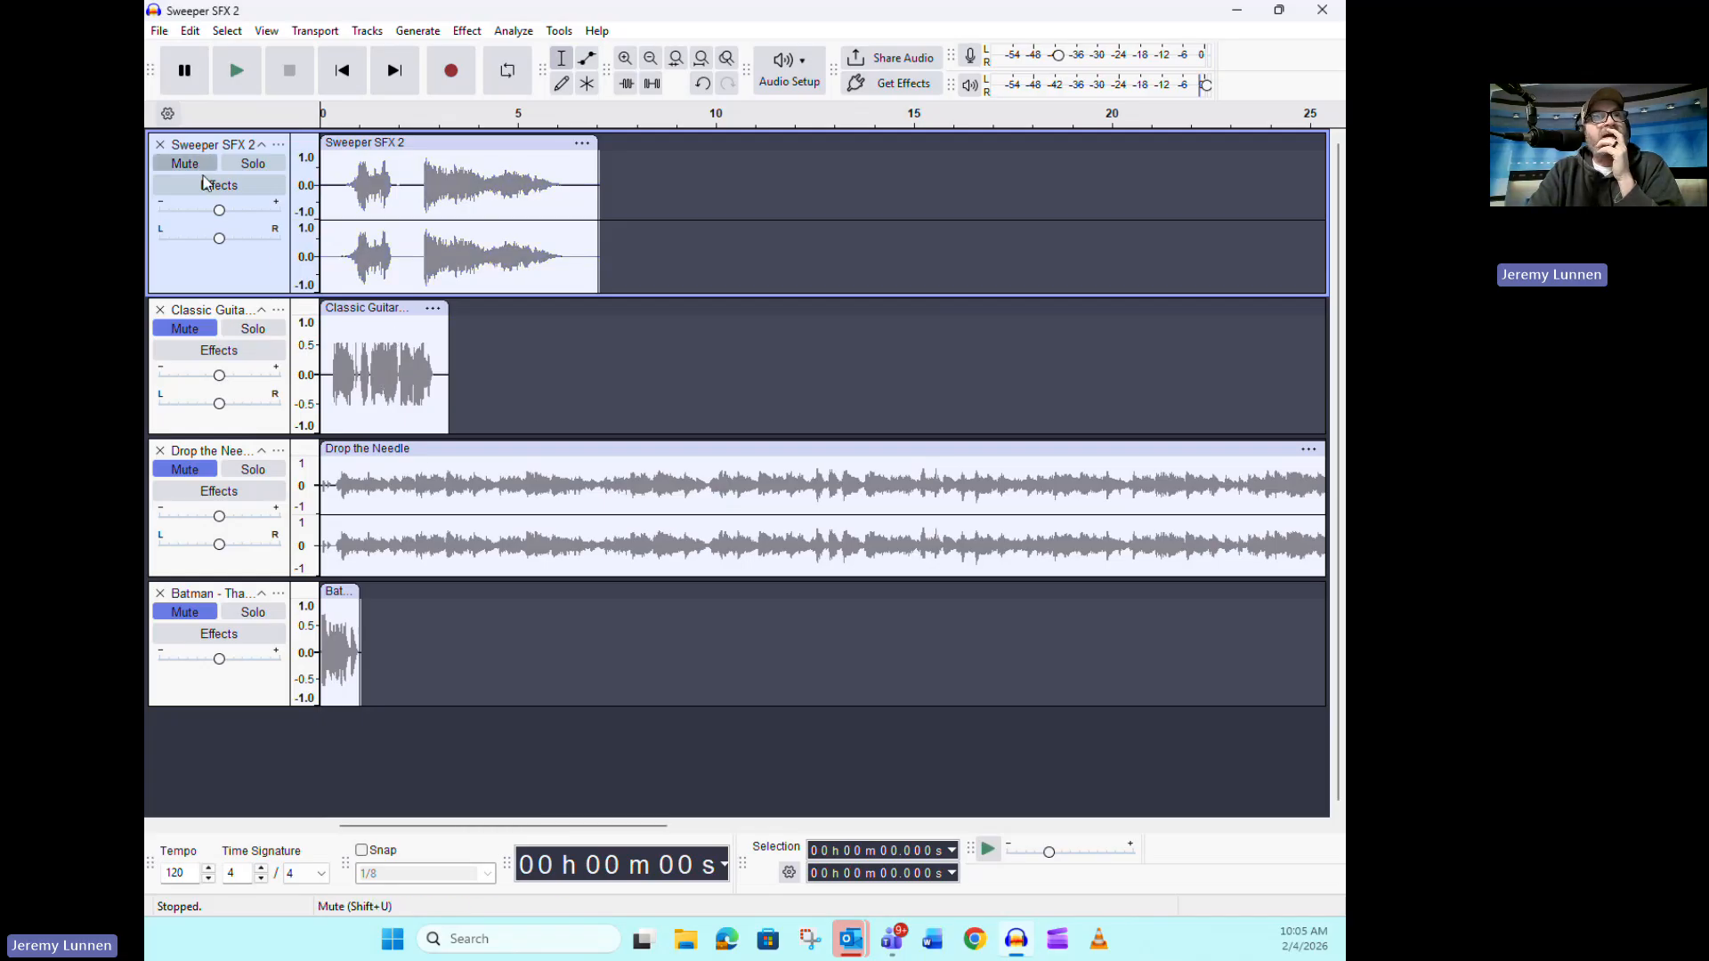
{"action": "left_click", "coordinate": [202, 329]}
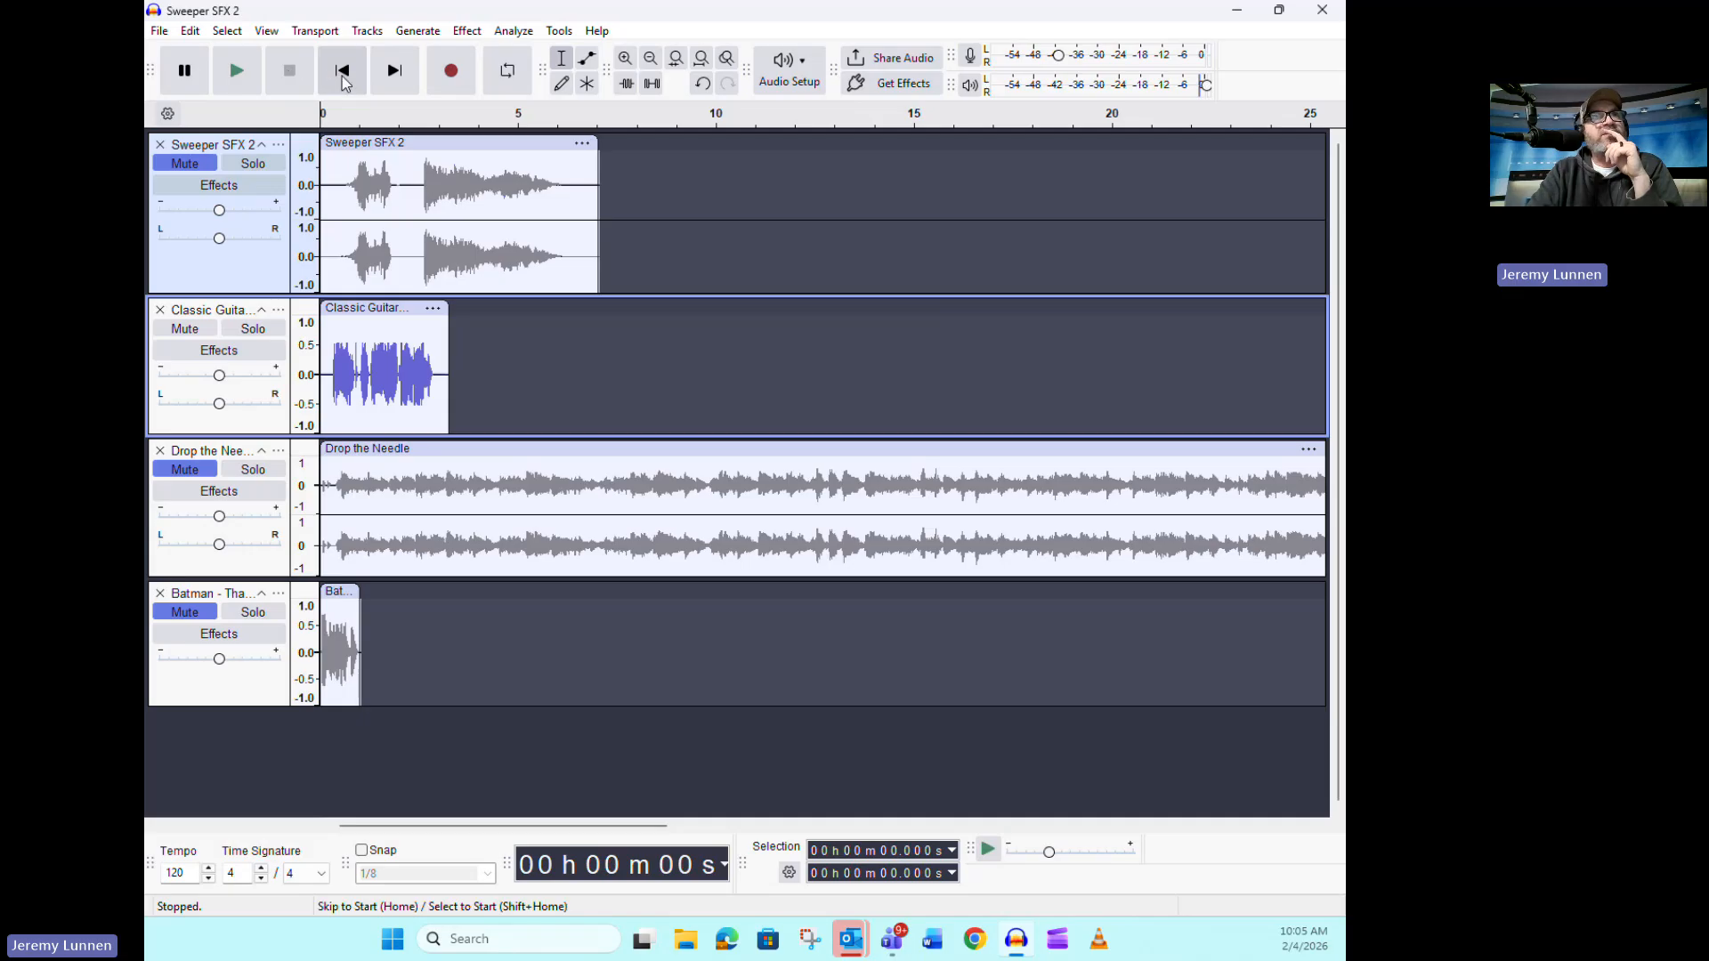
{"action": "left_click", "coordinate": [243, 76]}
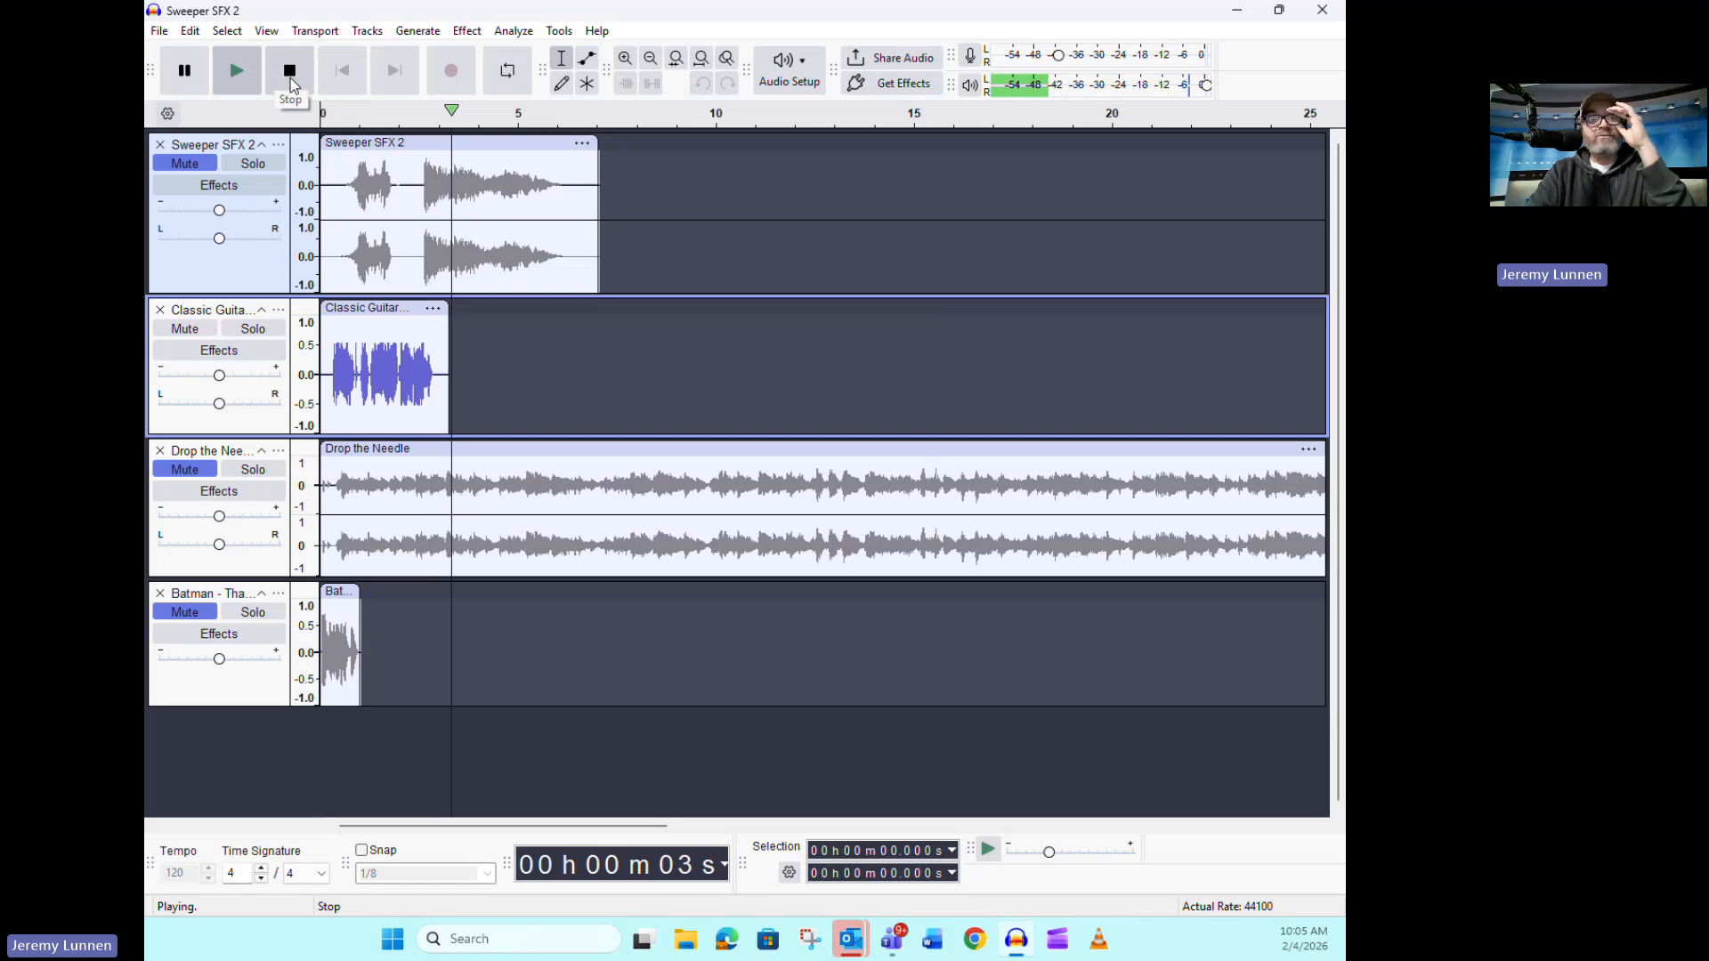
{"action": "left_click", "coordinate": [291, 78]}
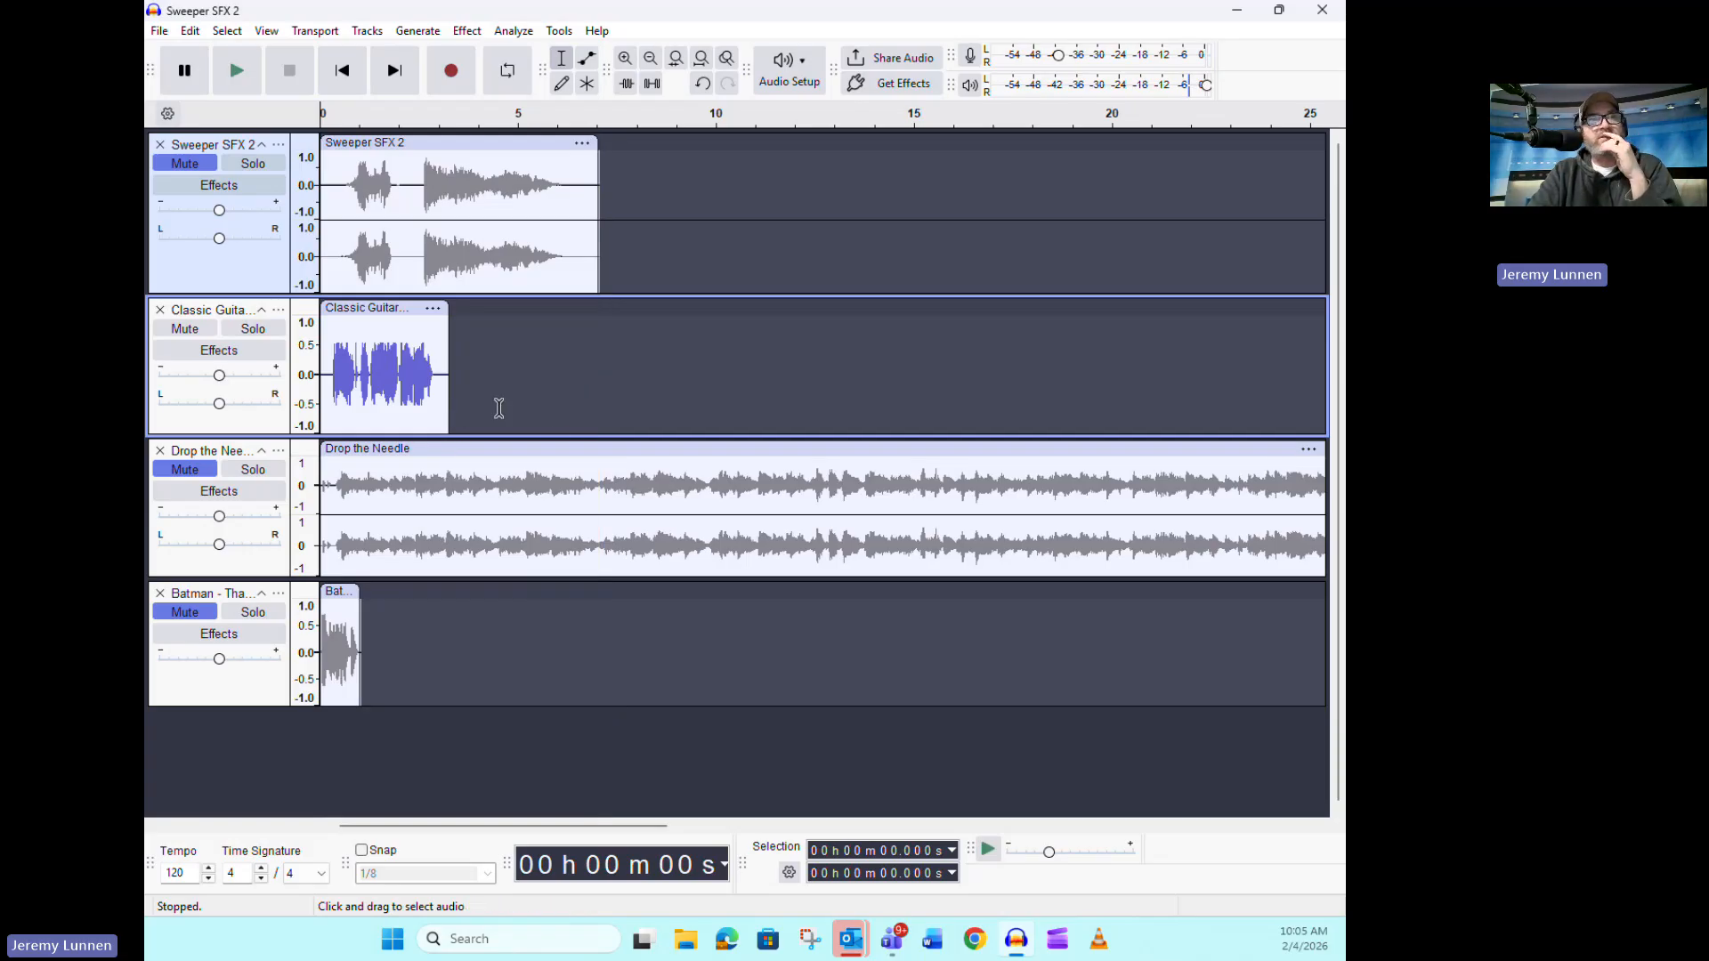
{"action": "left_click", "coordinate": [244, 79]}
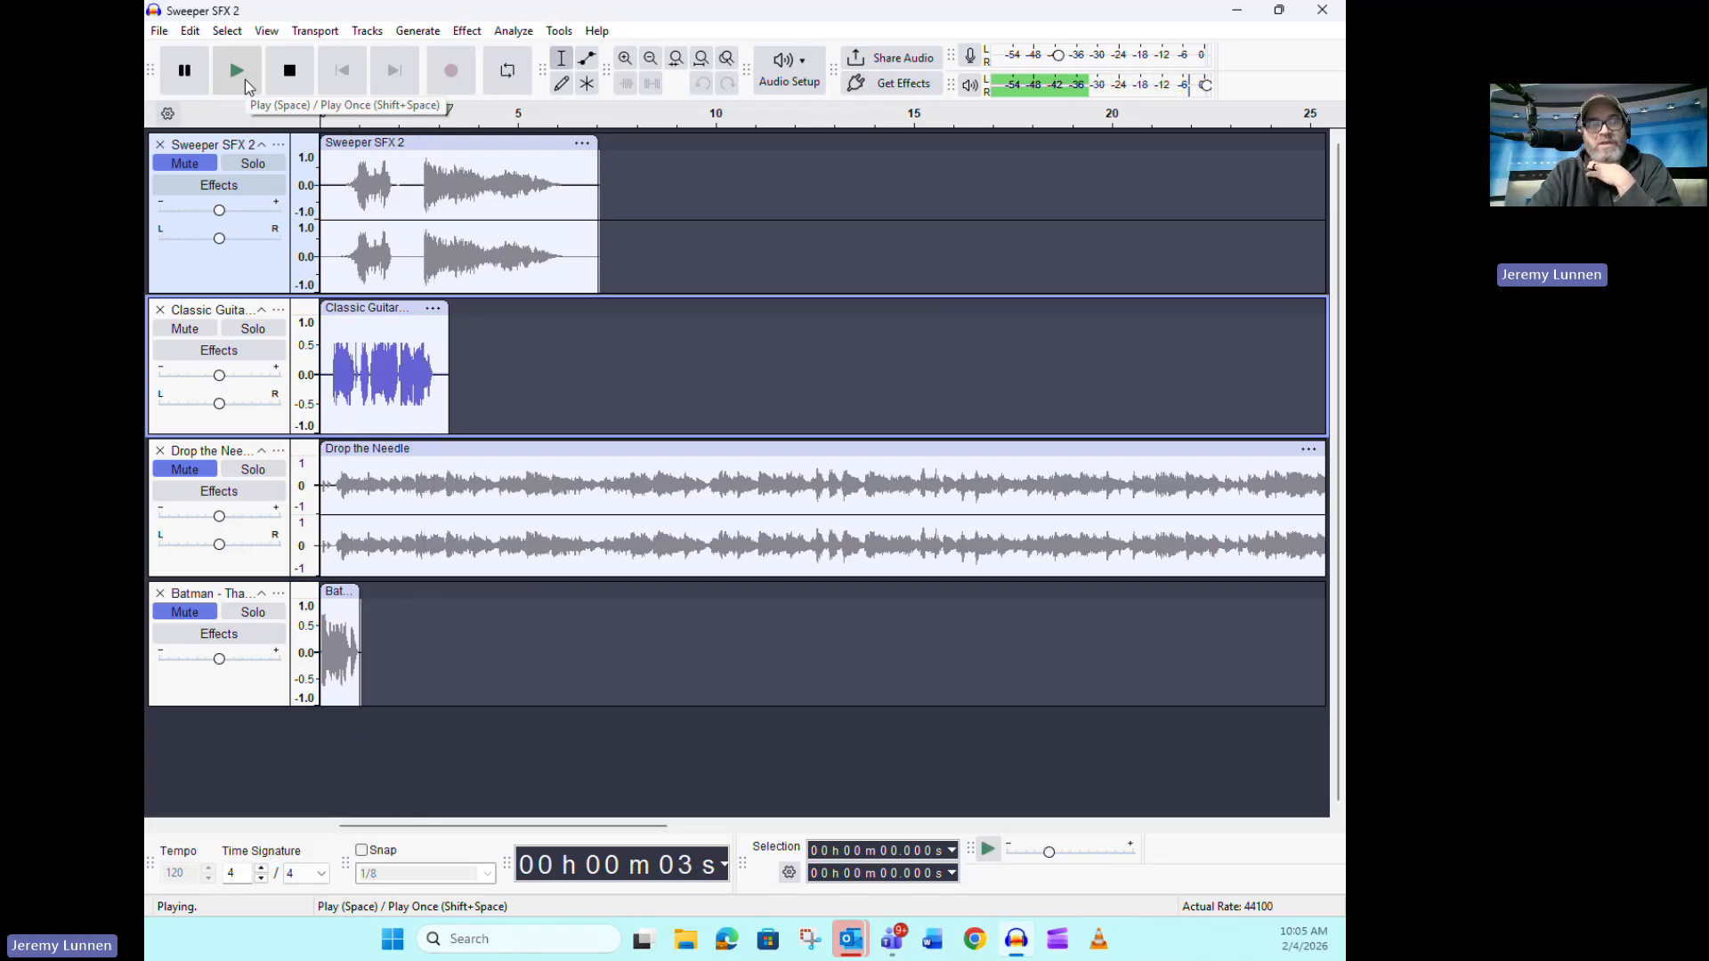
{"action": "key", "text": "space"}
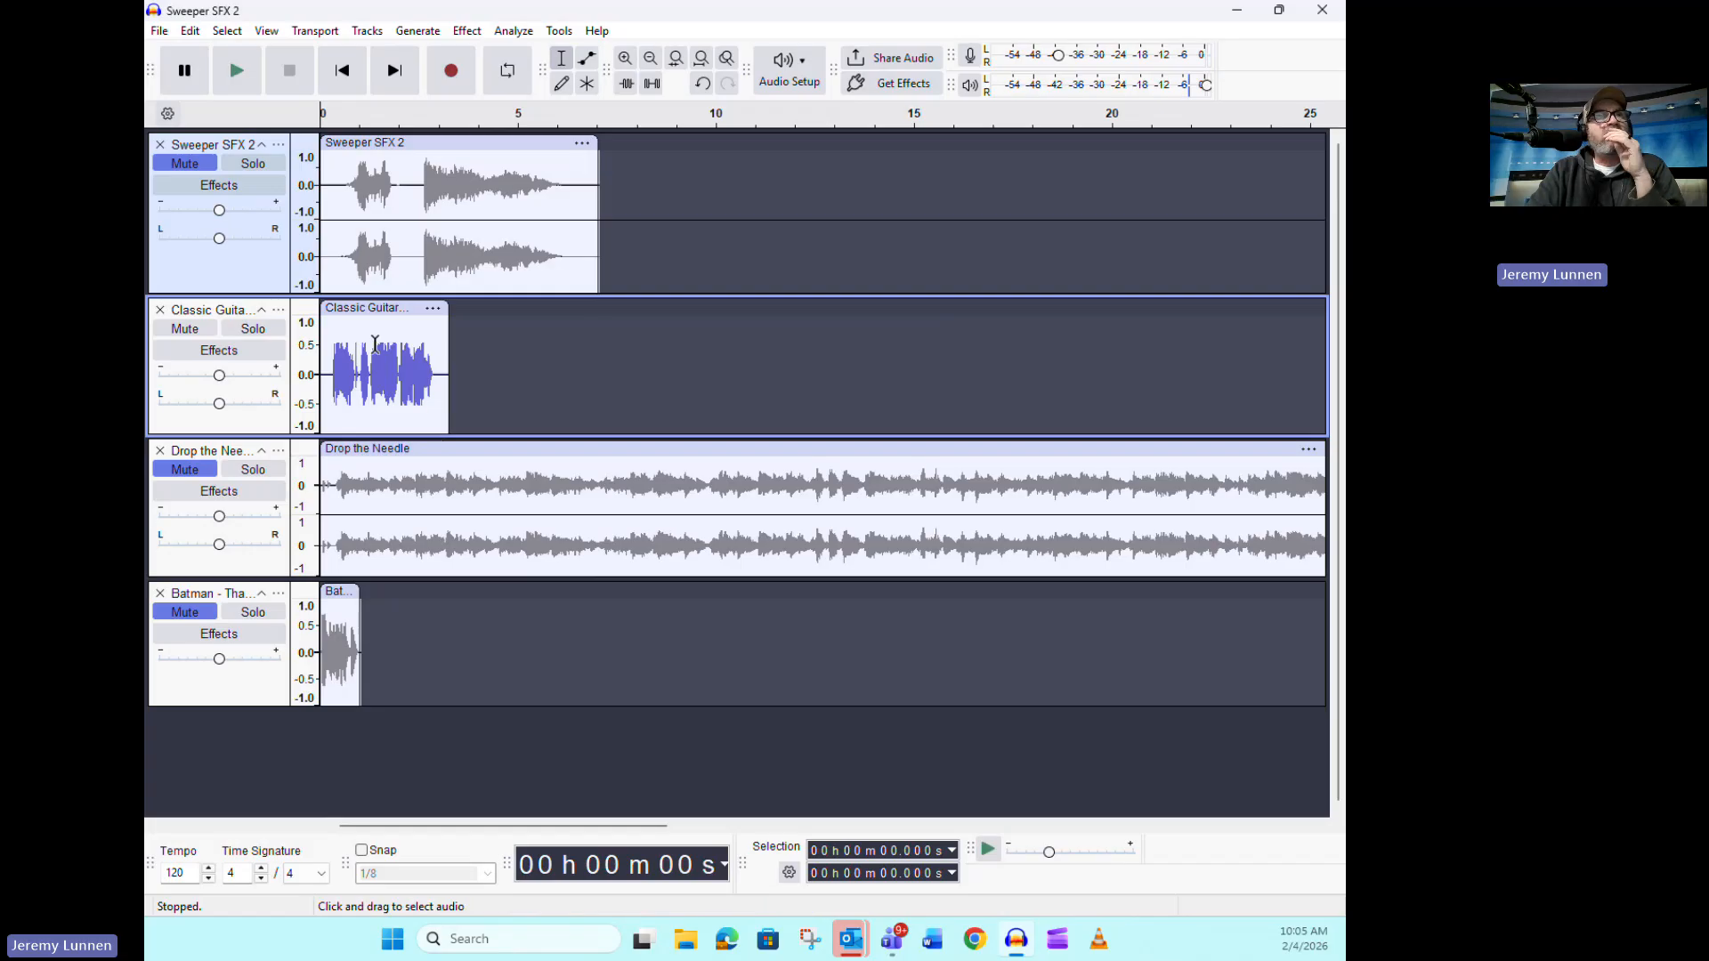
Mute the Classic Guitar track, unmute Drop the Needle and listen to its opening seconds
{"action": "left_click", "coordinate": [197, 329]}
{"action": "left_click", "coordinate": [210, 472]}
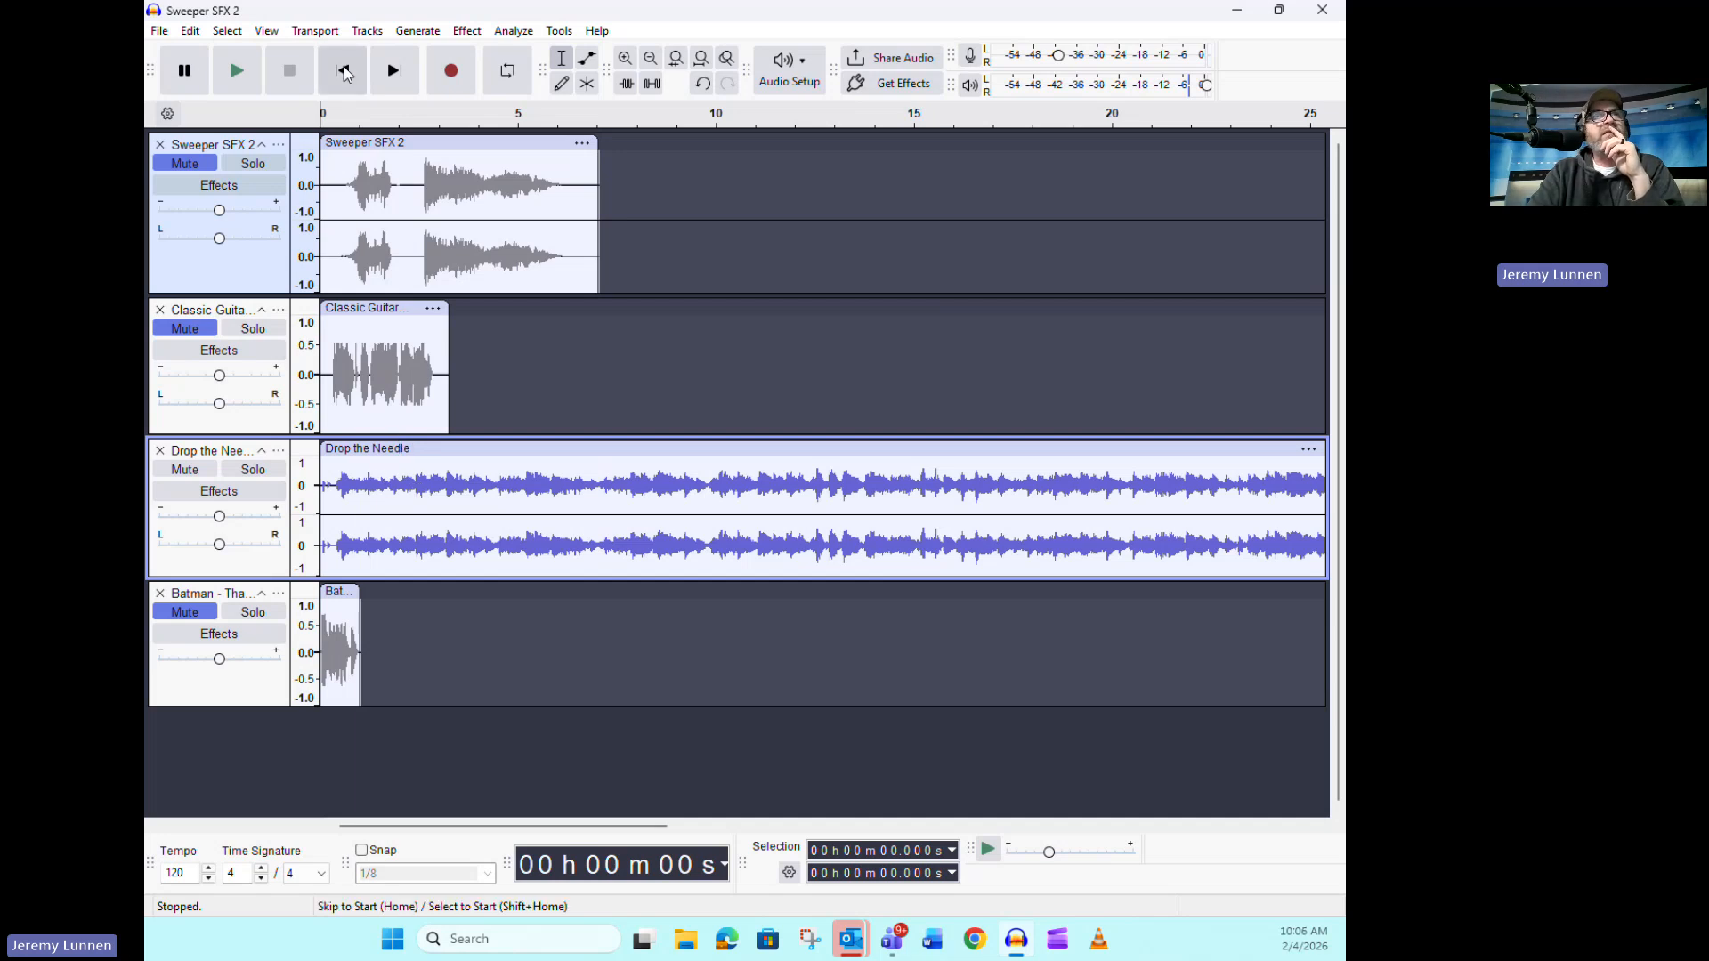
{"action": "left_click", "coordinate": [242, 73]}
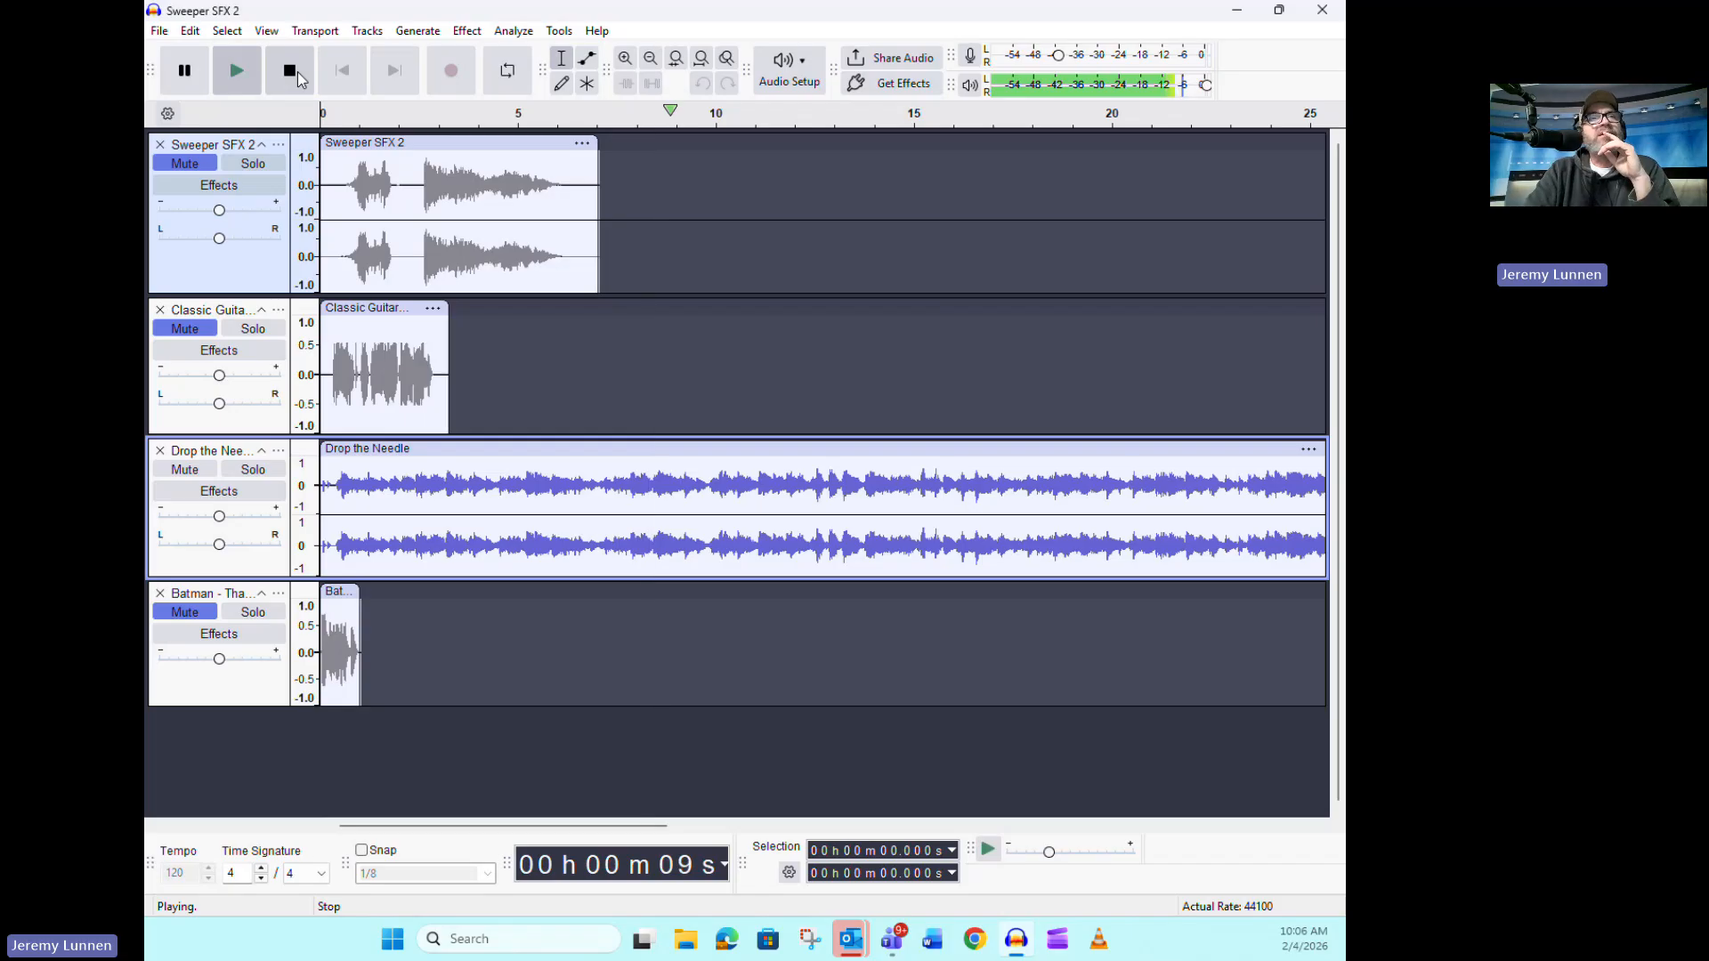
{"action": "left_click", "coordinate": [297, 71]}
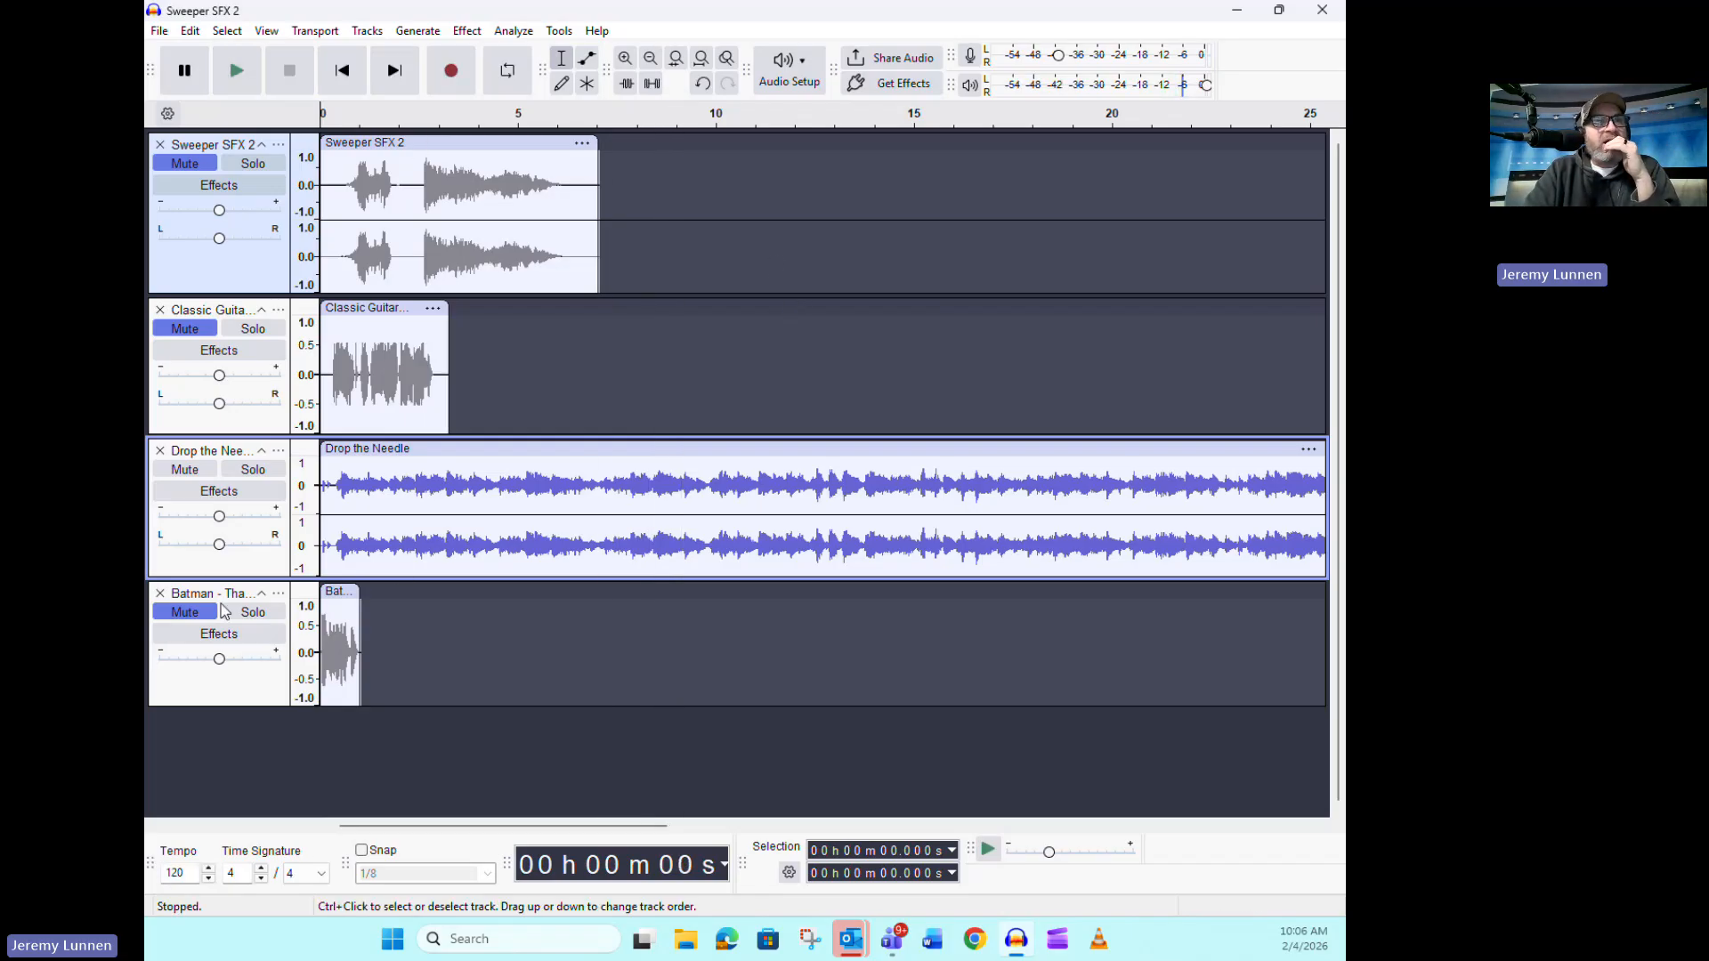
{"action": "left_click", "coordinate": [186, 333]}
{"action": "left_click", "coordinate": [184, 165]}
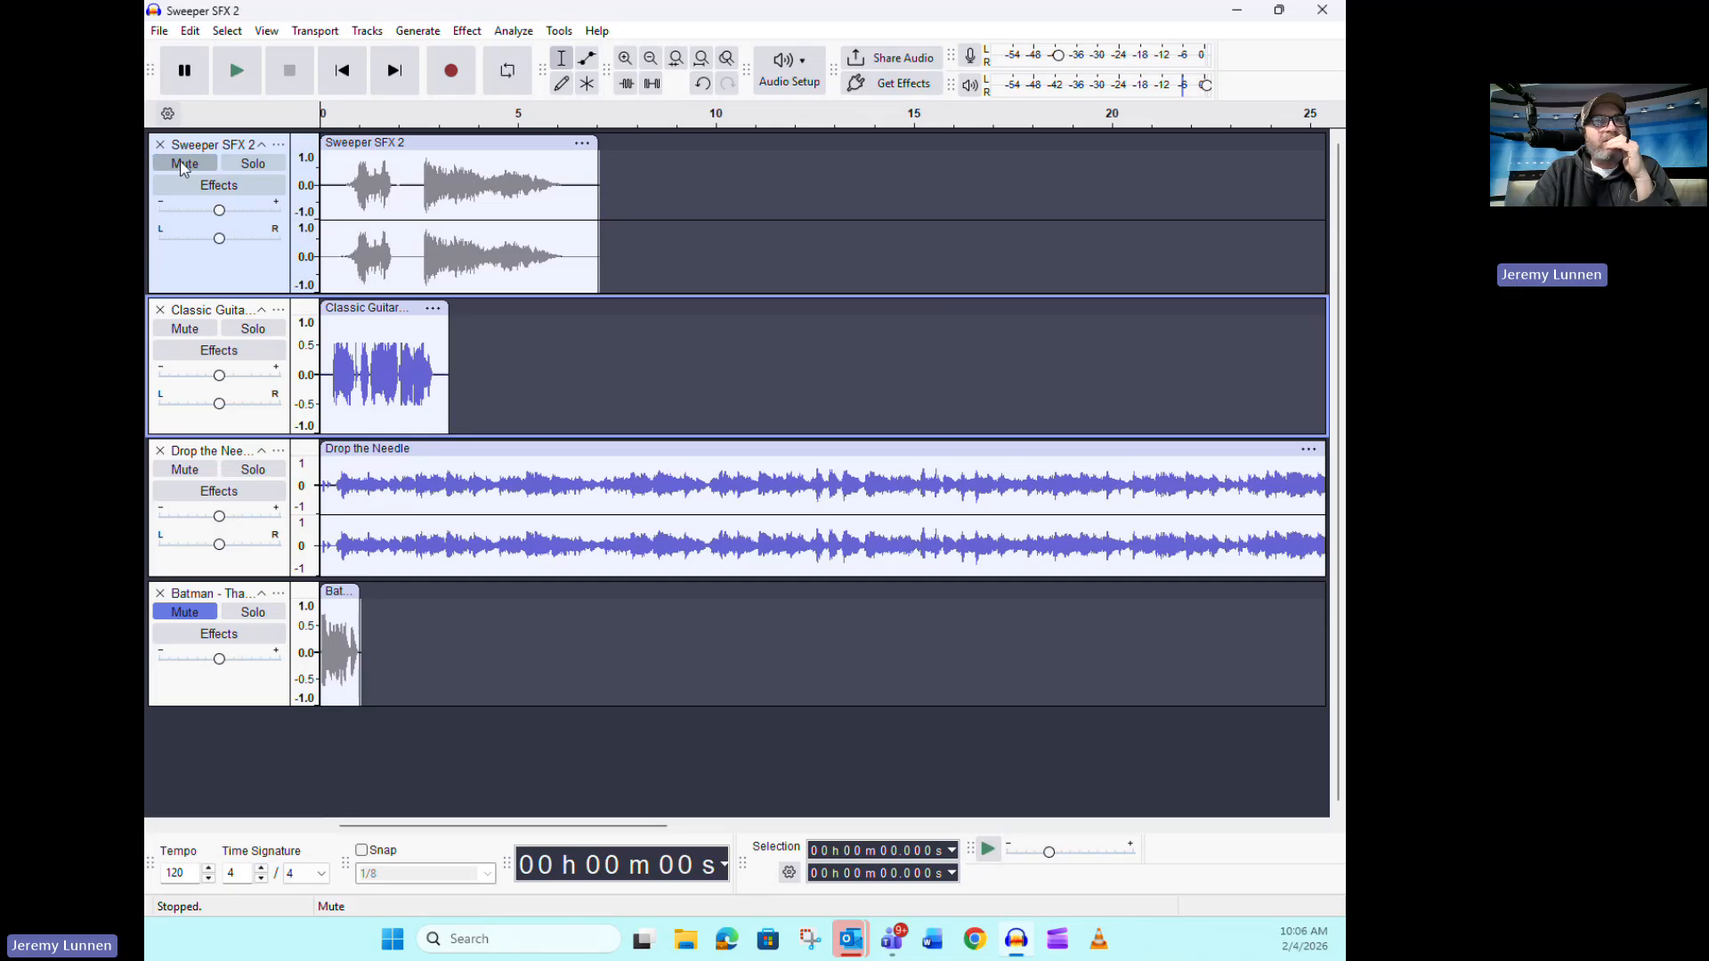
{"action": "left_click", "coordinate": [183, 165]}
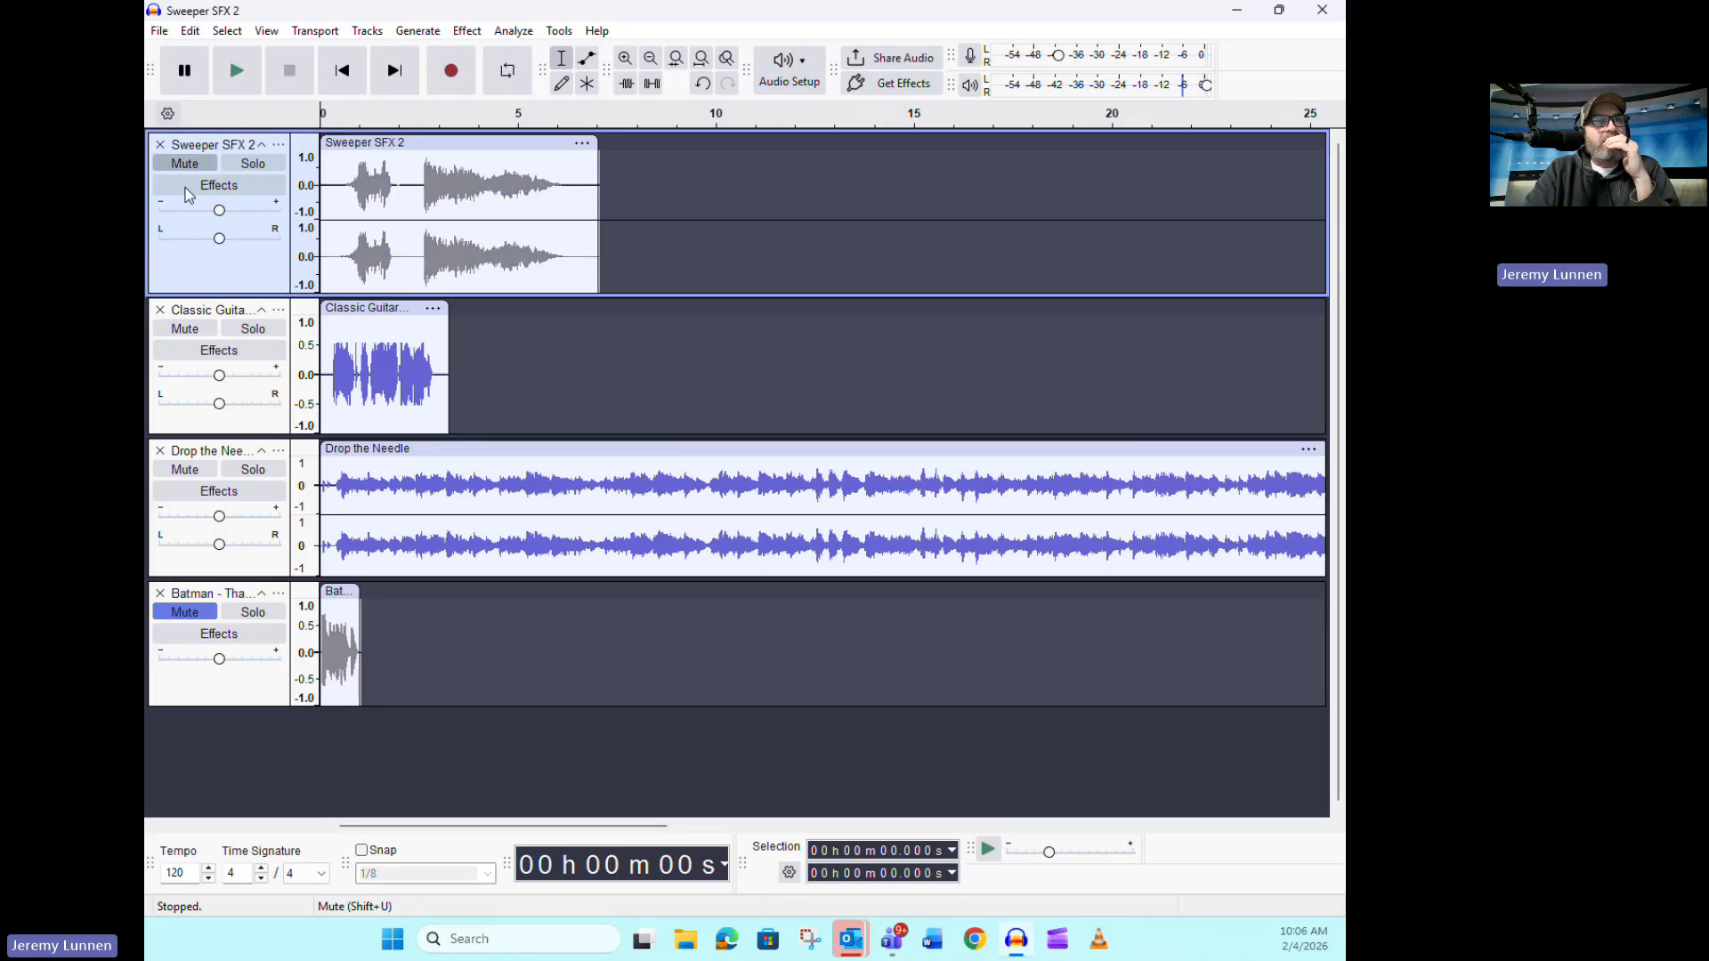
{"action": "left_click", "coordinate": [187, 331]}
{"action": "left_click", "coordinate": [191, 331]}
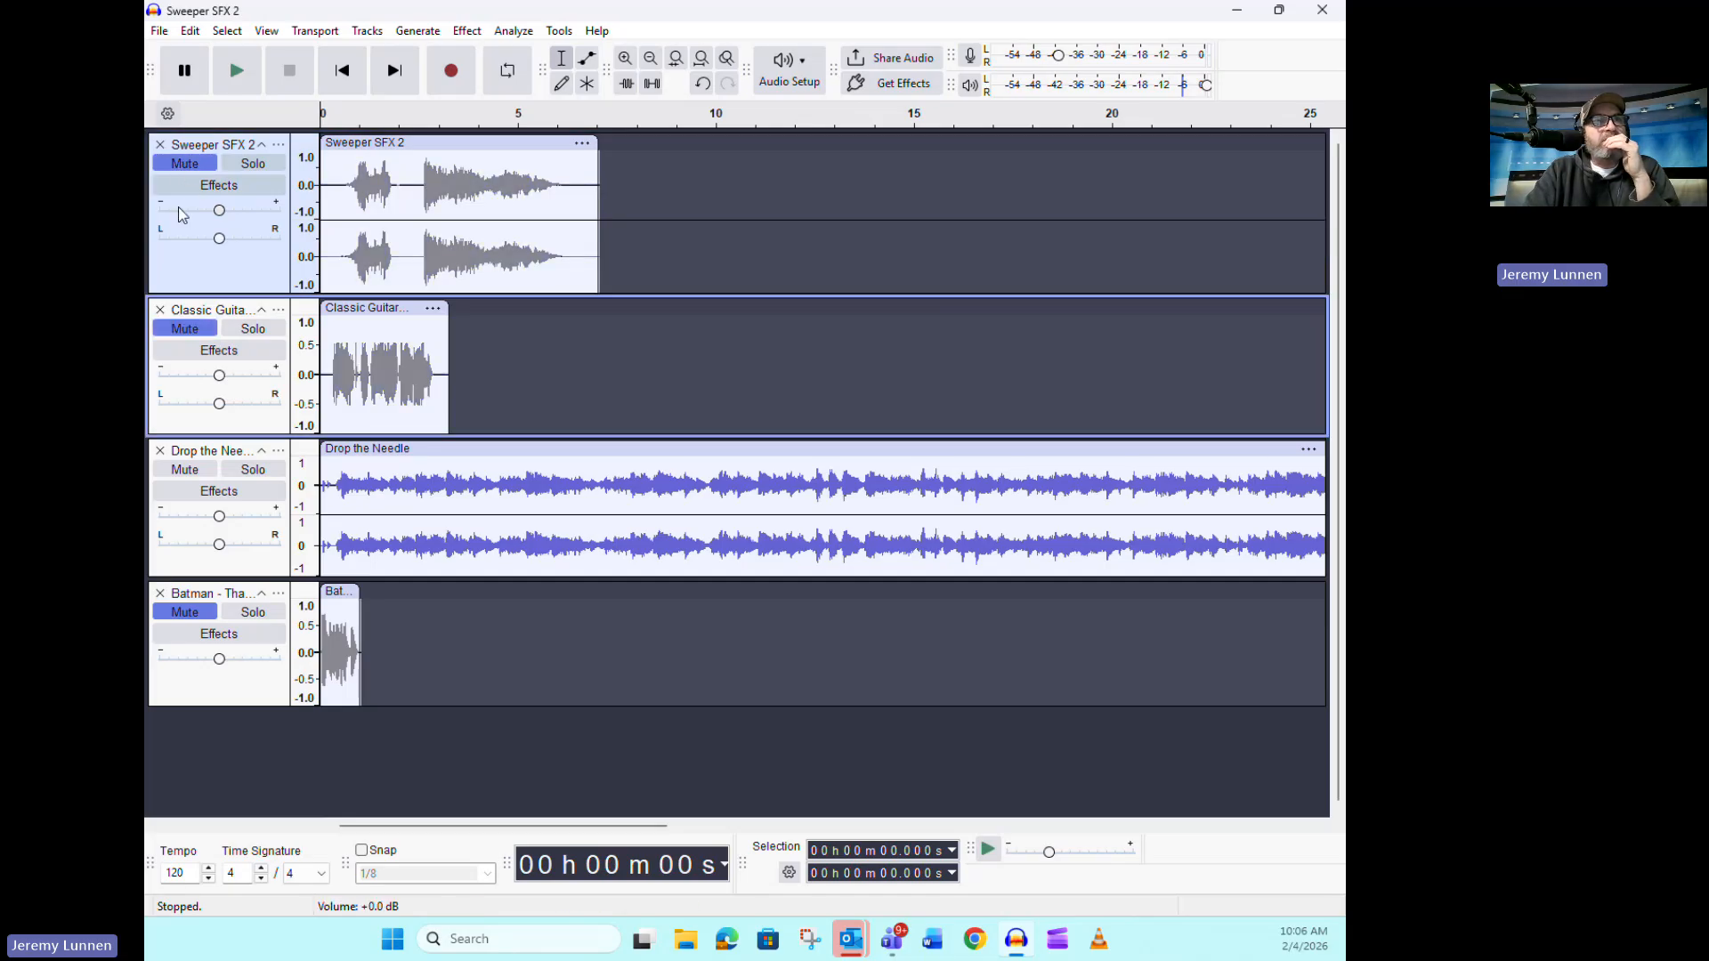
Mute Drop the Needle, unmute the Batman track and listen to it from the start
{"action": "left_click", "coordinate": [201, 473]}
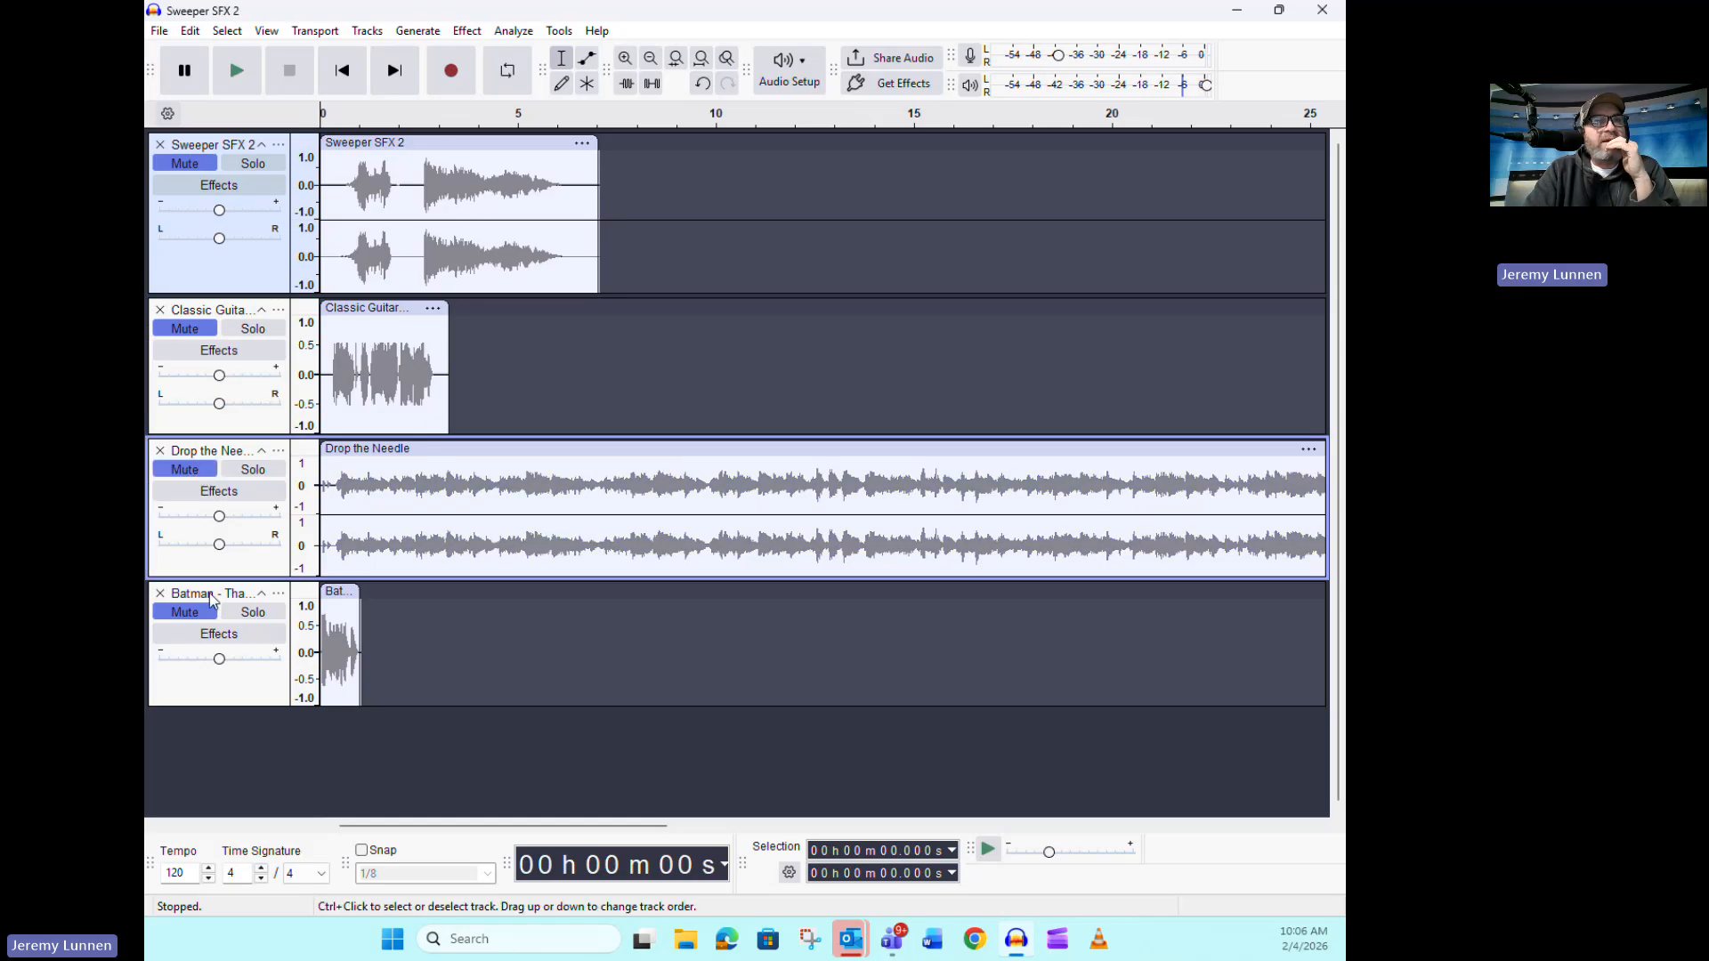
{"action": "left_click", "coordinate": [185, 612]}
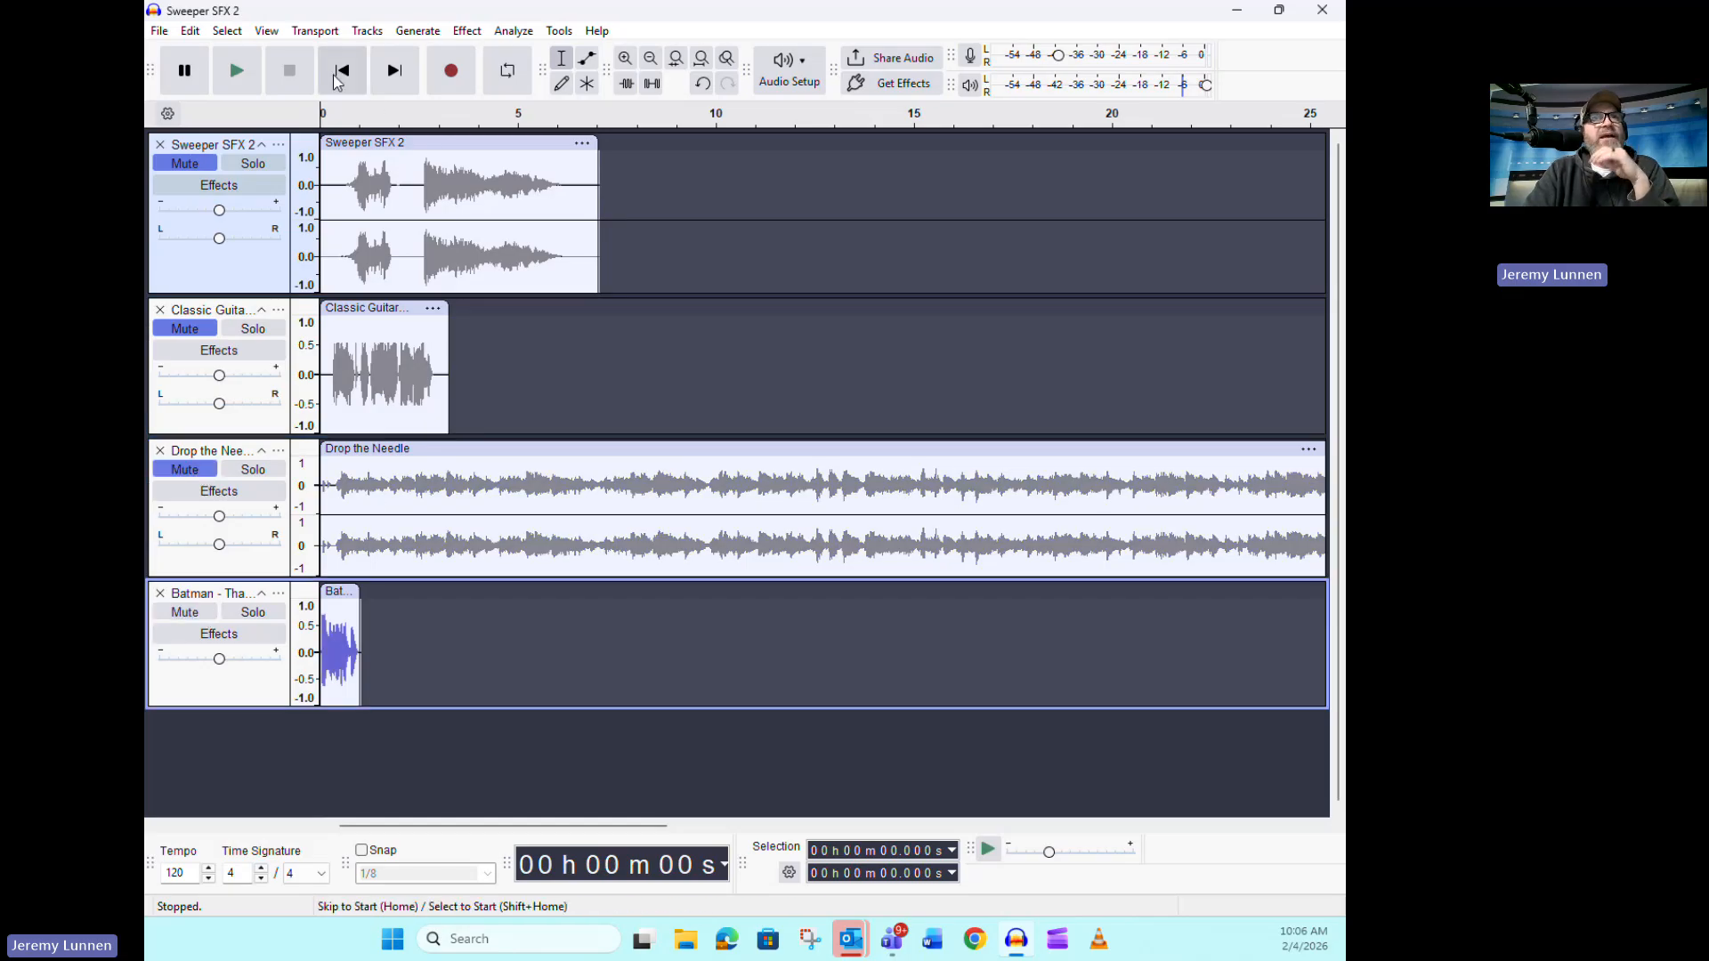
{"action": "left_click", "coordinate": [236, 77]}
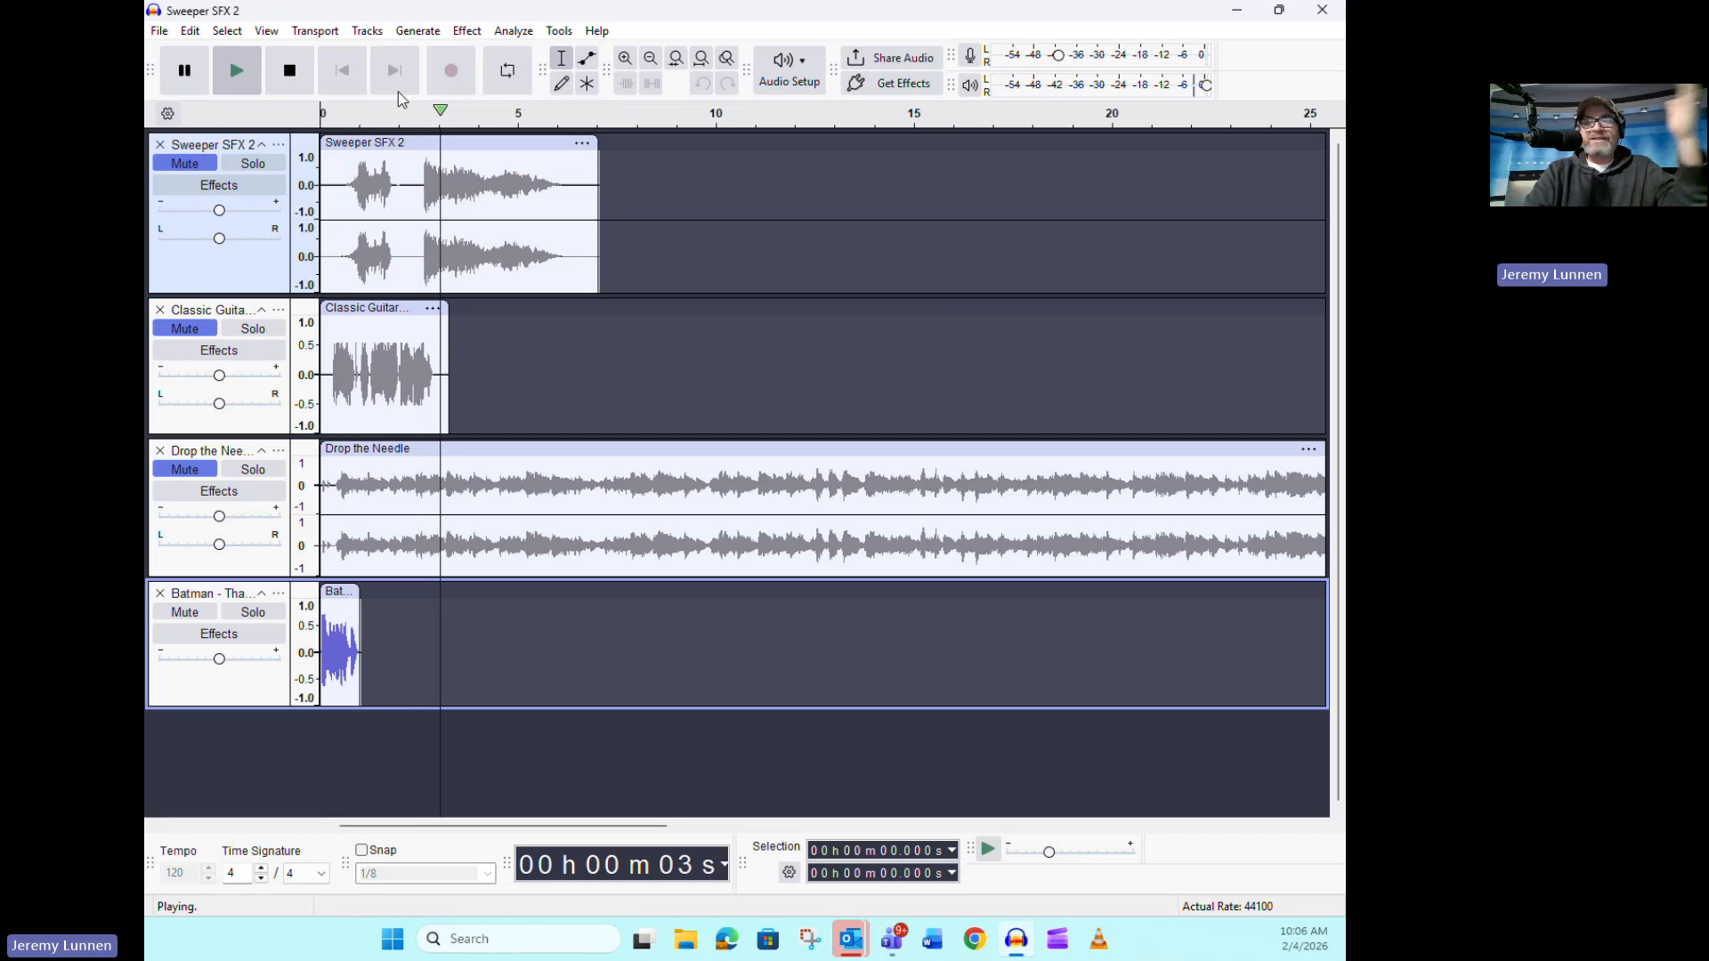
{"action": "left_click", "coordinate": [289, 72]}
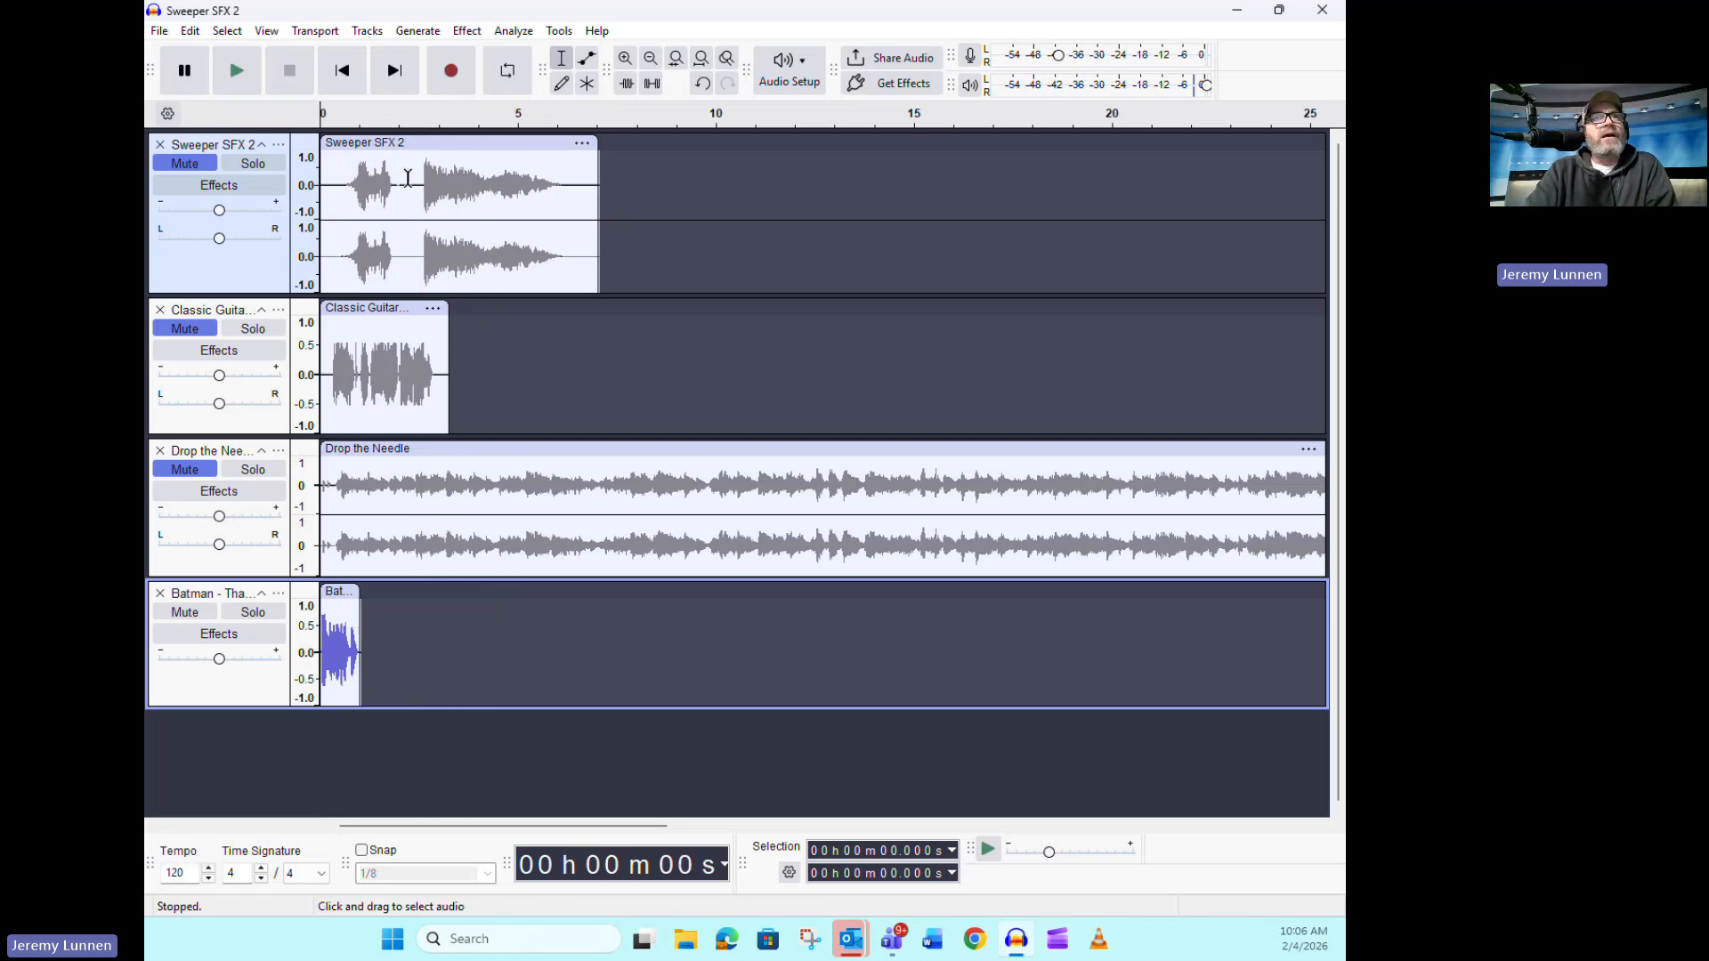
Unmute Sweeper SFX 2, make its track slightly shorter in height and cut its first 2.3 seconds
{"action": "left_click", "coordinate": [185, 163]}
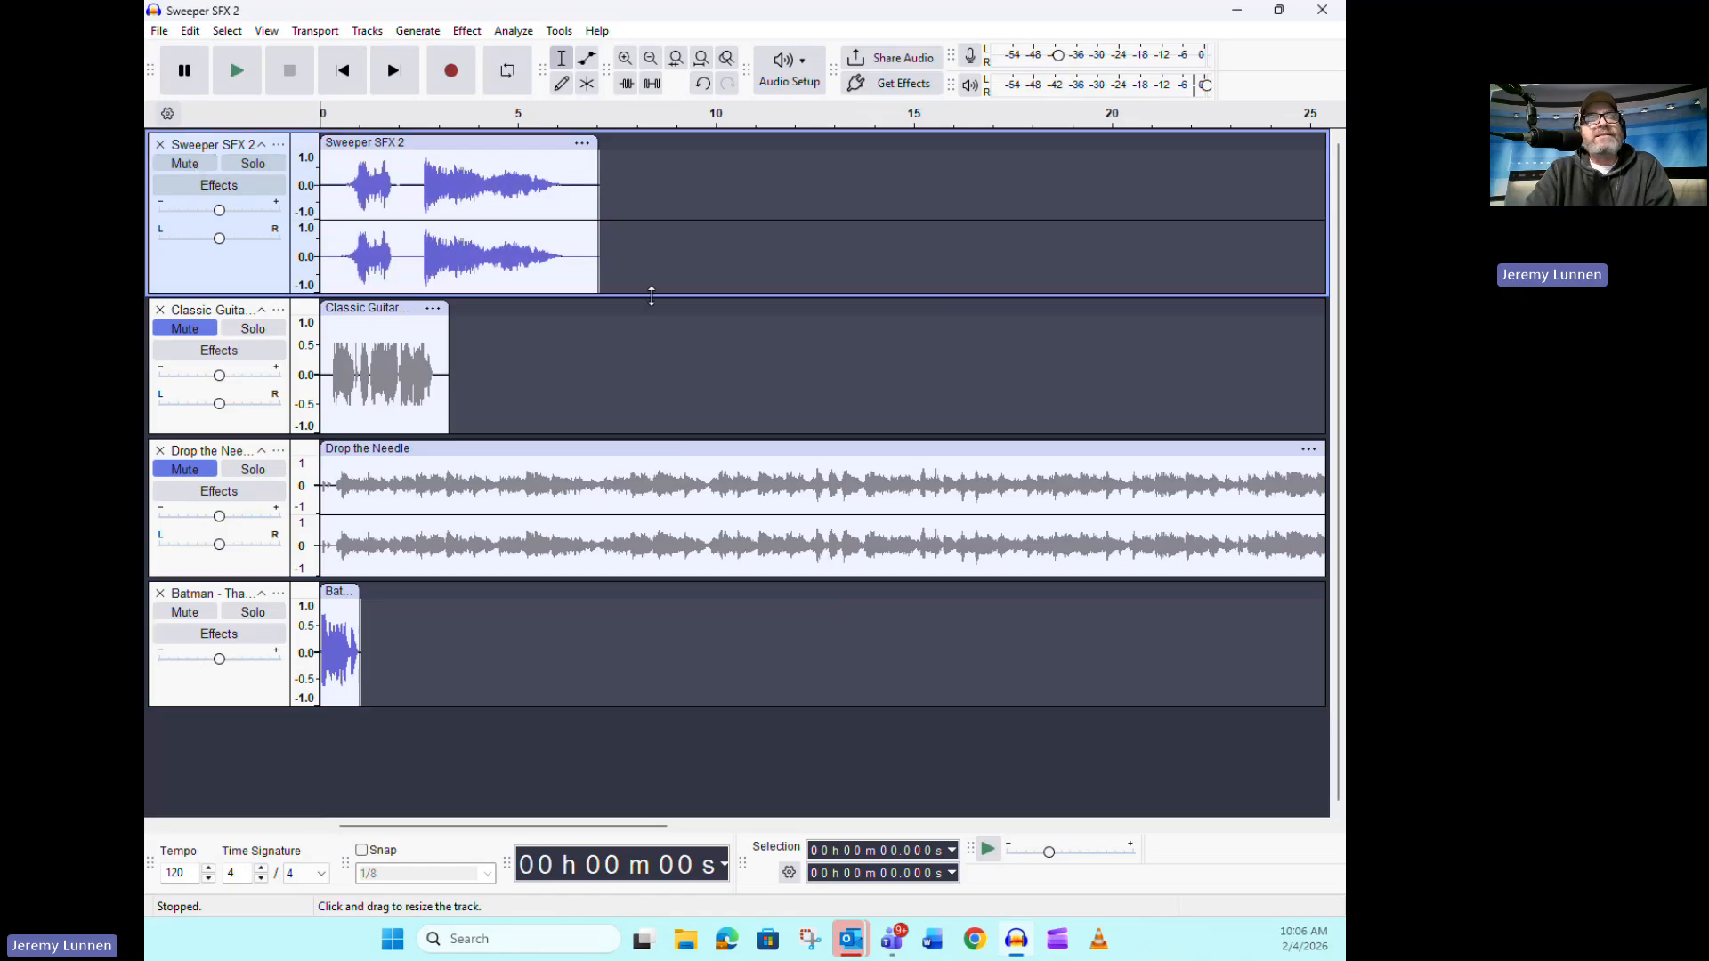
{"action": "left_click_drag", "start_coordinate": [652, 296], "coordinate": [654, 272]}
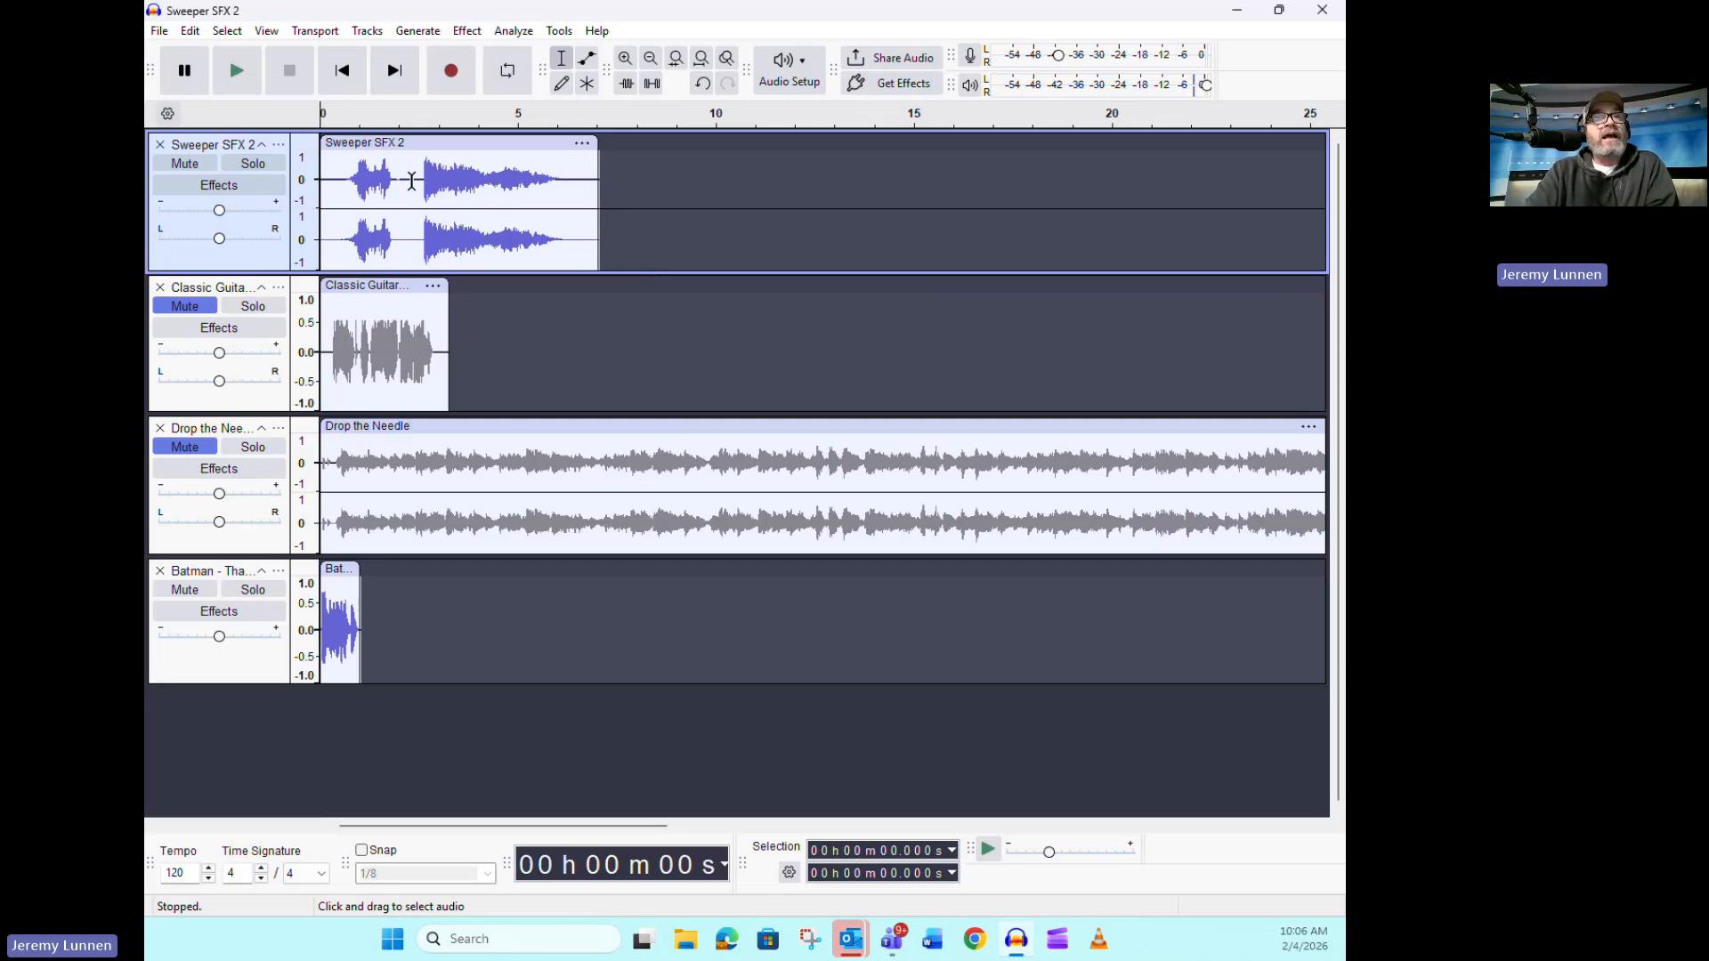
{"action": "left_click_drag", "start_coordinate": [412, 180], "coordinate": [318, 190]}
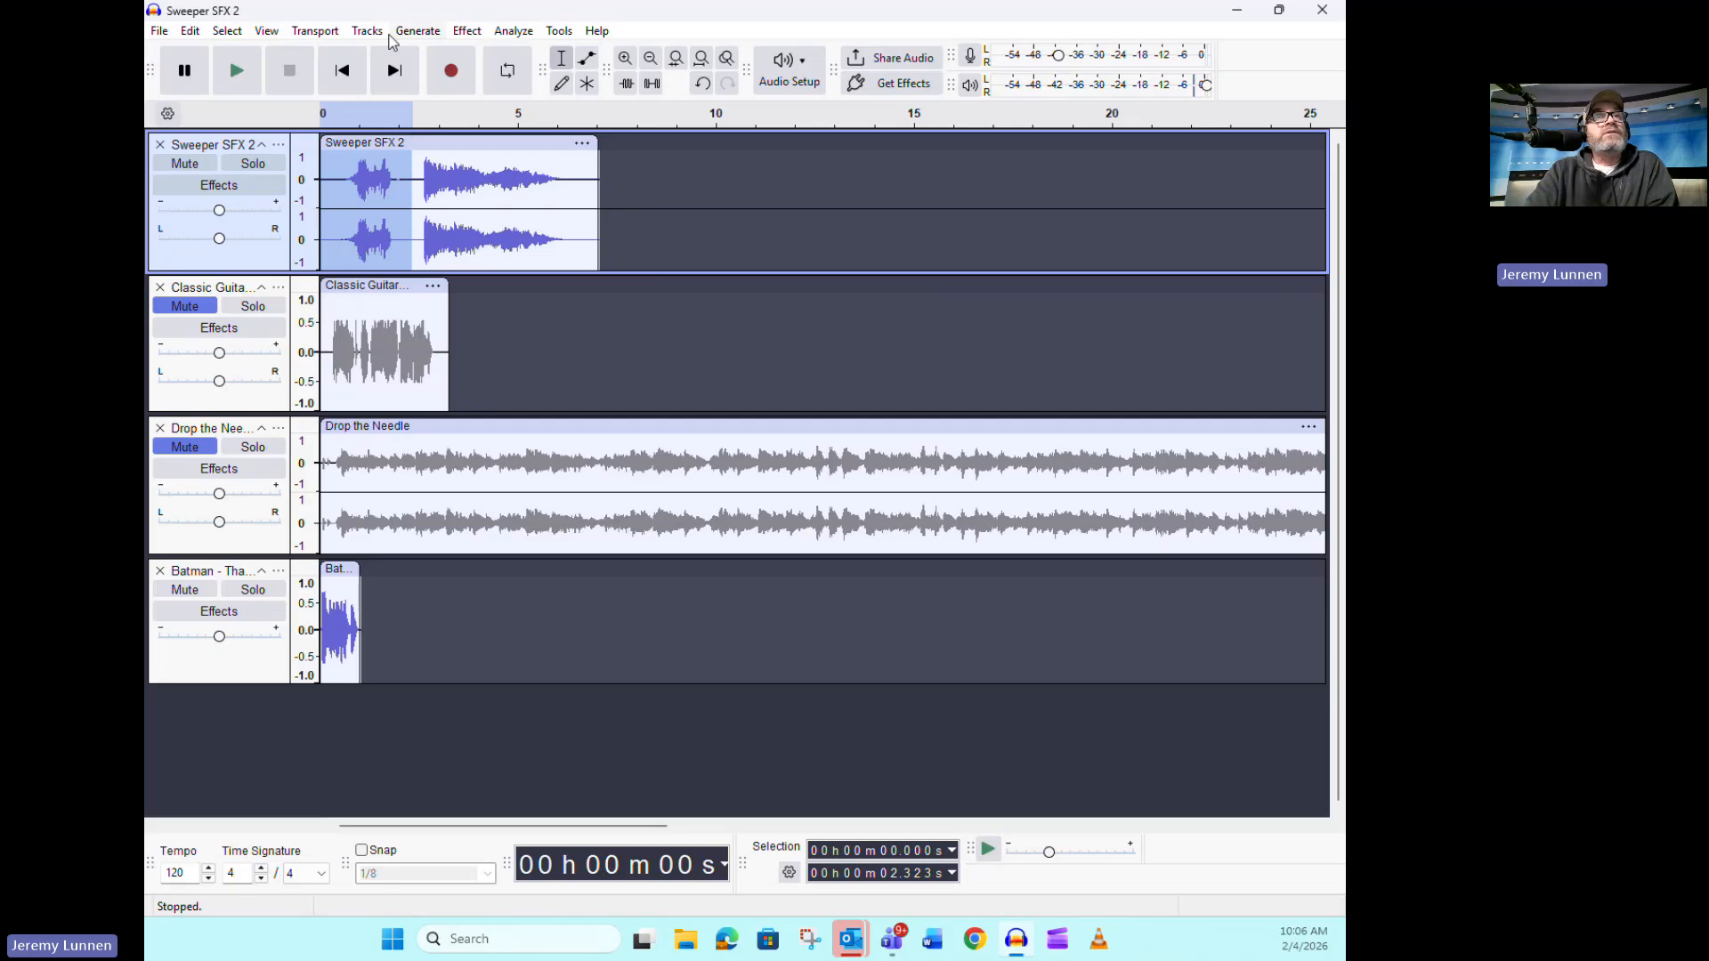
{"action": "left_click", "coordinate": [195, 35]}
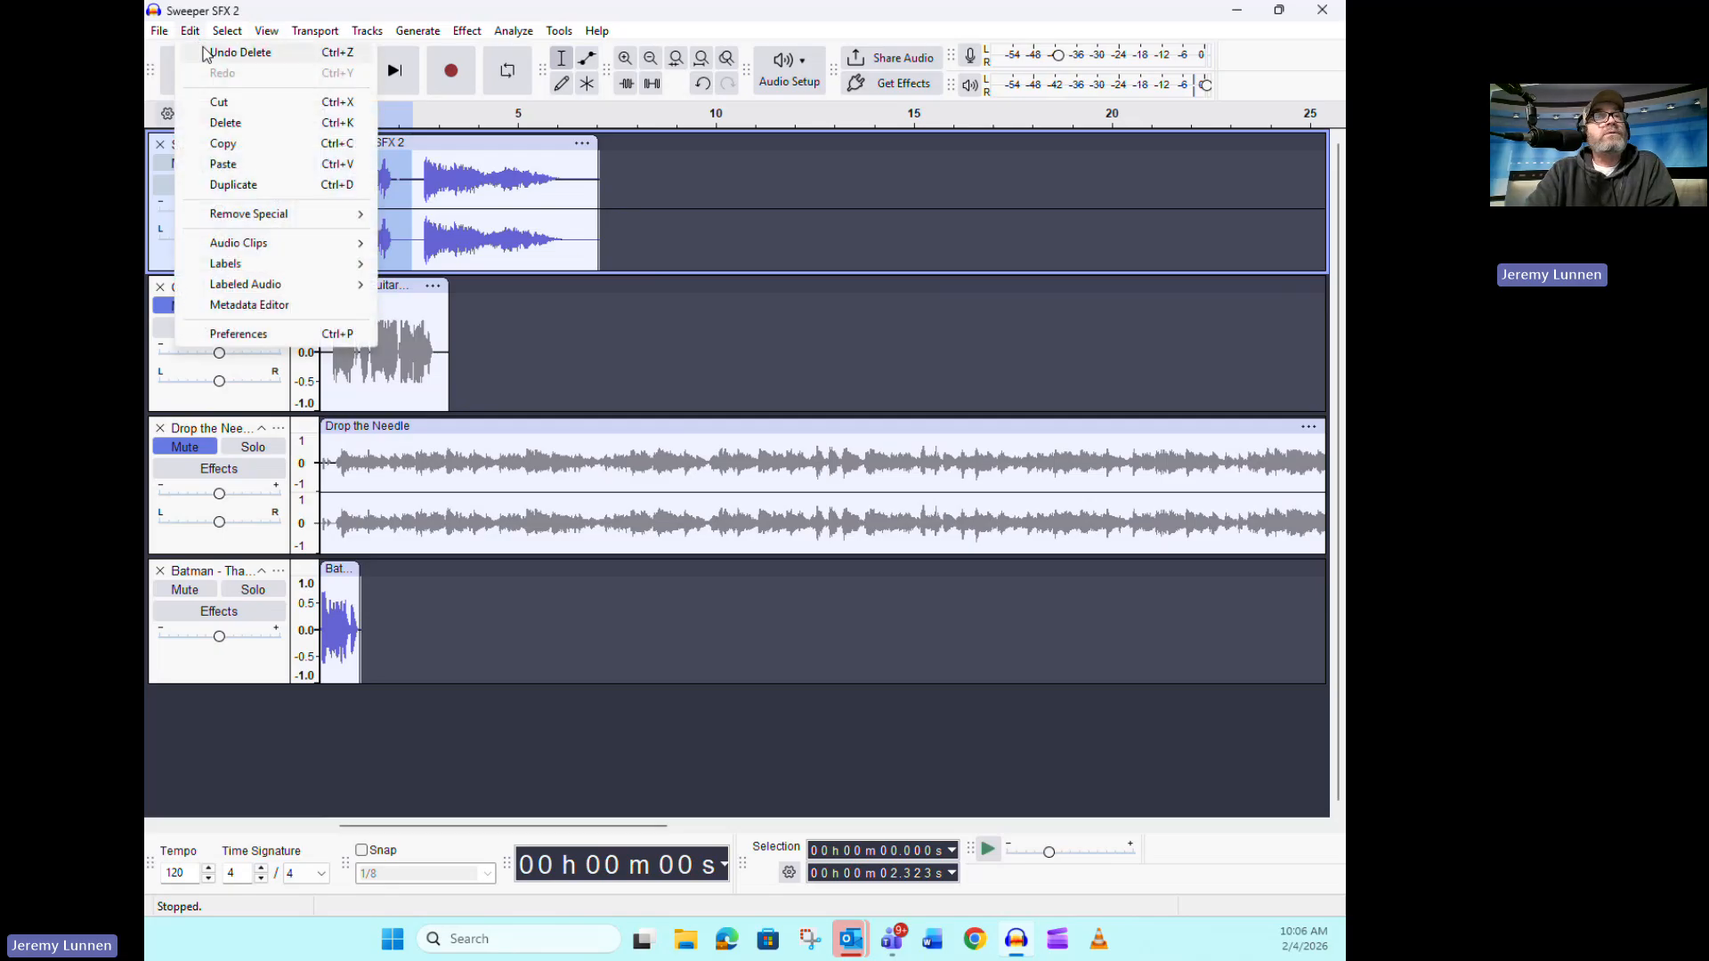
{"action": "left_click", "coordinate": [238, 100]}
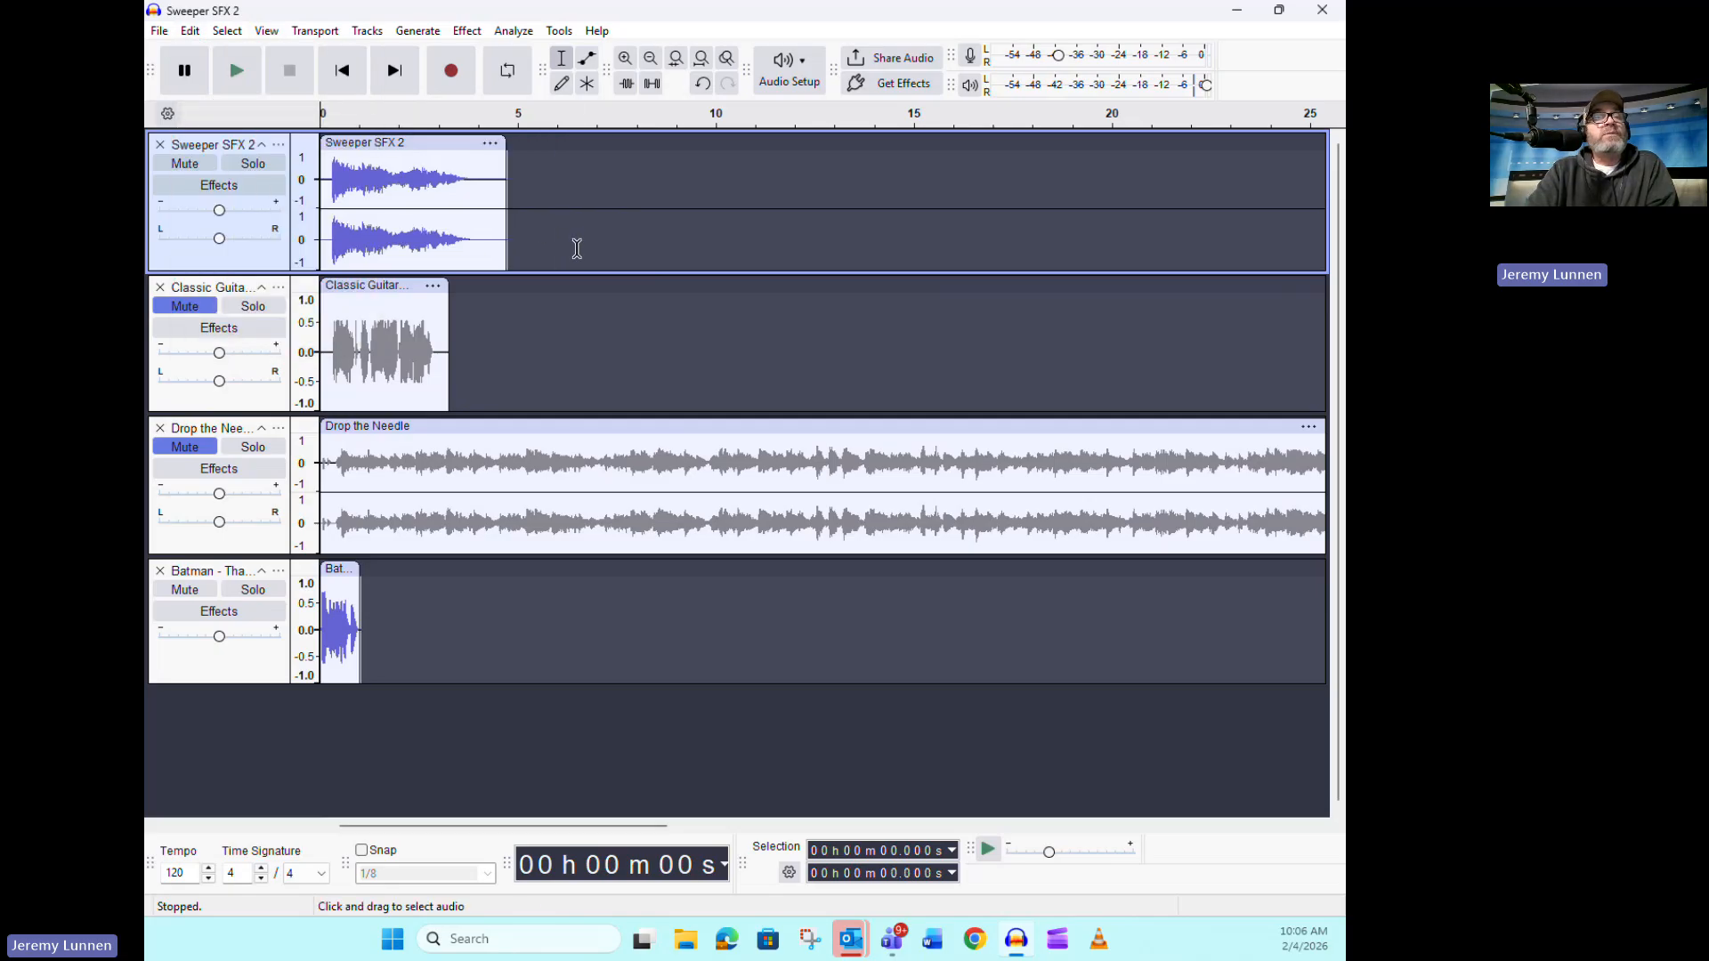
Paste the cut audio at about 6.5 s on the Sweeper SFX 2 track and clear the selection
{"action": "left_click", "coordinate": [578, 249]}
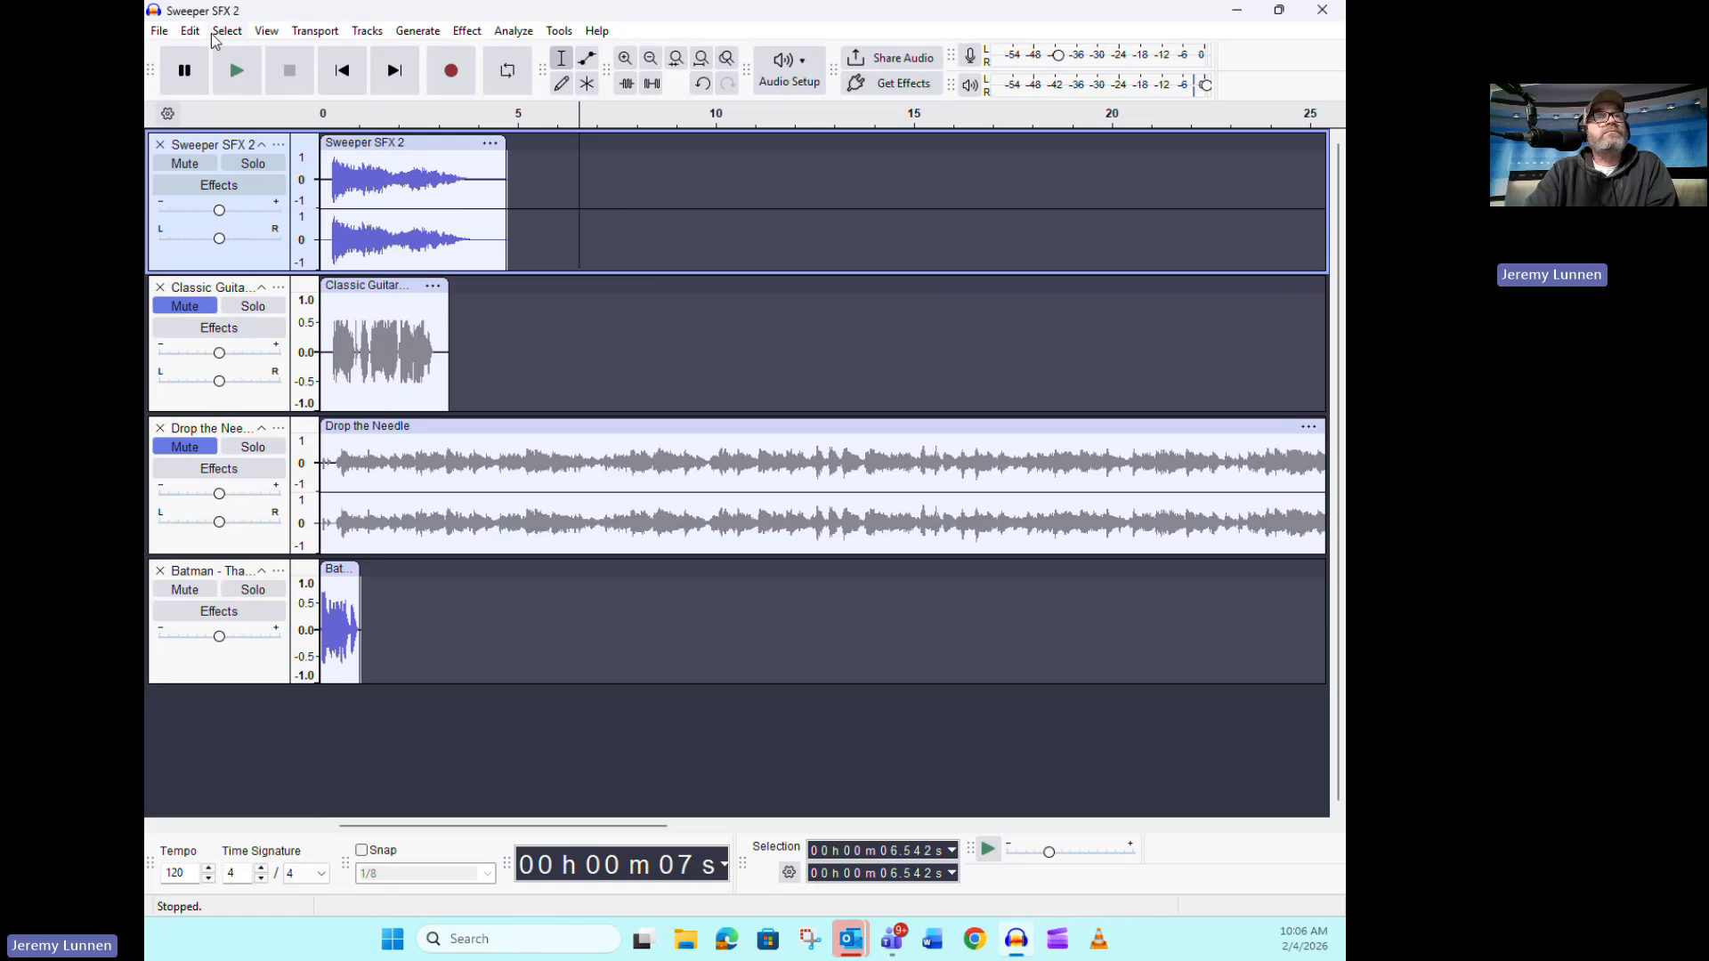
{"action": "left_click", "coordinate": [191, 32]}
{"action": "left_click", "coordinate": [266, 165]}
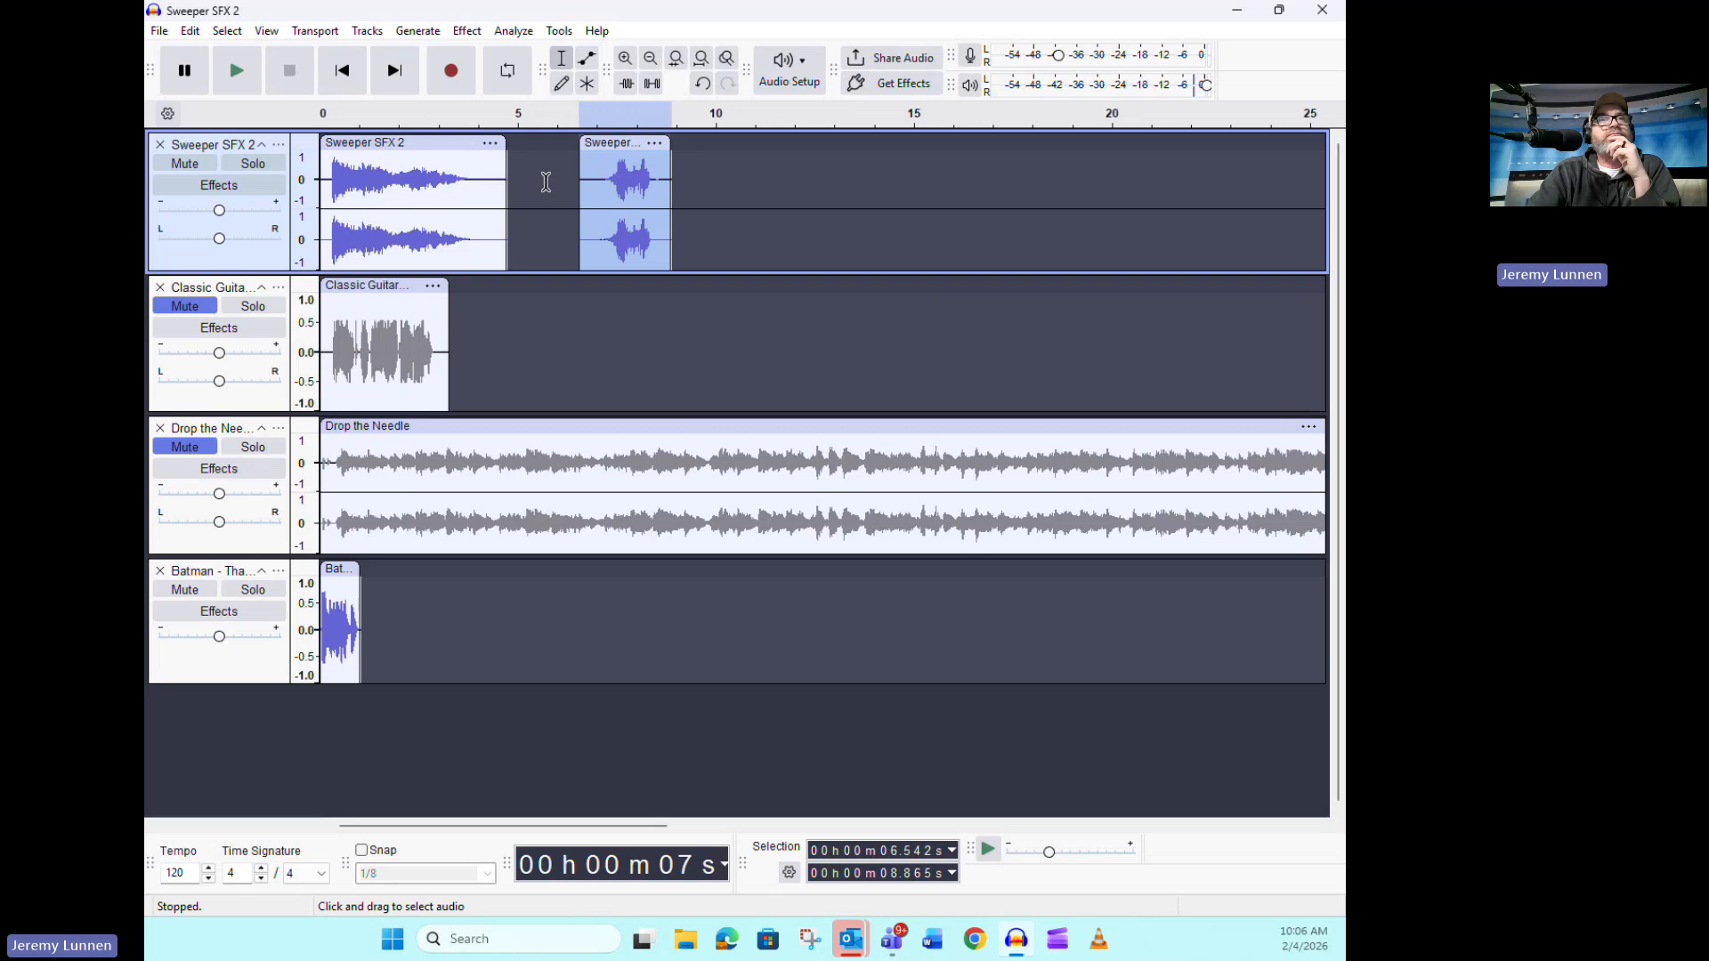
{"action": "left_click", "coordinate": [546, 182]}
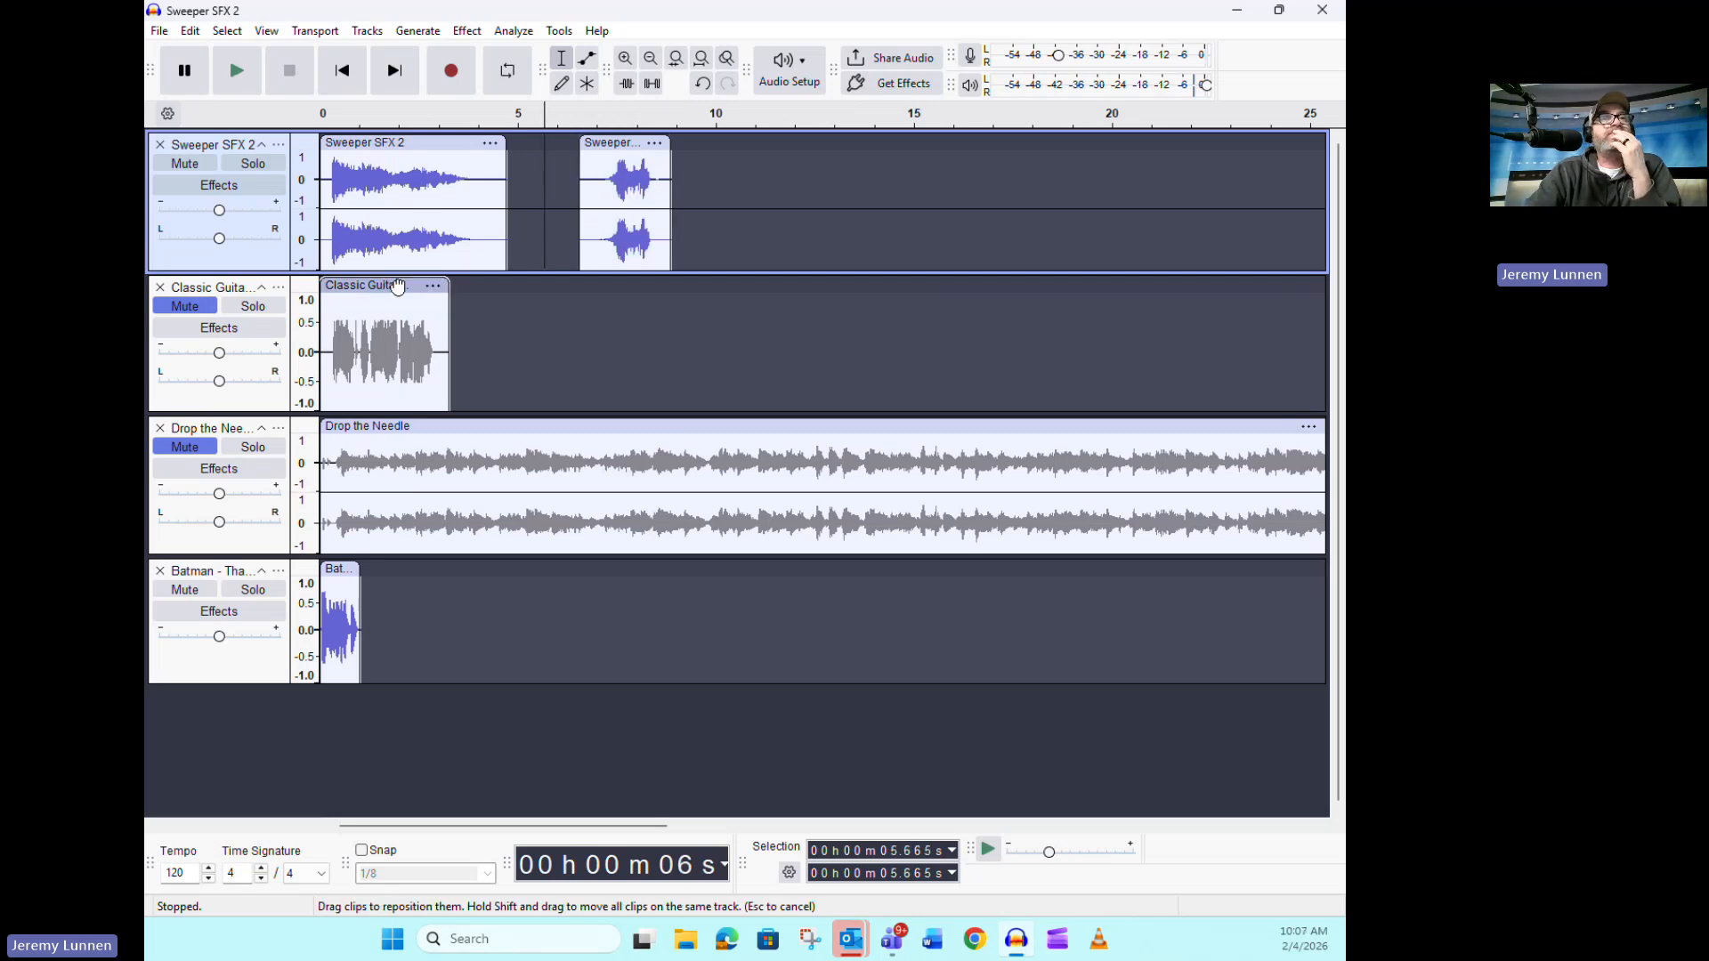
Move the Classic Guitar clip to start at about 0.9 s and unmute its track, keeping Drop the Needle muted
{"action": "left_click_drag", "start_coordinate": [398, 285], "coordinate": [433, 286]}
{"action": "left_click", "coordinate": [216, 310]}
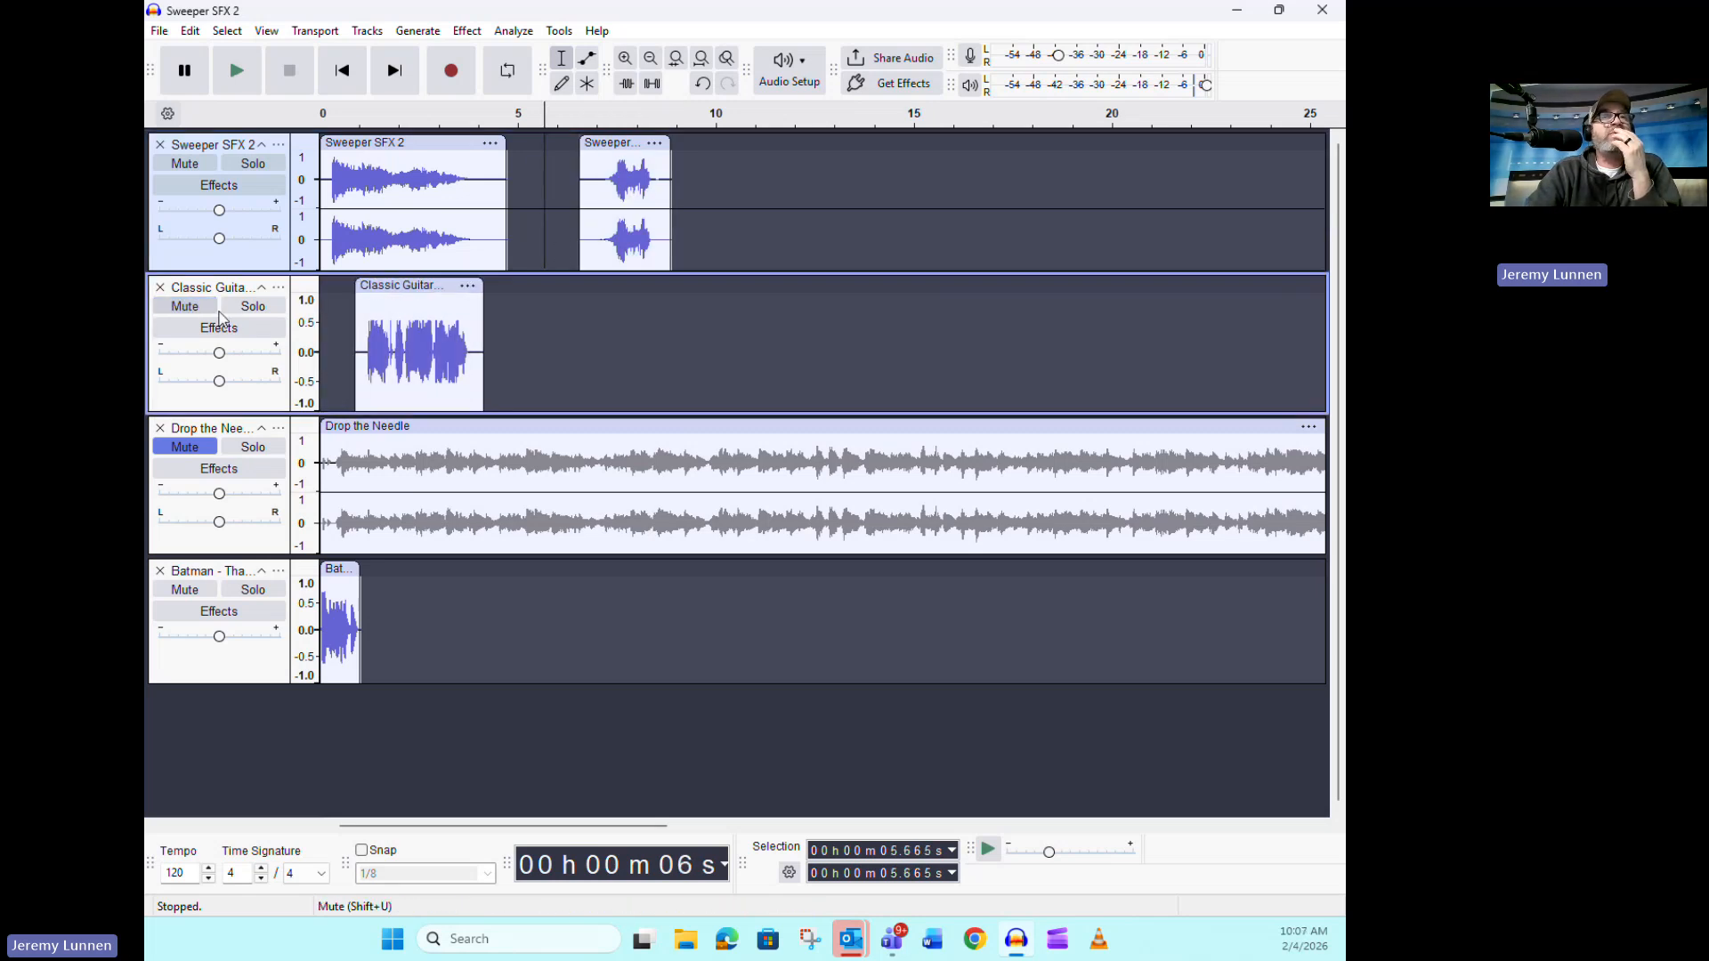
{"action": "left_click", "coordinate": [186, 448]}
{"action": "left_click", "coordinate": [186, 447]}
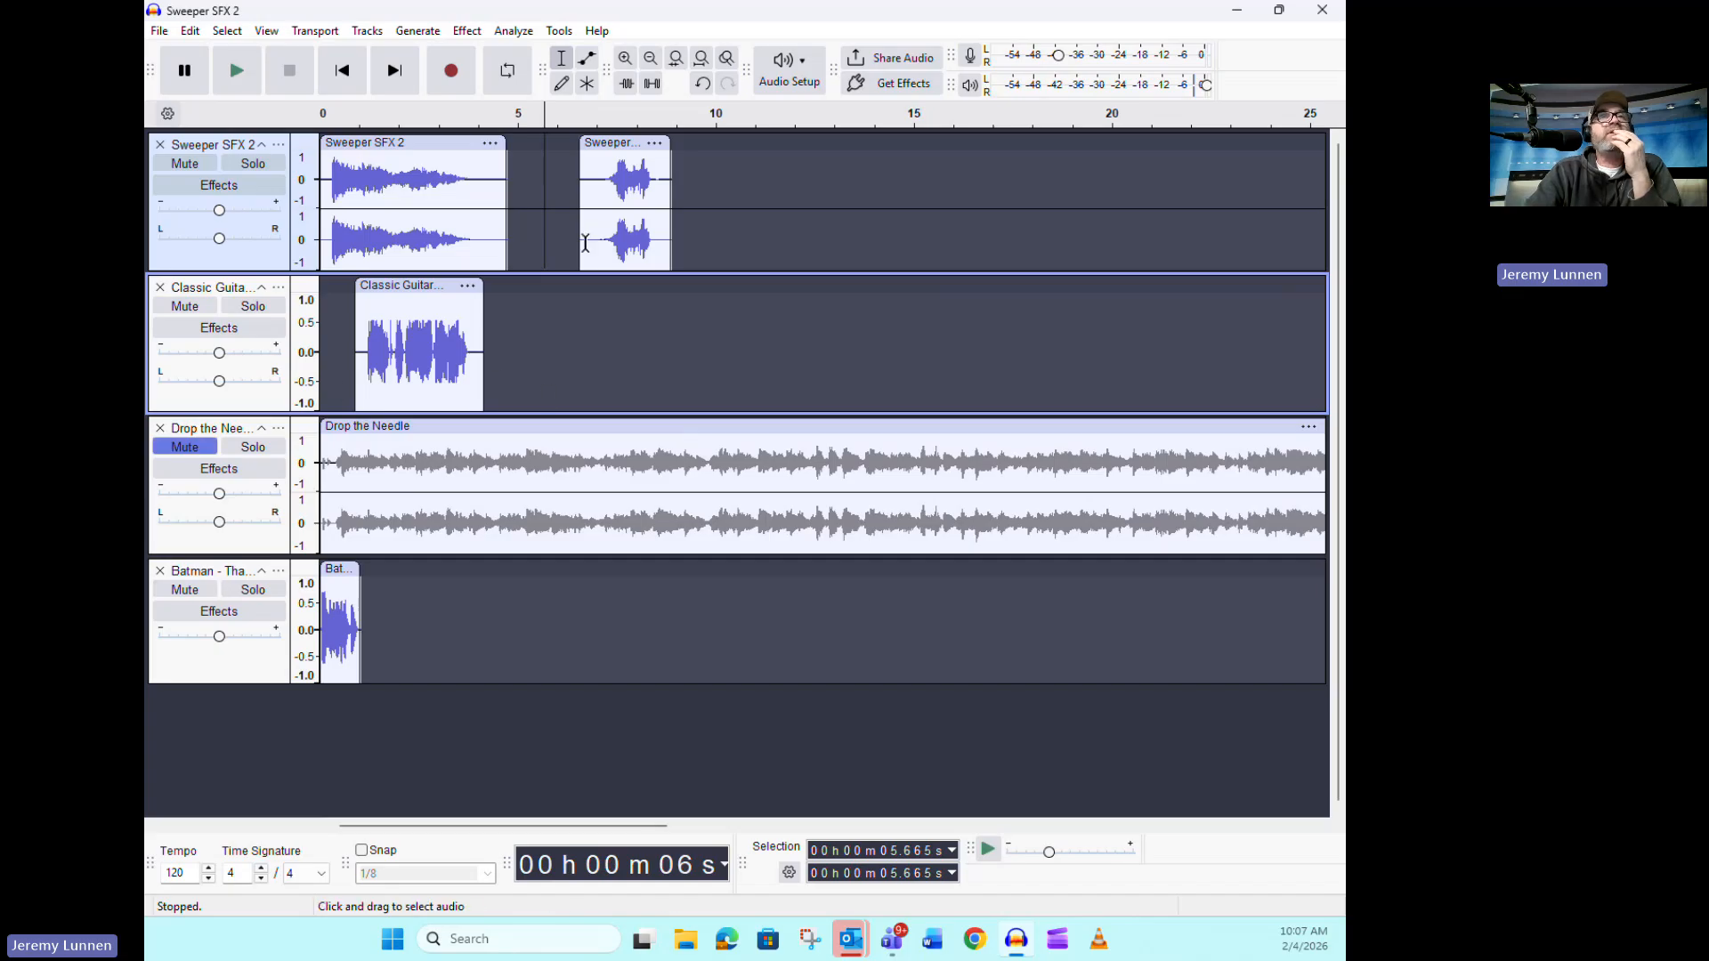
Move the short pasted Sweeper clip to start at about 16.4 s and return the playhead to the start
{"action": "left_click_drag", "start_coordinate": [613, 145], "coordinate": [1005, 144]}
{"action": "left_click", "coordinate": [353, 79]}
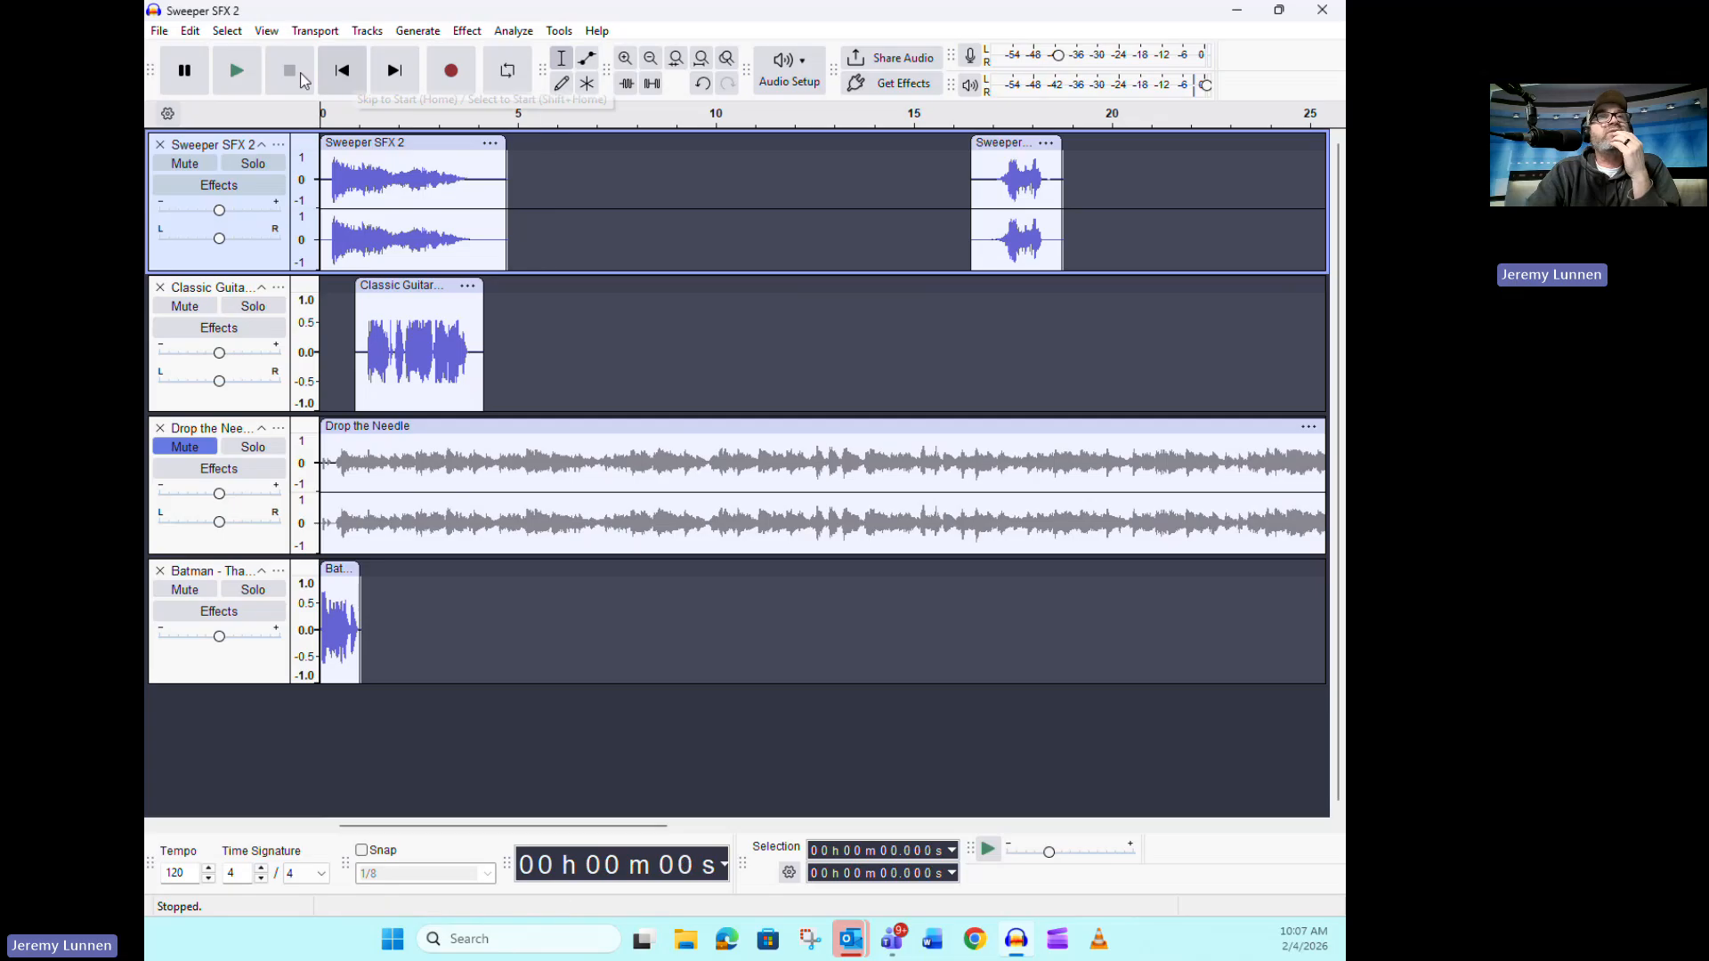
Briefly audition the opening and move the Batman clip to start at about 12.2 s on its own track
{"action": "left_click", "coordinate": [242, 73]}
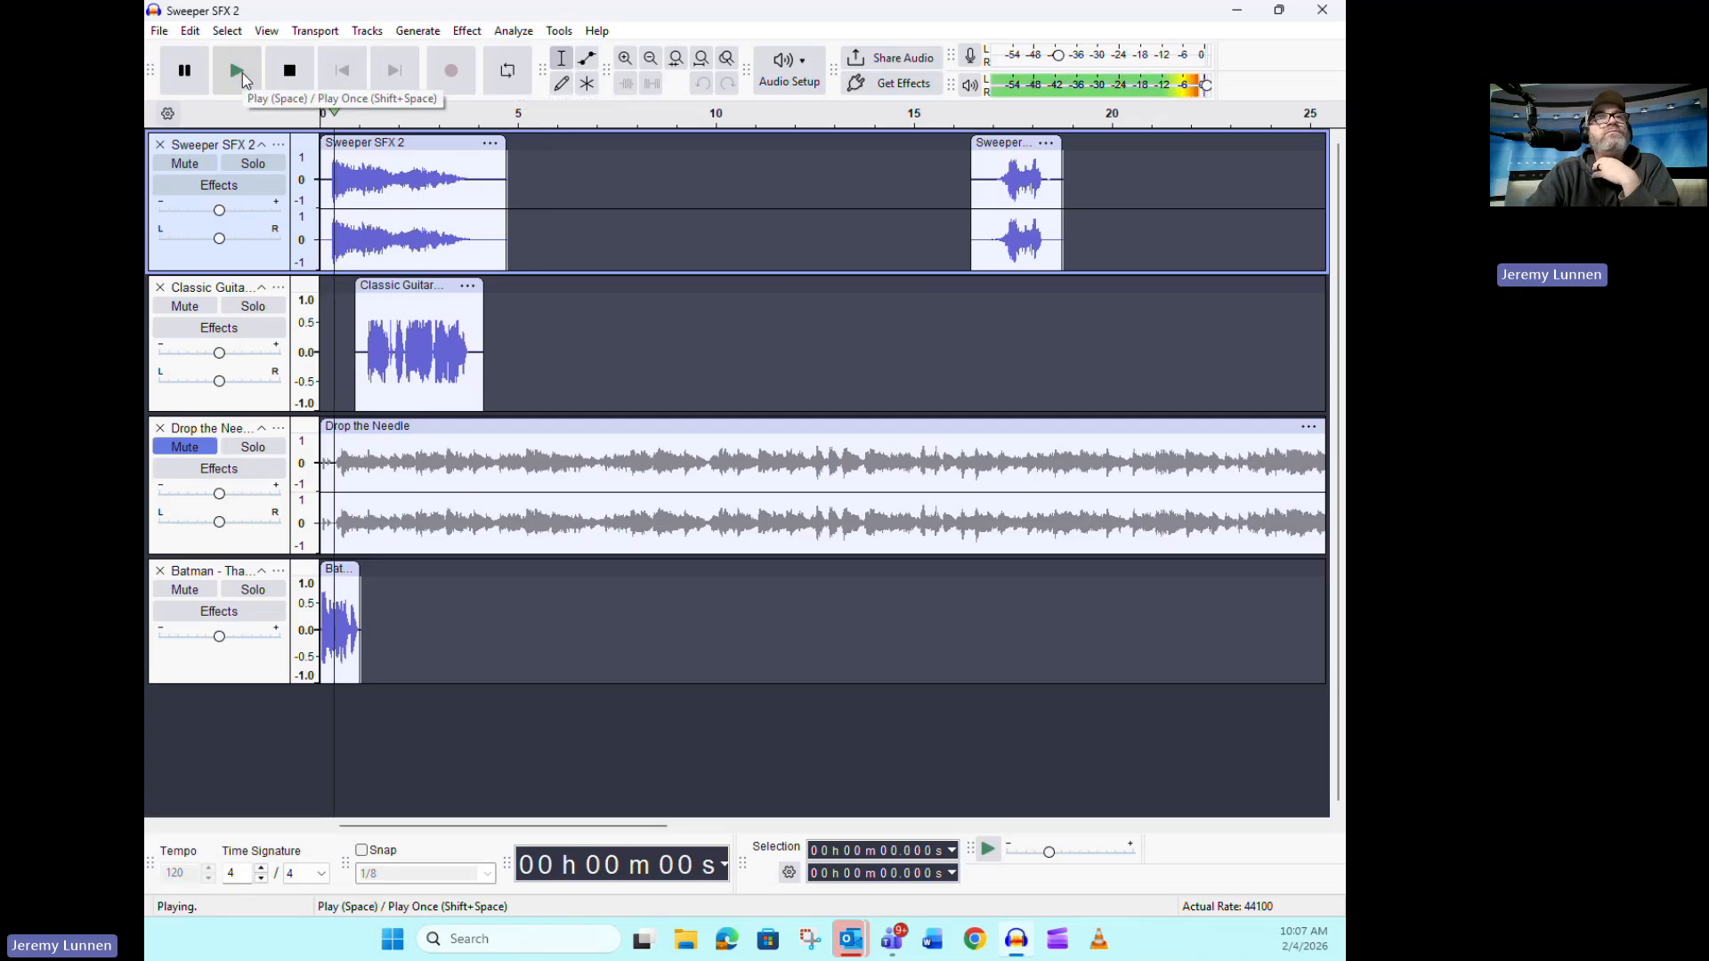
{"action": "left_click", "coordinate": [289, 70]}
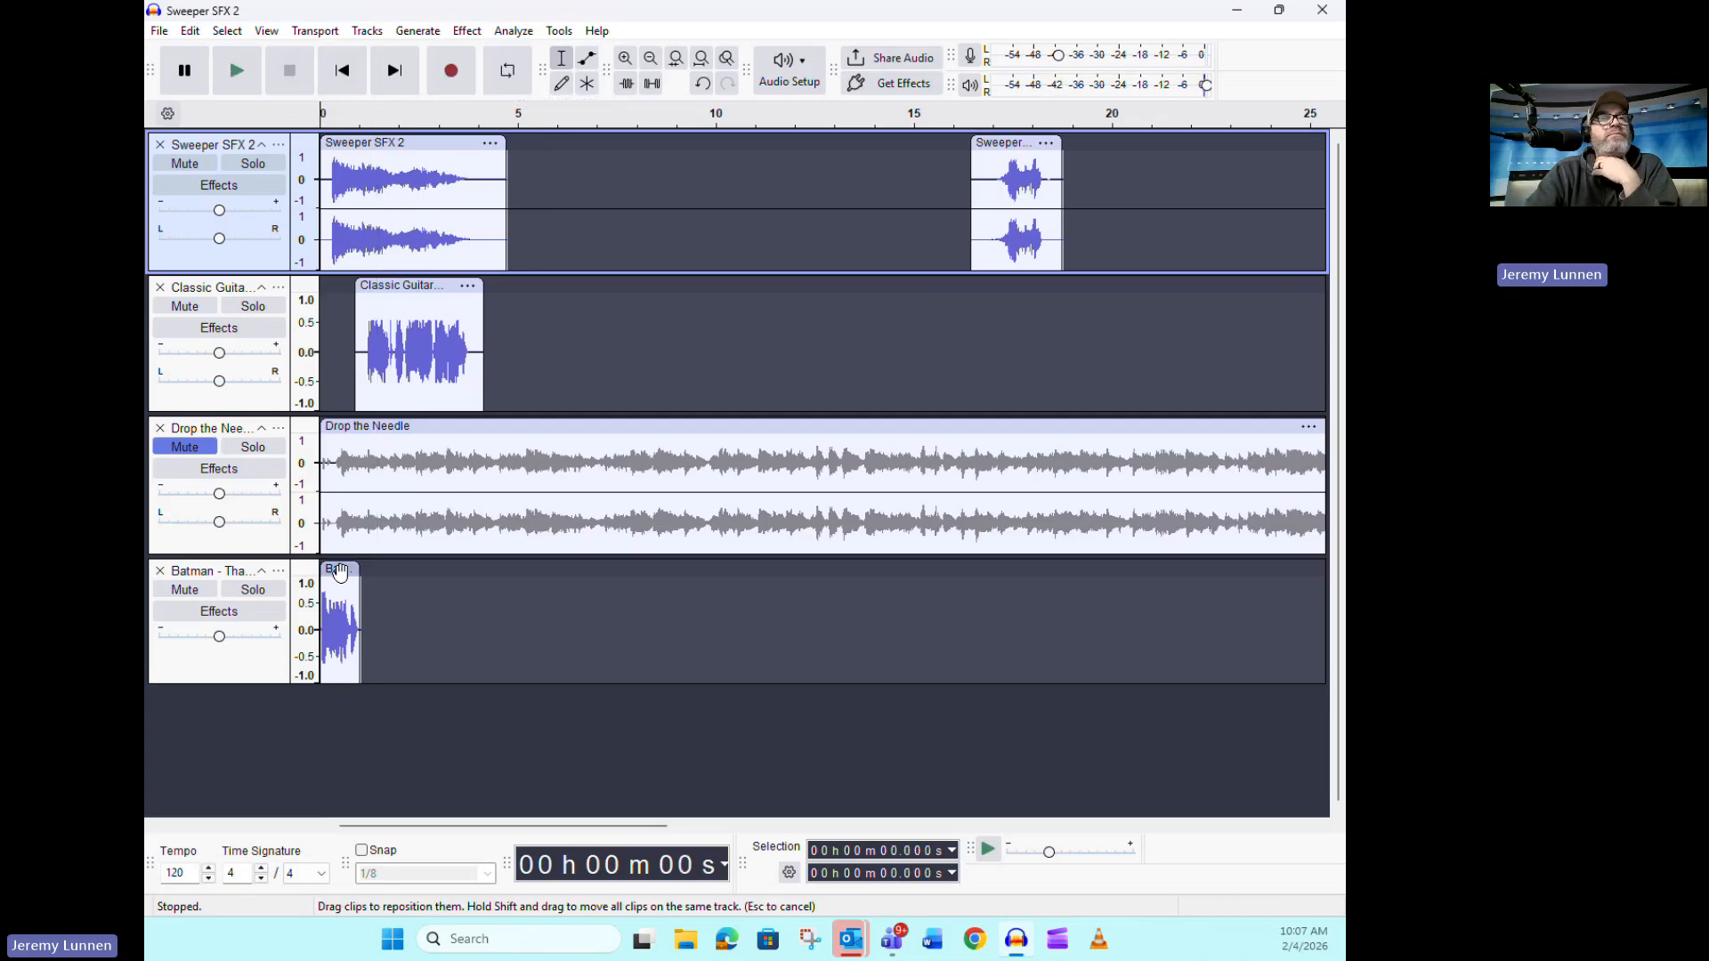
{"action": "left_click_drag", "start_coordinate": [341, 623], "coordinate": [589, 619]}
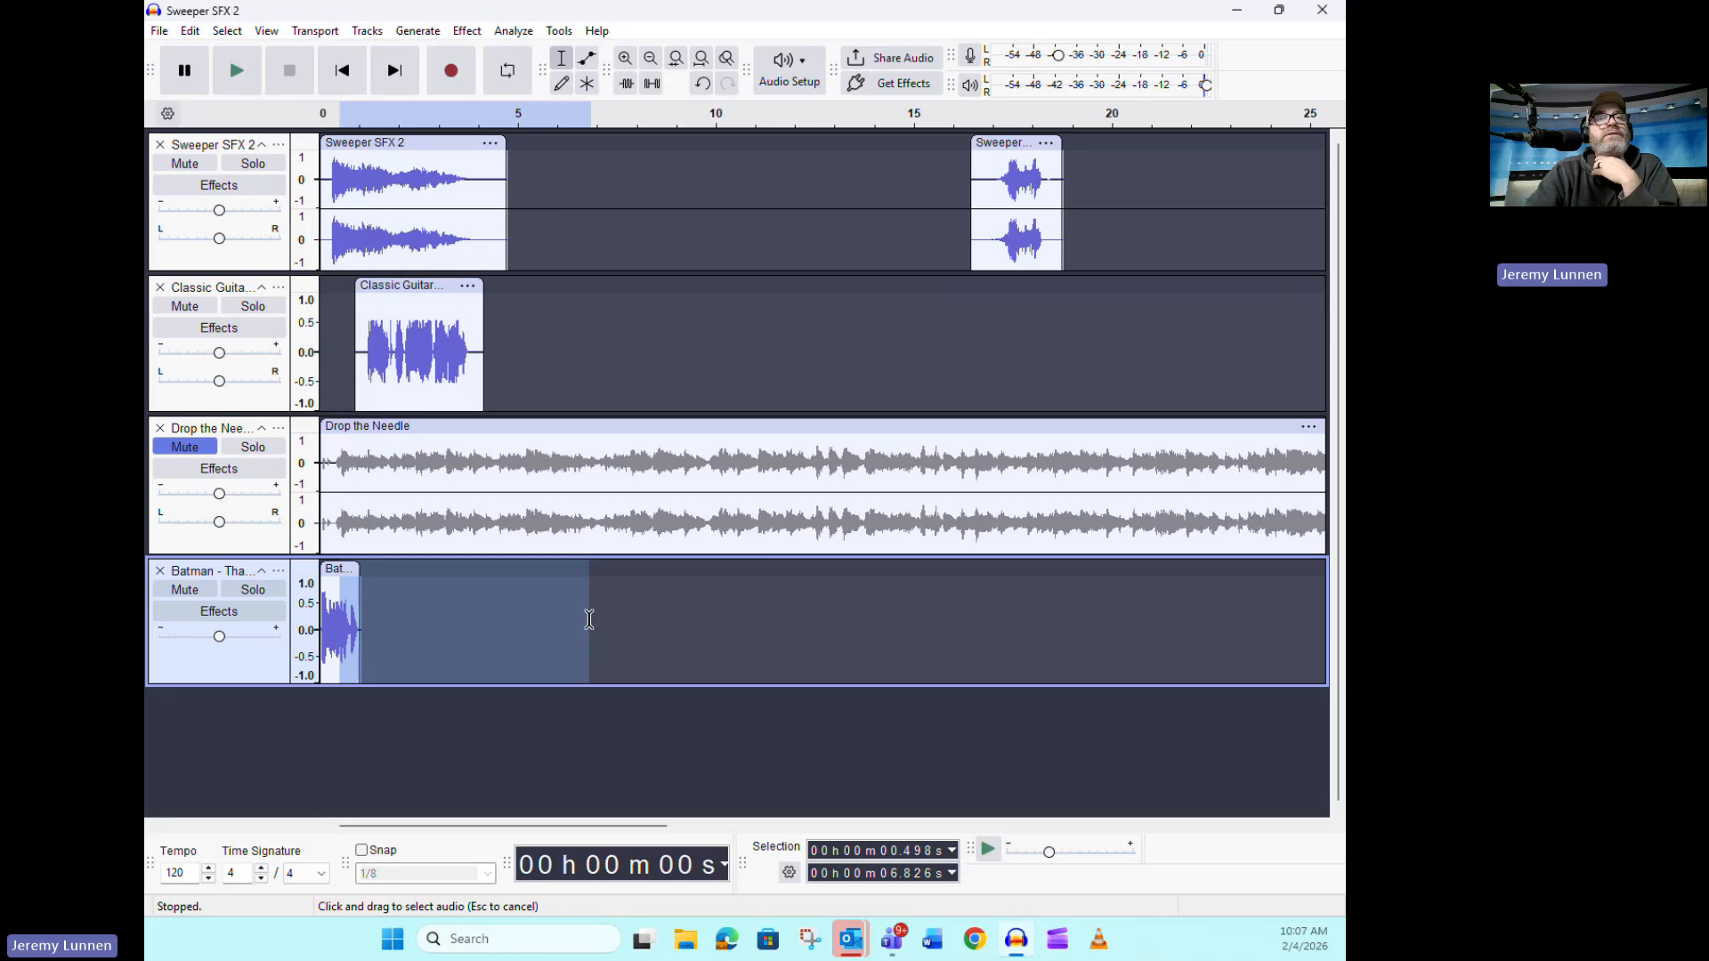
{"action": "left_click", "coordinate": [721, 645]}
{"action": "left_click_drag", "start_coordinate": [340, 572], "coordinate": [803, 588]}
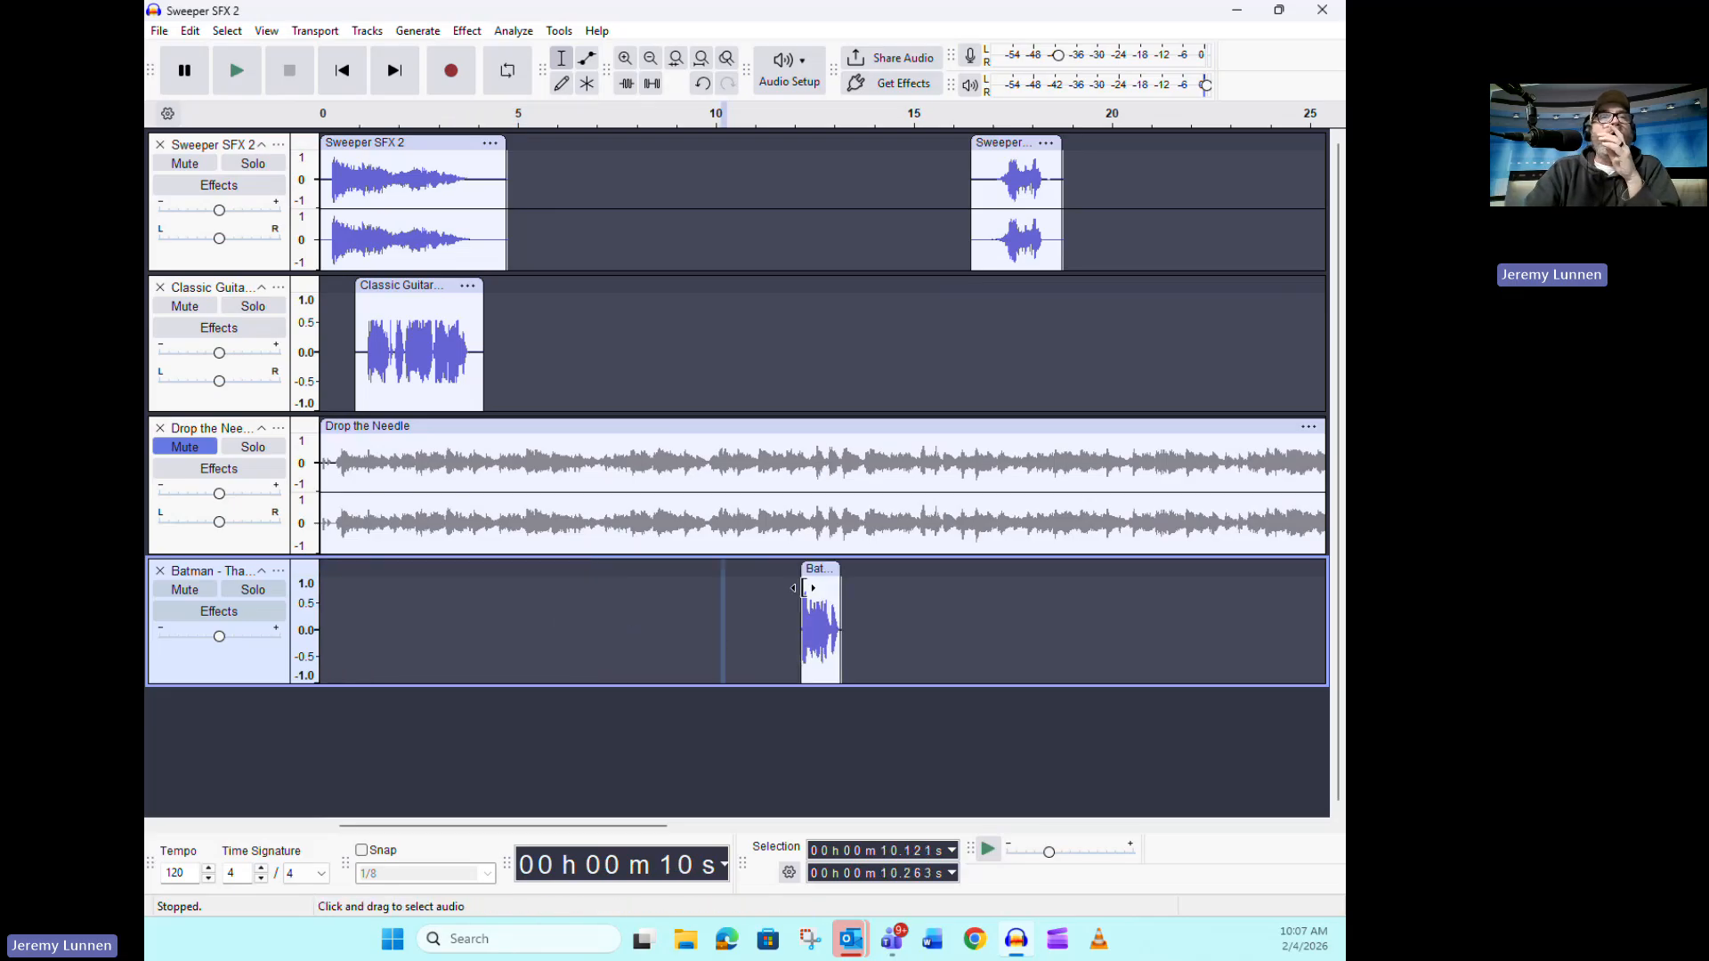
Play the arrangement from the start through the Classic Guitar voice clip and stop playback
{"action": "left_click", "coordinate": [342, 70]}
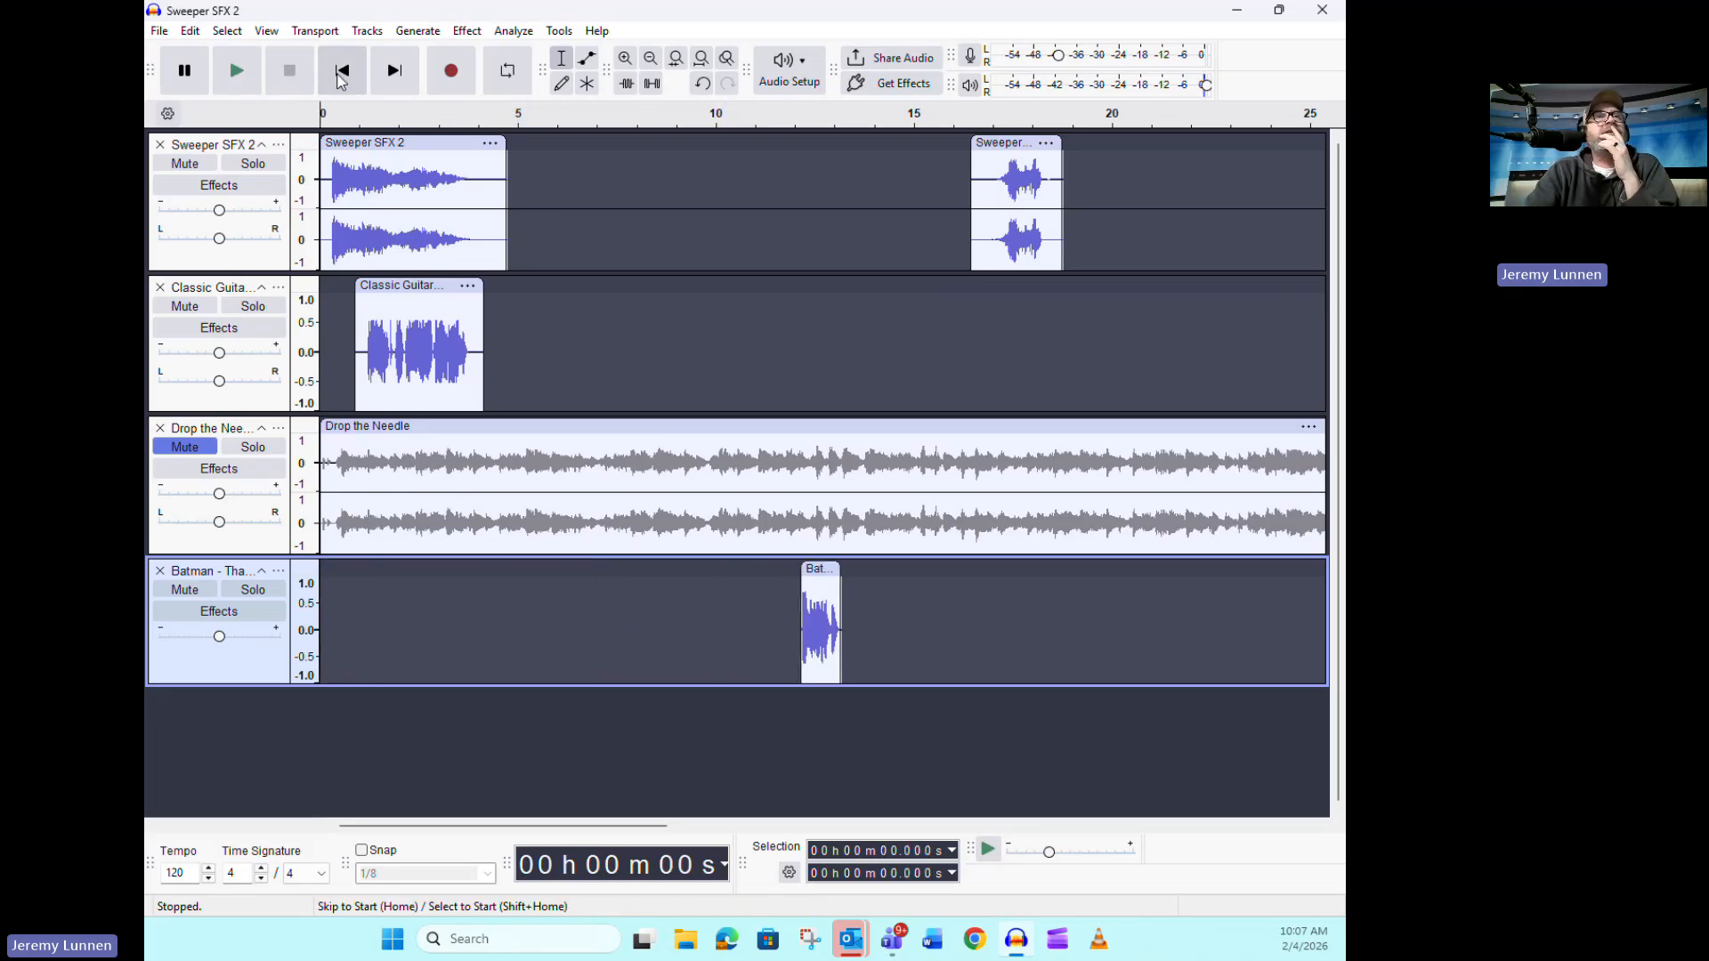
{"action": "left_click", "coordinate": [236, 72]}
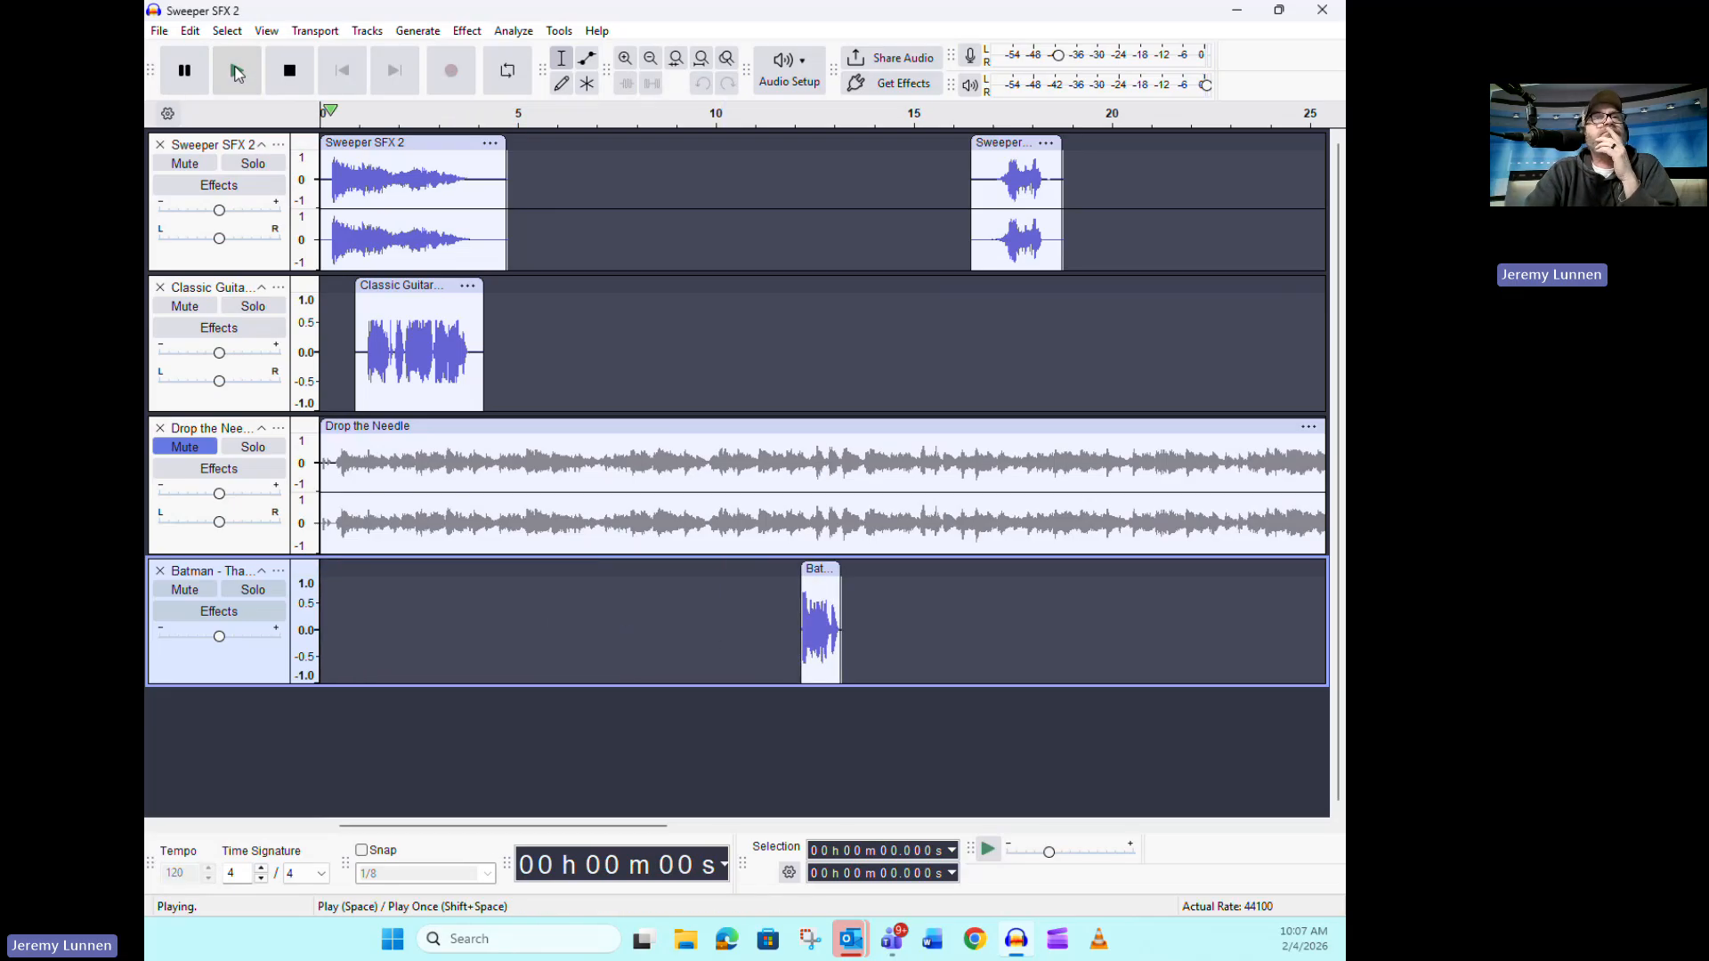
{"action": "left_click", "coordinate": [292, 72]}
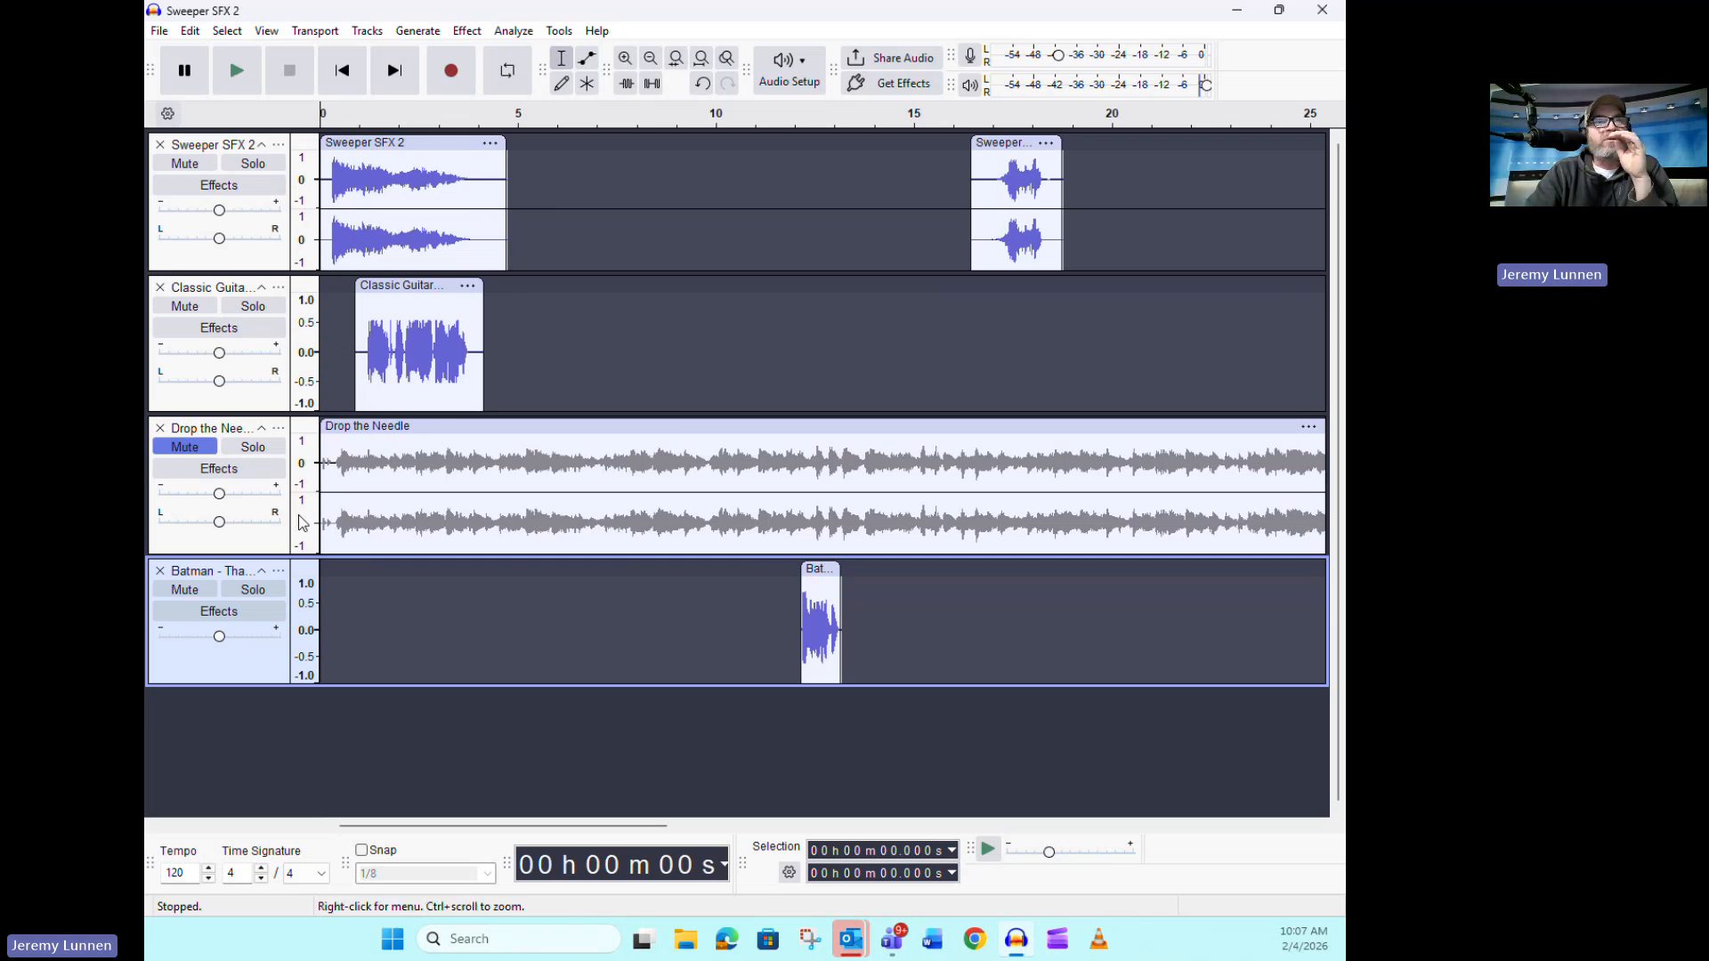
Move the Drop the Needle clip to start at about 2.7 s and delete the quiet half second at its beginning
{"action": "left_click_drag", "start_coordinate": [417, 425], "coordinate": [524, 425]}
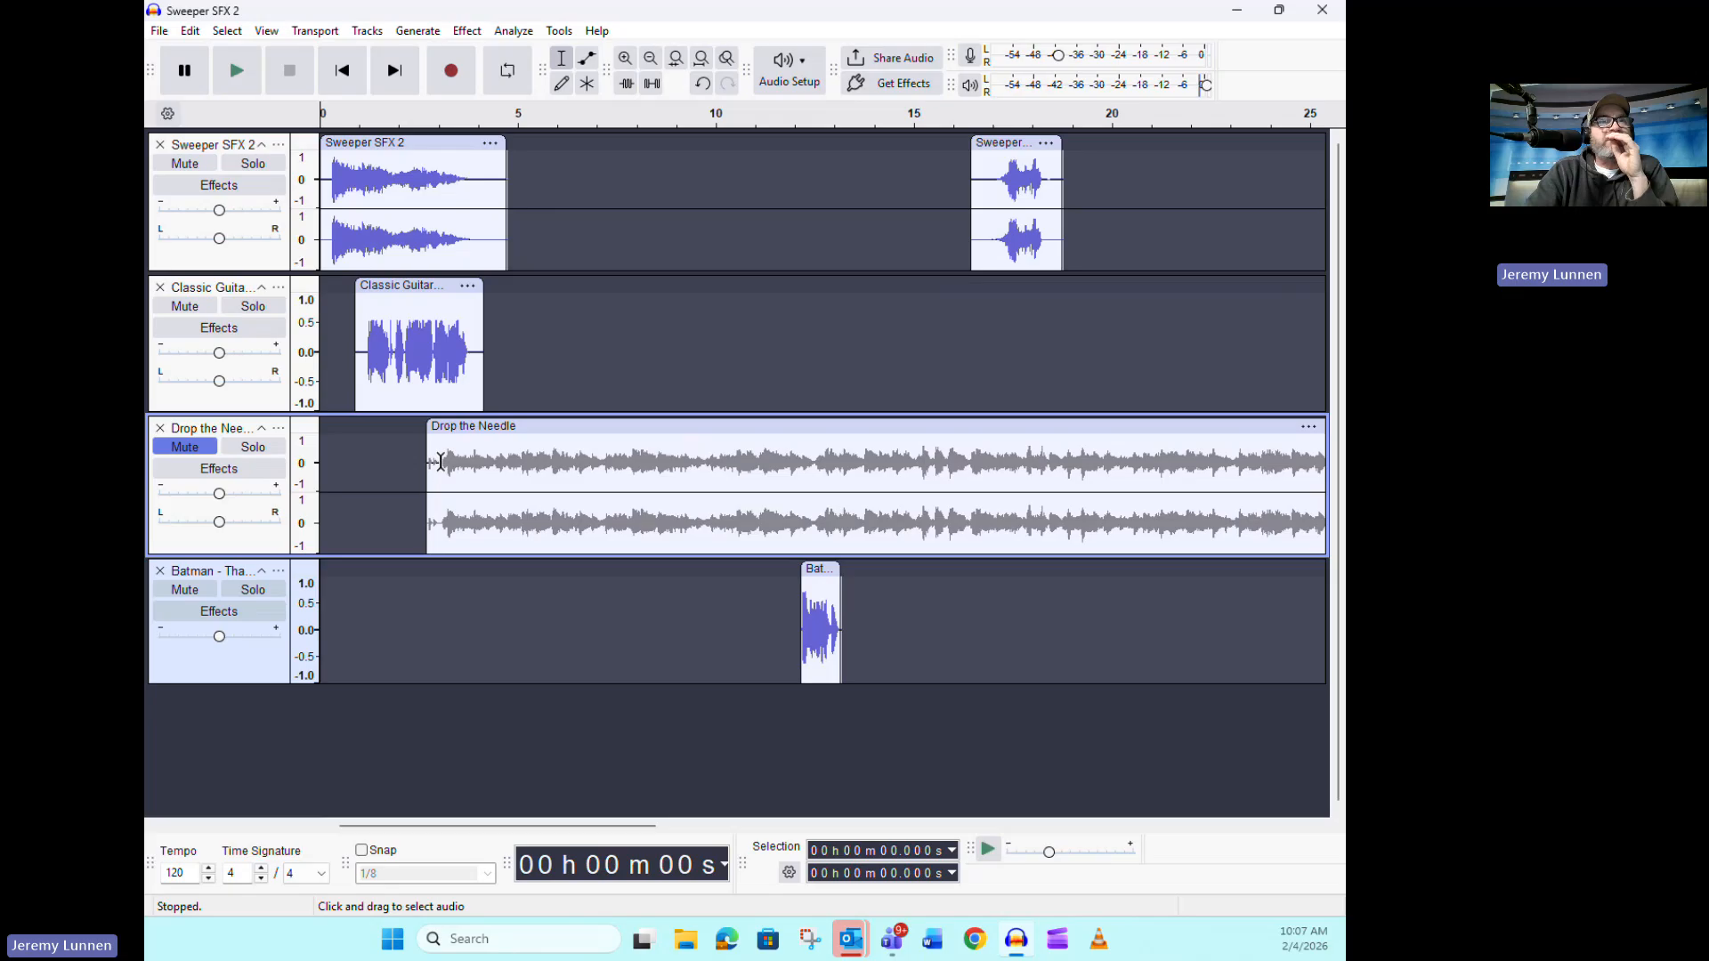
{"action": "left_click_drag", "start_coordinate": [441, 462], "coordinate": [423, 469]}
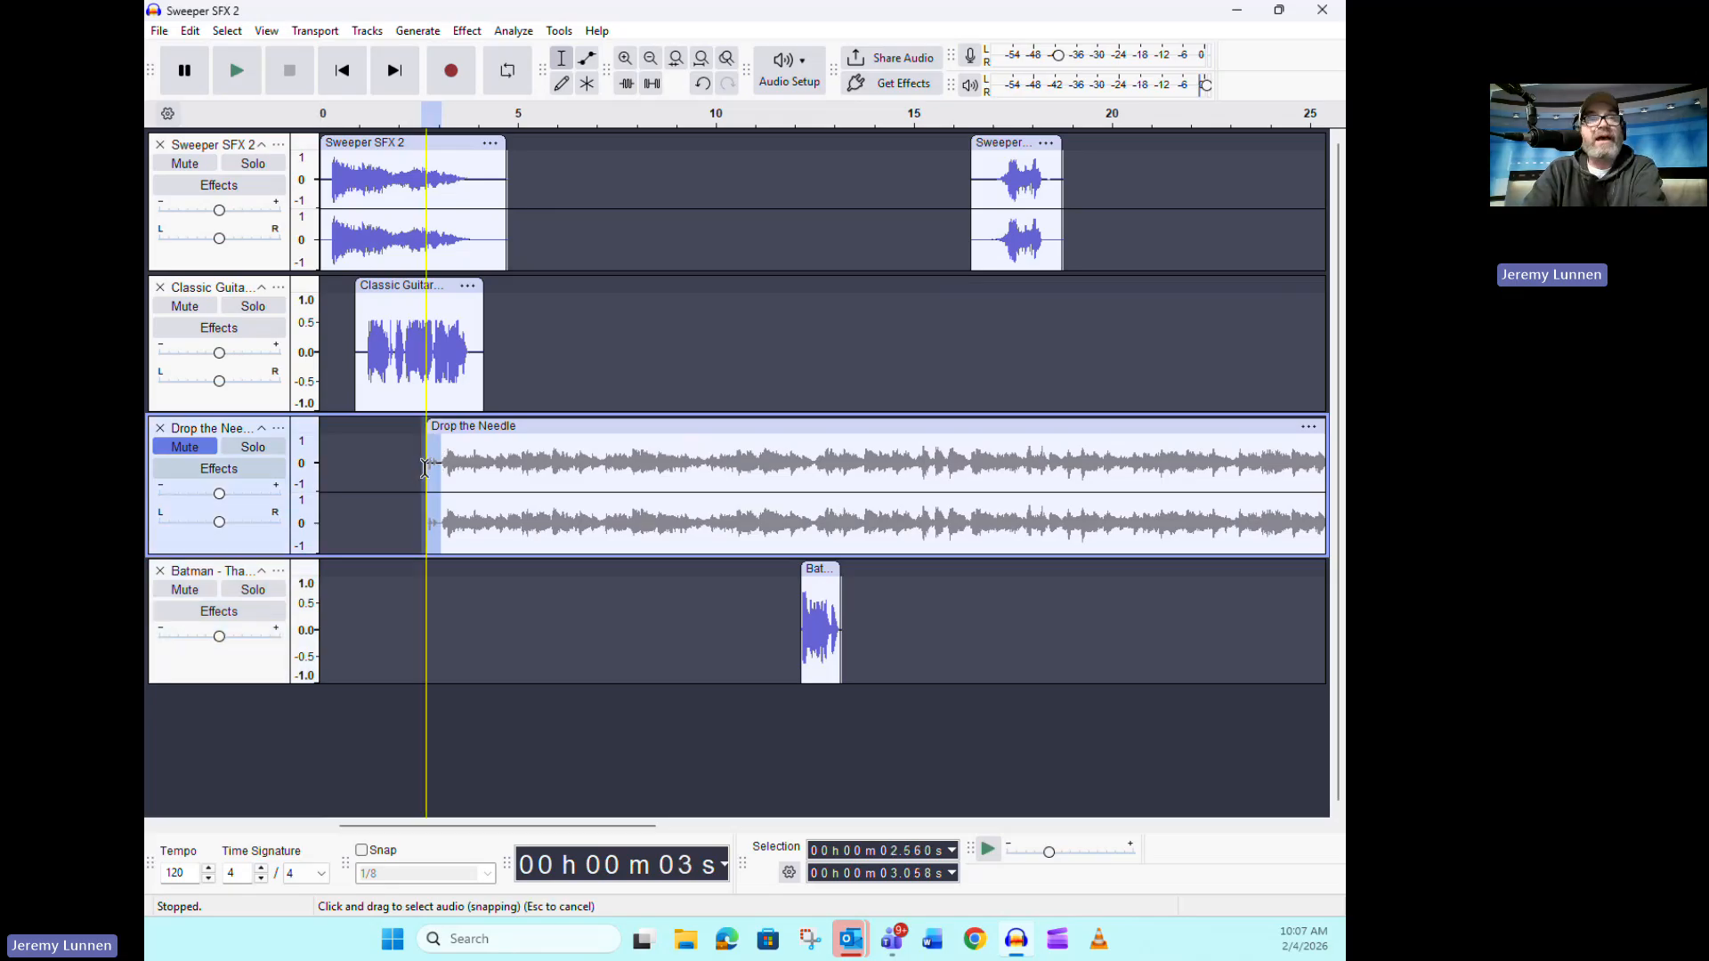
{"action": "key", "text": "Delete"}
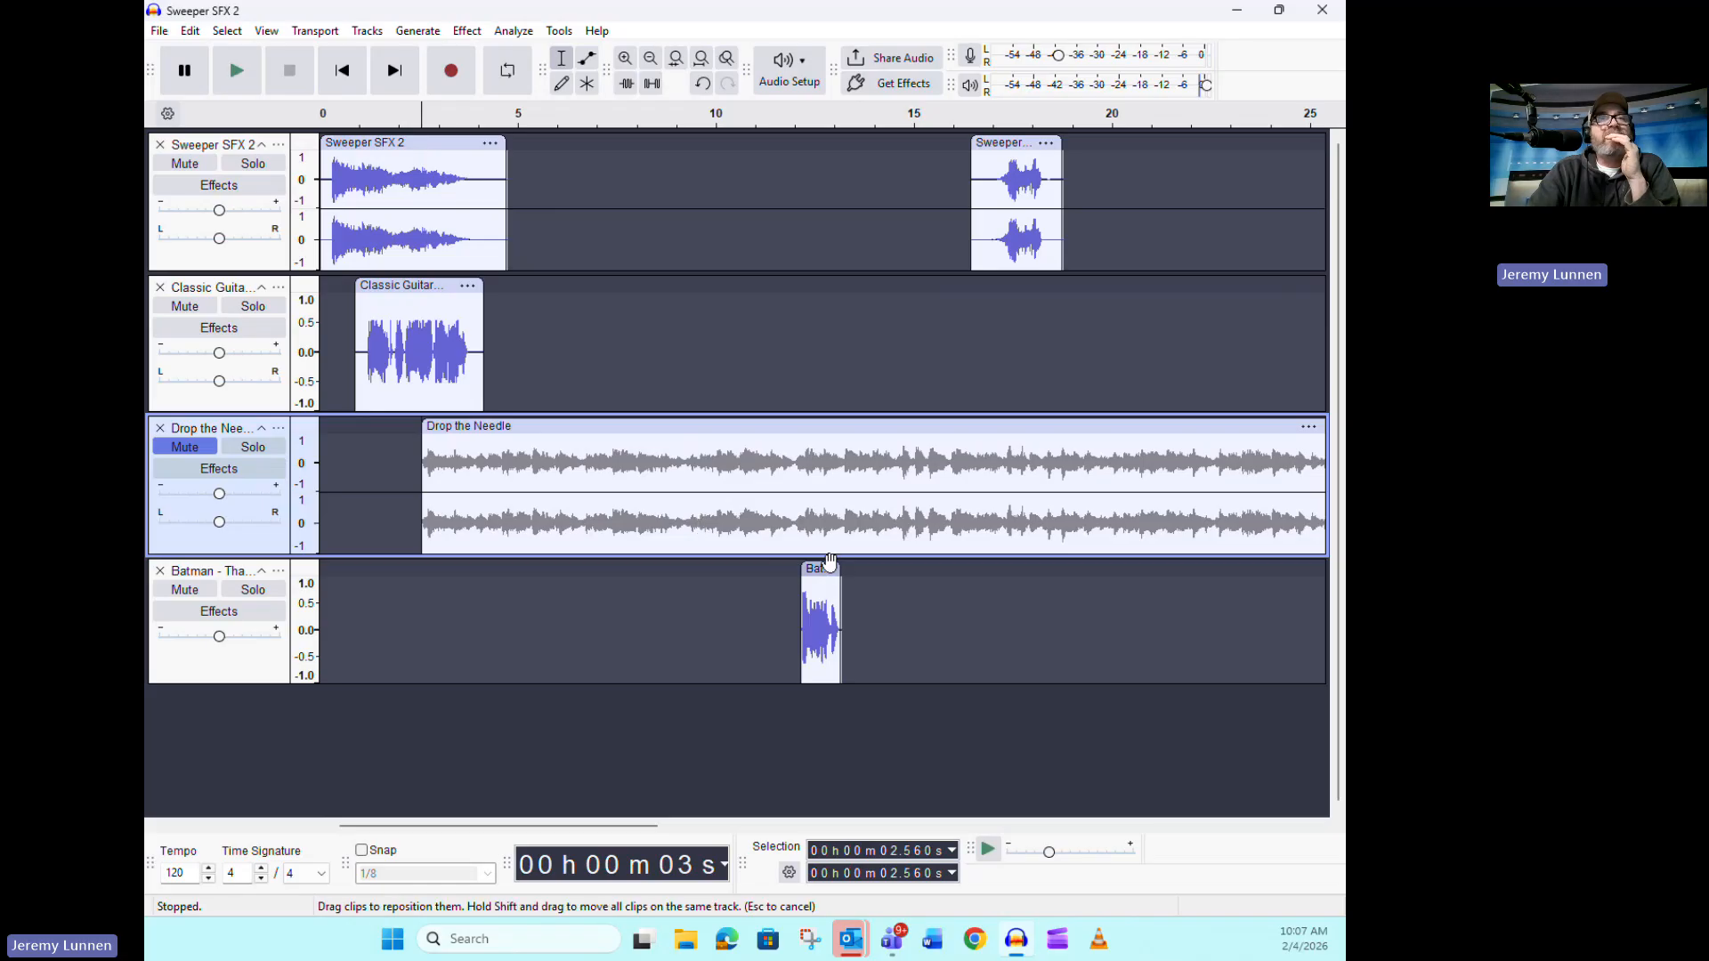
Move the Batman clip to start at about 4.3 s and the short Sweeper clip to about 5.5 s
{"action": "left_click_drag", "start_coordinate": [825, 566], "coordinate": [517, 536]}
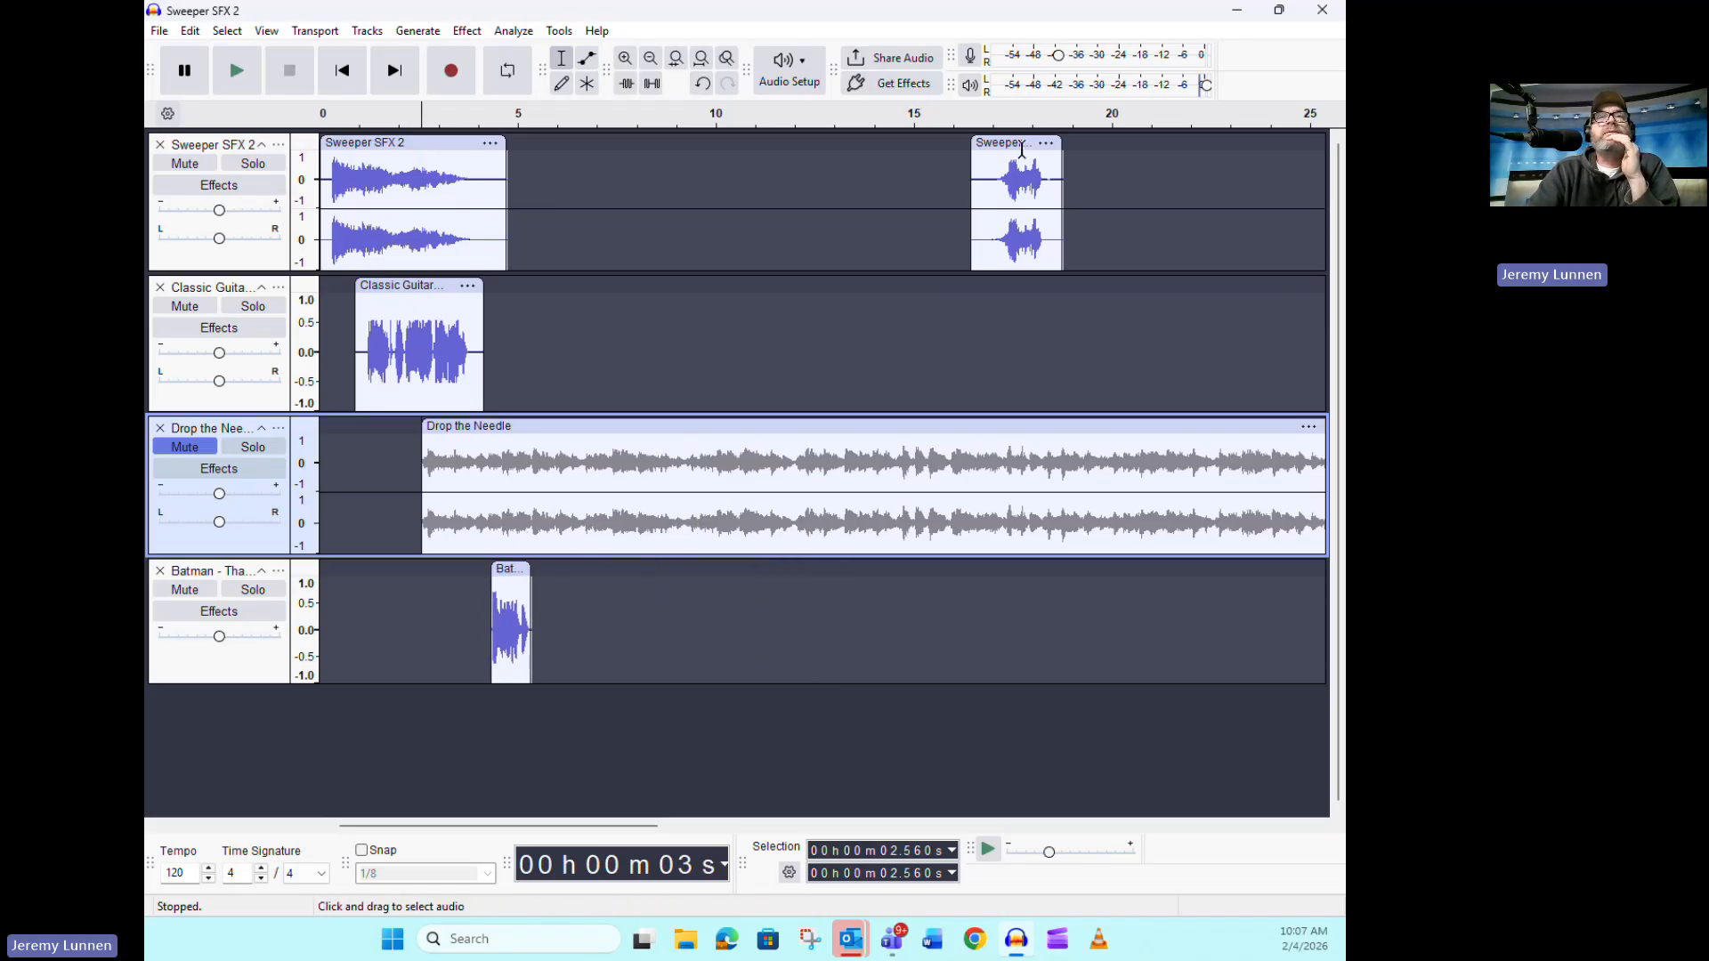
{"action": "left_click_drag", "start_coordinate": [1021, 150], "coordinate": [591, 163]}
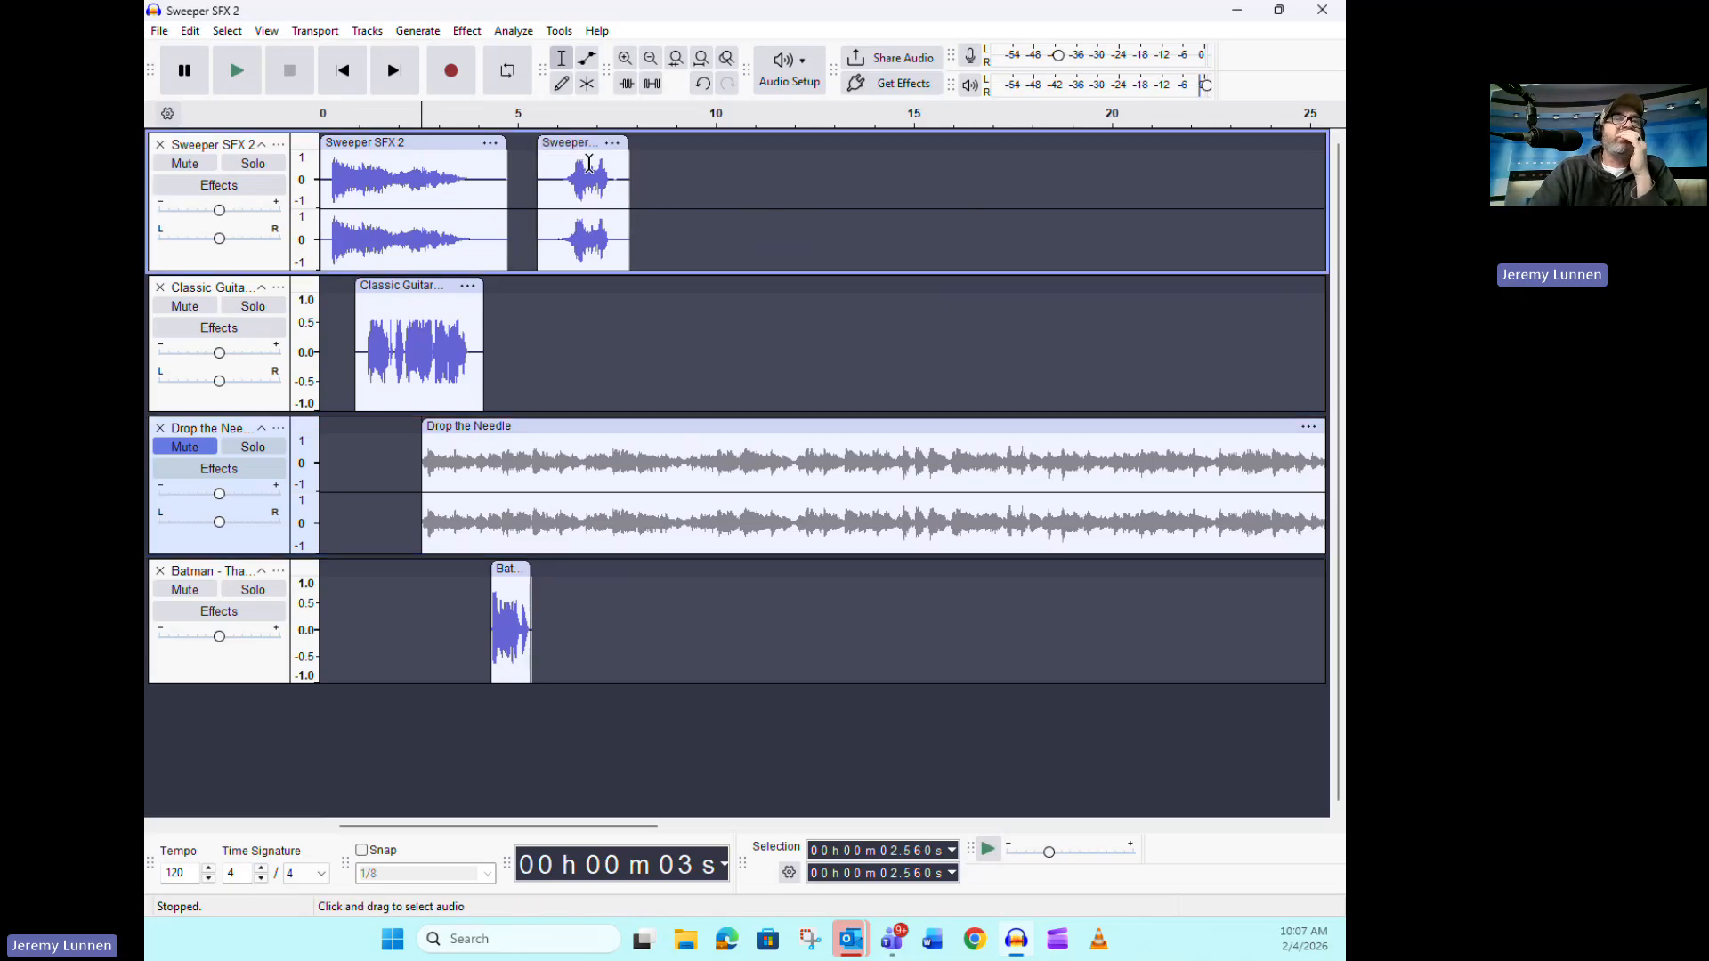
Unmute Drop the Needle and delete its audio beyond about 7.8 s
{"action": "left_click", "coordinate": [184, 447]}
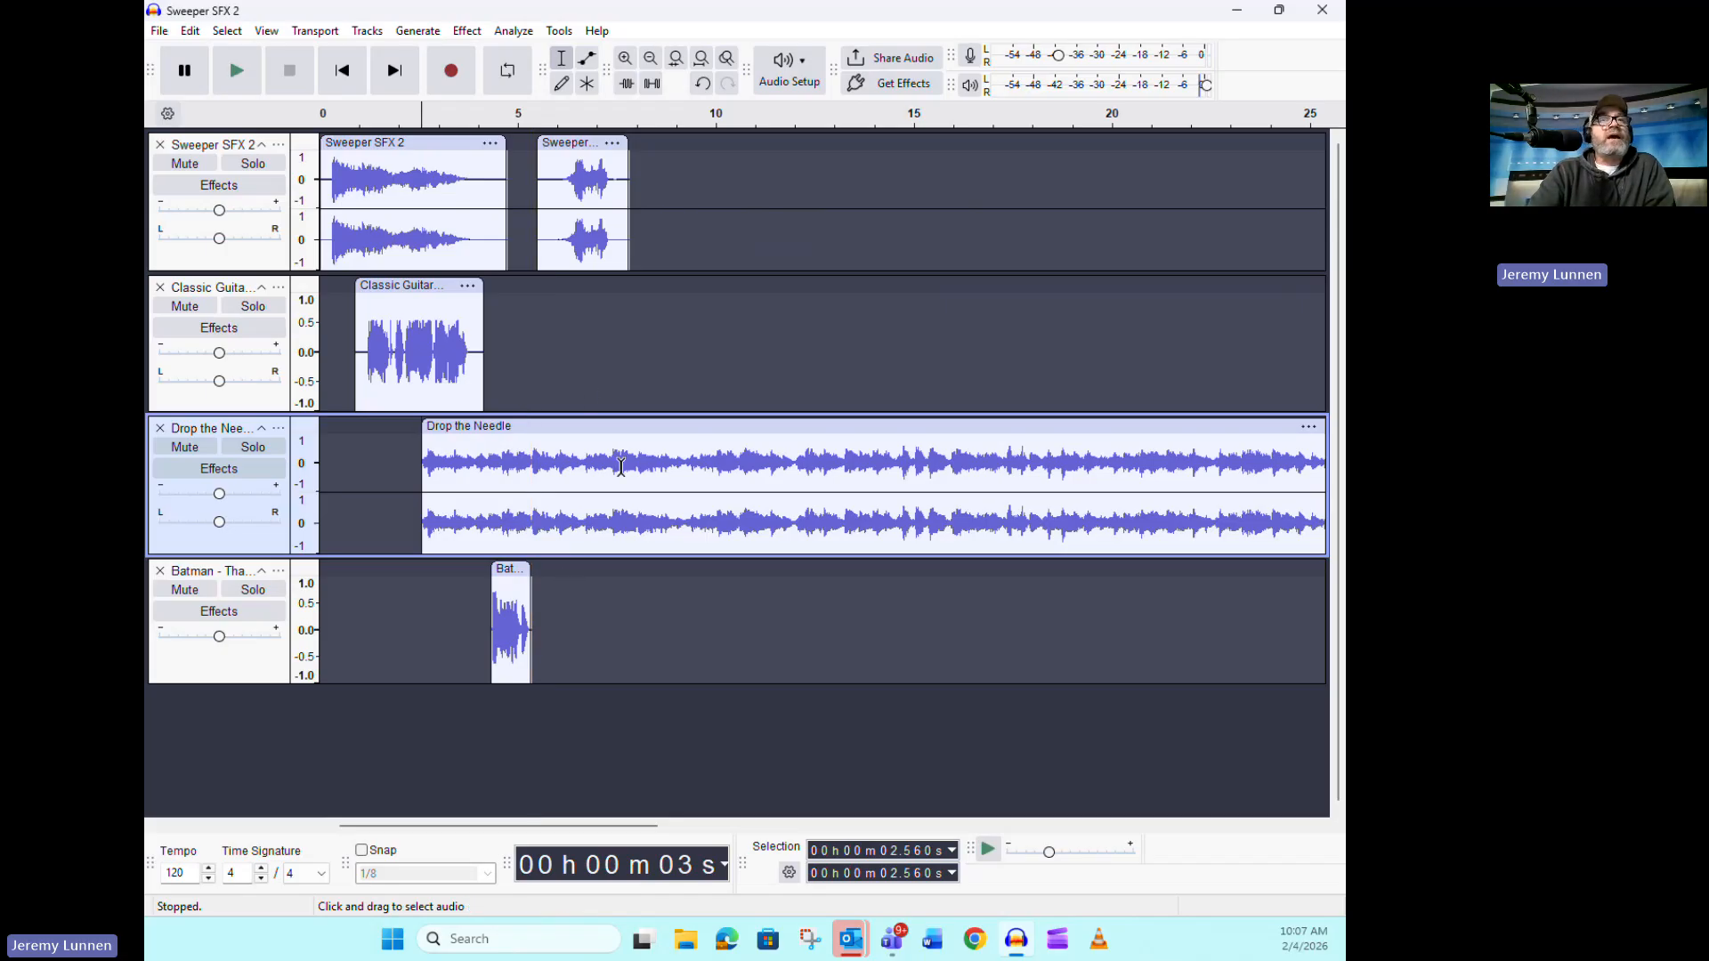
{"action": "left_click_drag", "start_coordinate": [626, 459], "coordinate": [1068, 461]}
{"action": "key", "text": "Delete"}
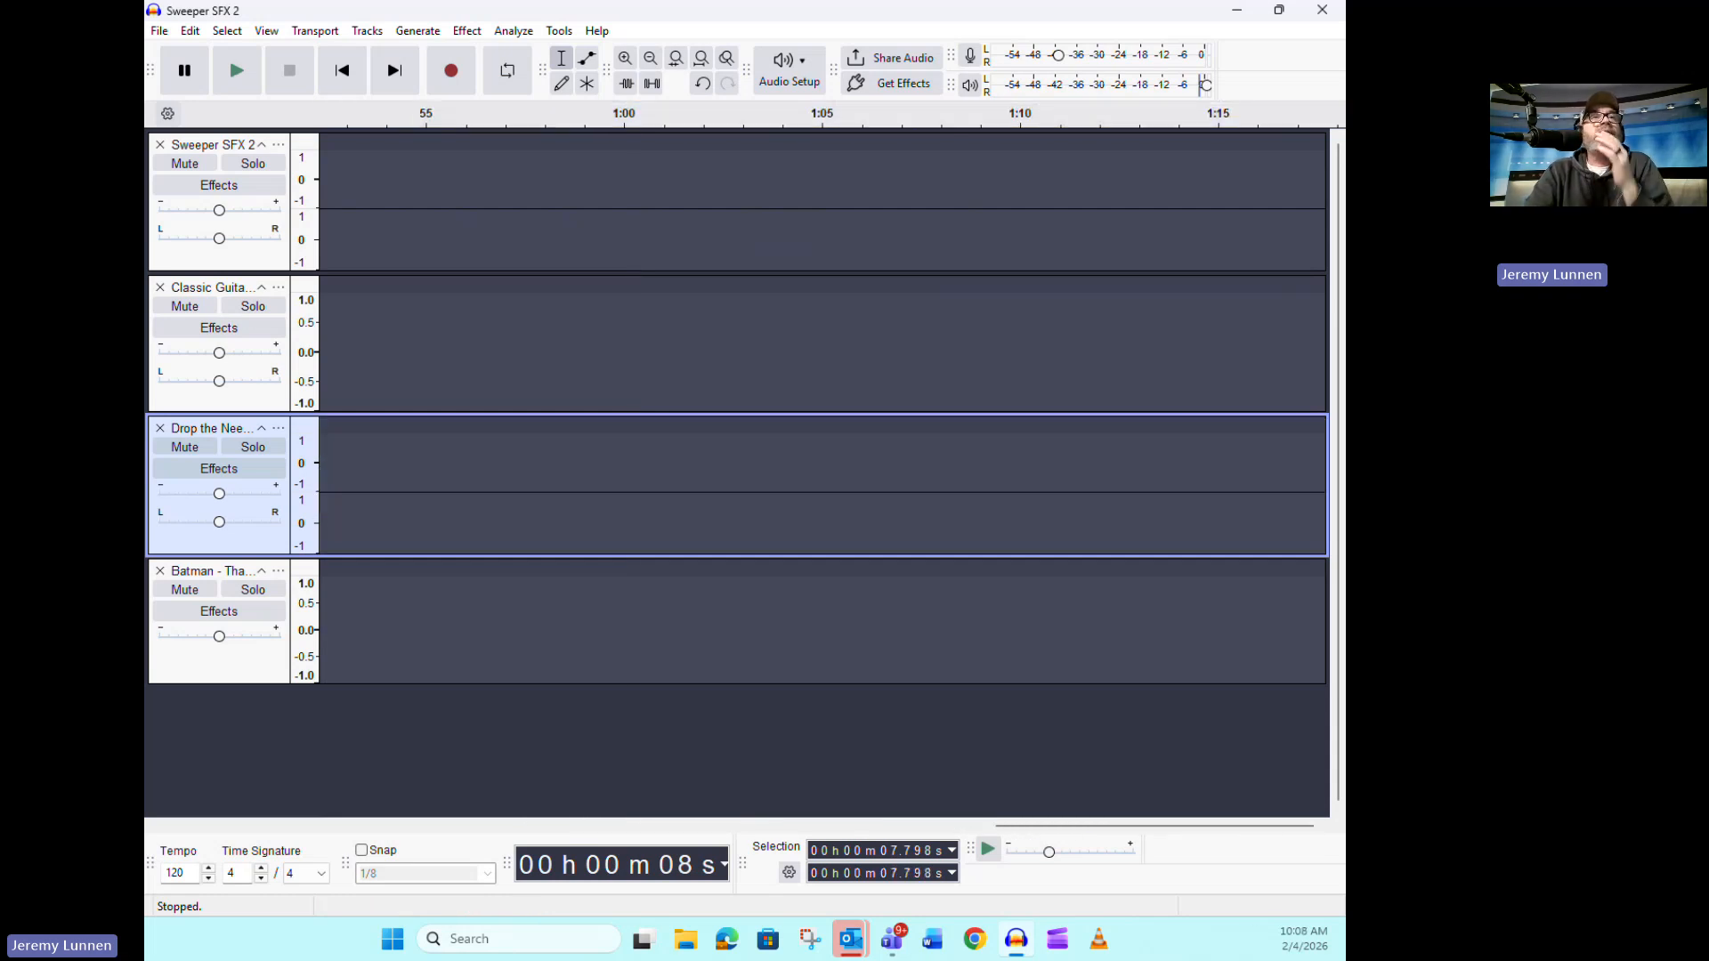
Play the full arrangement from the beginning to check the clip timing and stop playback
{"action": "left_click", "coordinate": [341, 70]}
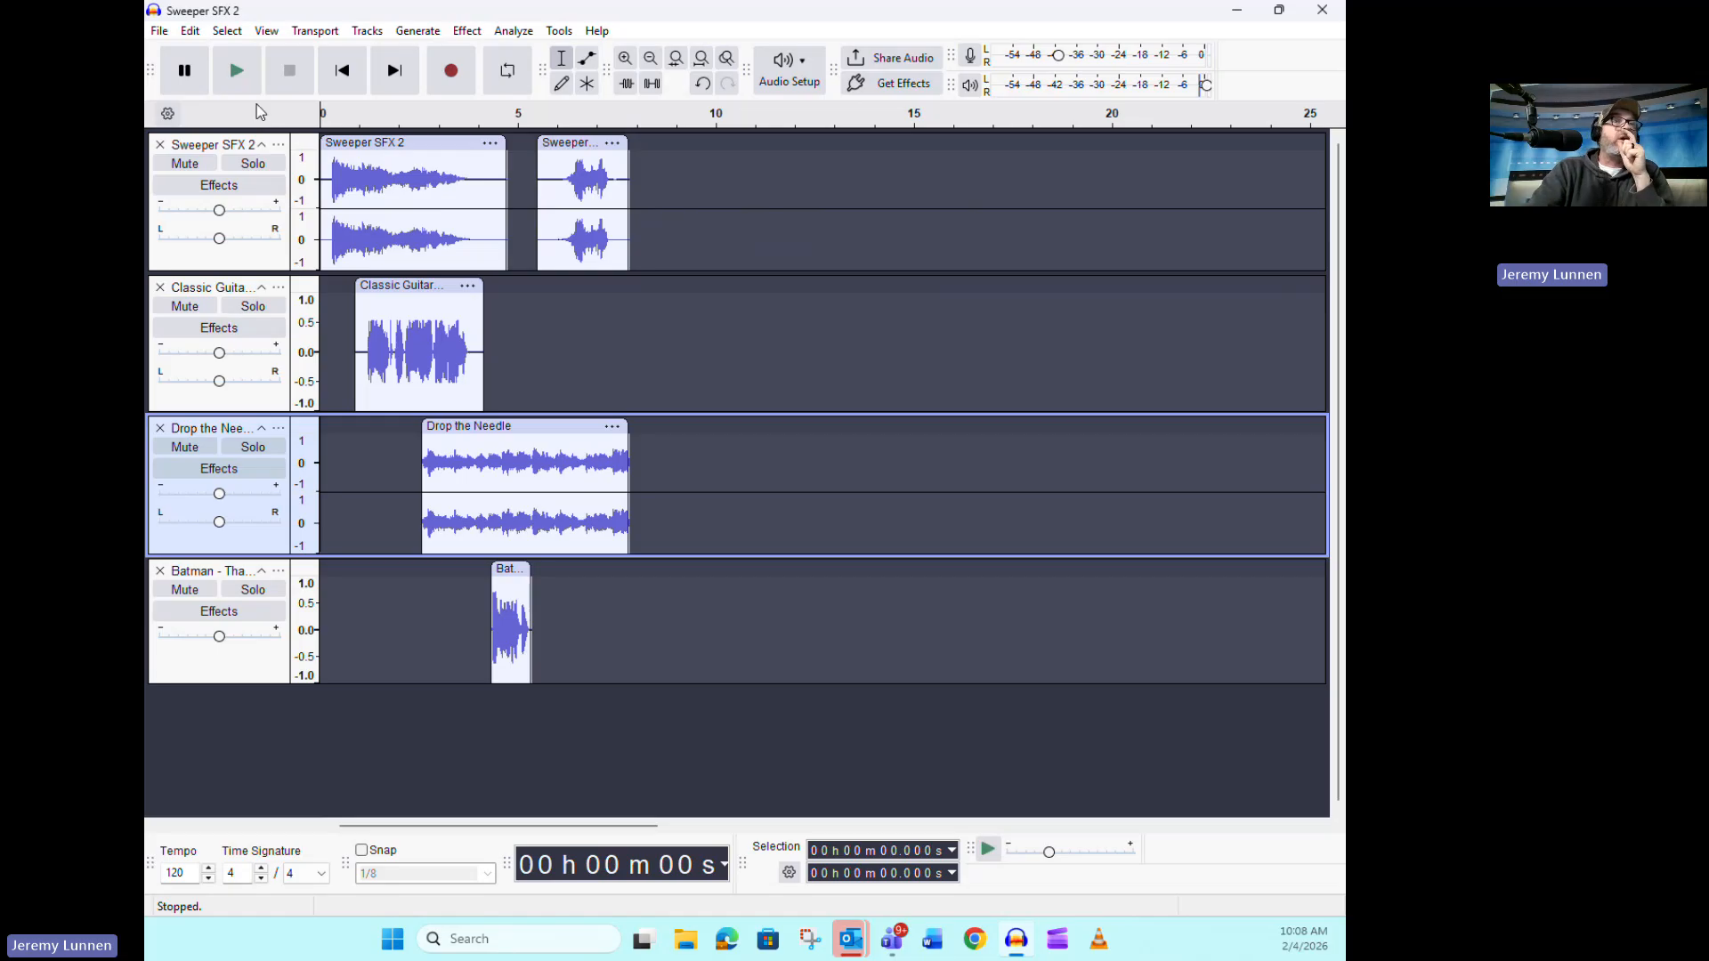
{"action": "left_click", "coordinate": [242, 80]}
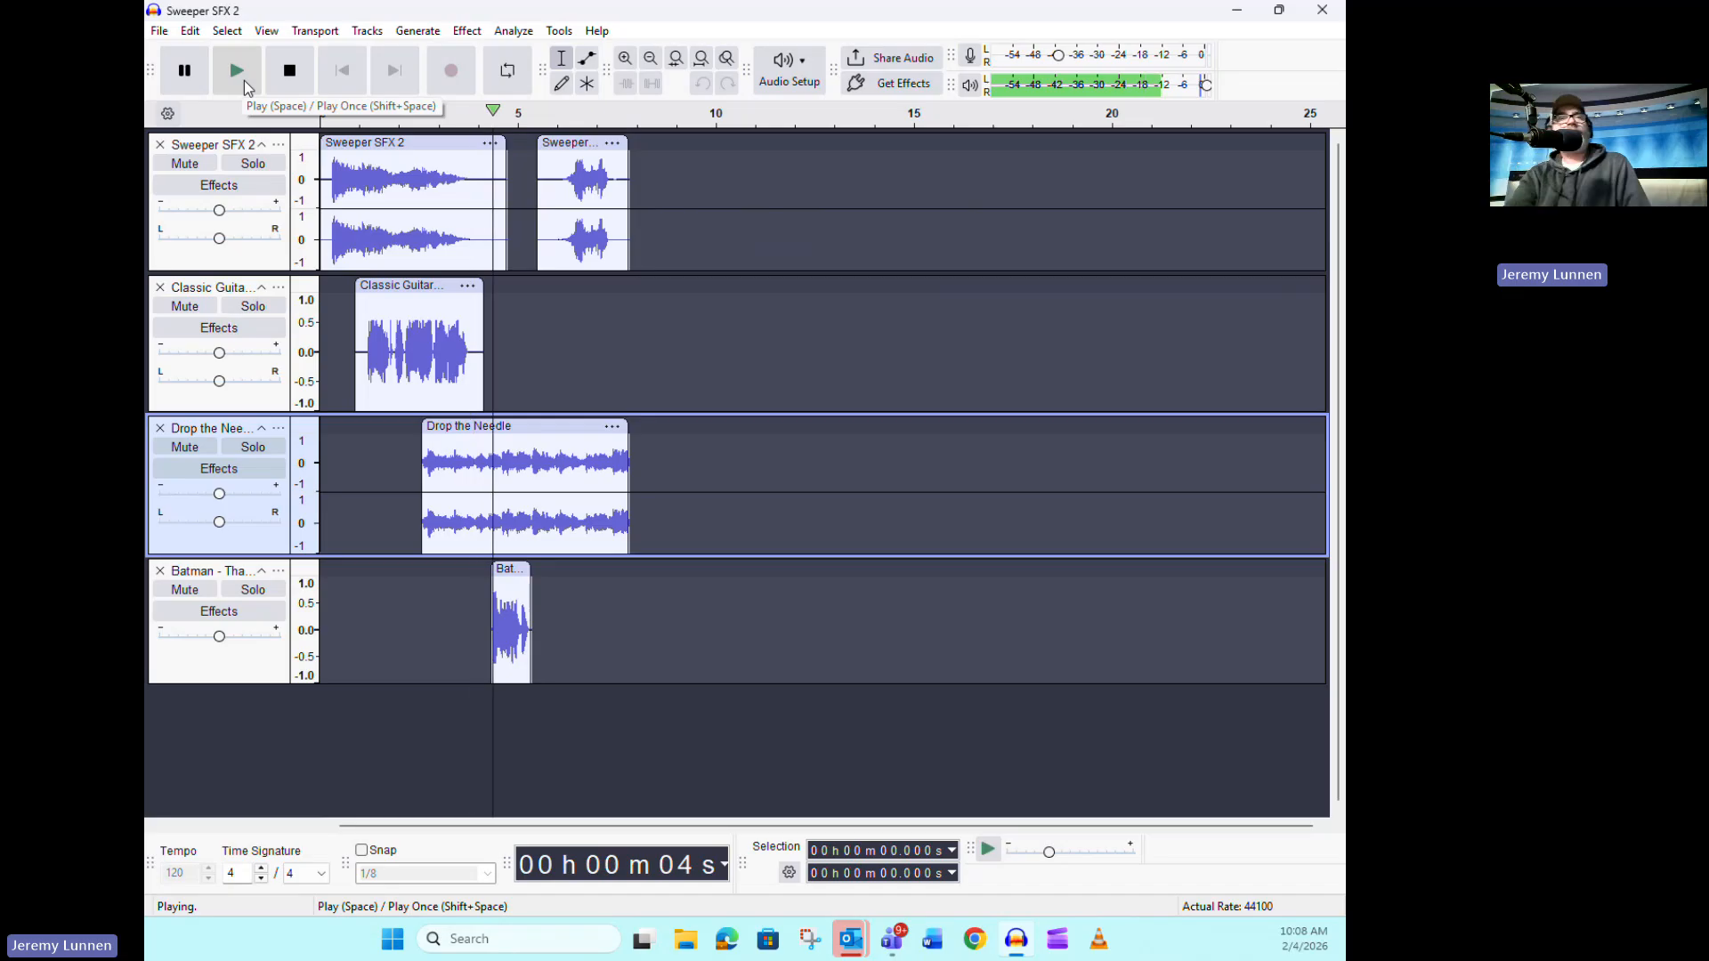
{"action": "left_click", "coordinate": [289, 73]}
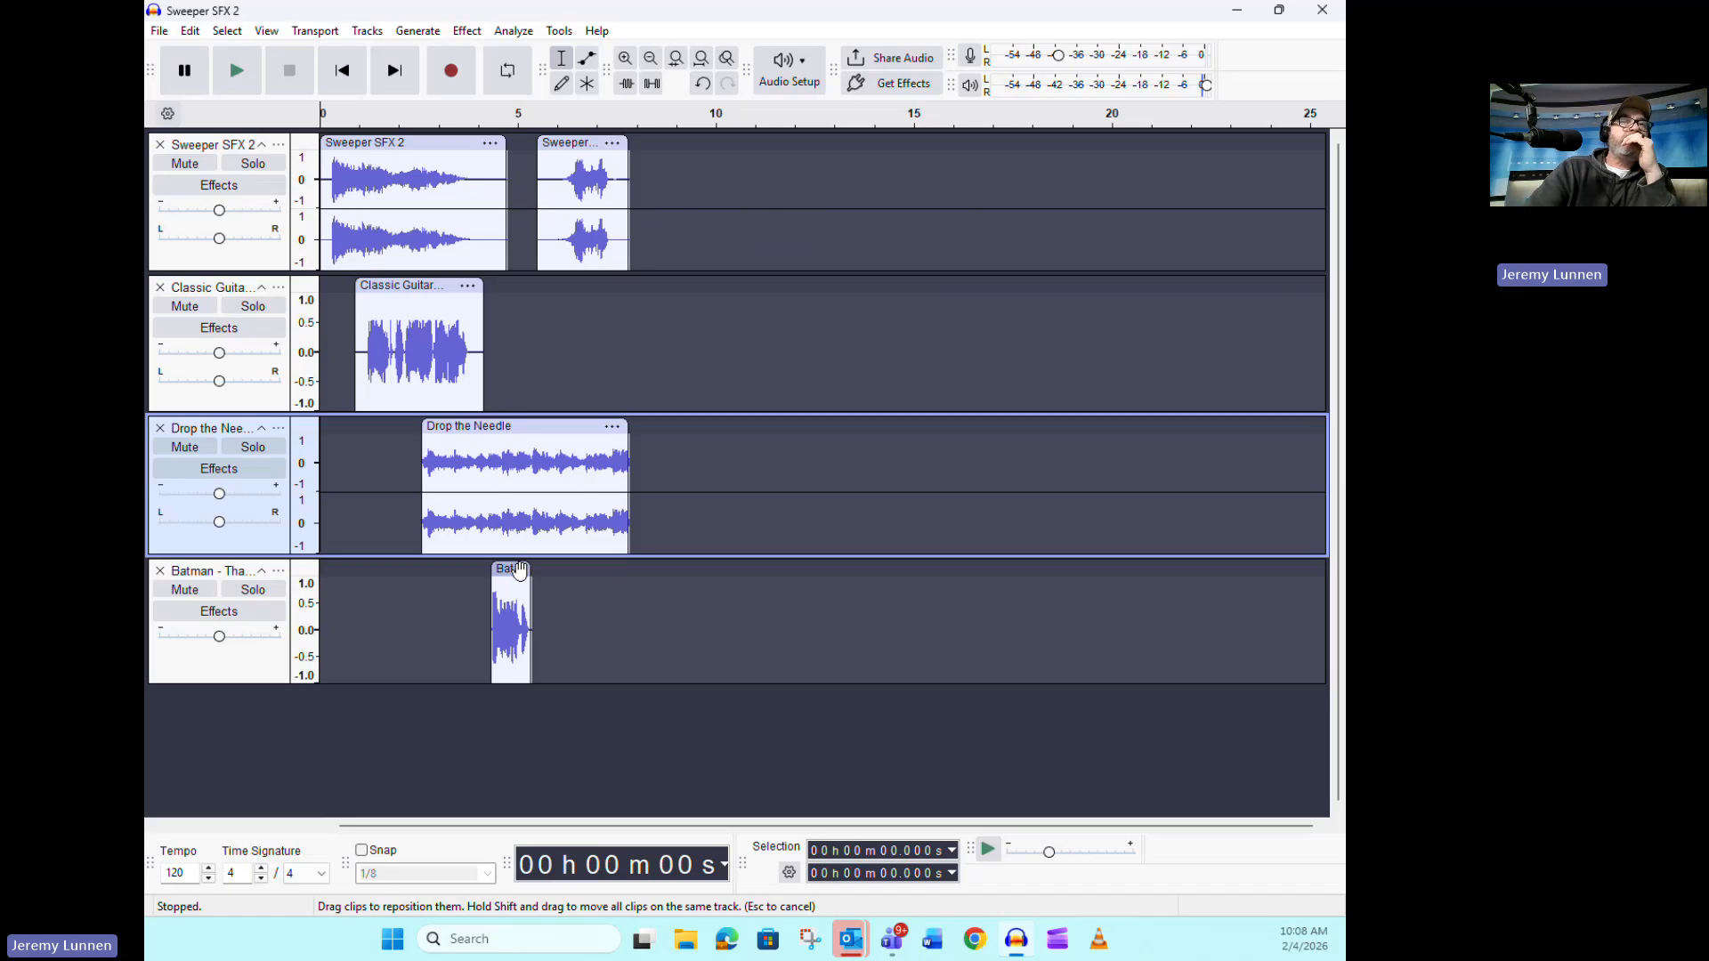
Tighten the arrangement by moving Drop the Needle to about 2.1 s, Batman to about 4.2 s and the short Sweeper clip to about 4.7 s
{"action": "left_click_drag", "start_coordinate": [518, 571], "coordinate": [509, 570]}
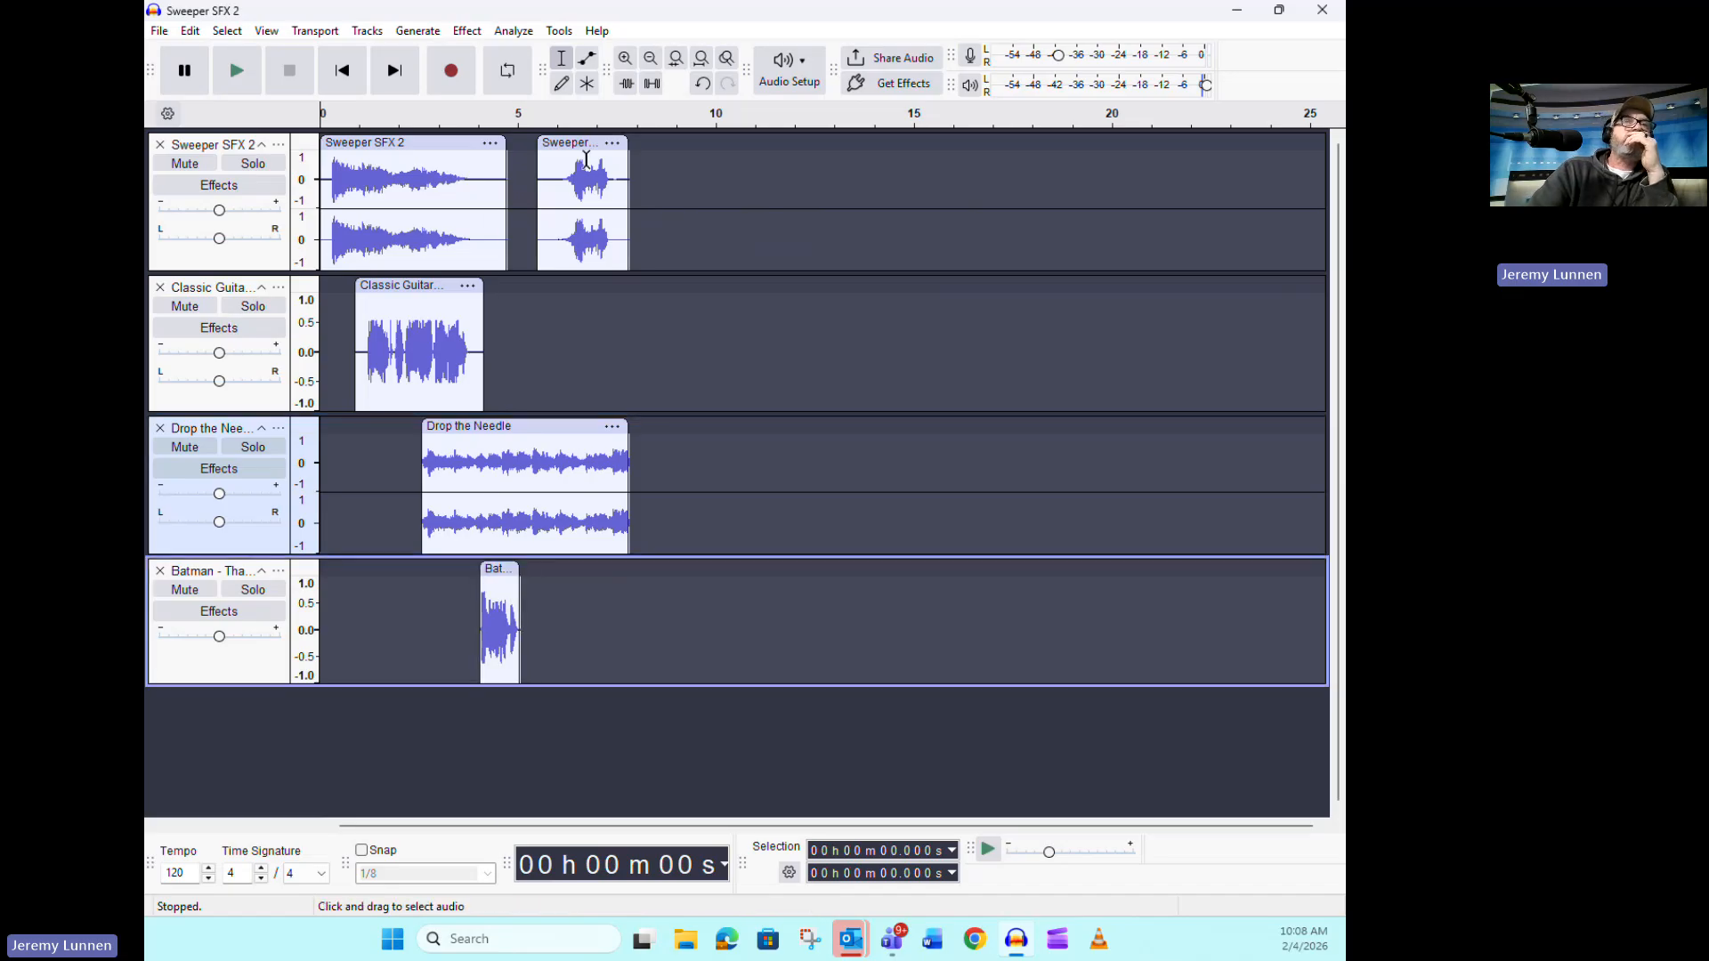
{"action": "left_click_drag", "start_coordinate": [588, 143], "coordinate": [556, 142]}
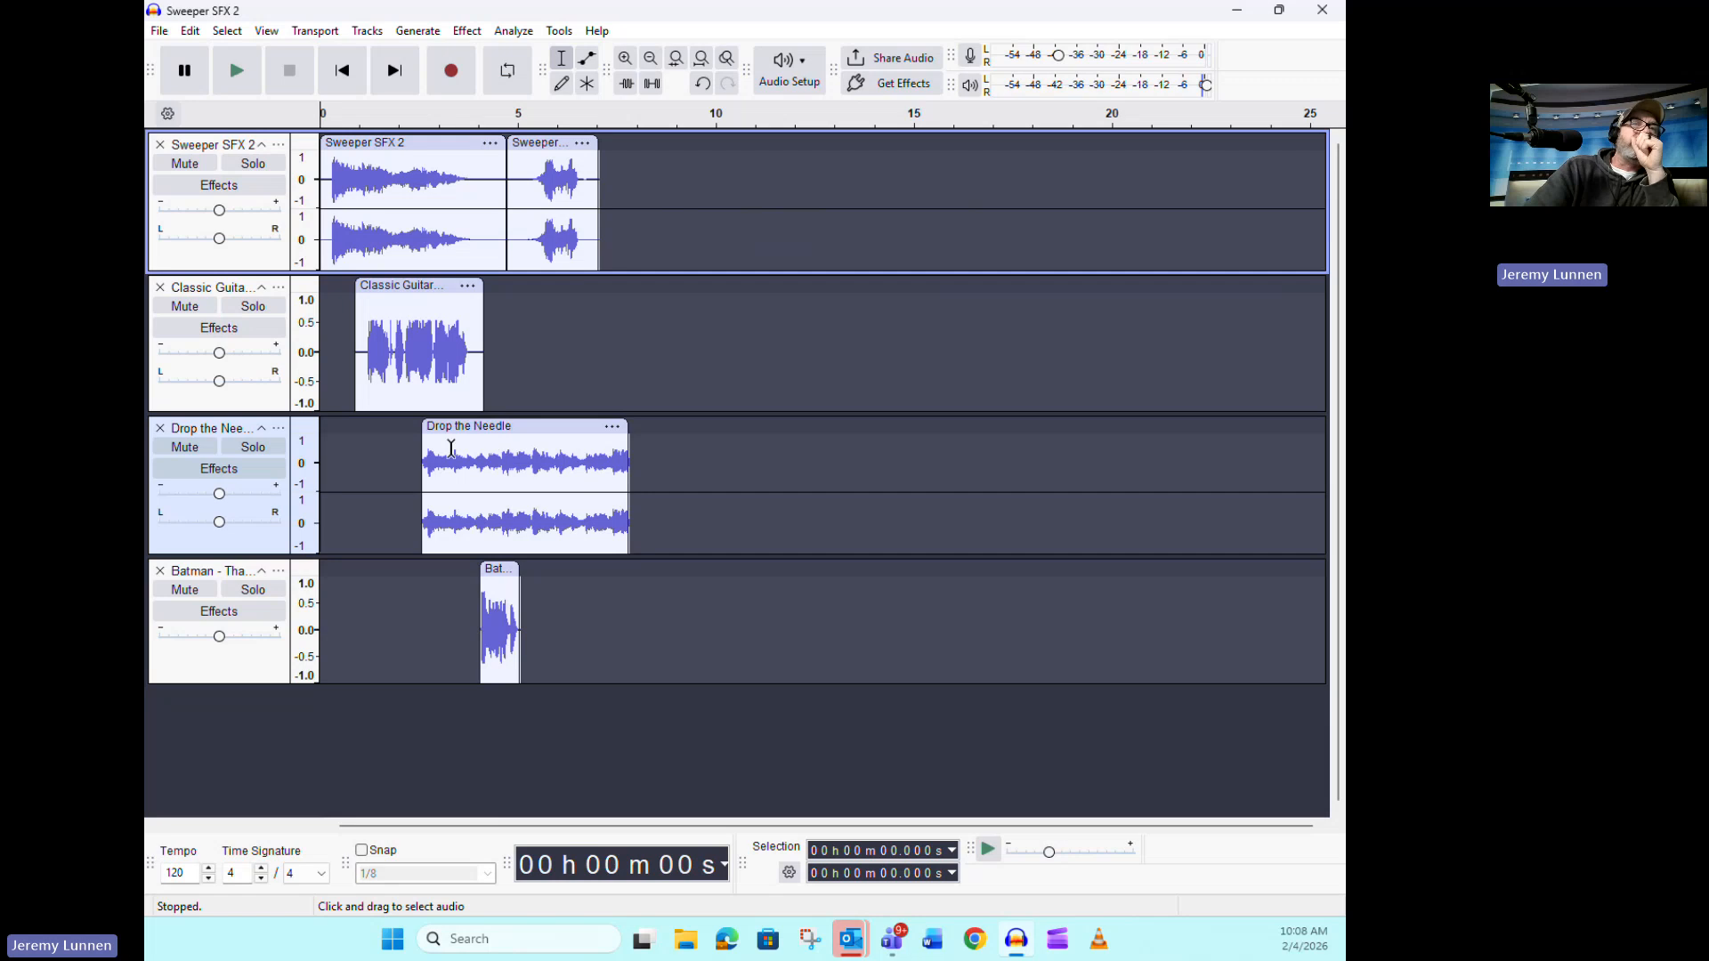
{"action": "mouse_move", "coordinate": [465, 427]}
{"action": "left_mouse_down"}
{"action": "mouse_move", "coordinate": [494, 428]}
{"action": "mouse_move", "coordinate": [447, 419]}
{"action": "left_mouse_up"}
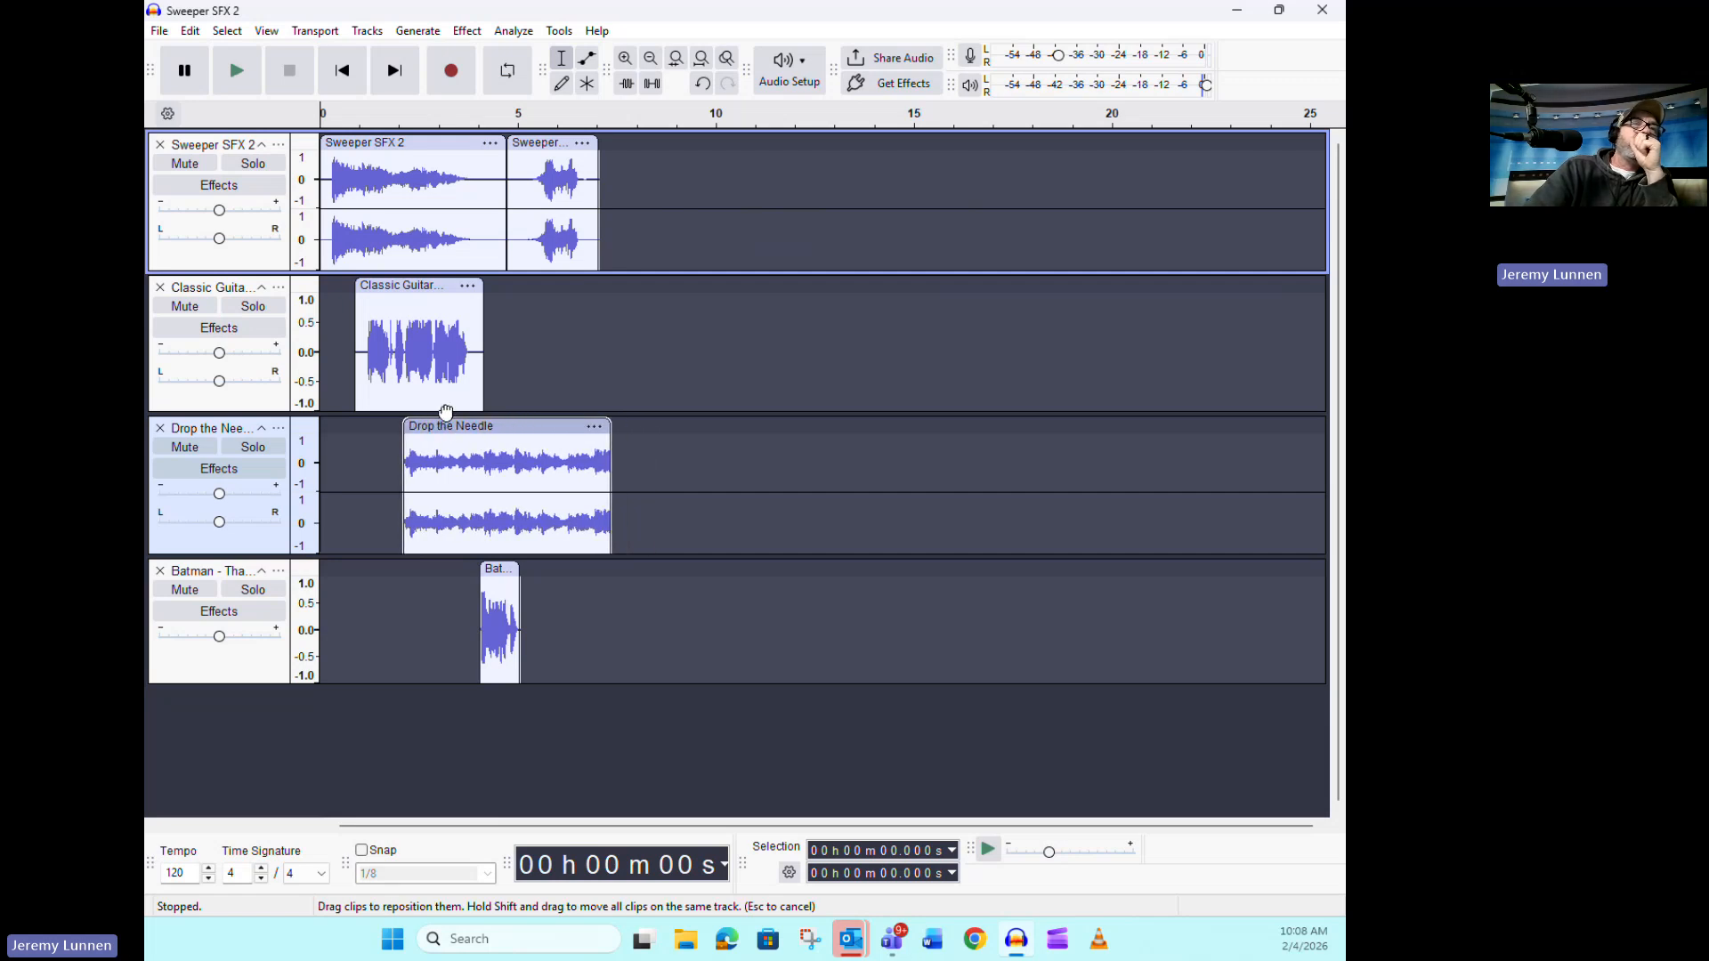
{"action": "left_click_drag", "start_coordinate": [497, 566], "coordinate": [502, 561]}
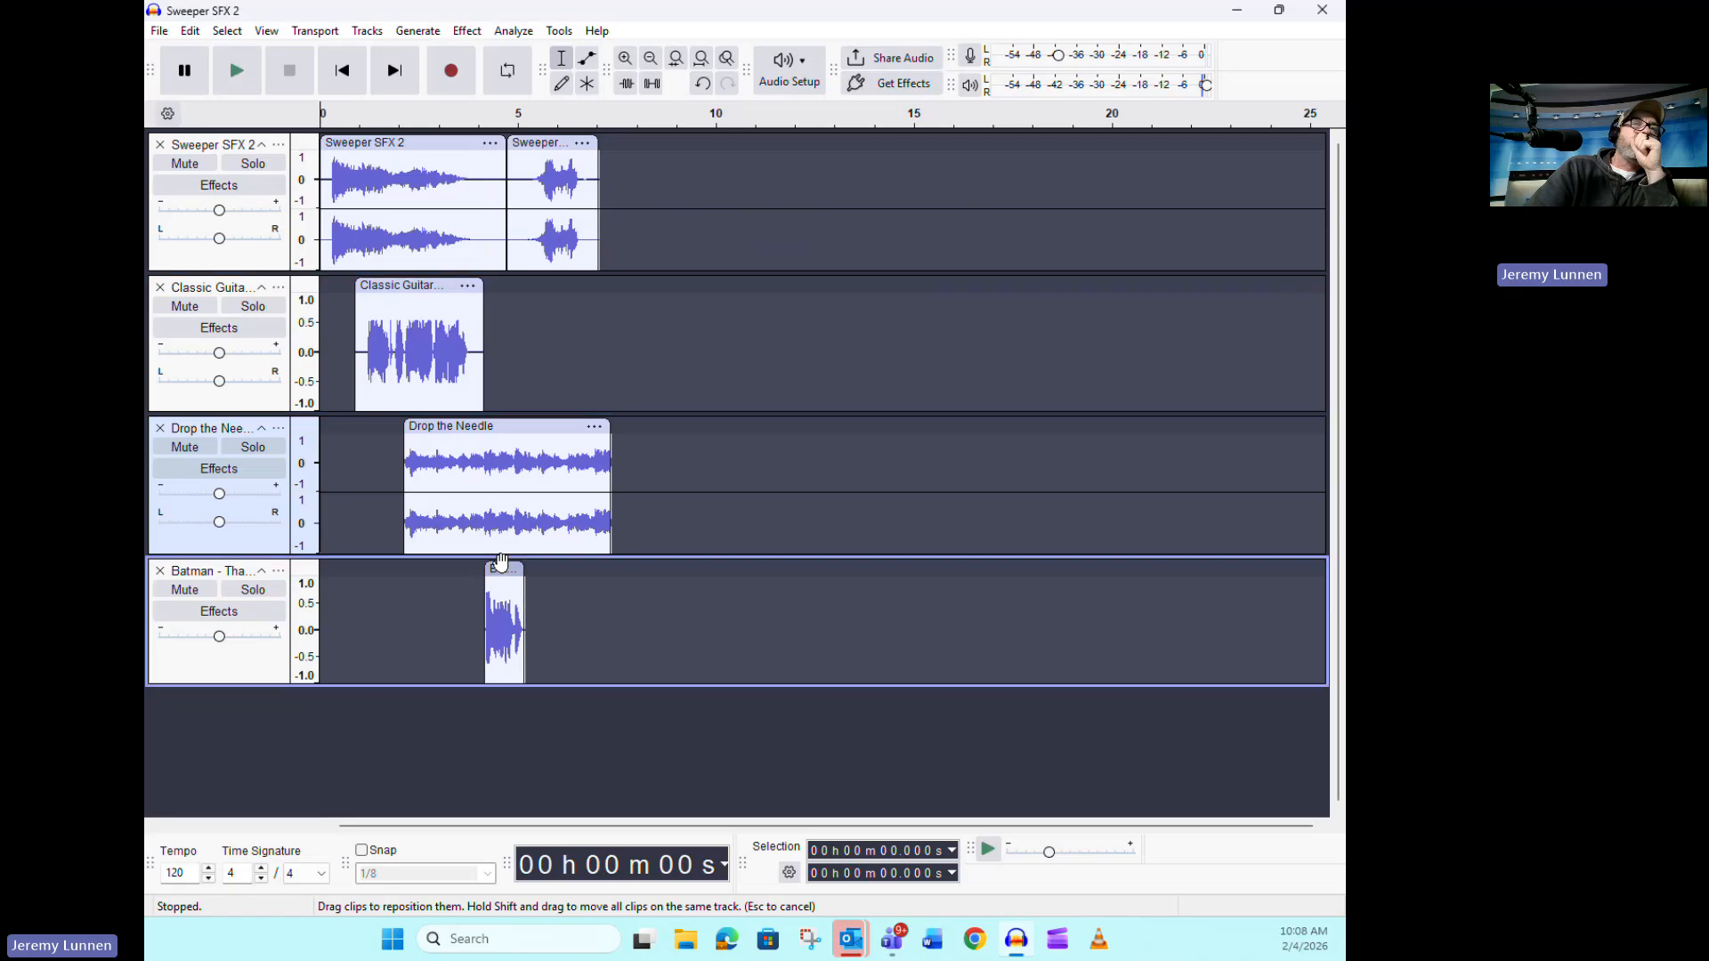
Delete about the first 0.5 s of the short Sweeper clip that follows the main Sweeper SFX 2 clip
{"action": "left_click_drag", "start_coordinate": [524, 183], "coordinate": [506, 185]}
{"action": "key", "text": "Delete"}
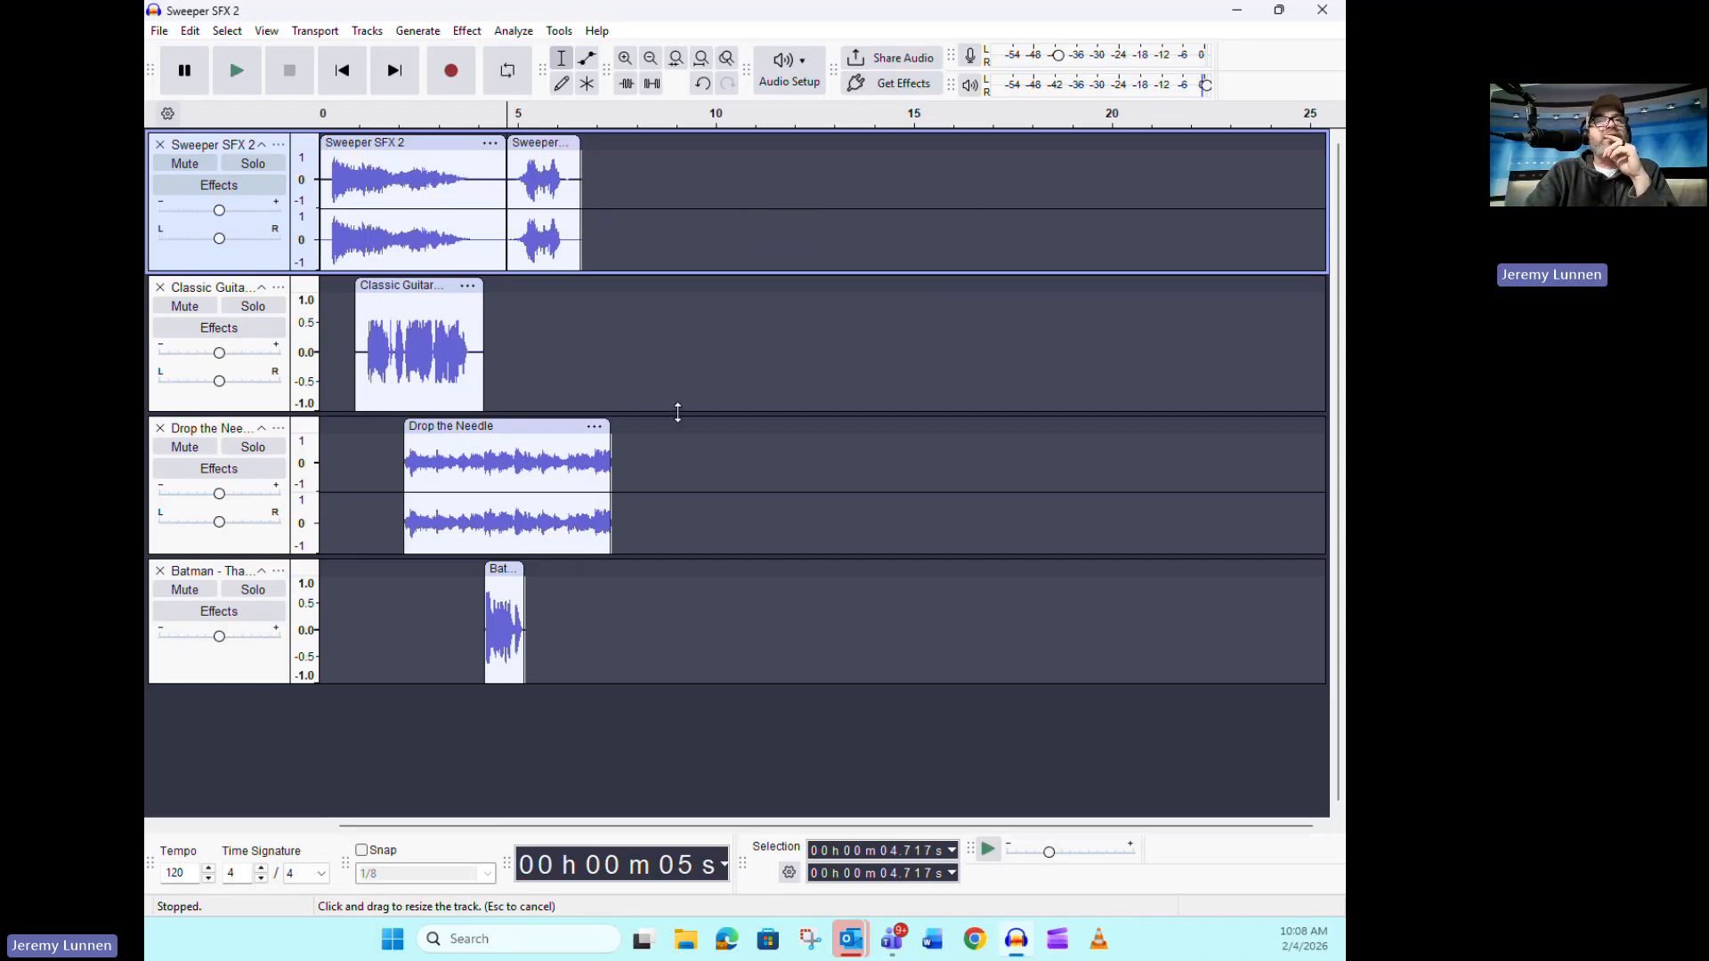
Reduce the heights of the Classic Guitar, Drop the Needle and Batman tracks to make room below them
{"action": "left_click_drag", "start_coordinate": [677, 412], "coordinate": [678, 361]}
{"action": "left_click_drag", "start_coordinate": [679, 503], "coordinate": [680, 455]}
{"action": "left_click", "coordinate": [685, 582]}
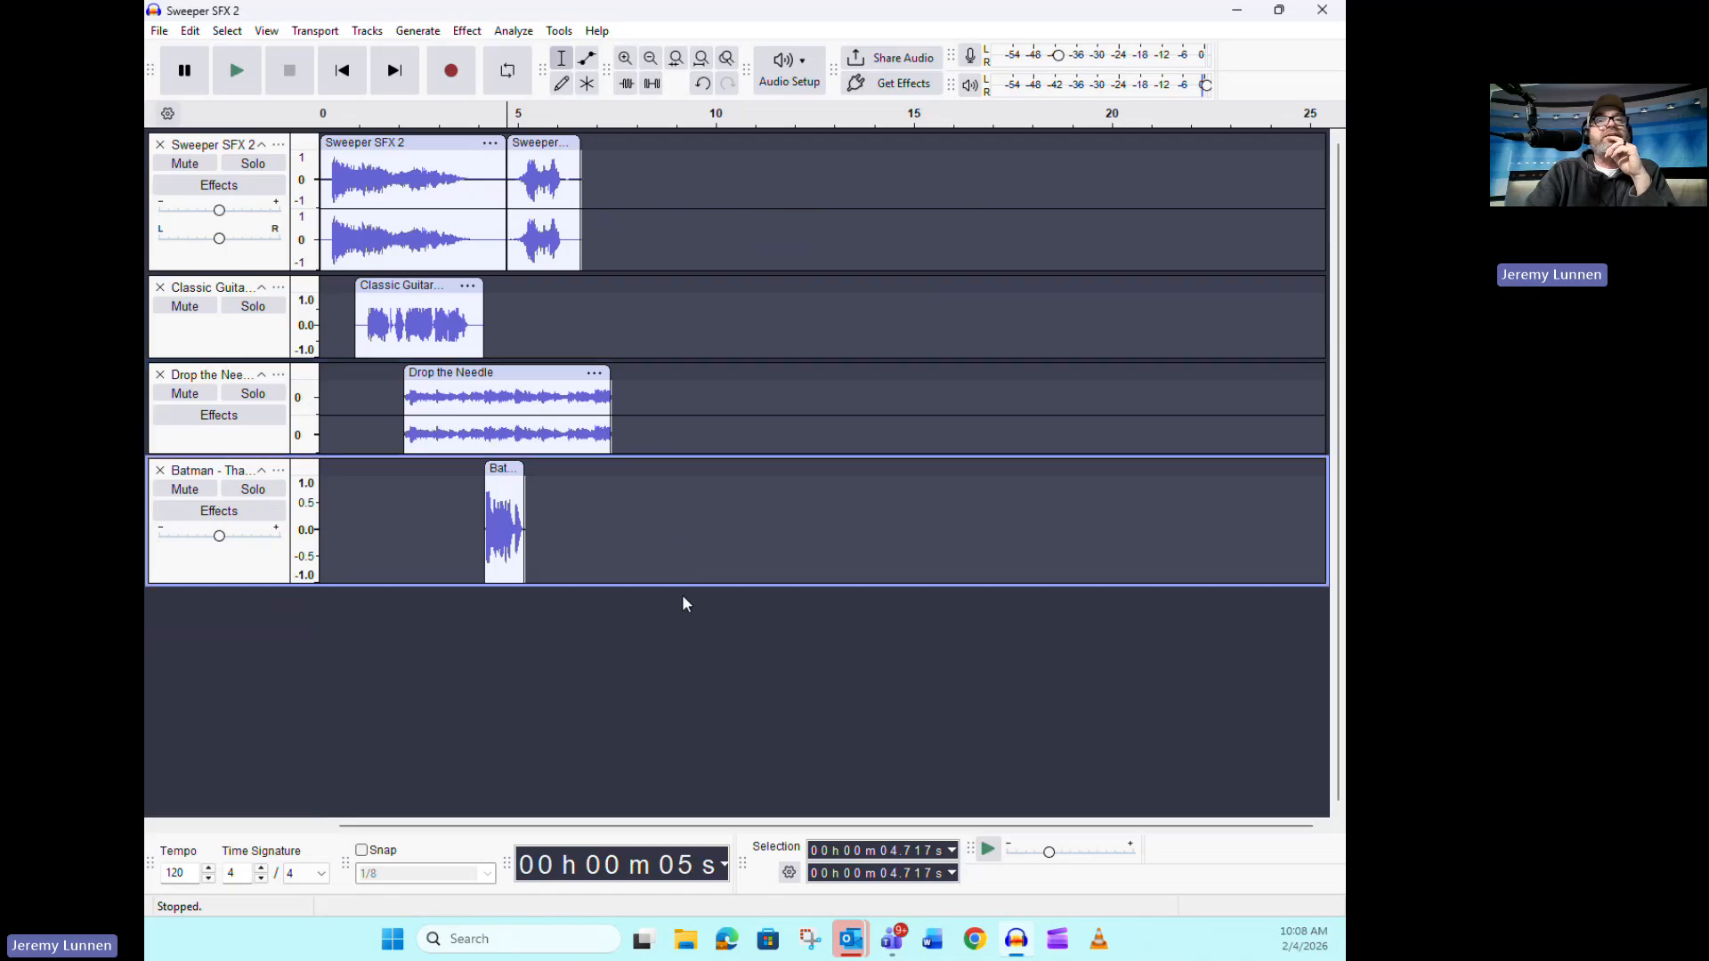
{"action": "left_click_drag", "start_coordinate": [686, 580], "coordinate": [678, 573]}
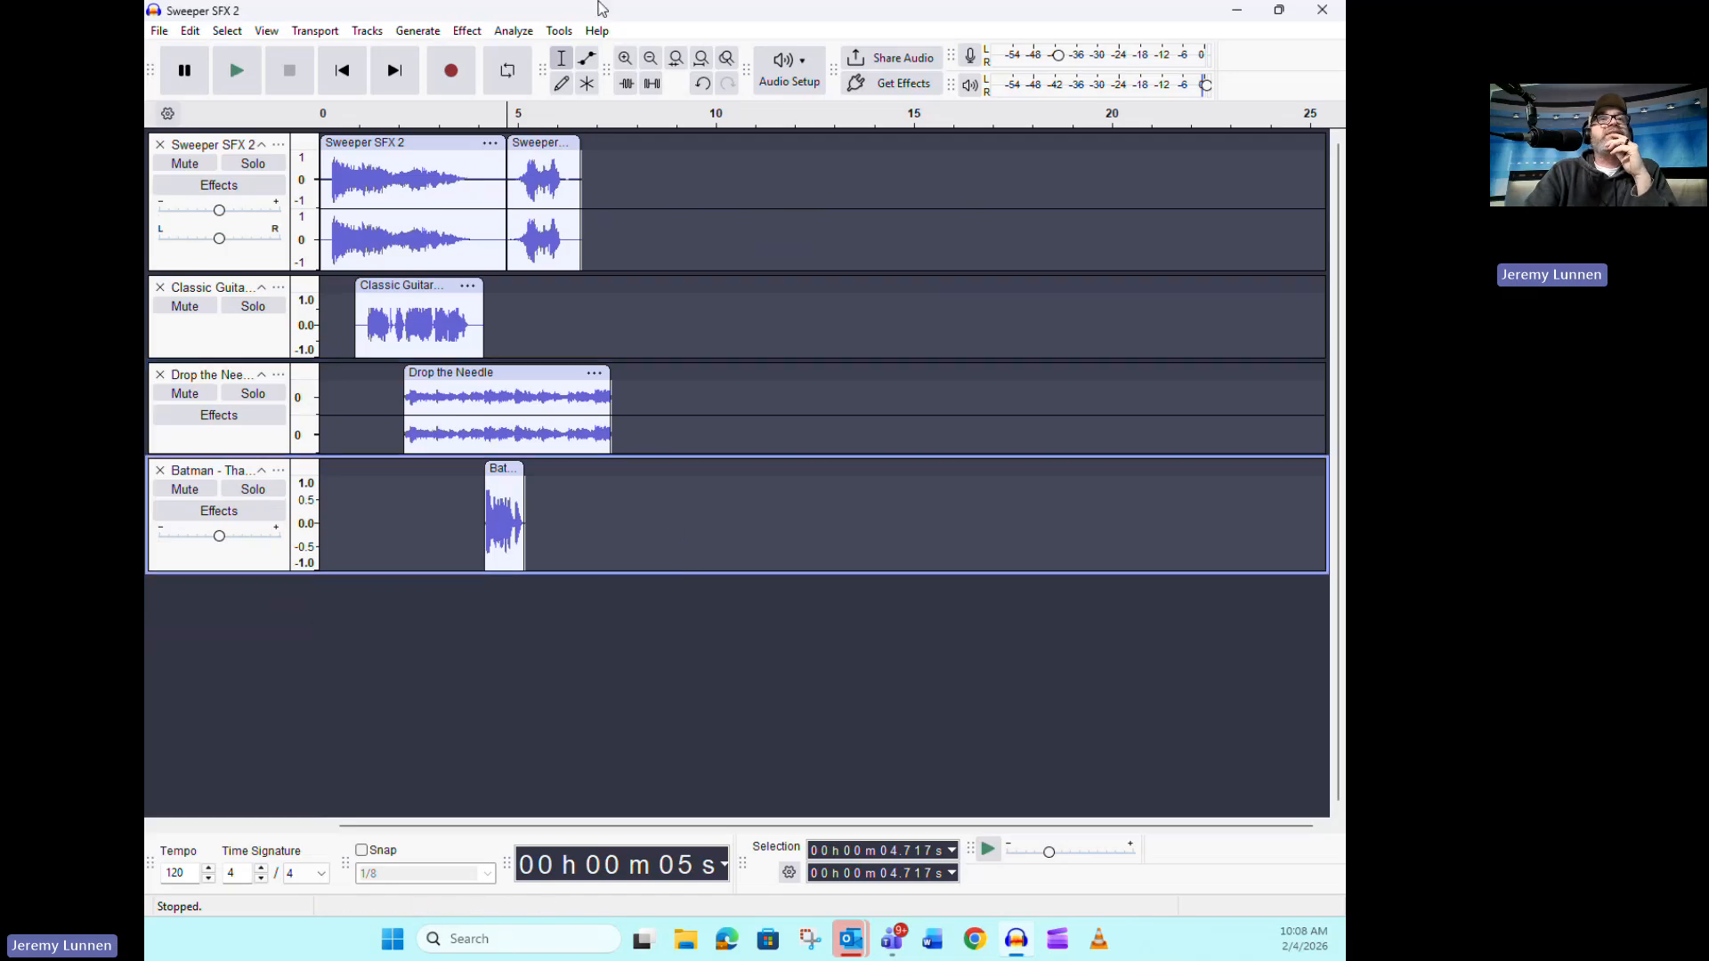
Add a new empty stereo track below the Batman track
{"action": "left_click", "coordinate": [368, 31]}
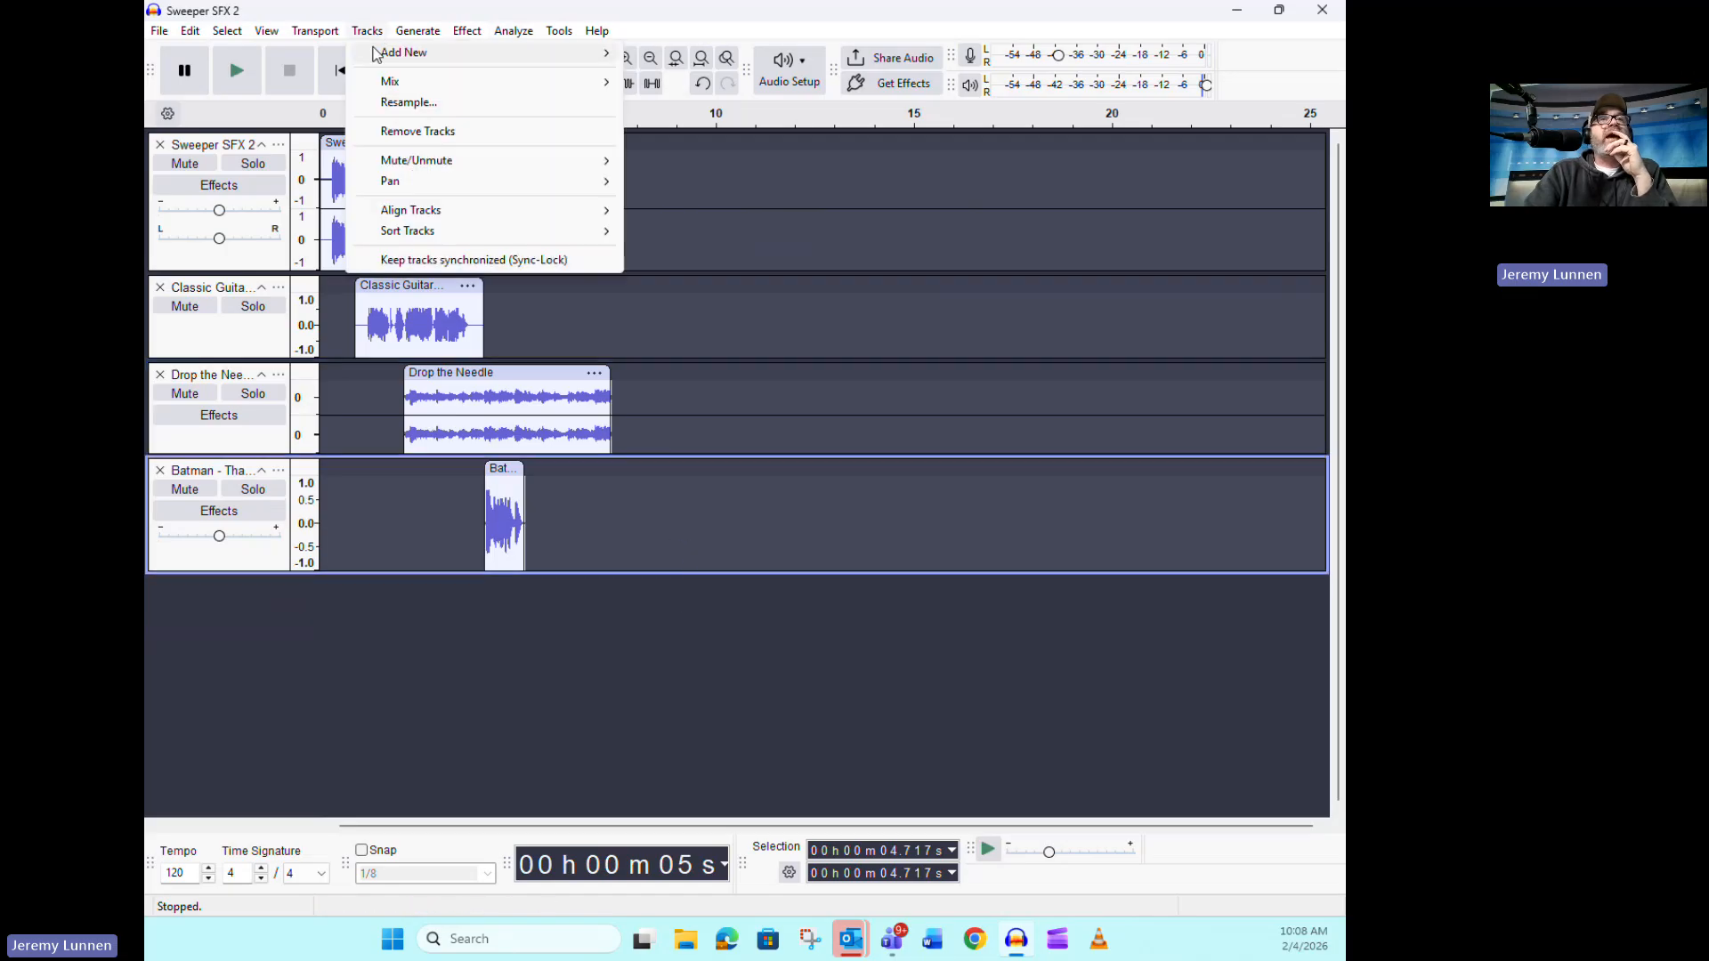
{"action": "left_click", "coordinate": [597, 31]}
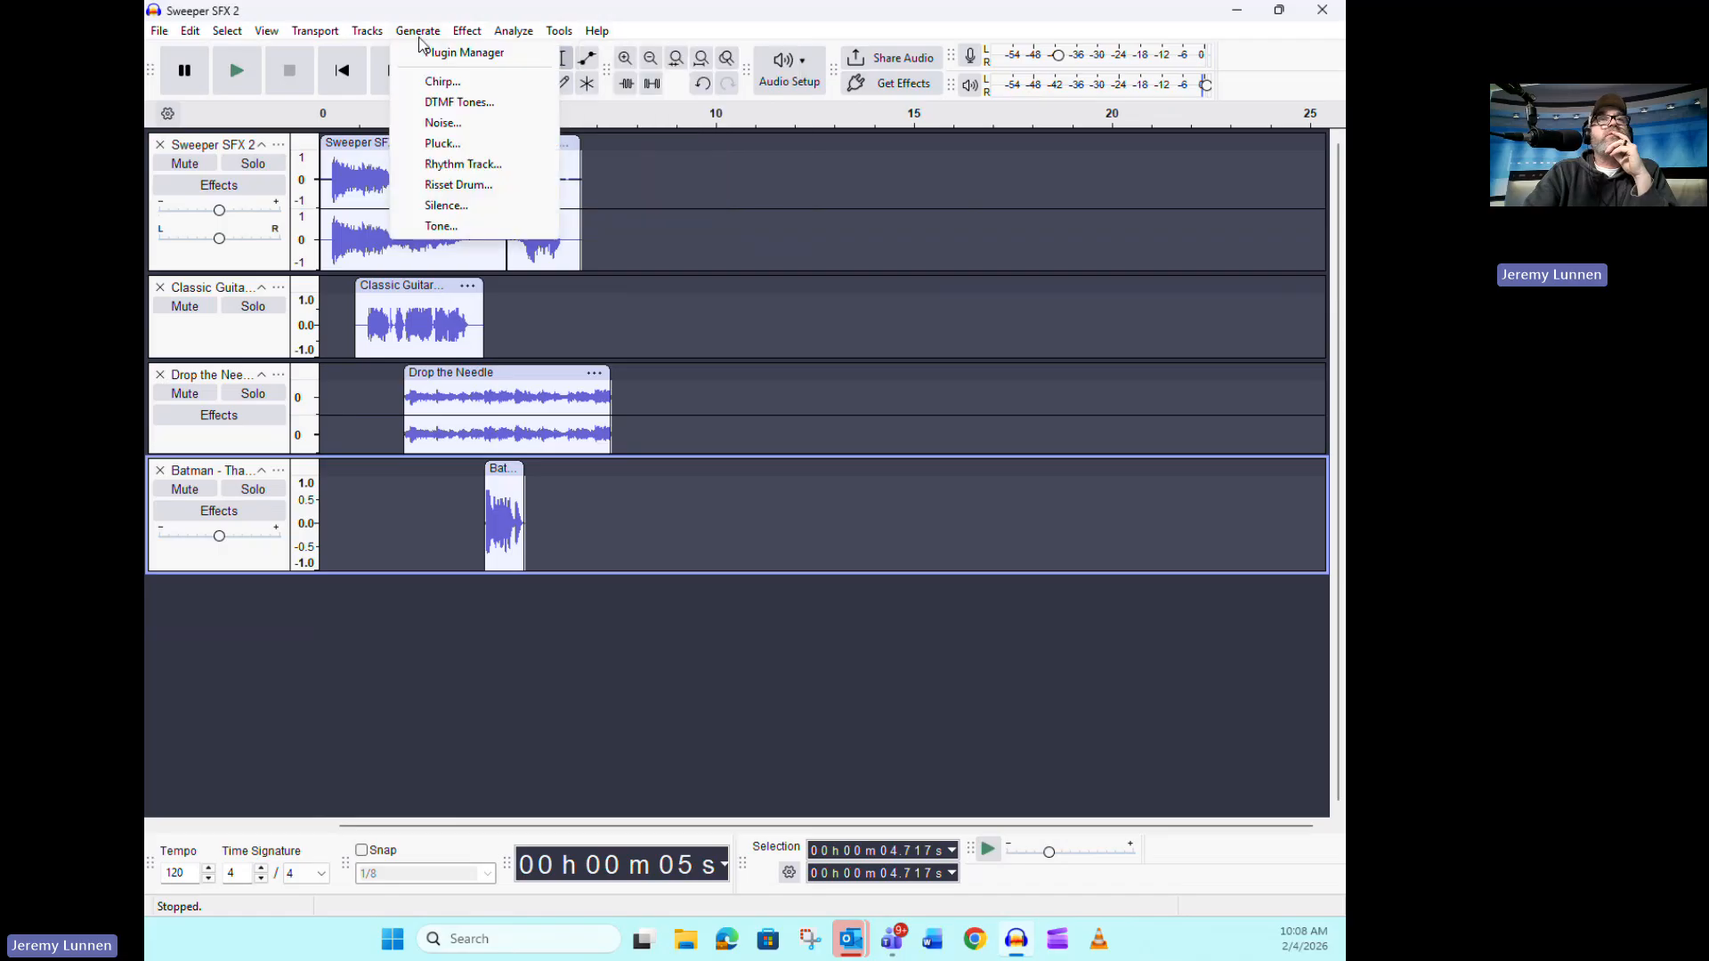
{"action": "mouse_move", "coordinate": [366, 37]}
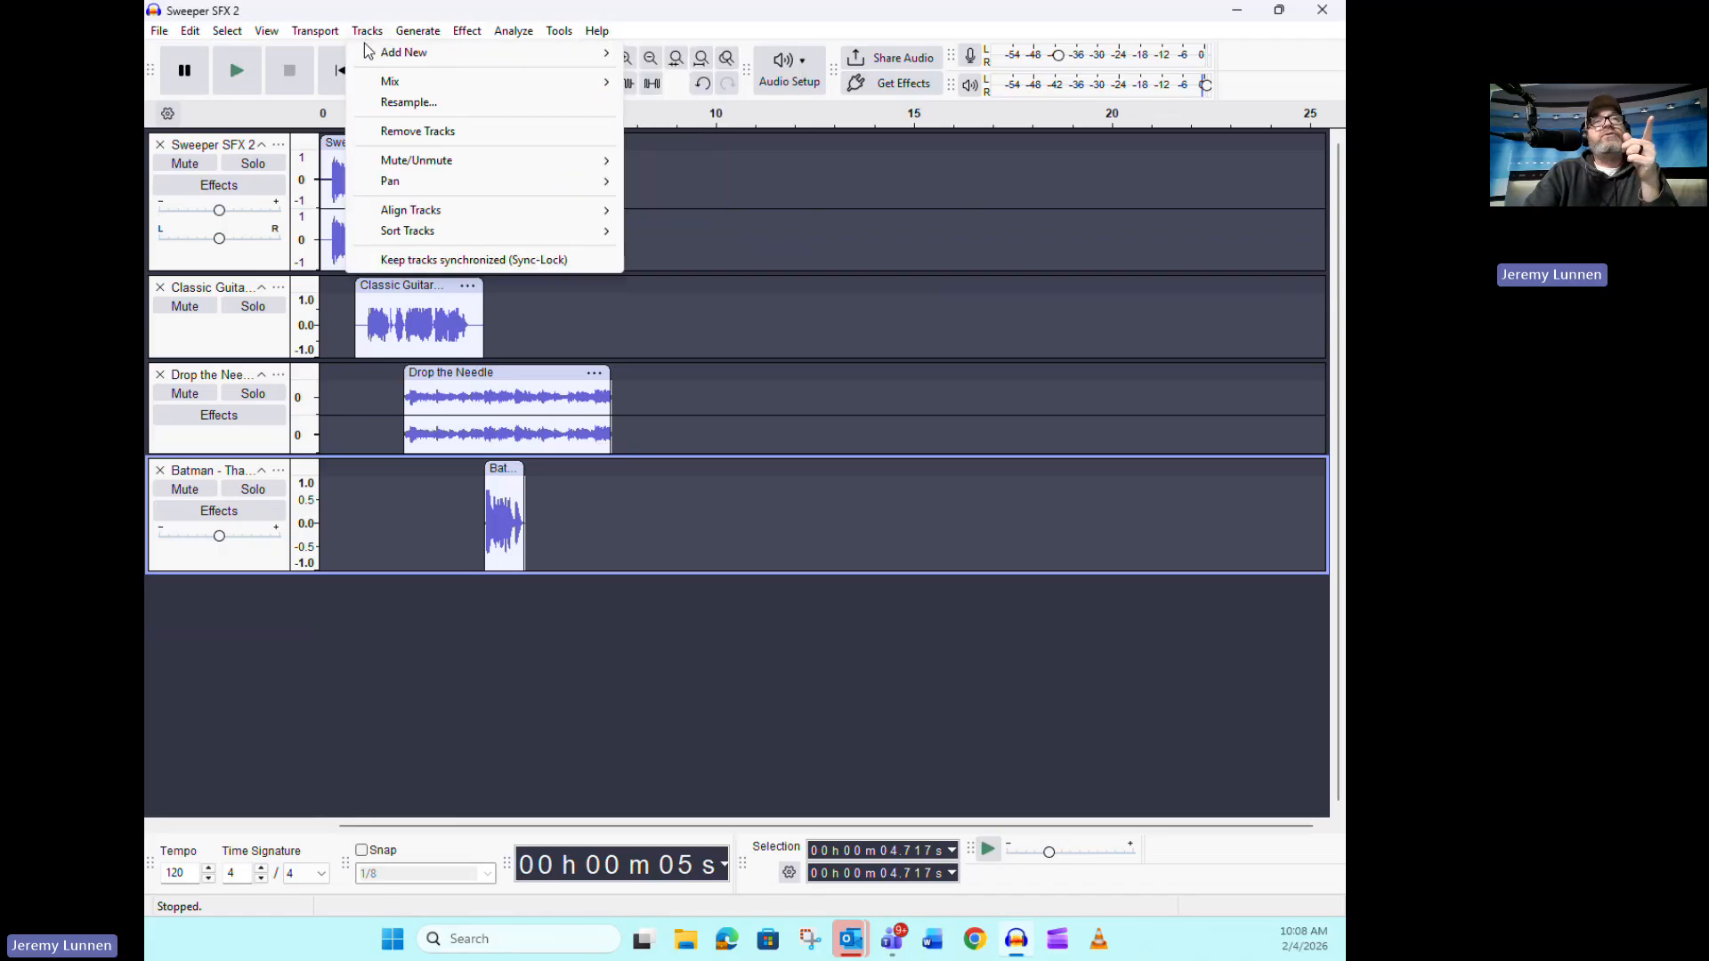
{"action": "mouse_move", "coordinate": [461, 54]}
{"action": "left_click", "coordinate": [676, 75]}
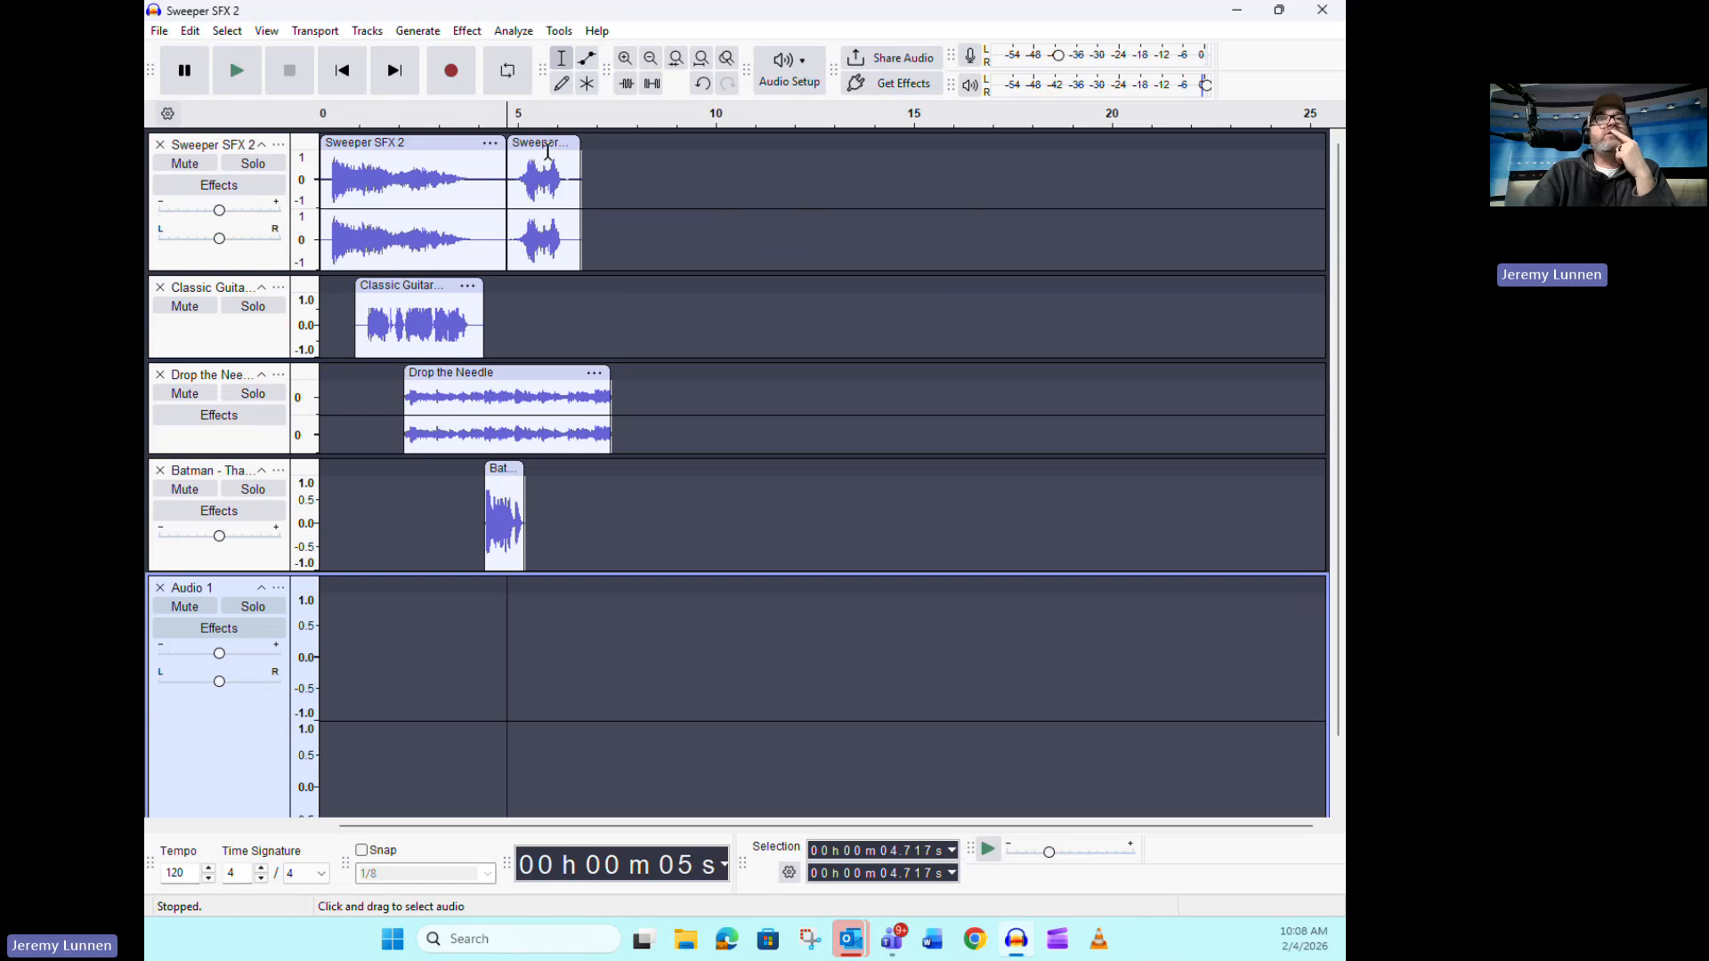
Move the short Sweeper clip onto the new stereo track at about 5.3 s and reduce that track's height
{"action": "left_click_drag", "start_coordinate": [548, 152], "coordinate": [569, 630]}
{"action": "scroll", "coordinate": [765, 554], "scroll_direction": "down", "scroll_amount": 2}
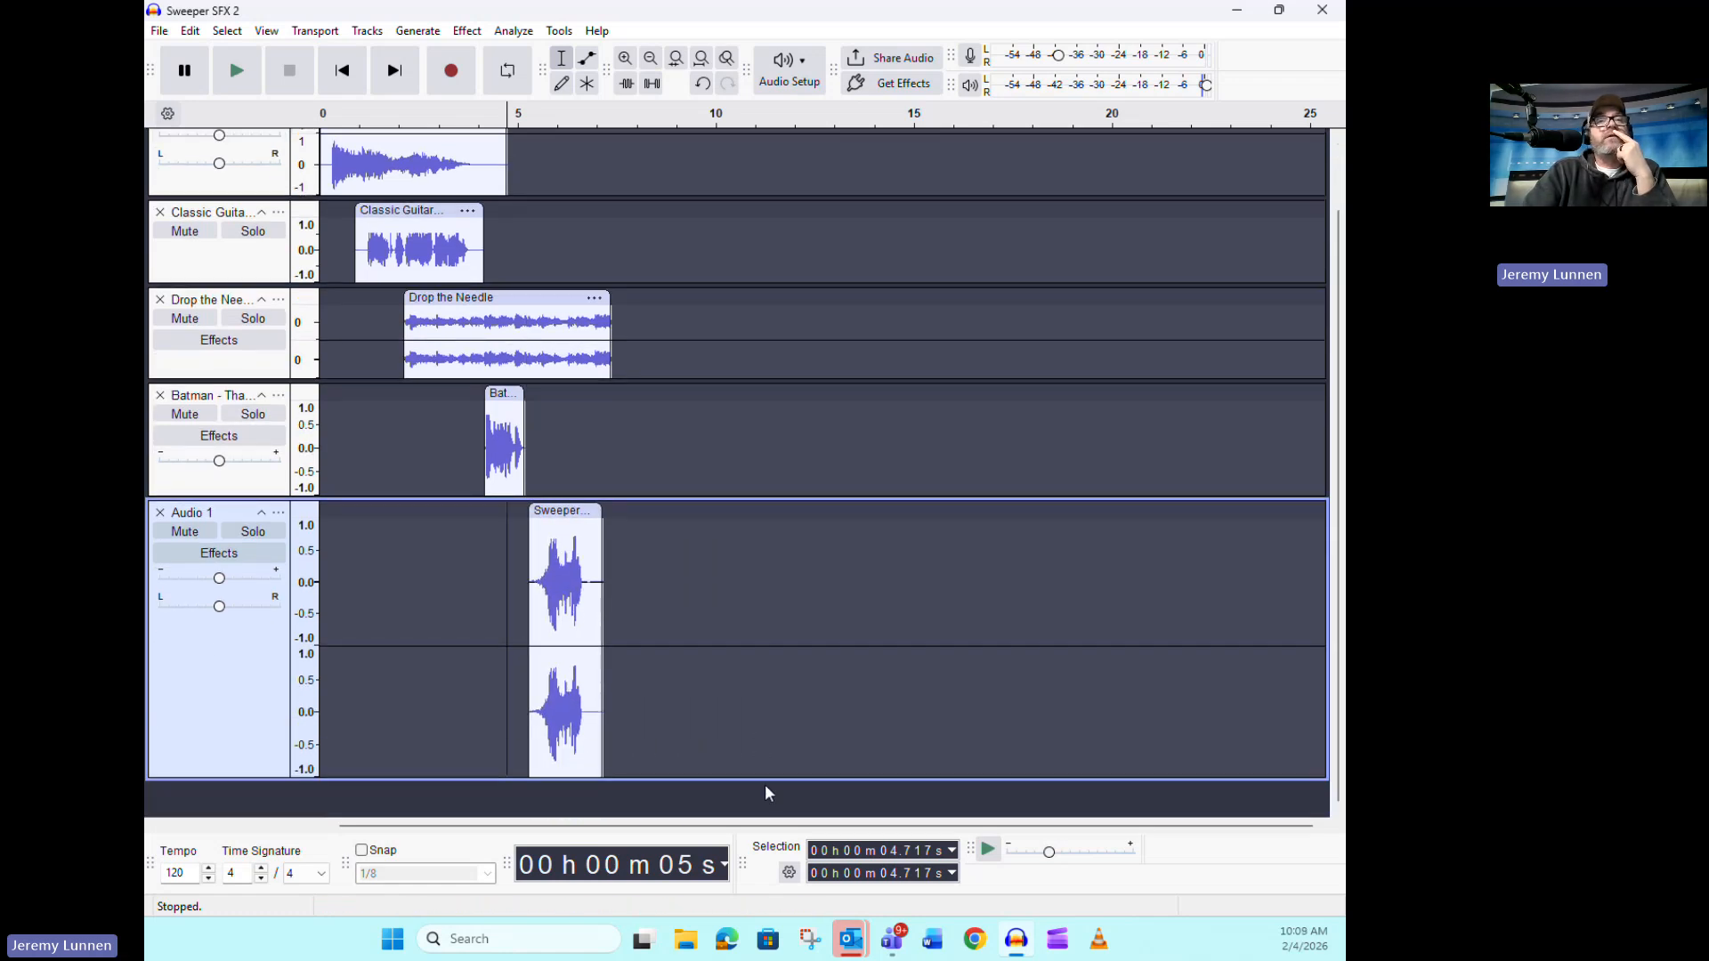
{"action": "left_click_drag", "start_coordinate": [763, 781], "coordinate": [775, 687]}
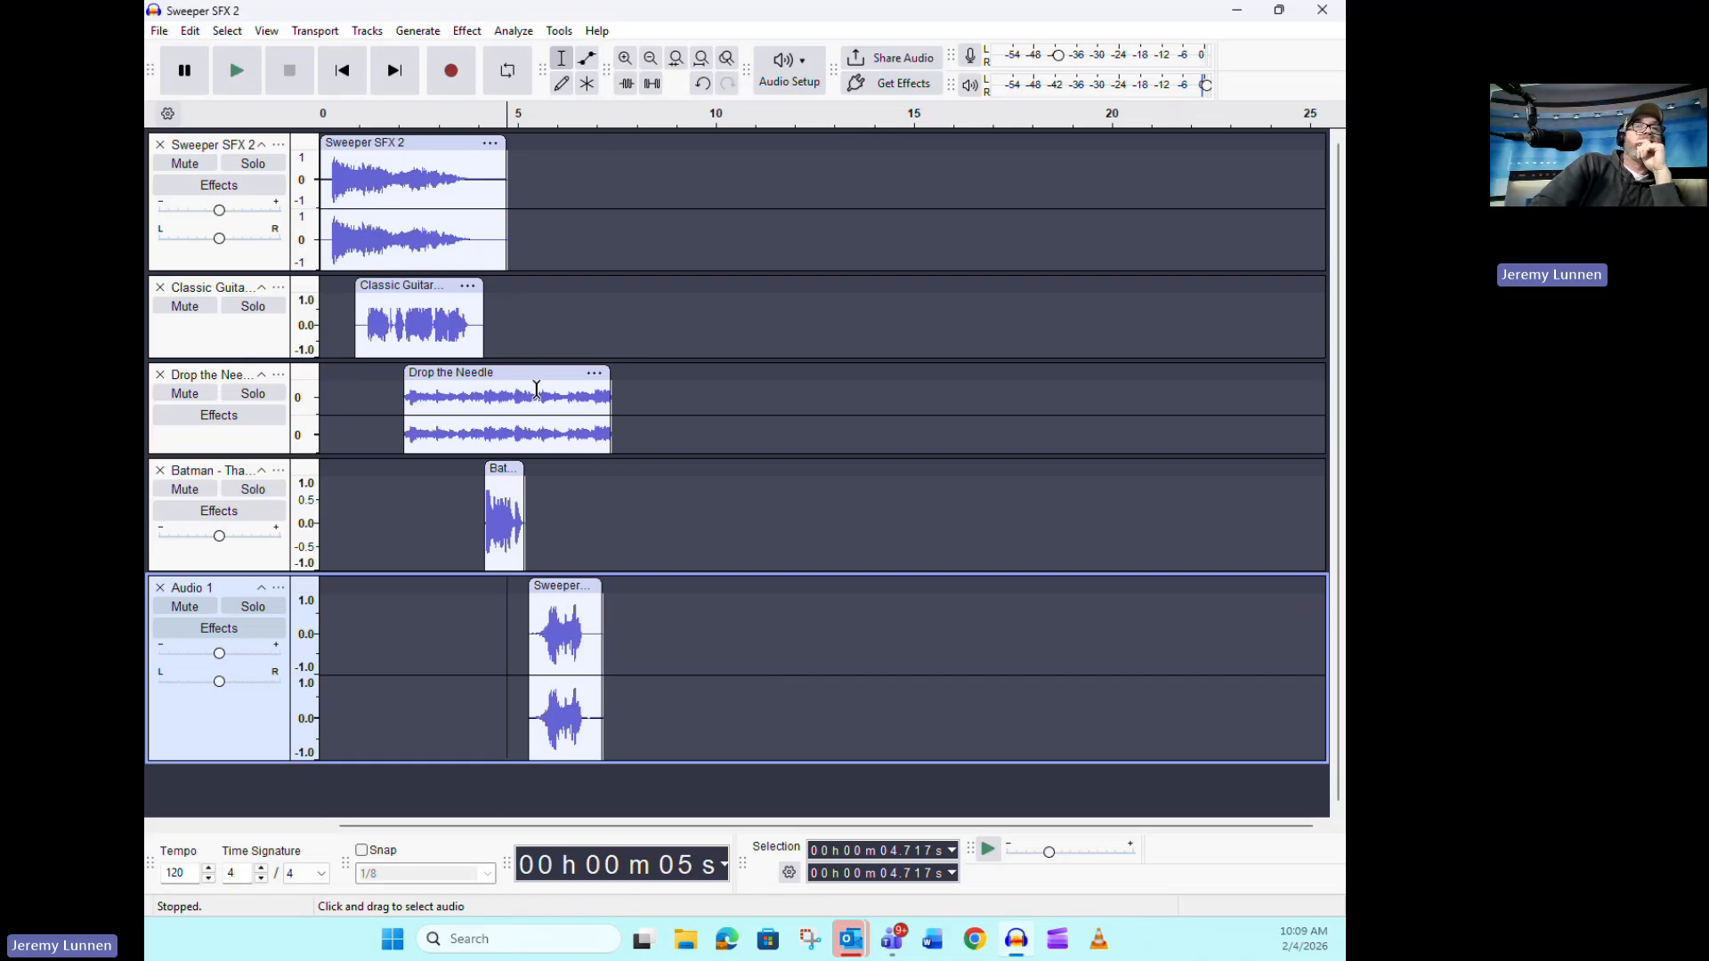
Trim the Drop the Needle clip to end at about 5.6 s and play the arrangement from the start
{"action": "mouse_move", "coordinate": [540, 390]}
{"action": "left_mouse_down"}
{"action": "mouse_move", "coordinate": [611, 388]}
{"action": "mouse_move", "coordinate": [540, 367]}
{"action": "left_mouse_up"}
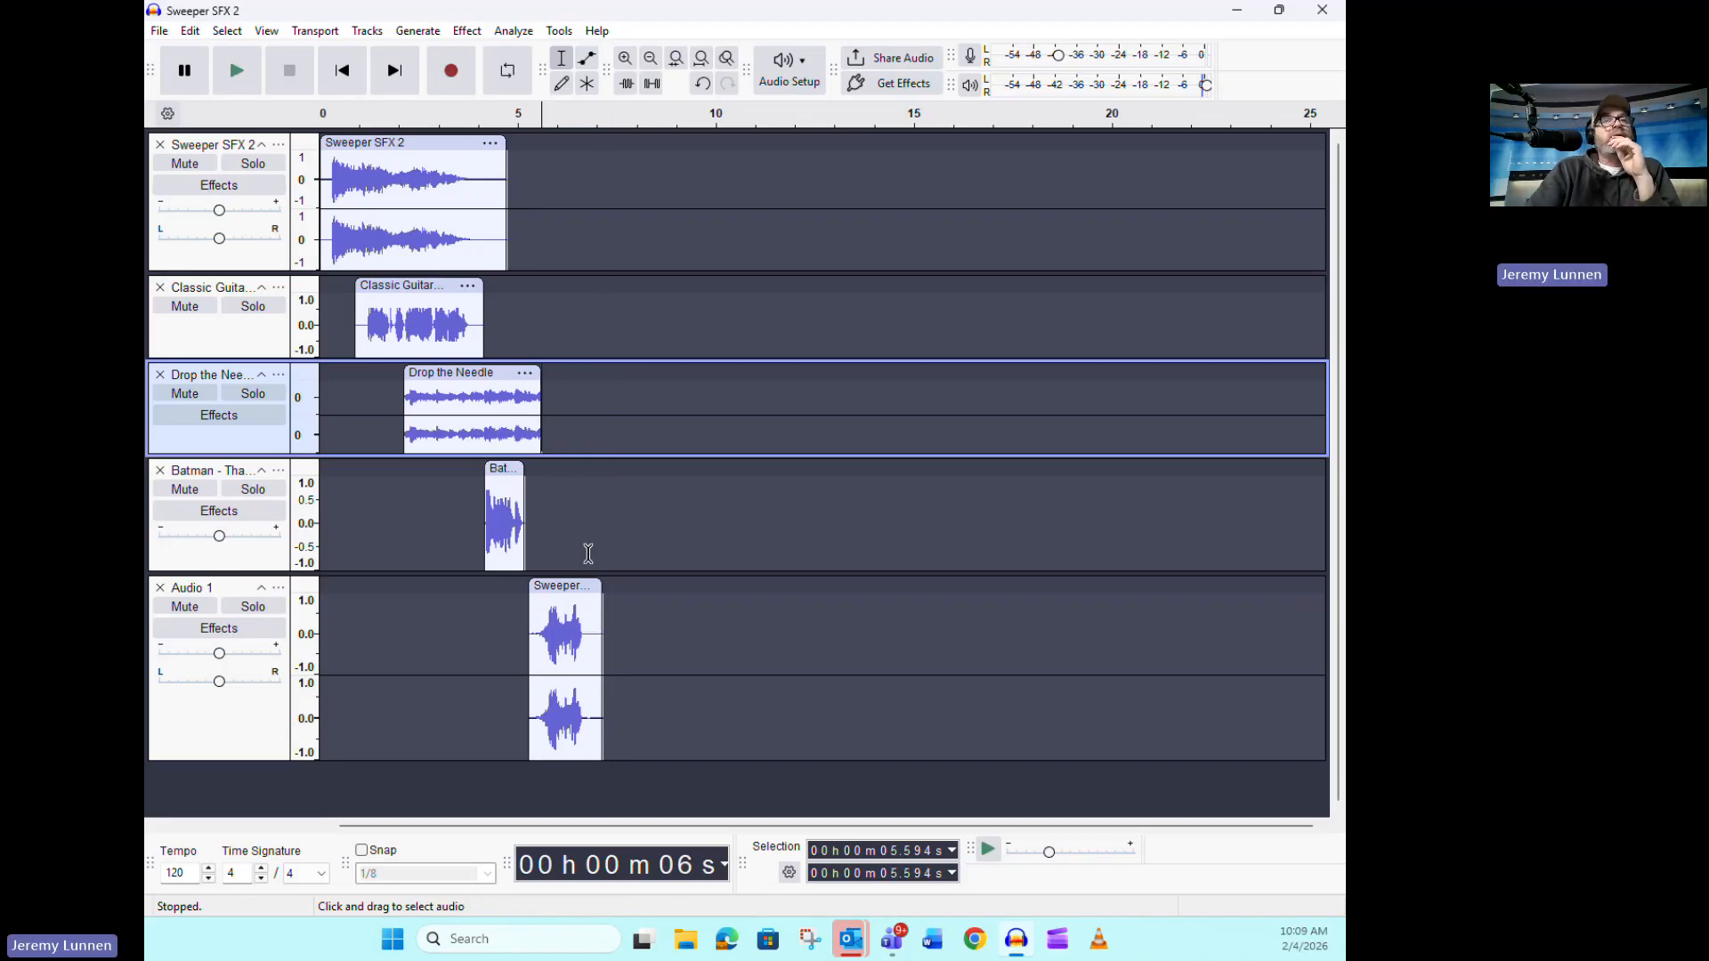
{"action": "left_click", "coordinate": [344, 72]}
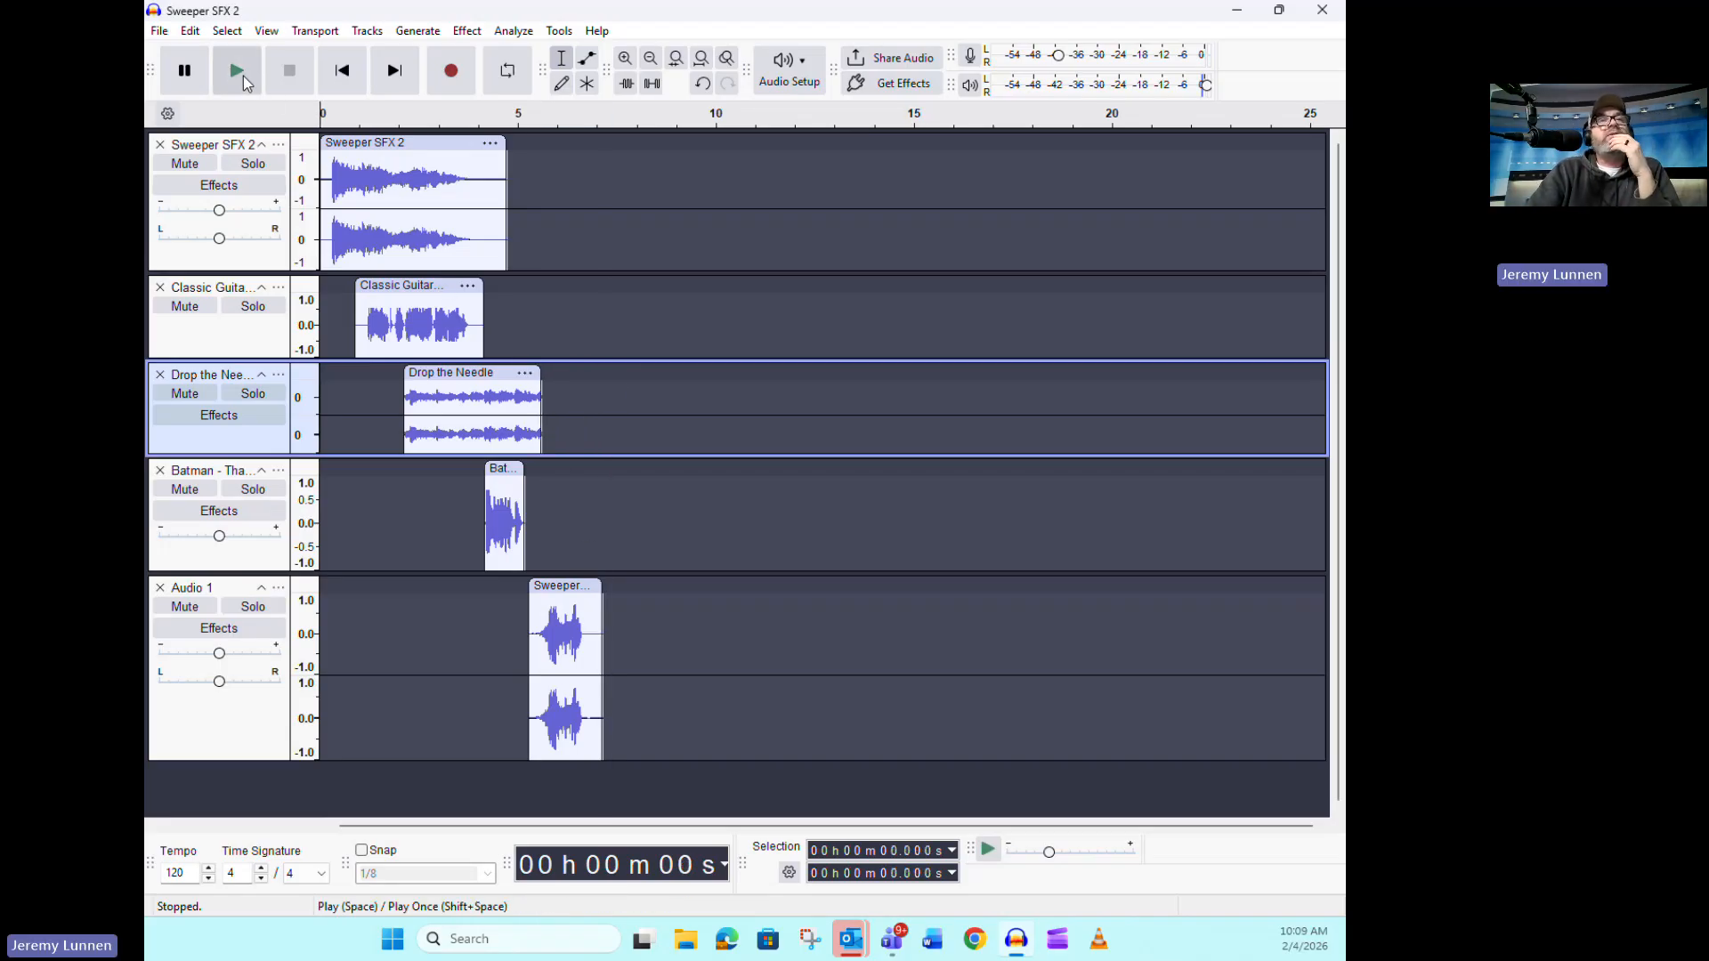
{"action": "left_click", "coordinate": [237, 71]}
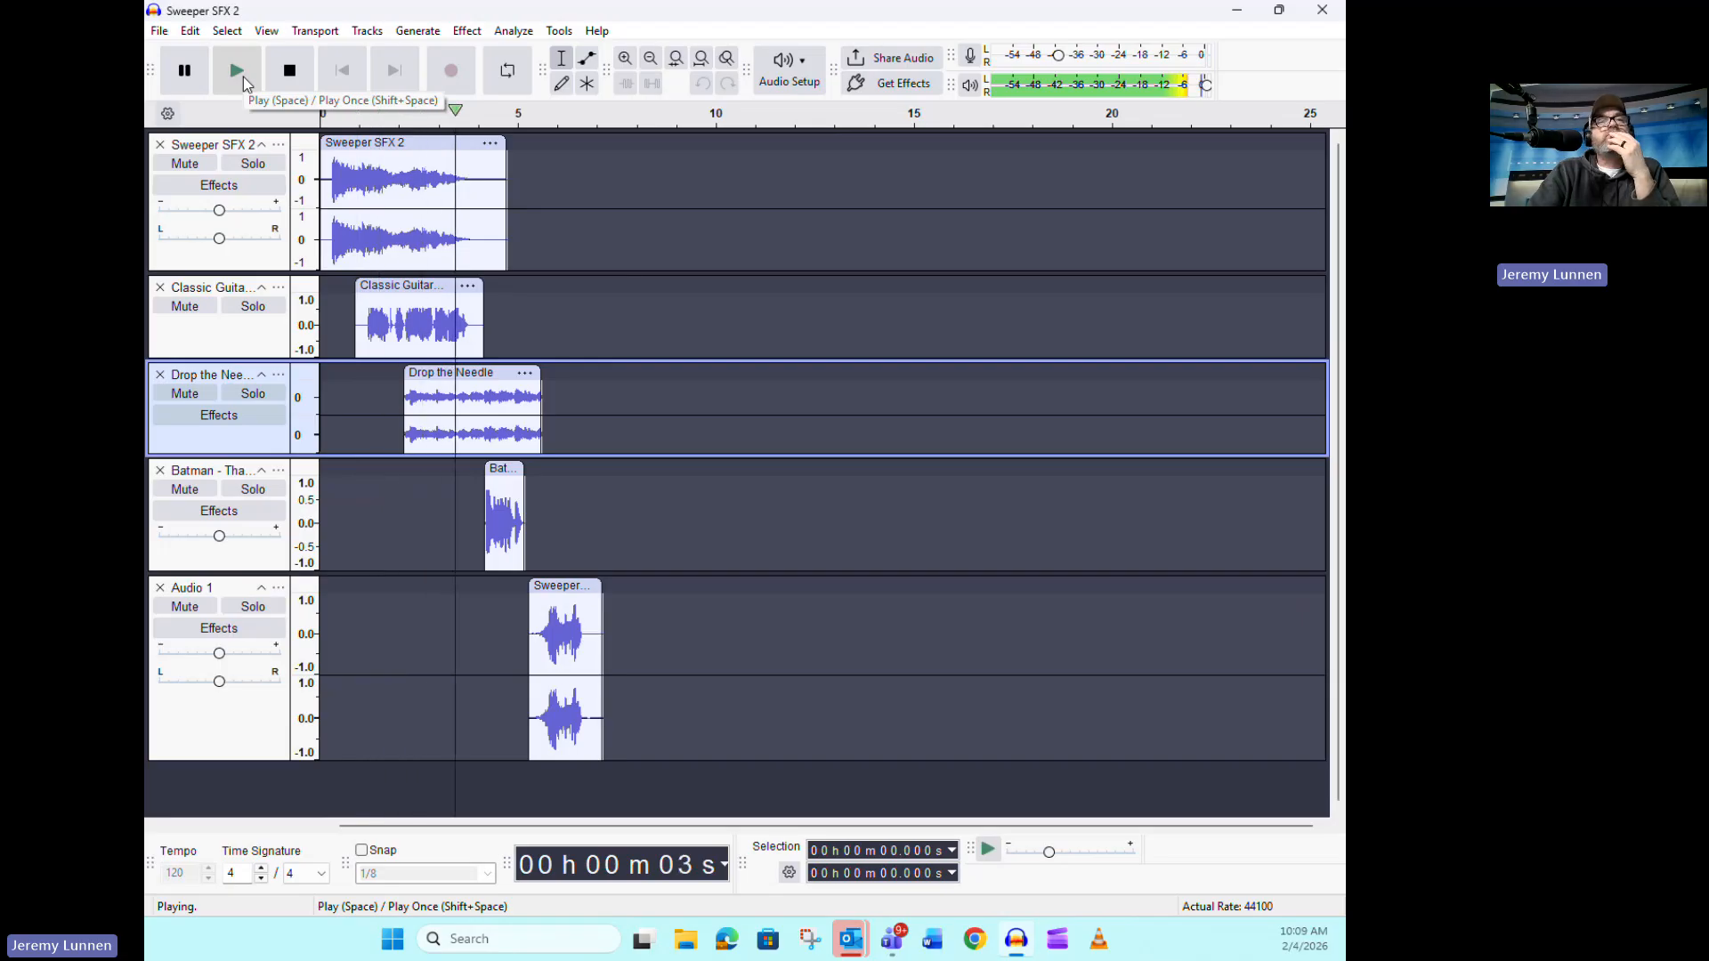
{"action": "left_click", "coordinate": [289, 70]}
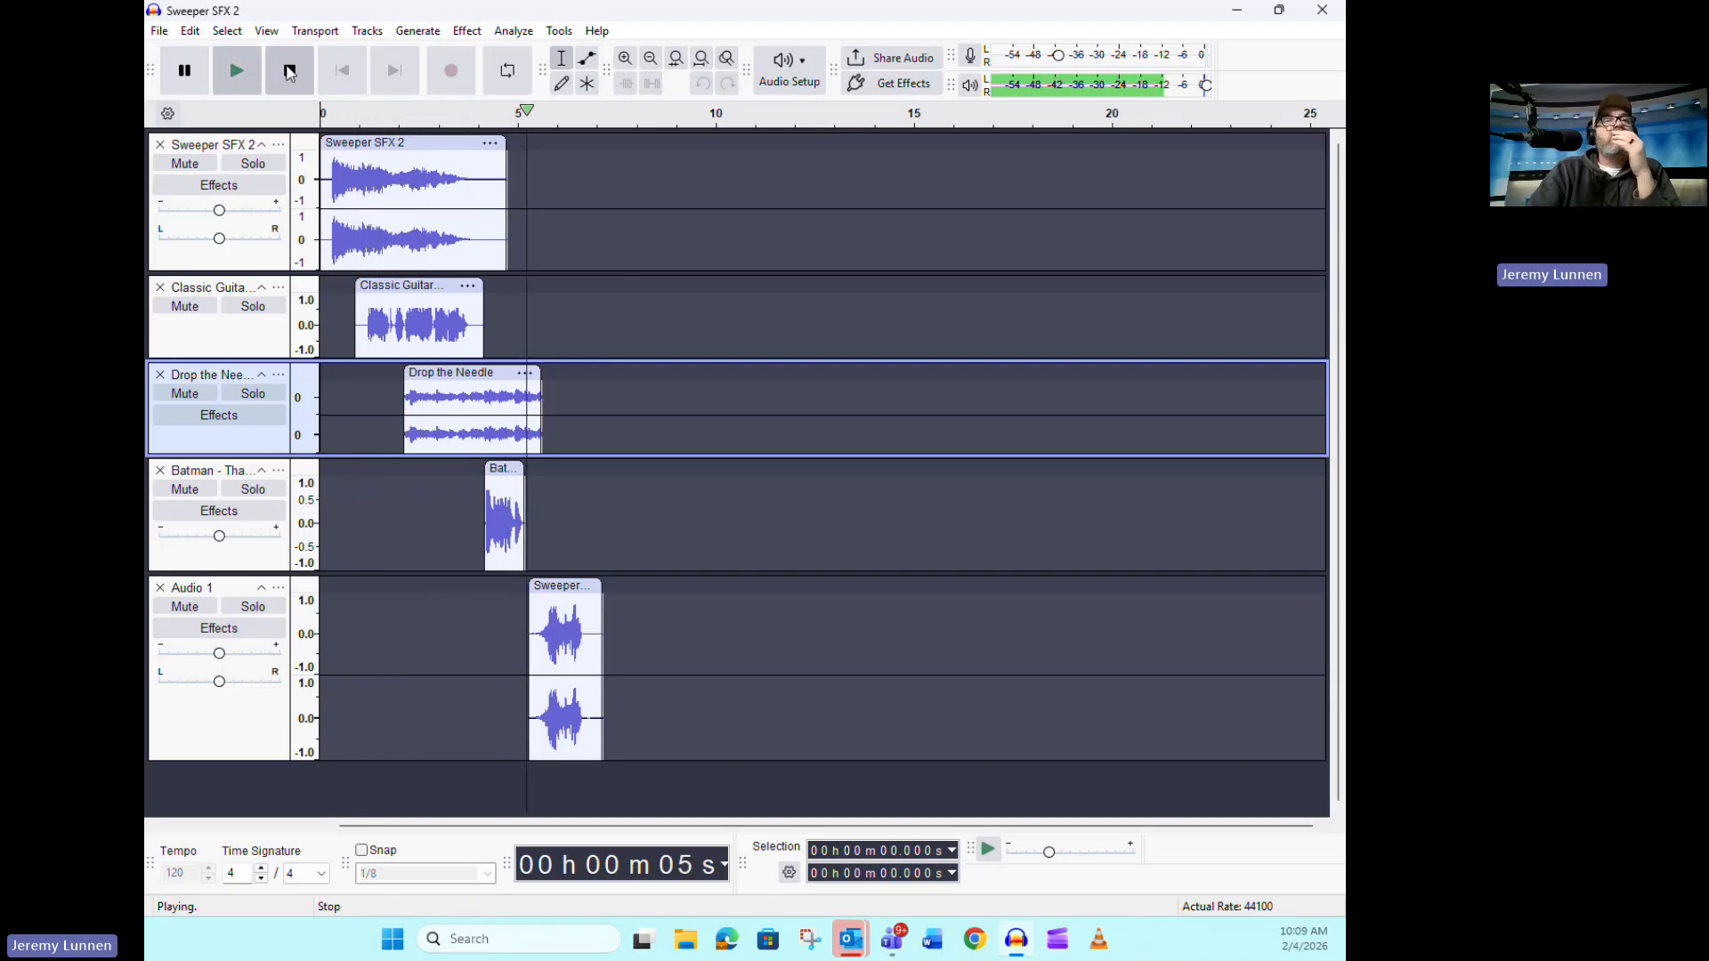
Move the Batman clip slightly earlier to start at about 4.0 s and play the arrangement from about 1.6 s
{"action": "left_click_drag", "start_coordinate": [505, 470], "coordinate": [500, 470]}
{"action": "left_click", "coordinate": [385, 197]}
{"action": "left_click", "coordinate": [239, 76]}
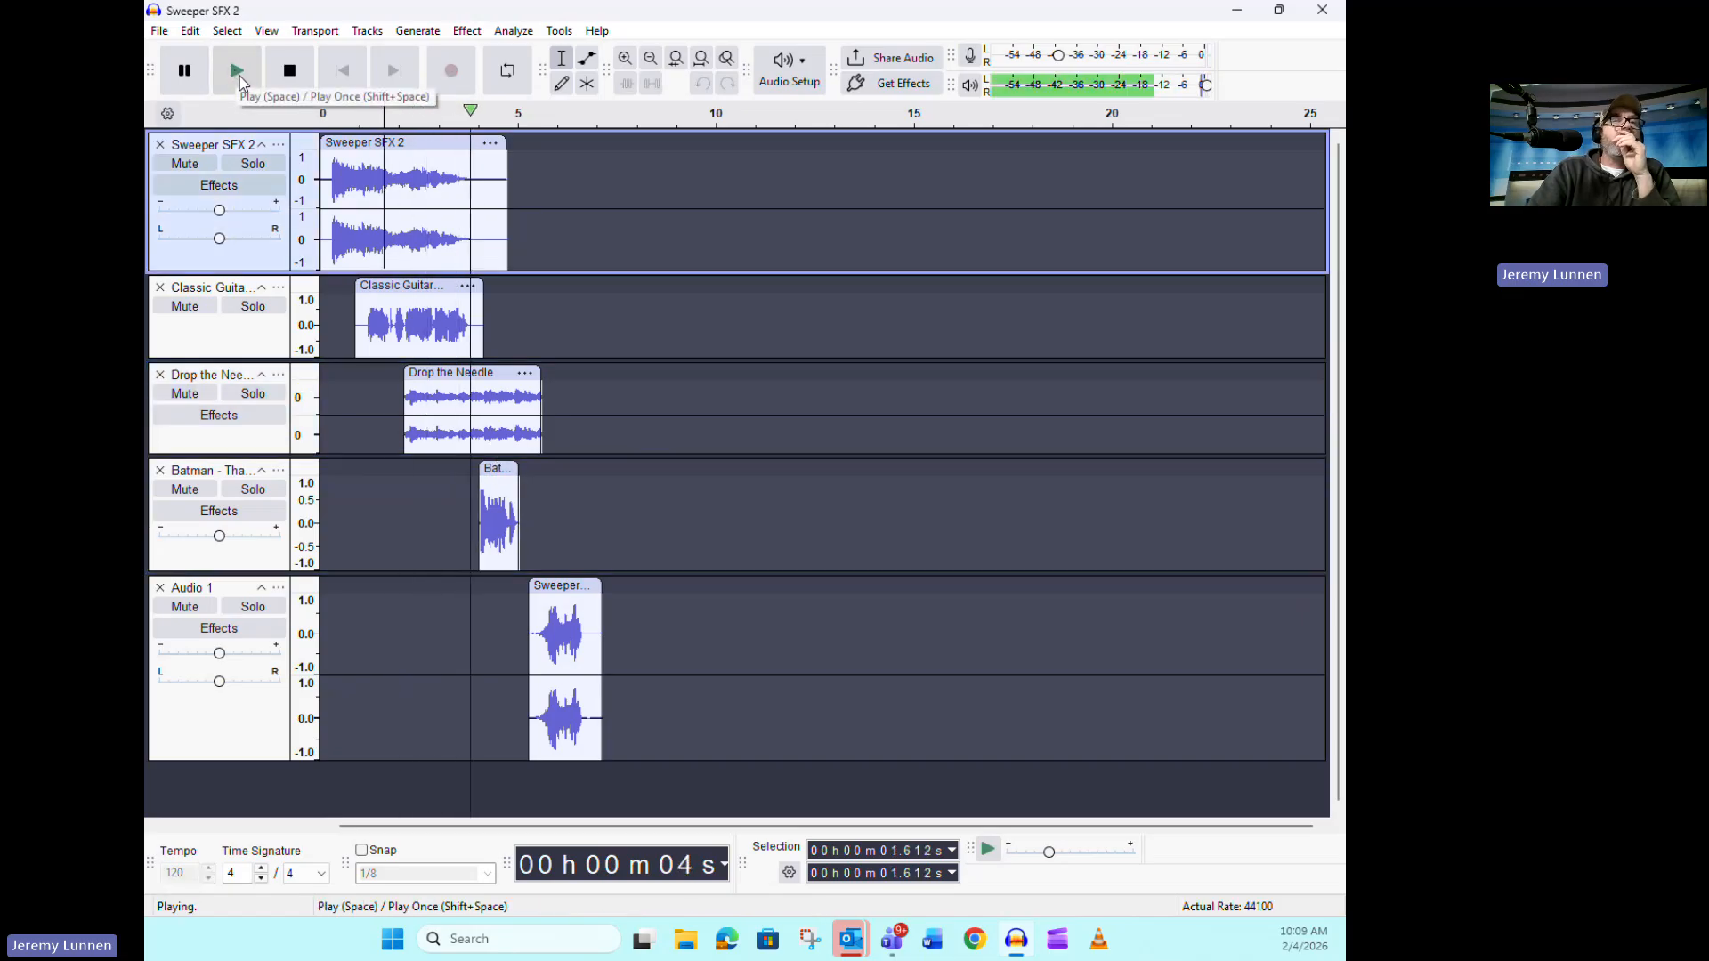
Move the Batman clip to start at about 3.8 s and the Audio 1 Sweeper clip to start right where it ends
{"action": "left_click", "coordinate": [310, 74]}
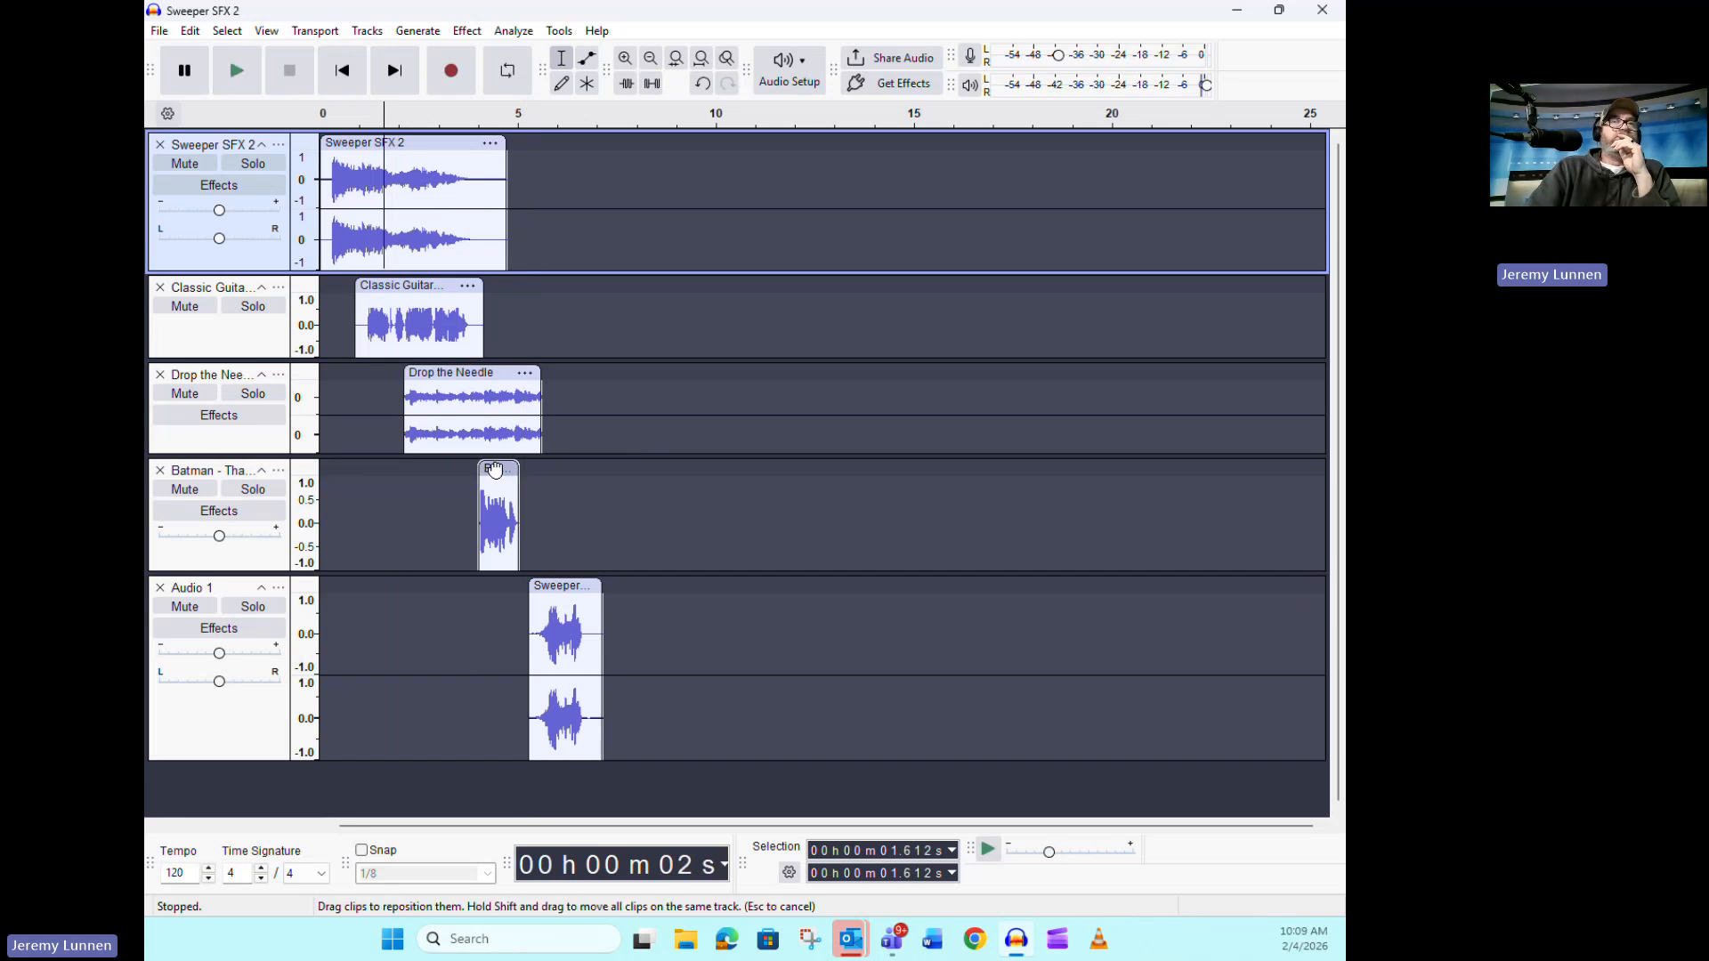
{"action": "left_click_drag", "start_coordinate": [491, 471], "coordinate": [485, 472]}
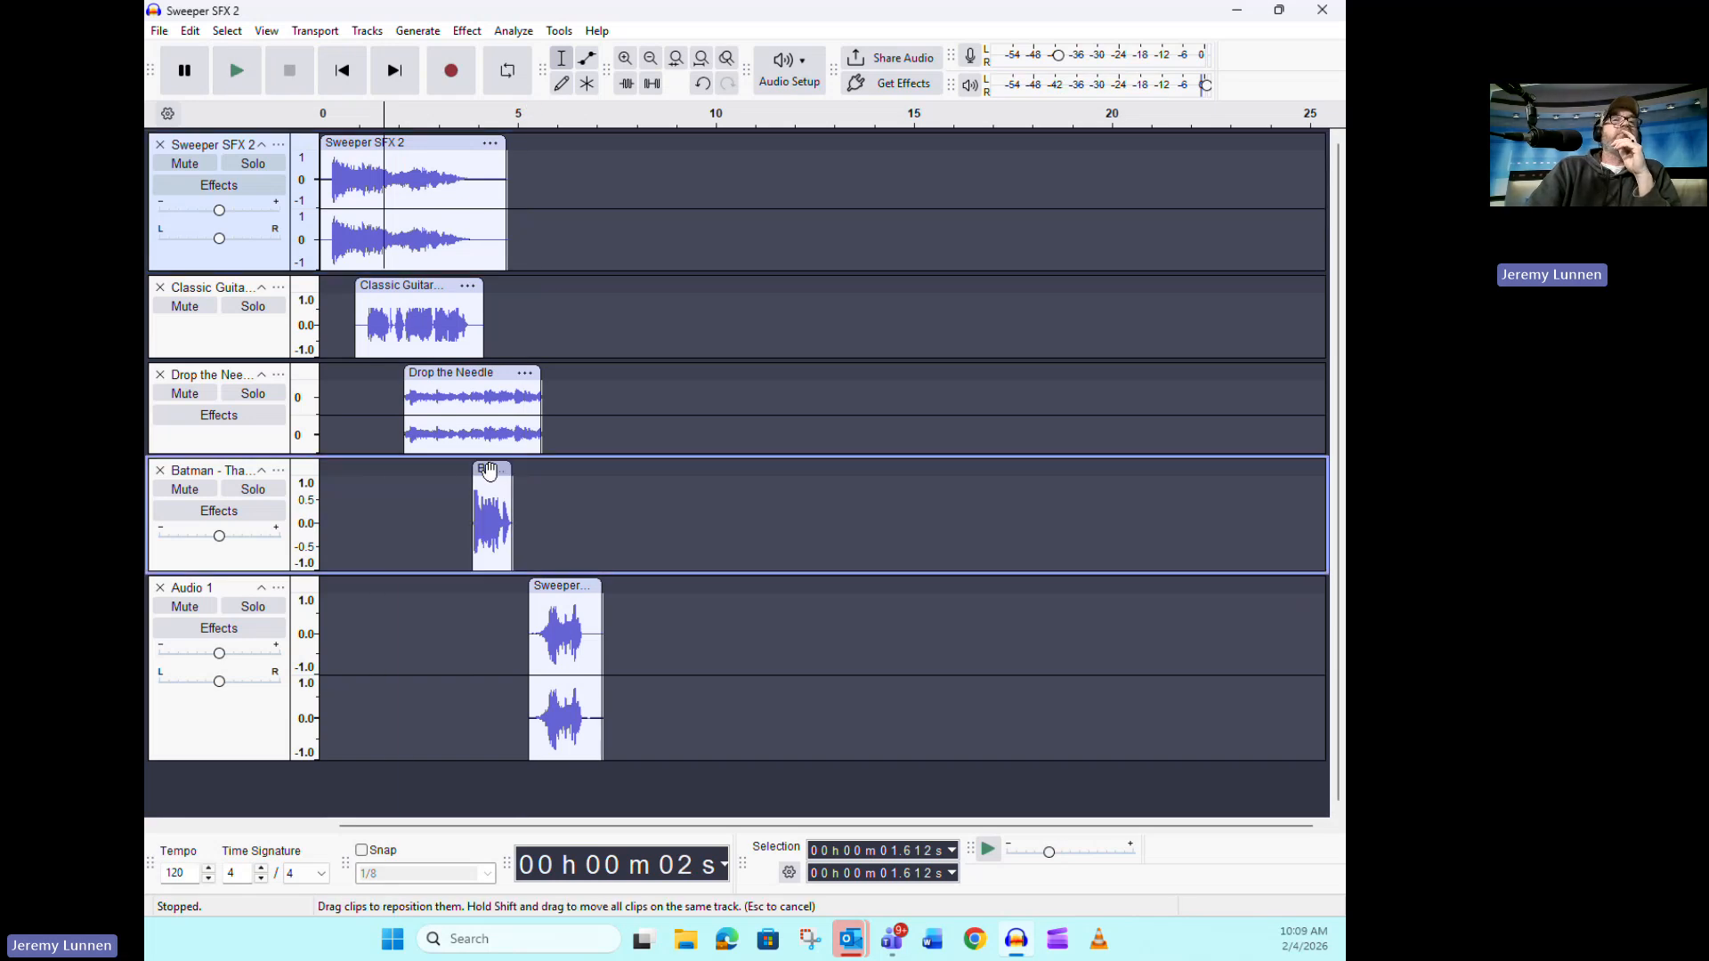
{"action": "left_click", "coordinate": [342, 70]}
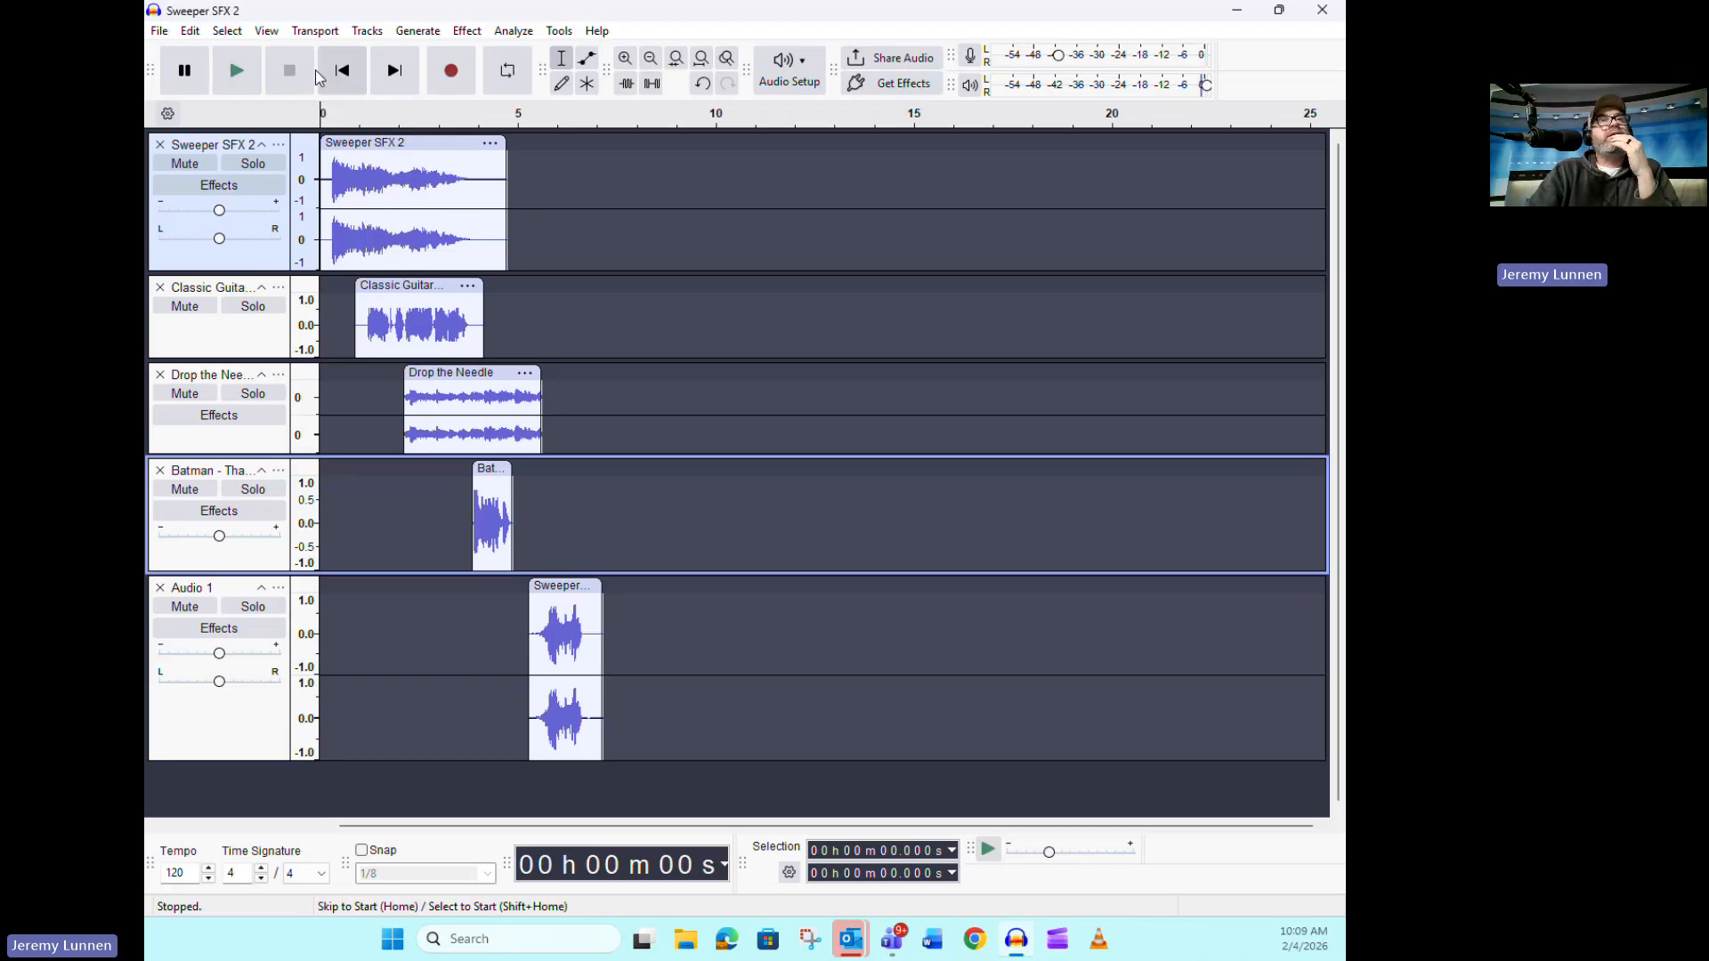
{"action": "left_click", "coordinate": [244, 77]}
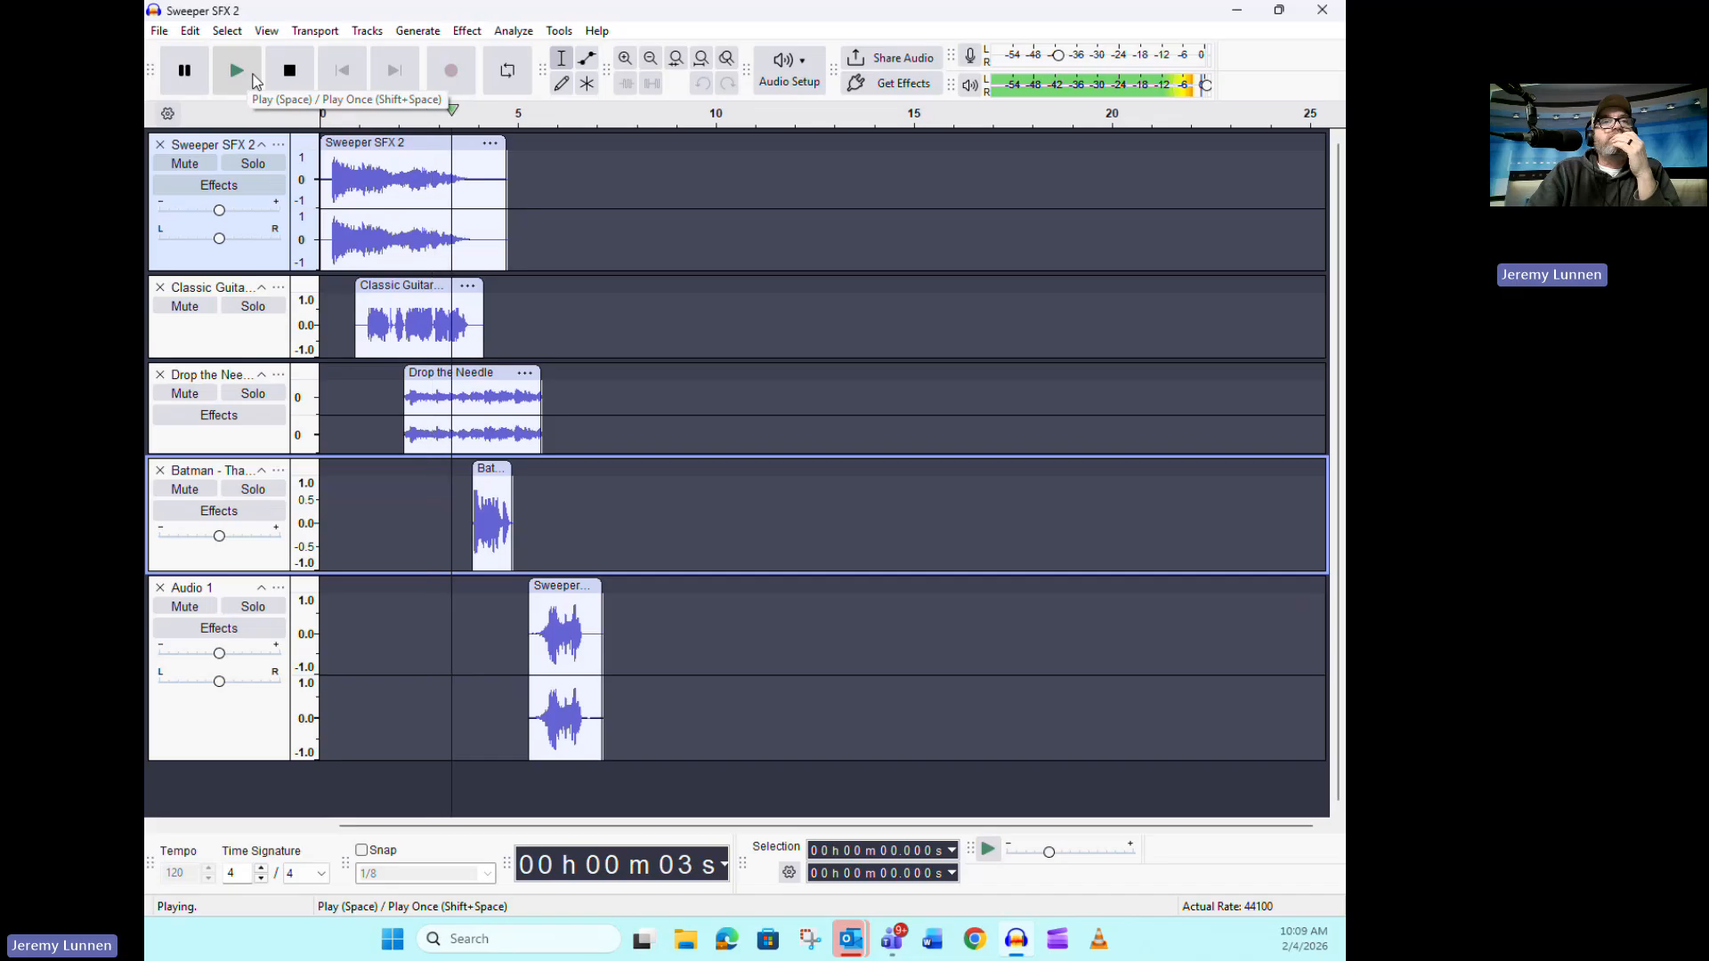
{"action": "left_click", "coordinate": [289, 70]}
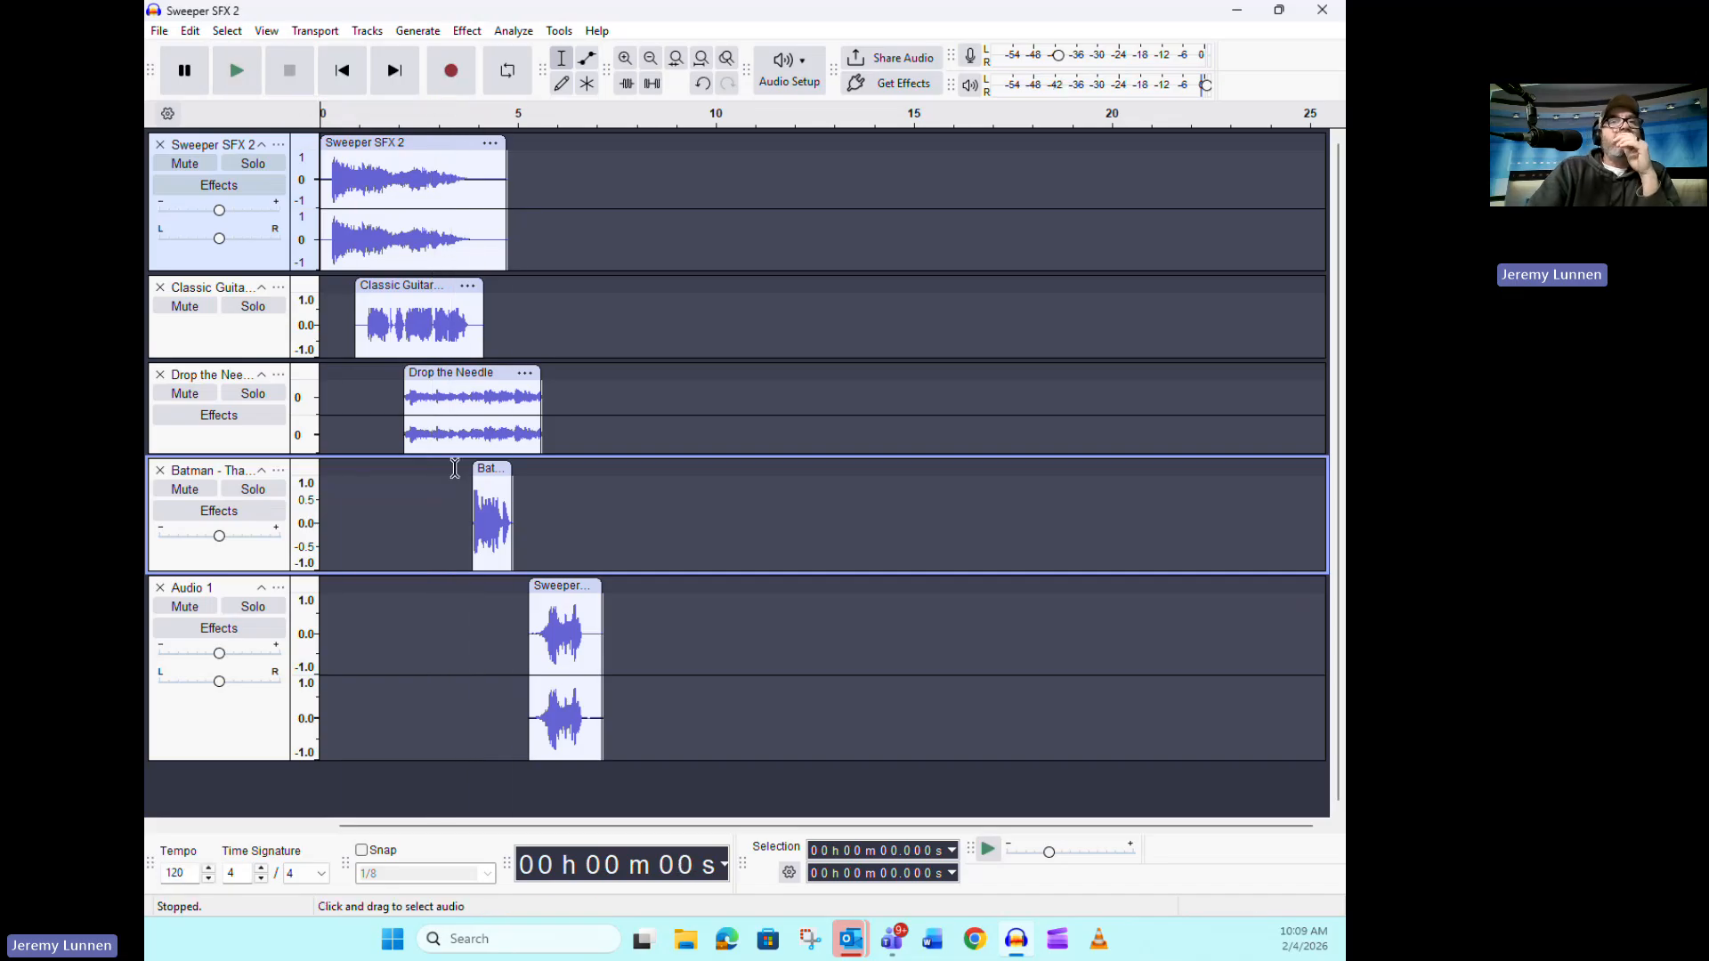
{"action": "left_click_drag", "start_coordinate": [556, 595], "coordinate": [541, 590]}
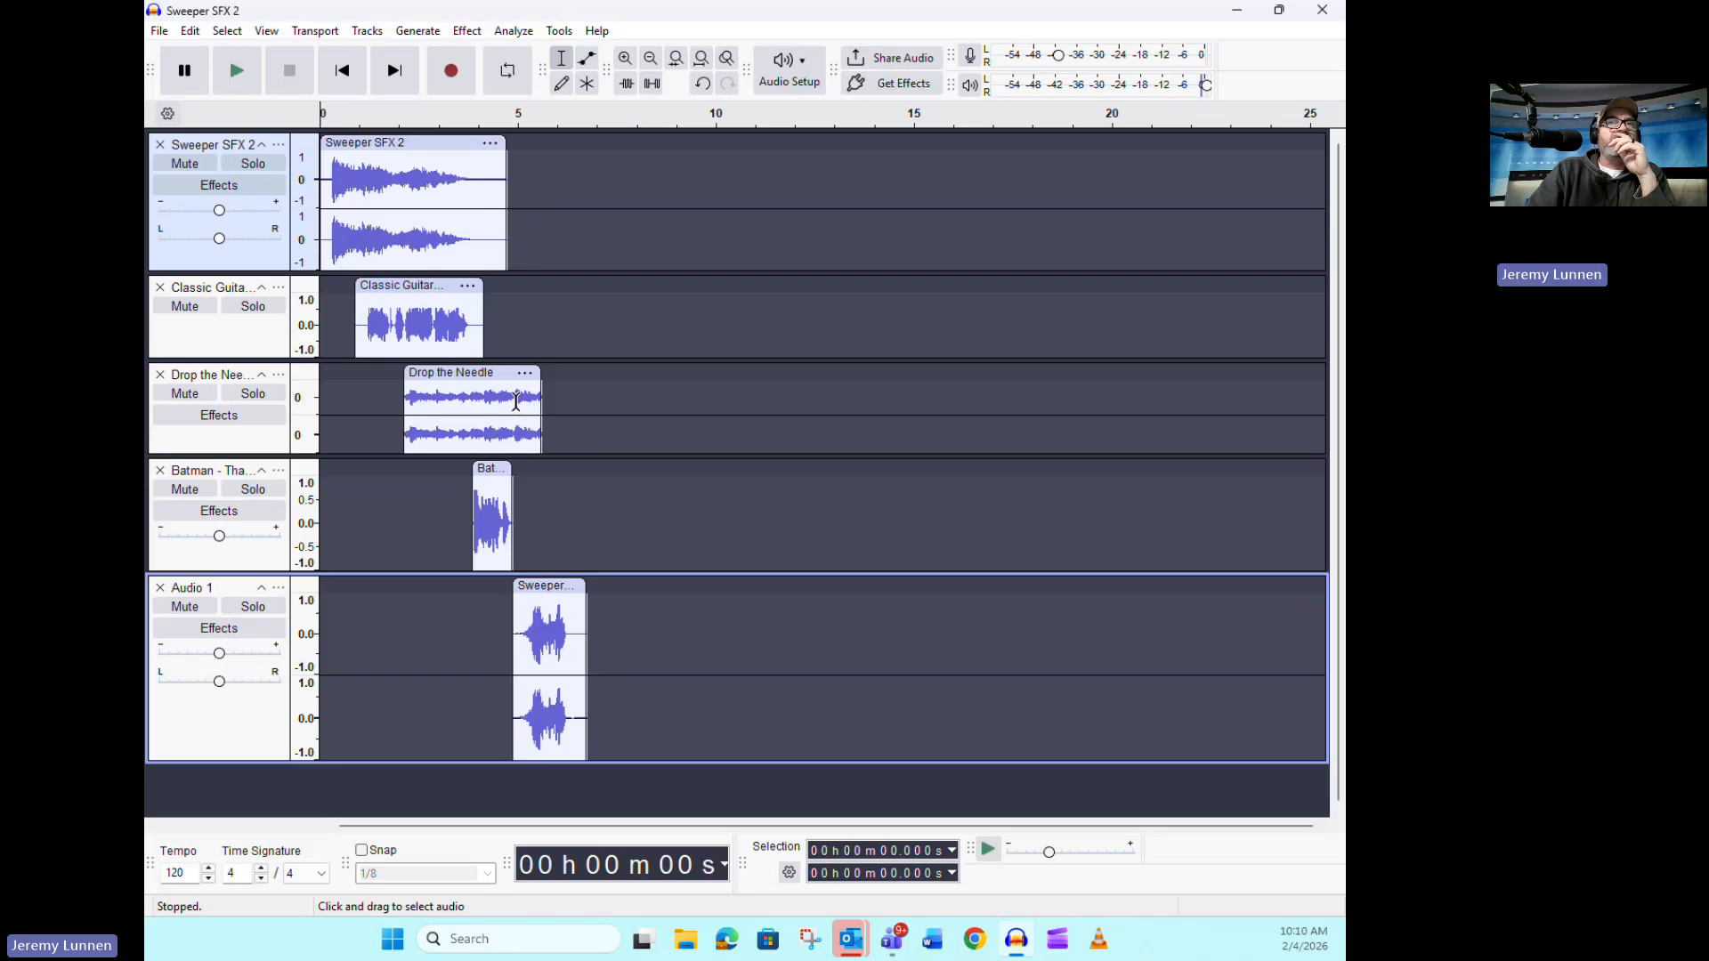
Apply a Fade Out to the end of the Drop the Needle clip, from about 4.86 s to 5.59 s
{"action": "left_click", "coordinate": [514, 400]}
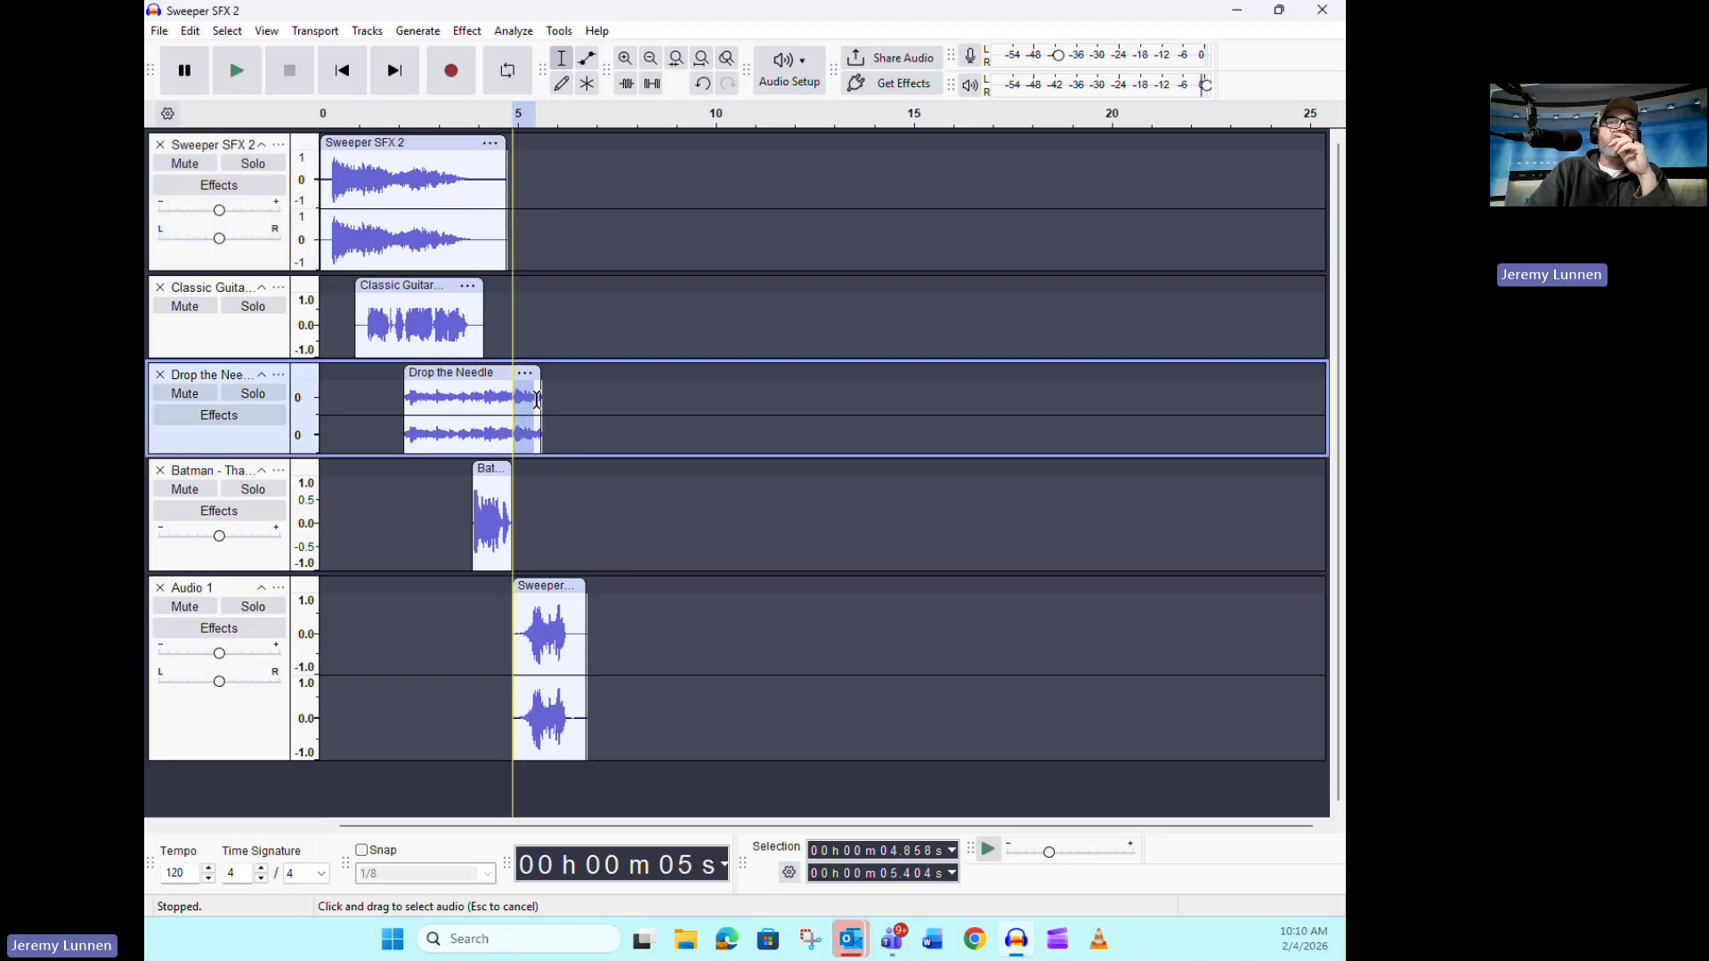
{"action": "left_click_drag", "start_coordinate": [537, 400], "coordinate": [541, 400]}
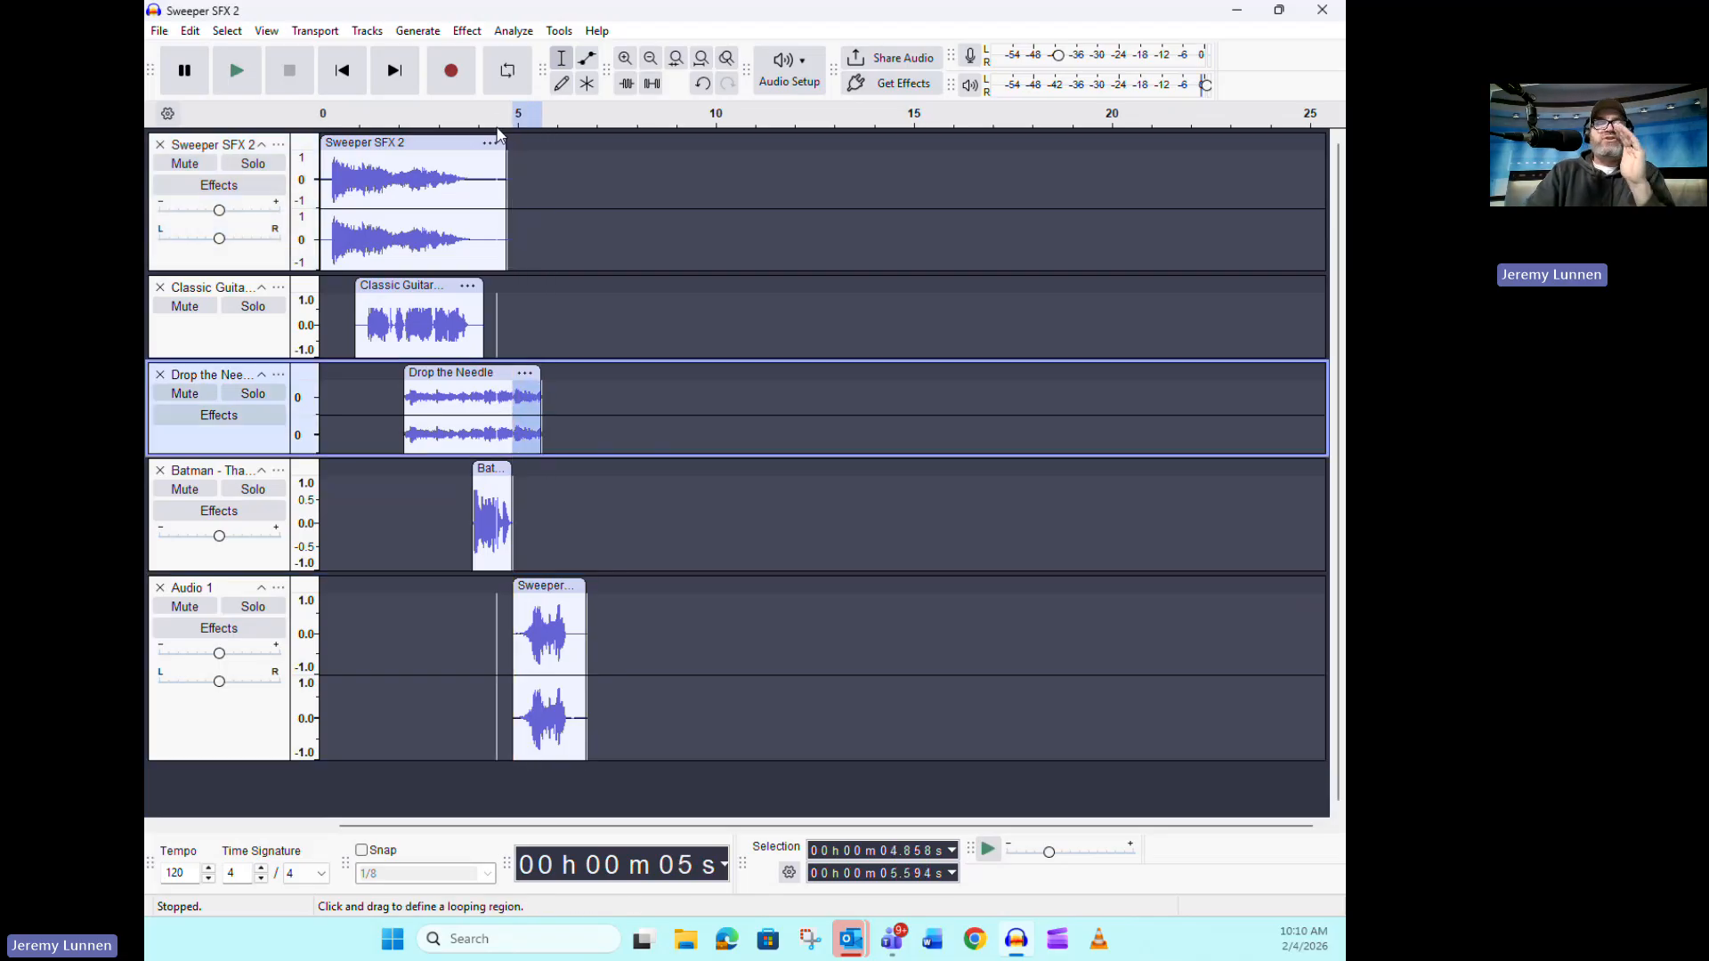
{"action": "left_click", "coordinate": [466, 30]}
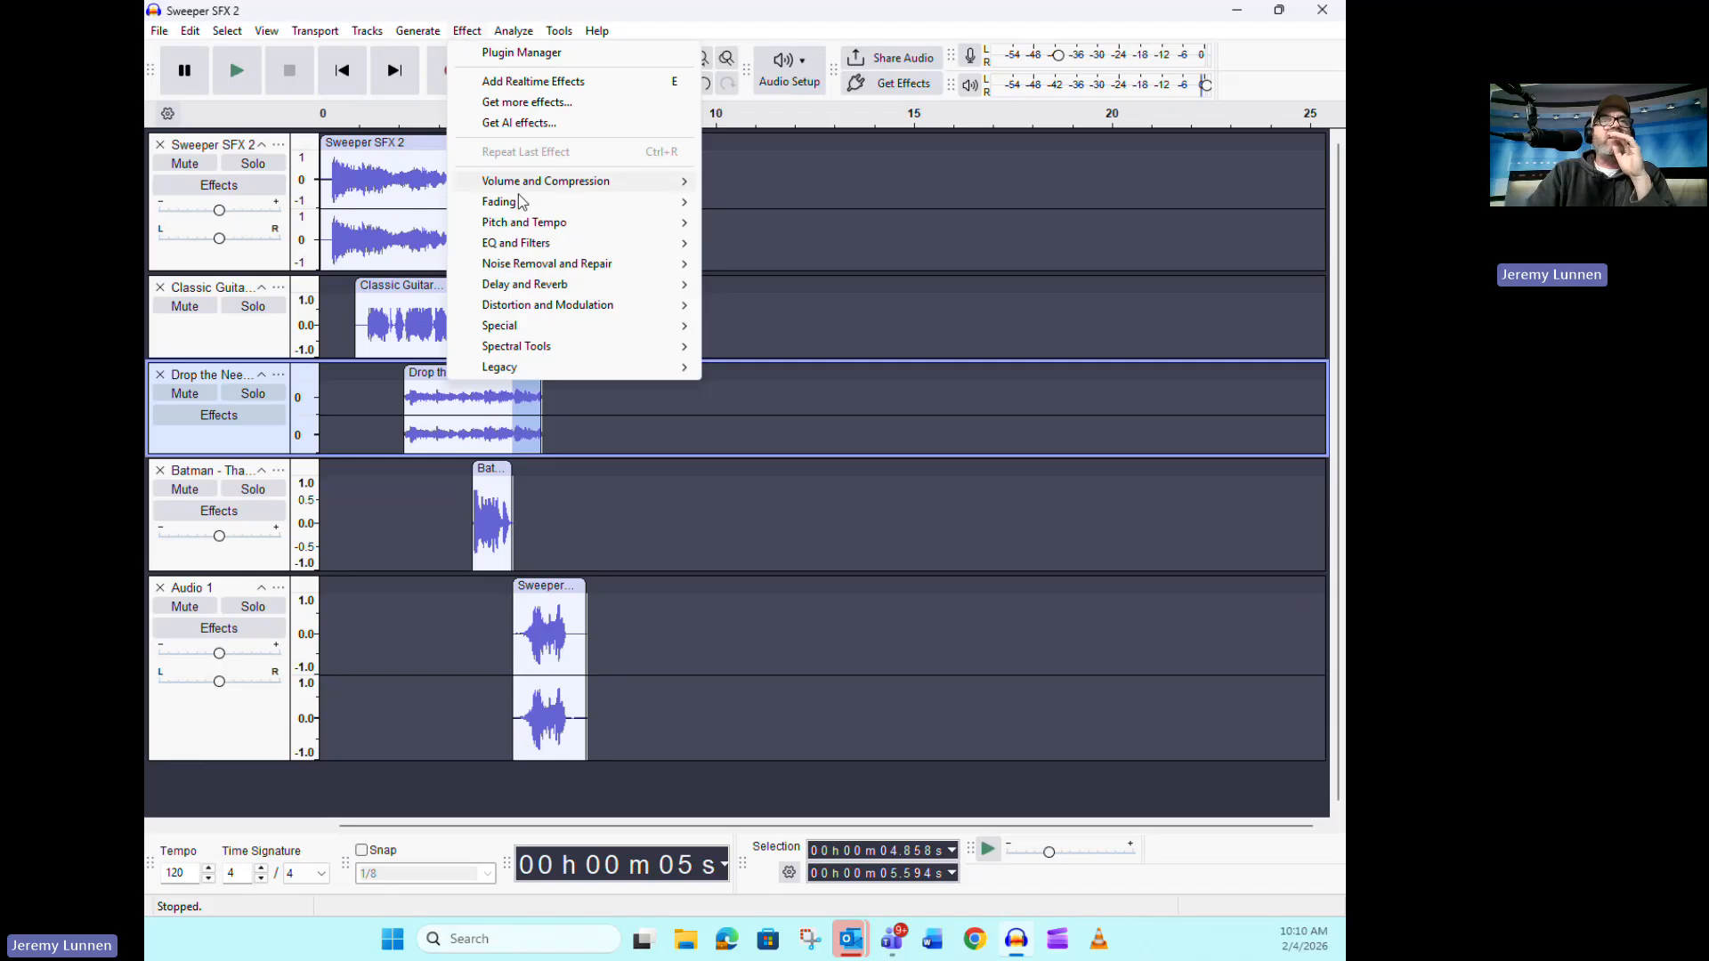
{"action": "mouse_move", "coordinate": [522, 201]}
{"action": "left_click", "coordinate": [776, 285]}
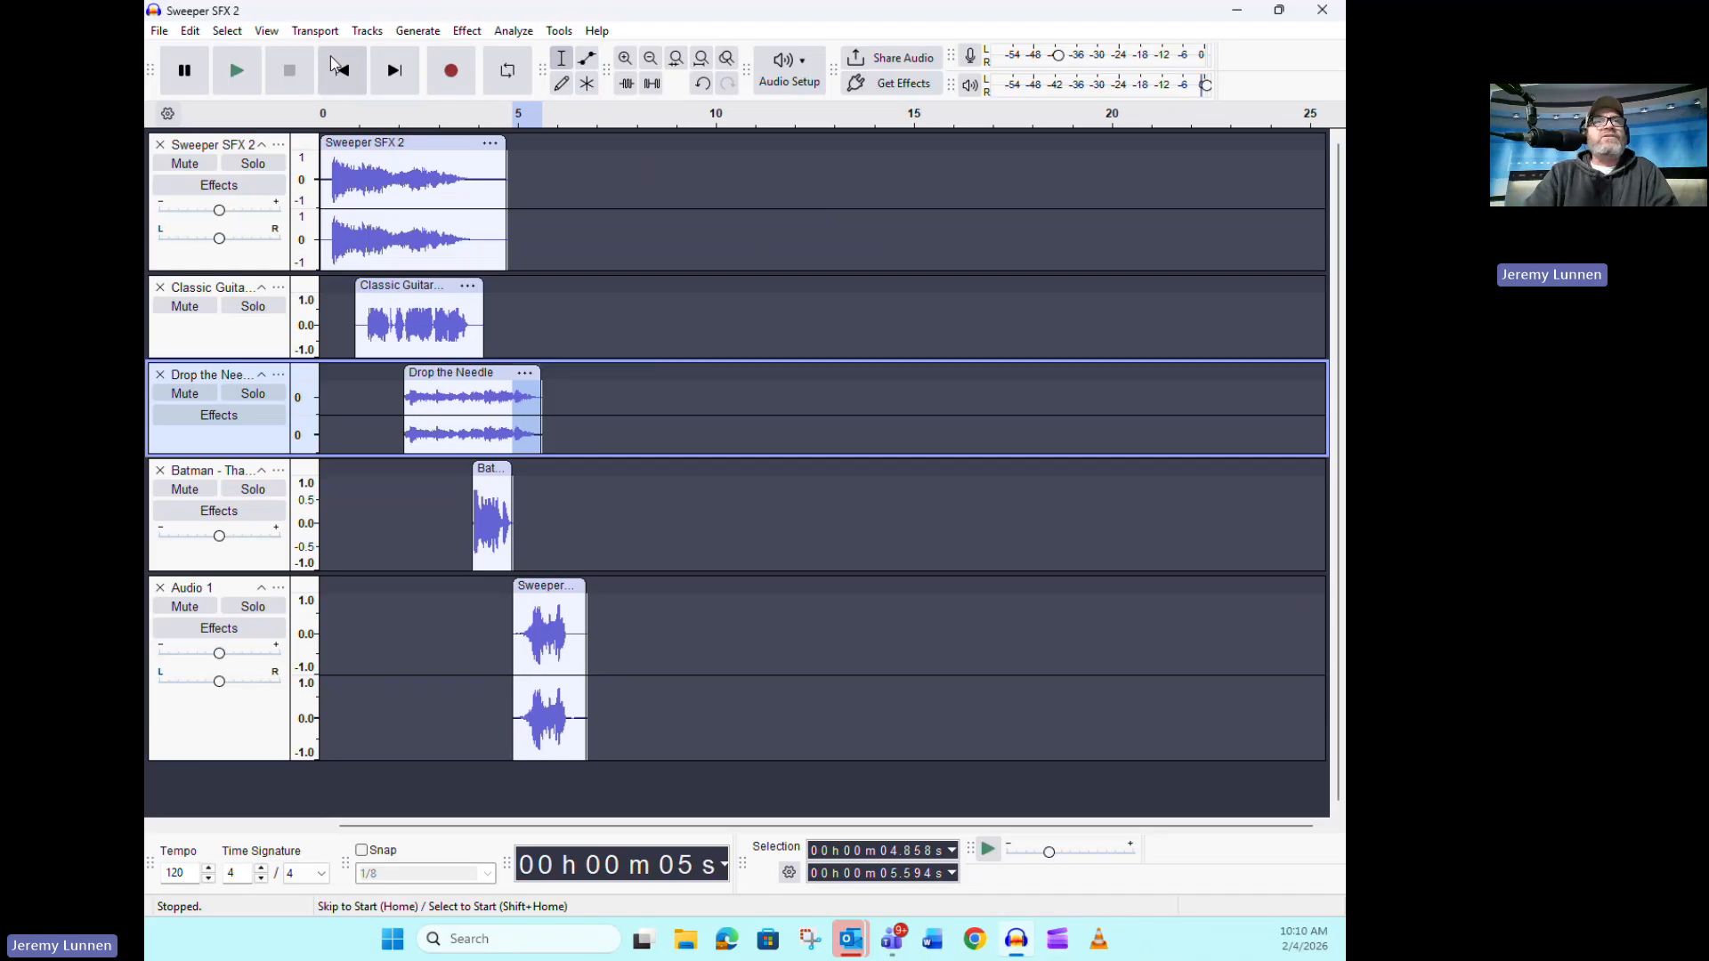
Play the arrangement from the start and move the Audio 1 Sweeper clip earlier to start at about 4.6 s
{"action": "left_click", "coordinate": [350, 79]}
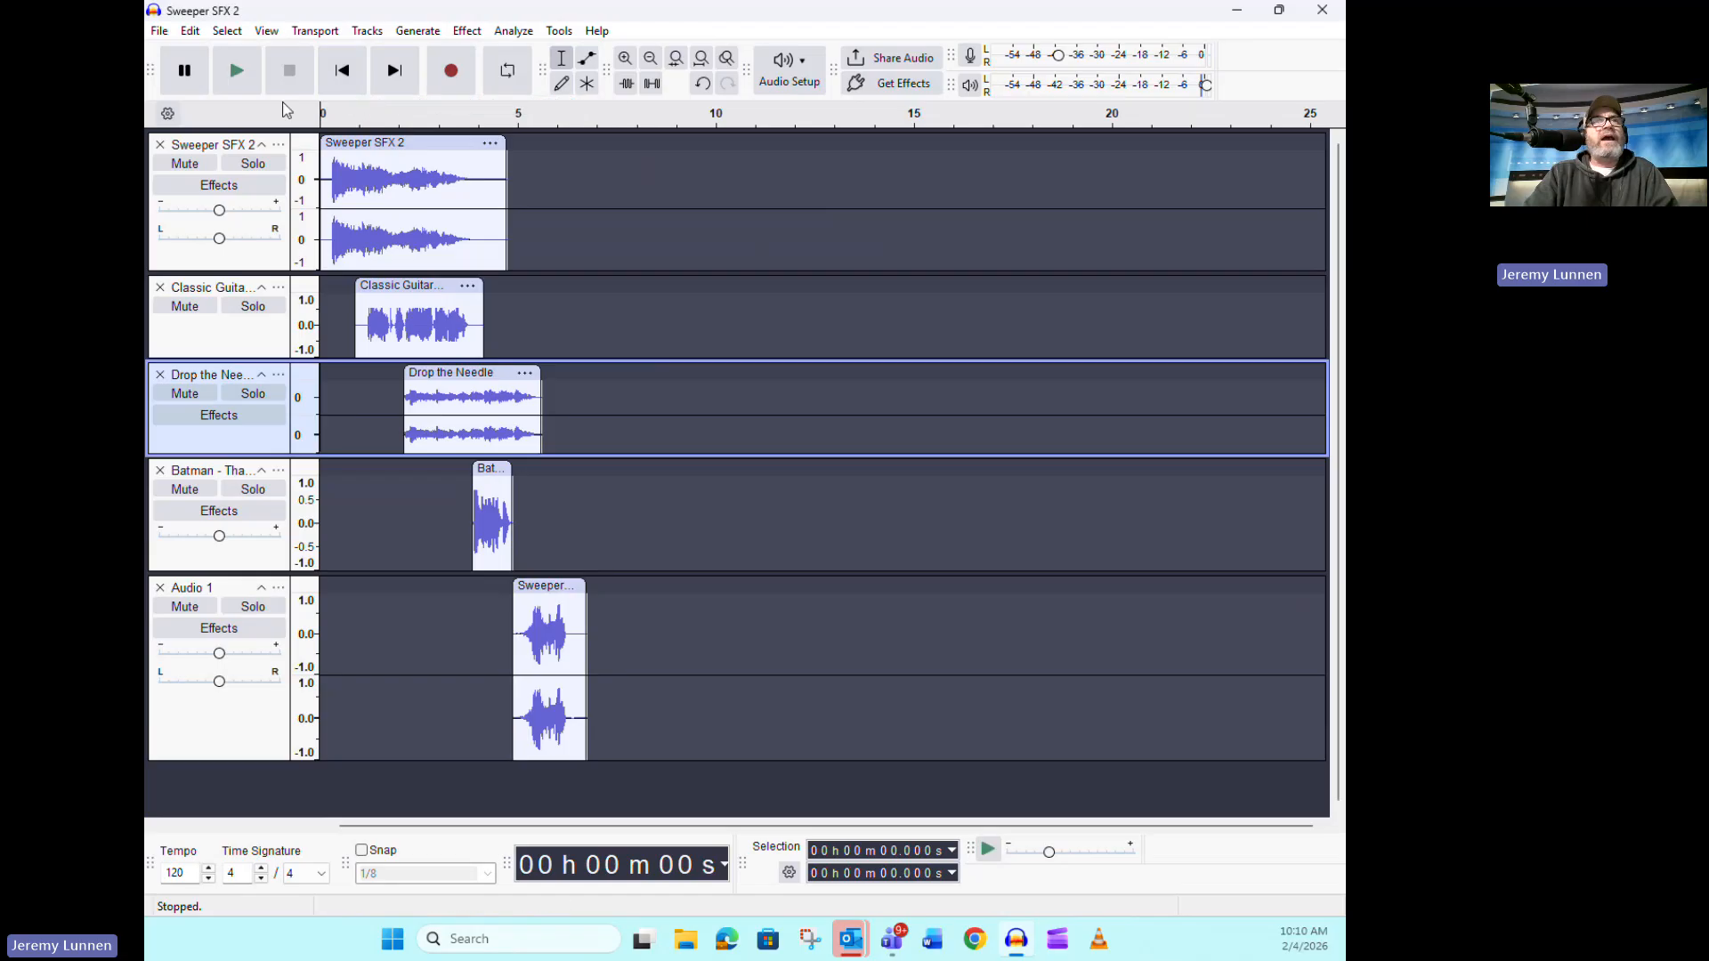
{"action": "left_click", "coordinate": [250, 83]}
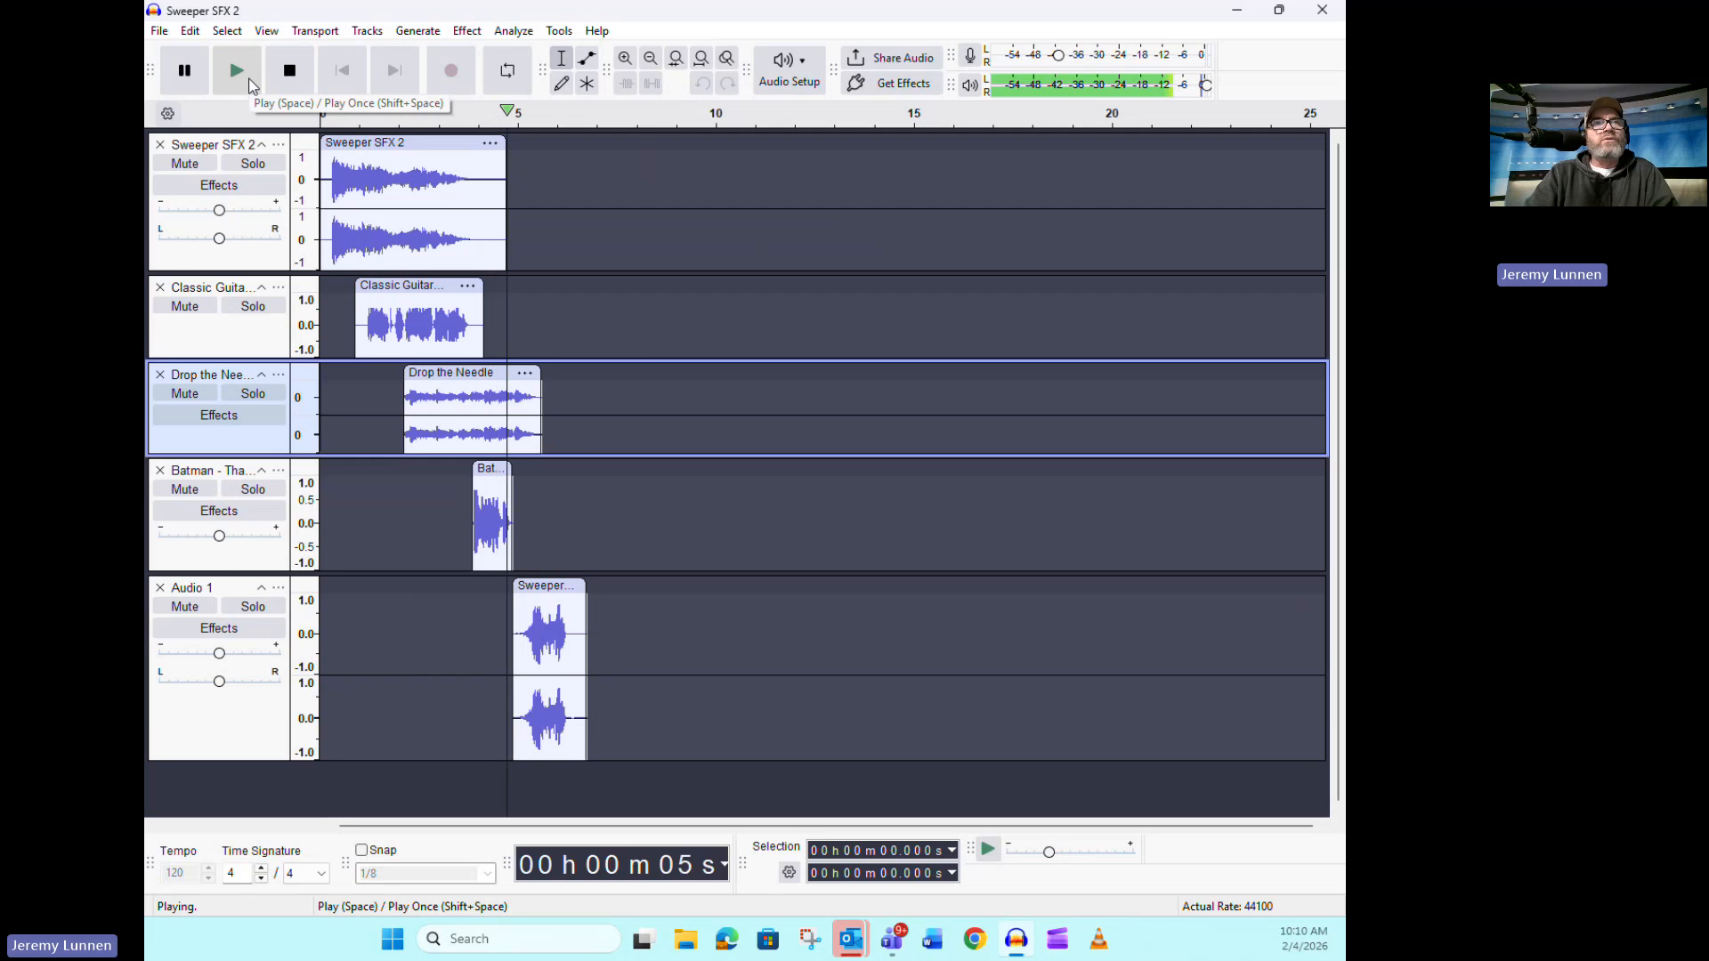
{"action": "left_click", "coordinate": [289, 70]}
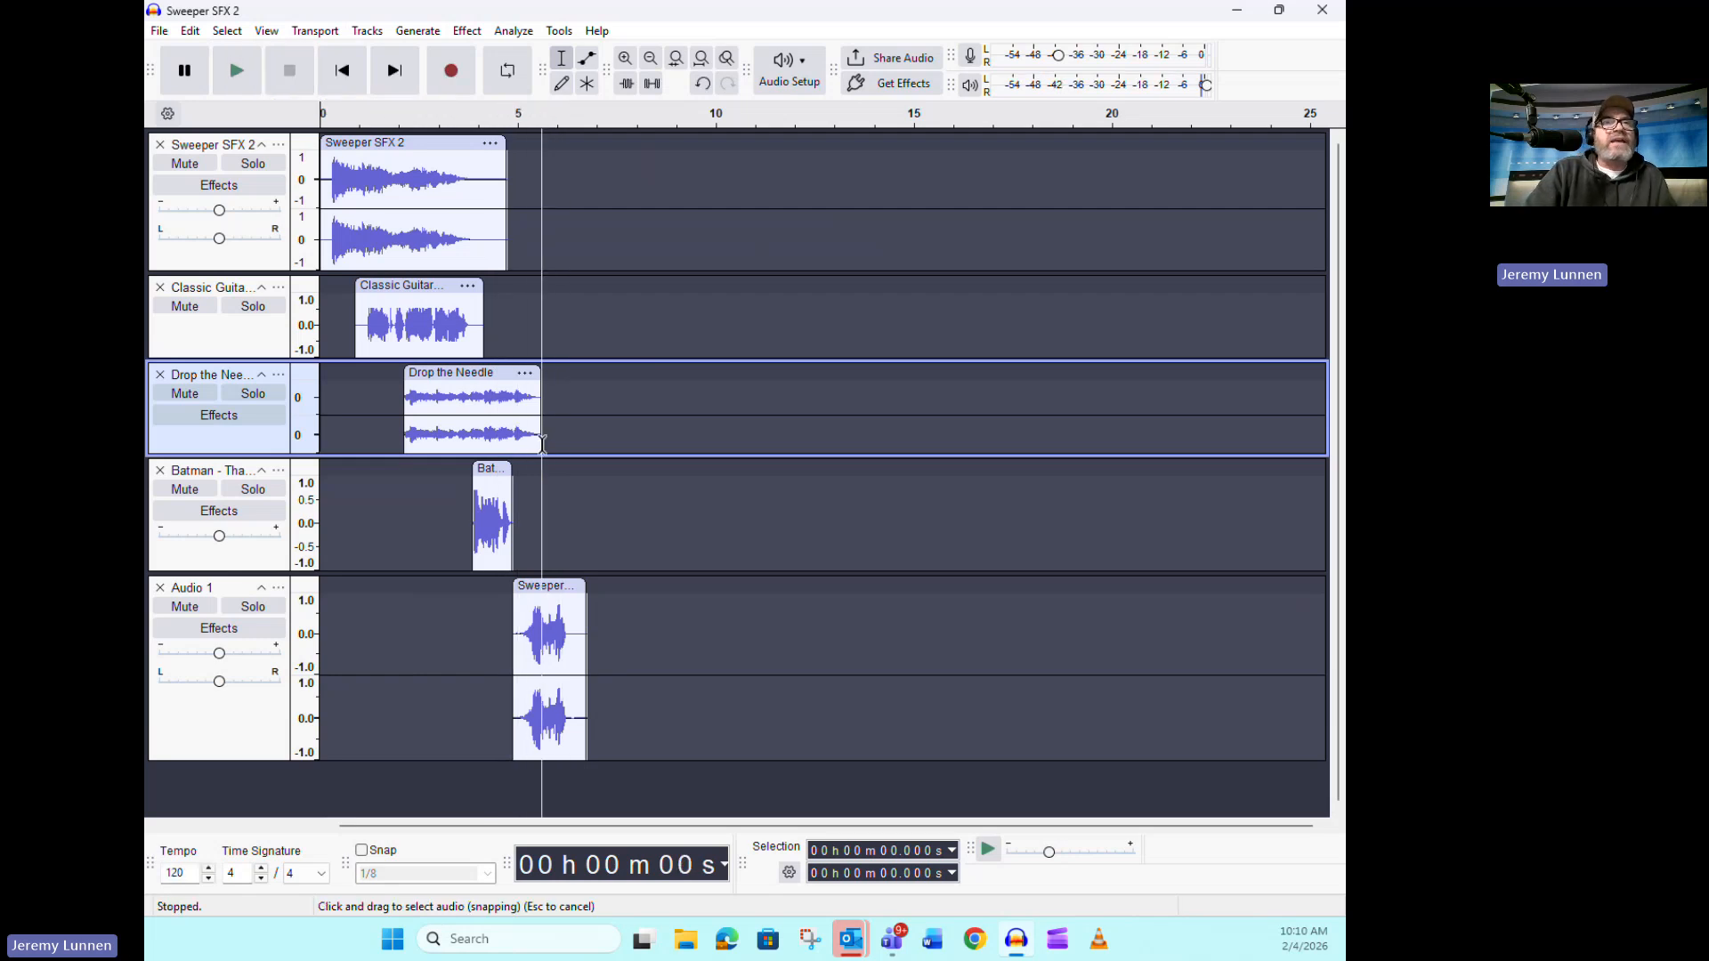
{"action": "left_click_drag", "start_coordinate": [549, 588], "coordinate": [540, 588]}
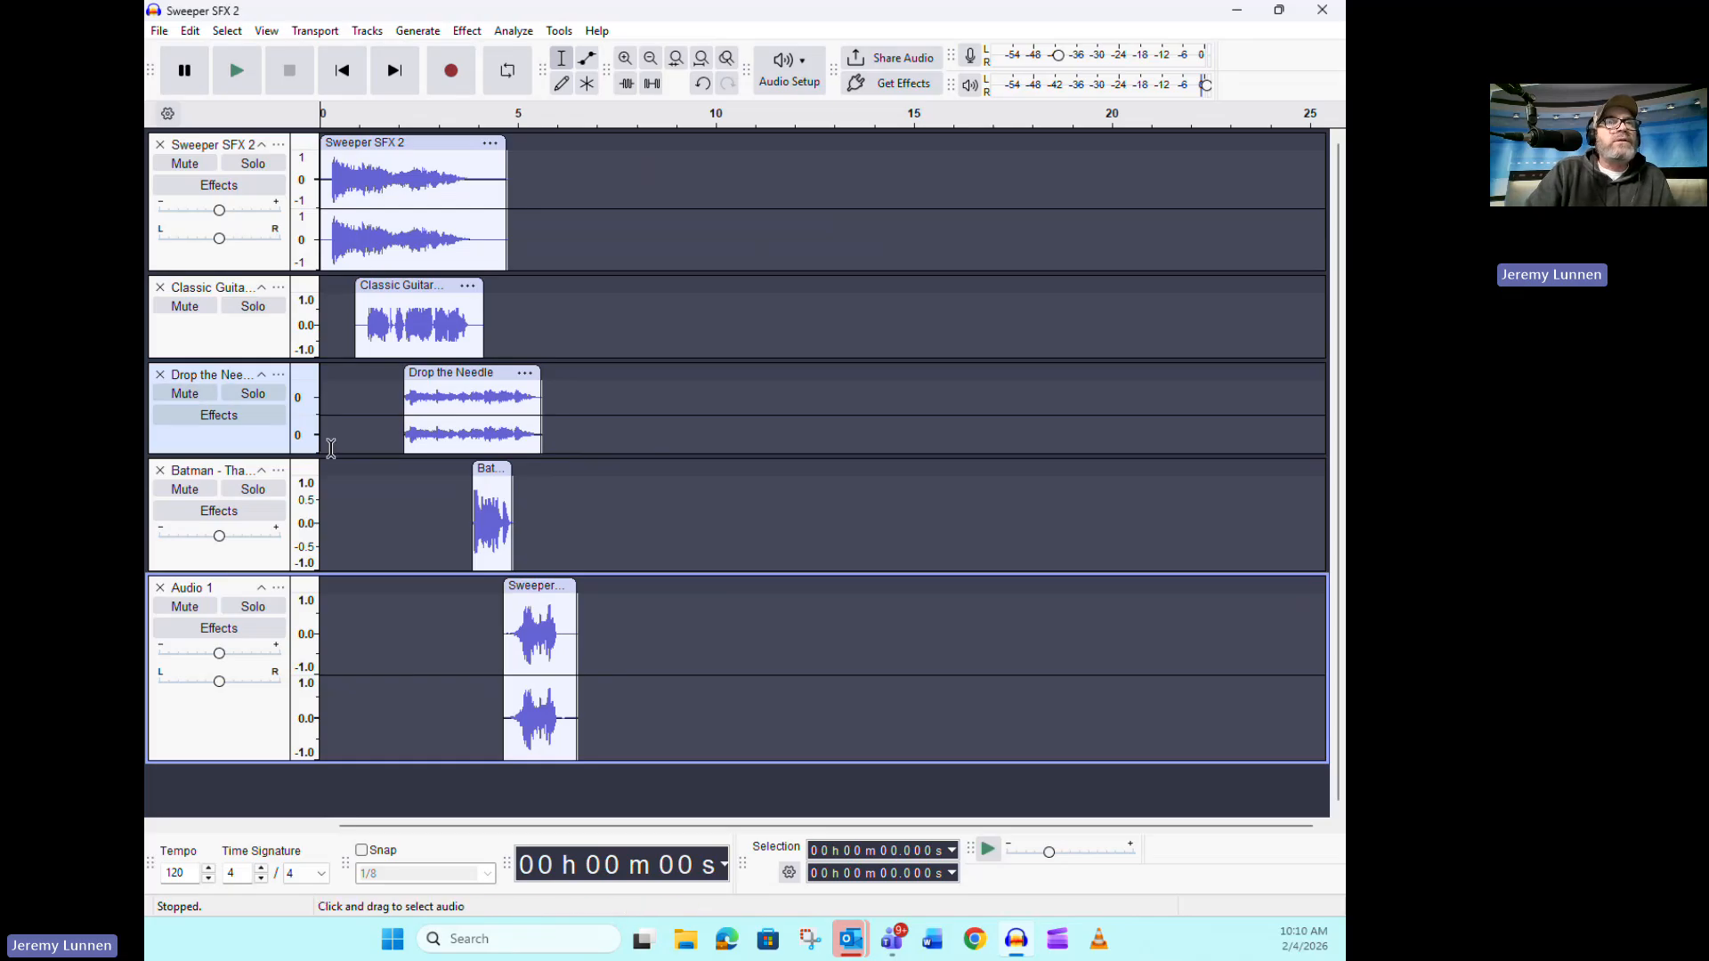
Enlarge the Drop the Needle track to lower its volume slightly, and play the arrangement from the start
{"action": "left_click_drag", "start_coordinate": [344, 454], "coordinate": [352, 520]}
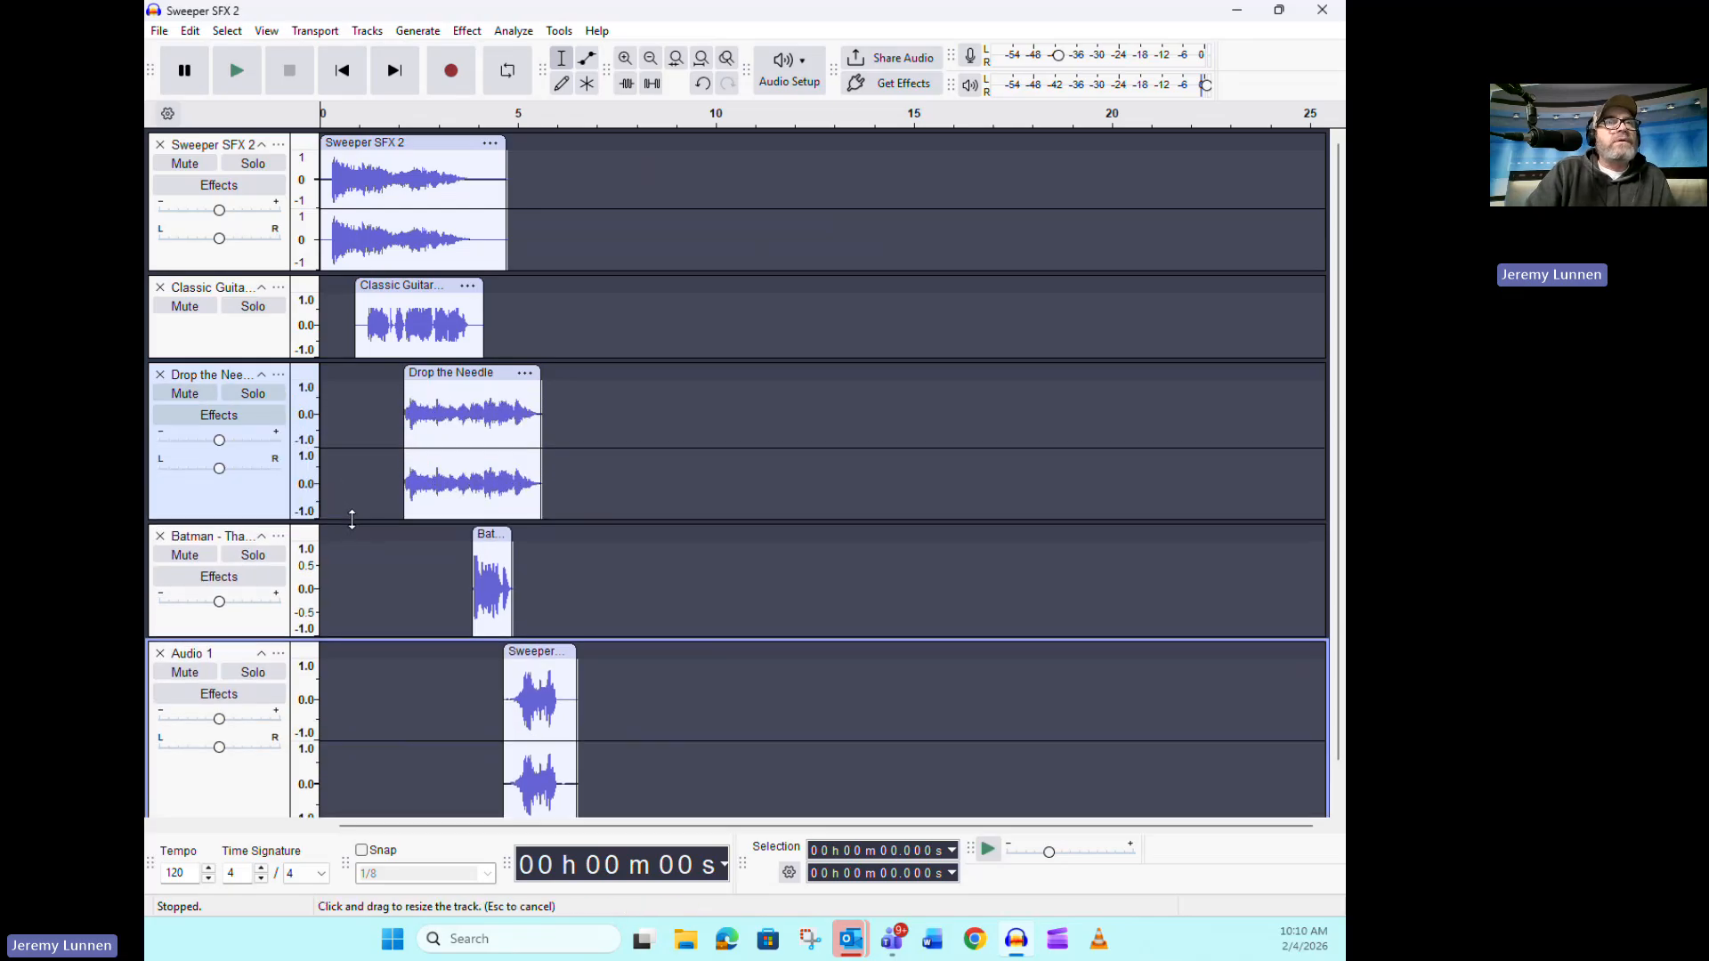
{"action": "left_click", "coordinate": [219, 452]}
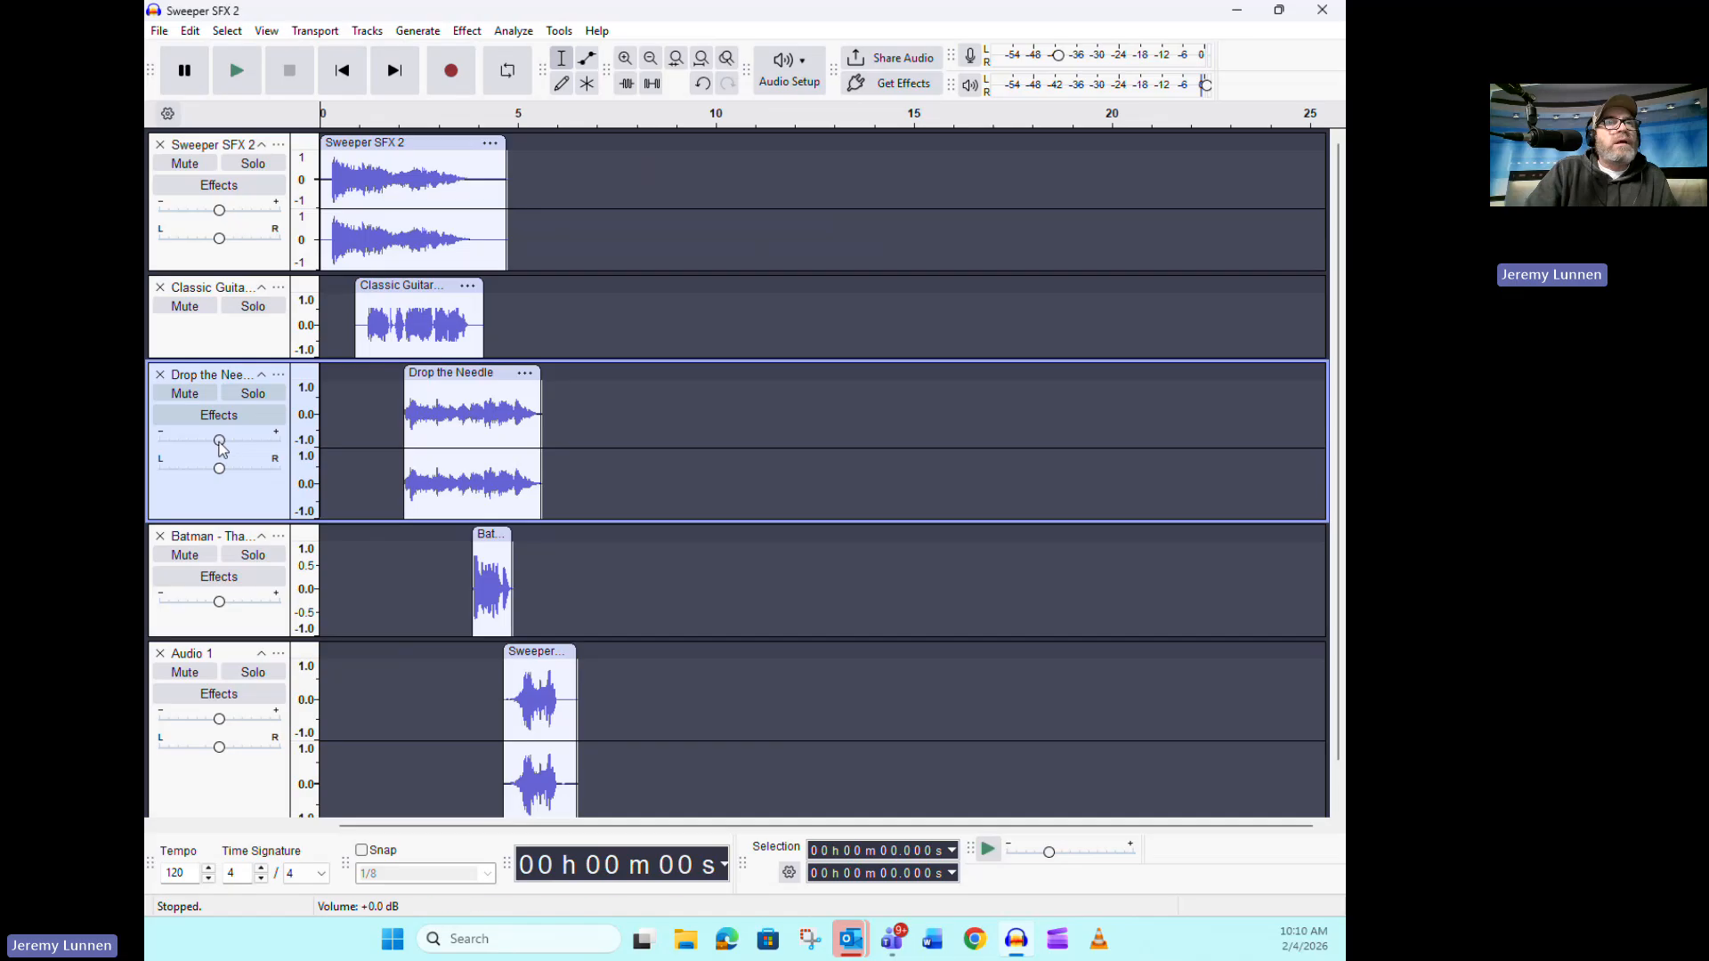
{"action": "left_click_drag", "start_coordinate": [219, 446], "coordinate": [212, 447]}
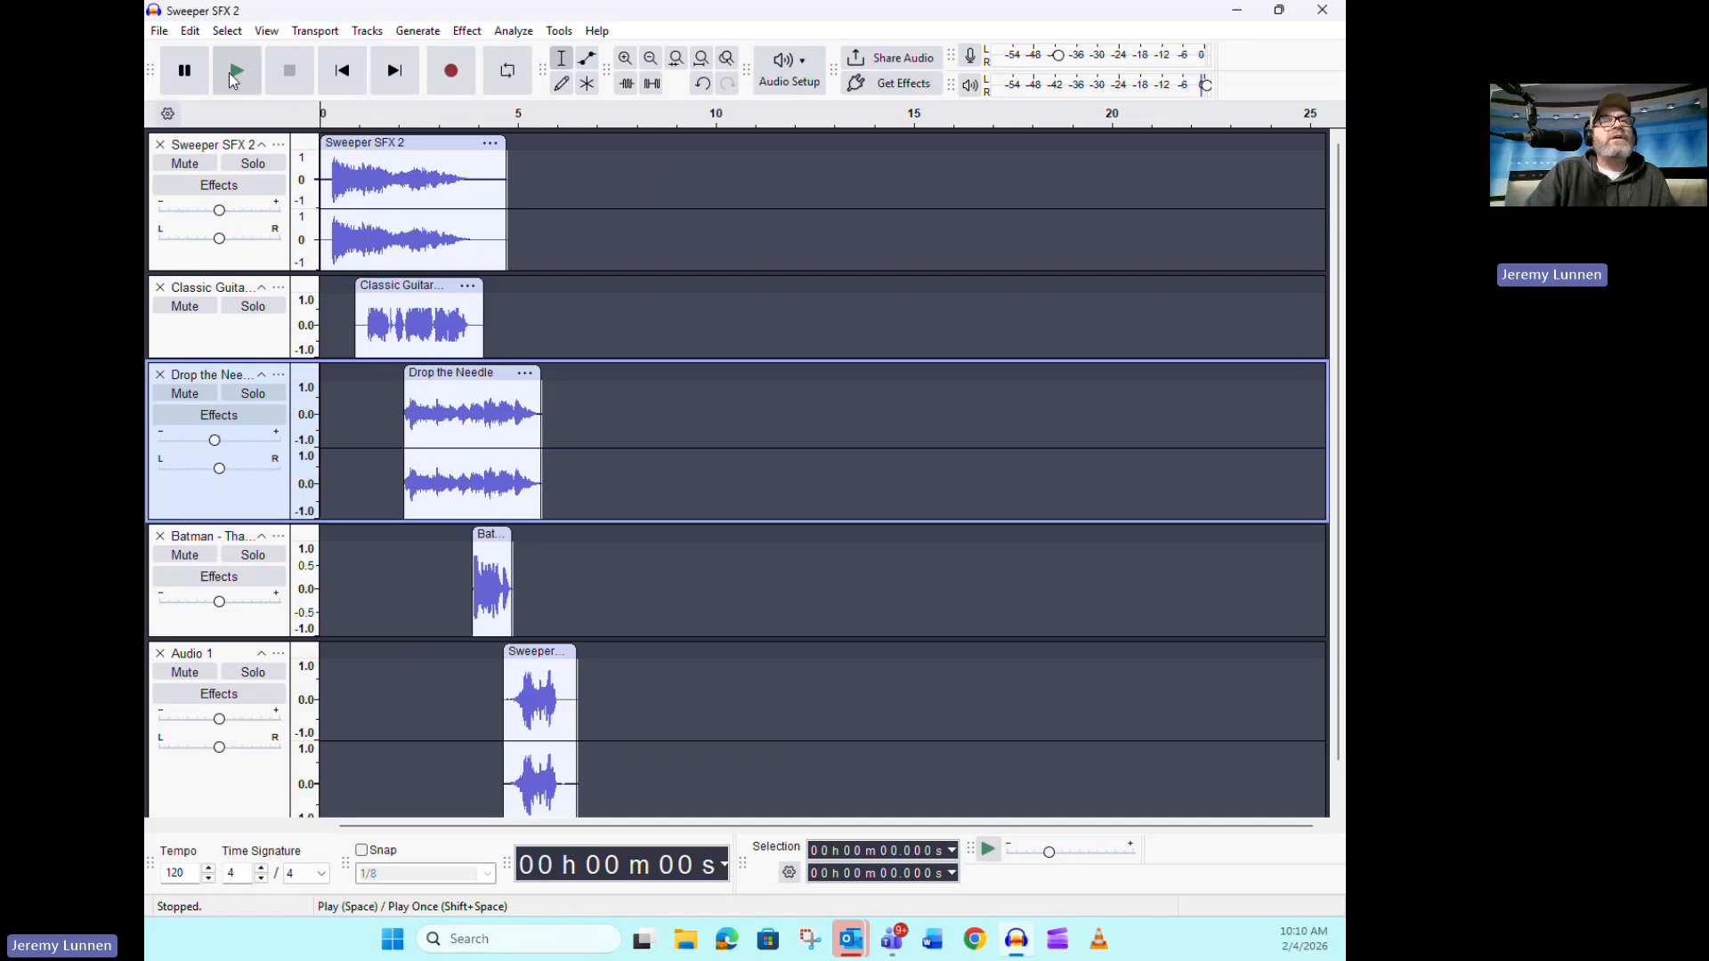
{"action": "left_click", "coordinate": [231, 75]}
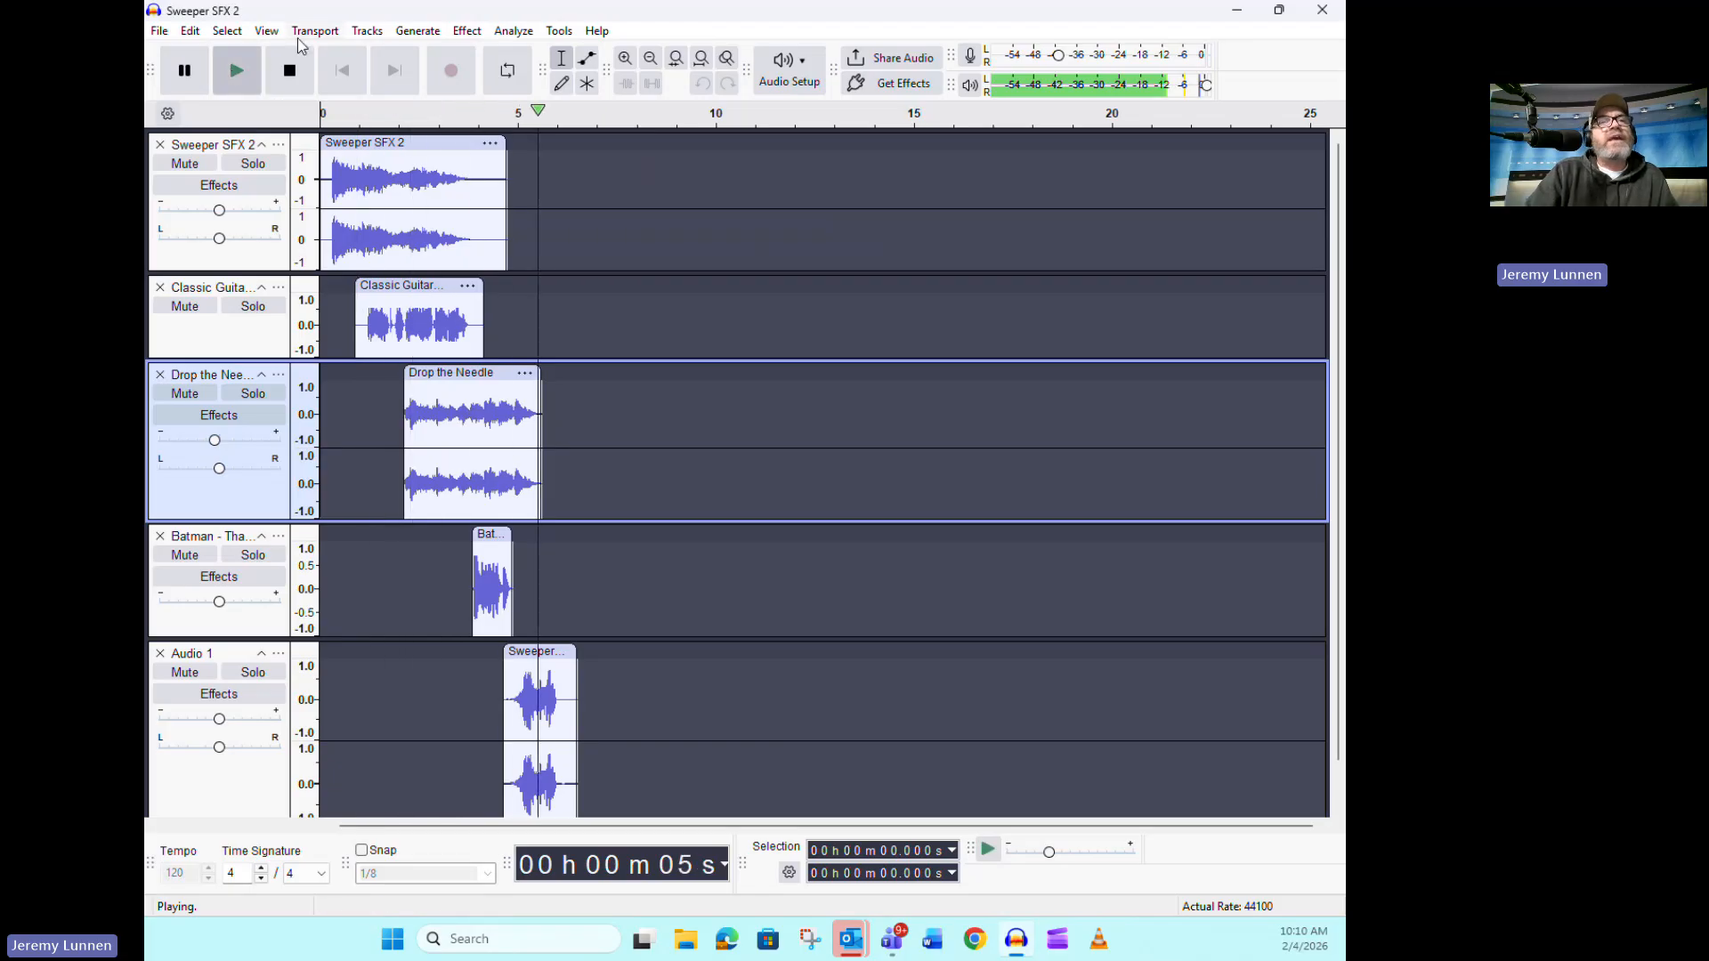
{"action": "left_click", "coordinate": [292, 69]}
Shift the Audio 1 Sweeper clip earlier to start at about 4.3 s, checking the overlap by playing from about 3.4 s
{"action": "left_click_drag", "start_coordinate": [548, 653], "coordinate": [540, 653]}
{"action": "left_click", "coordinate": [452, 580]}
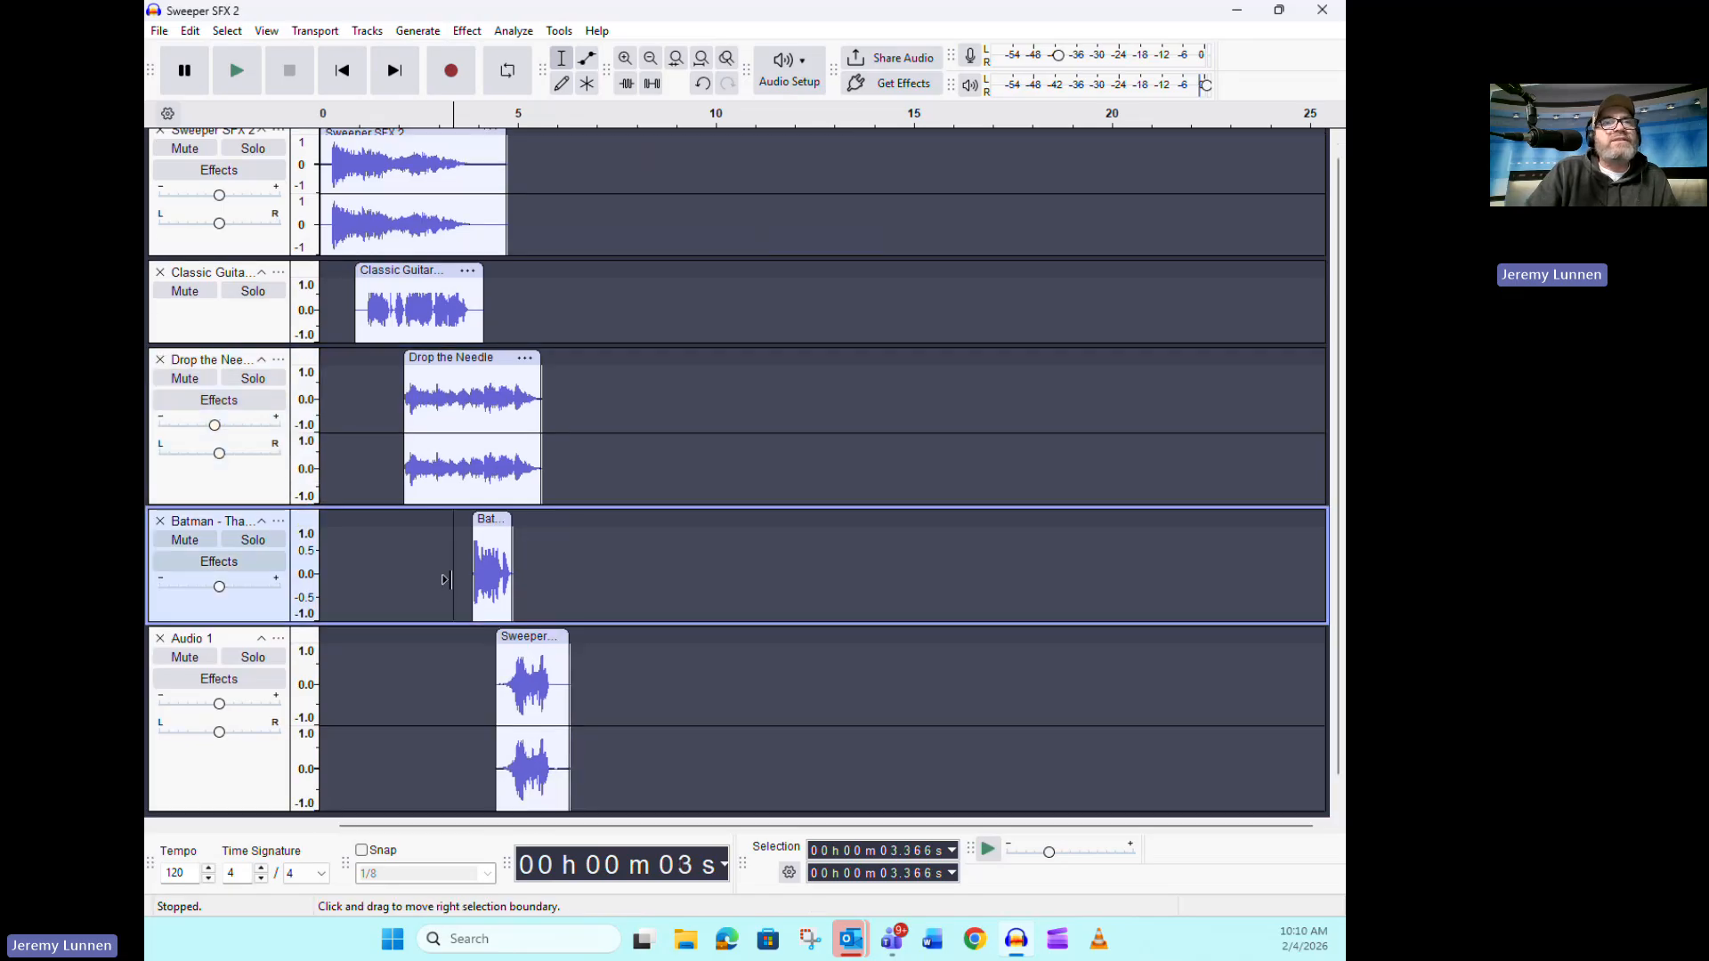
{"action": "left_click", "coordinate": [253, 84]}
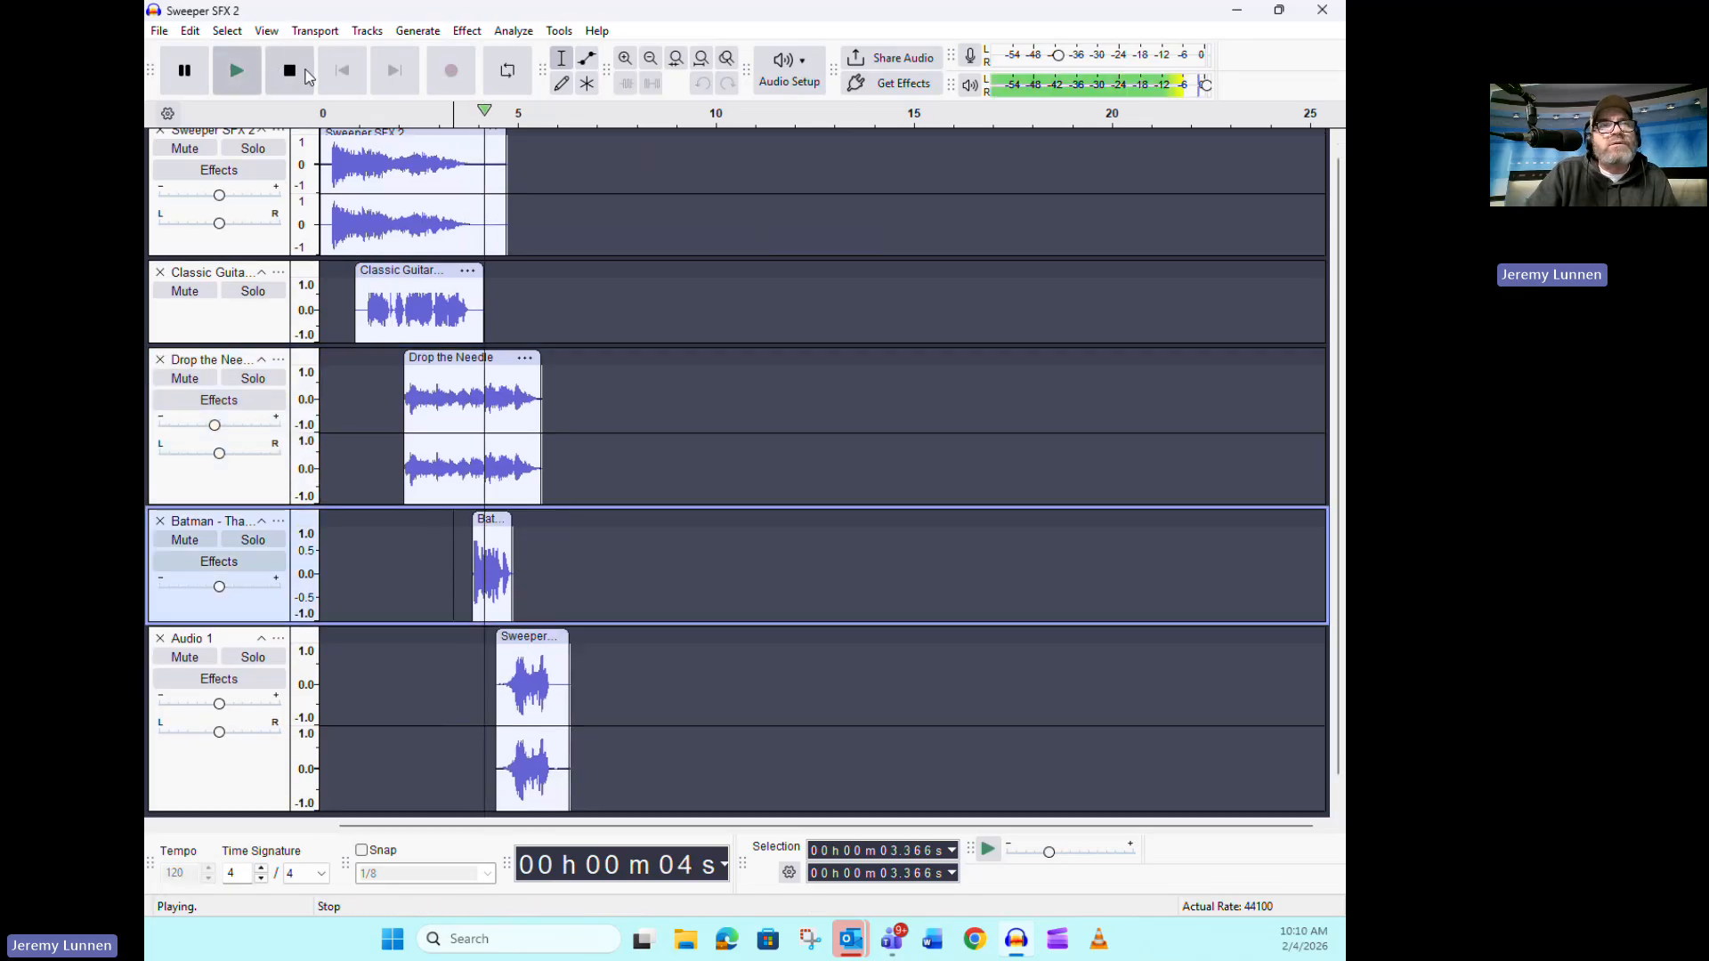
{"action": "left_click", "coordinate": [307, 76]}
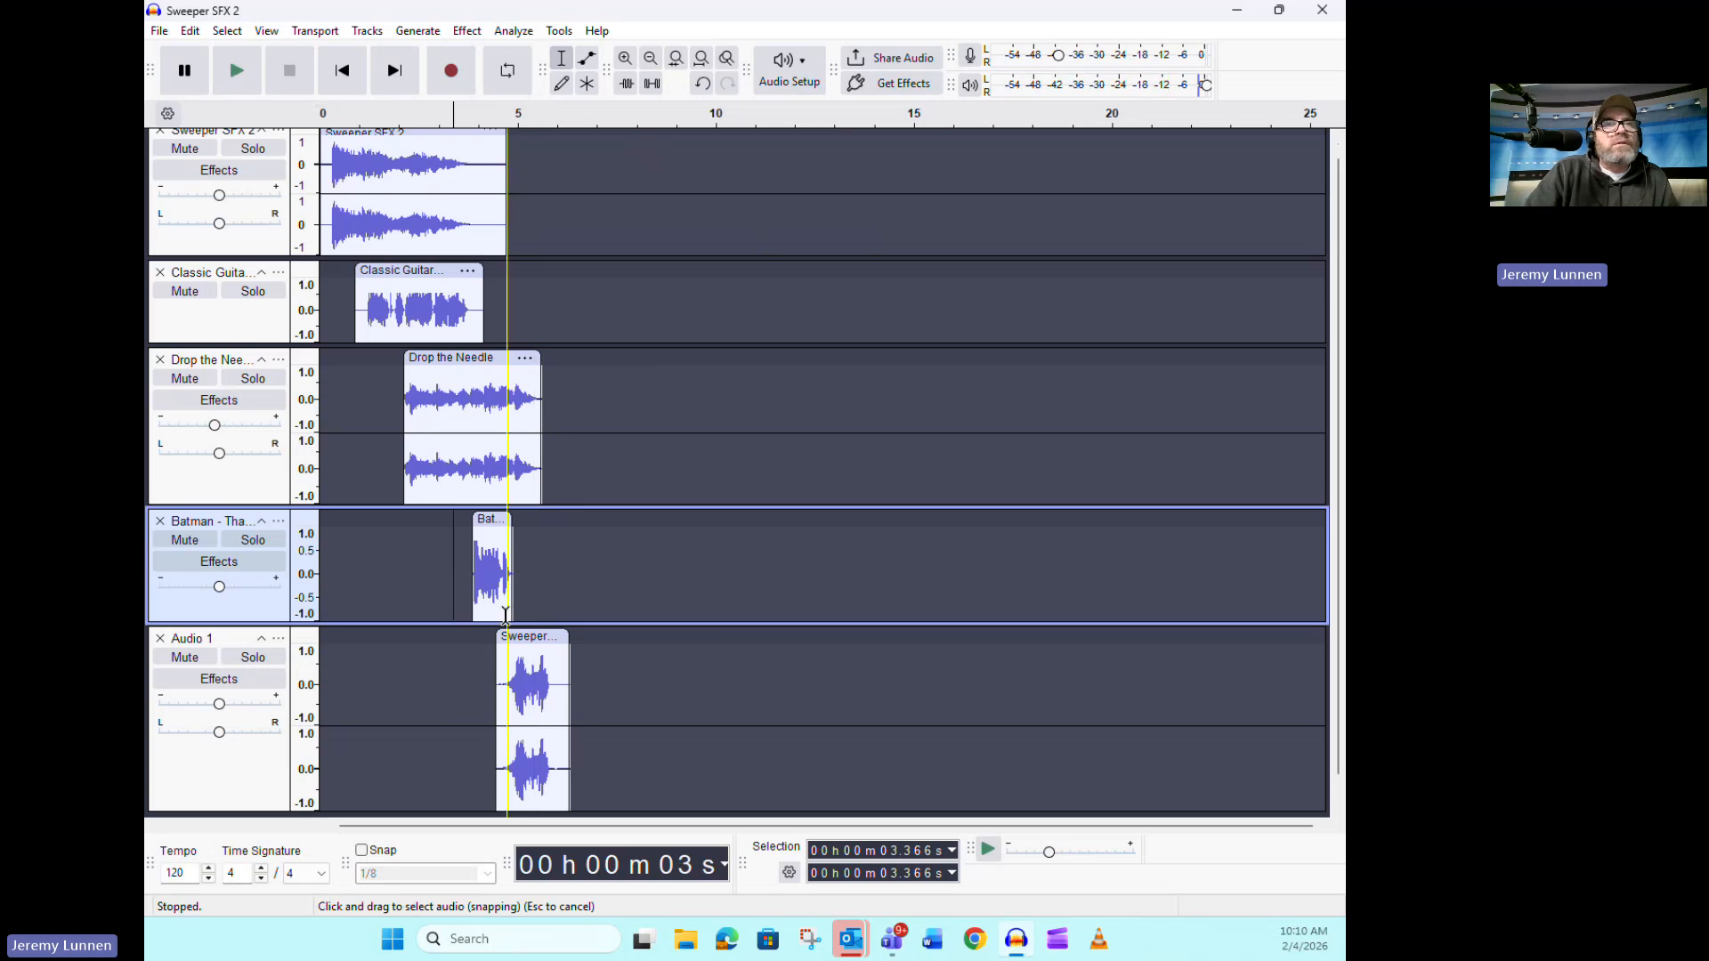
{"action": "left_click_drag", "start_coordinate": [527, 624], "coordinate": [521, 623]}
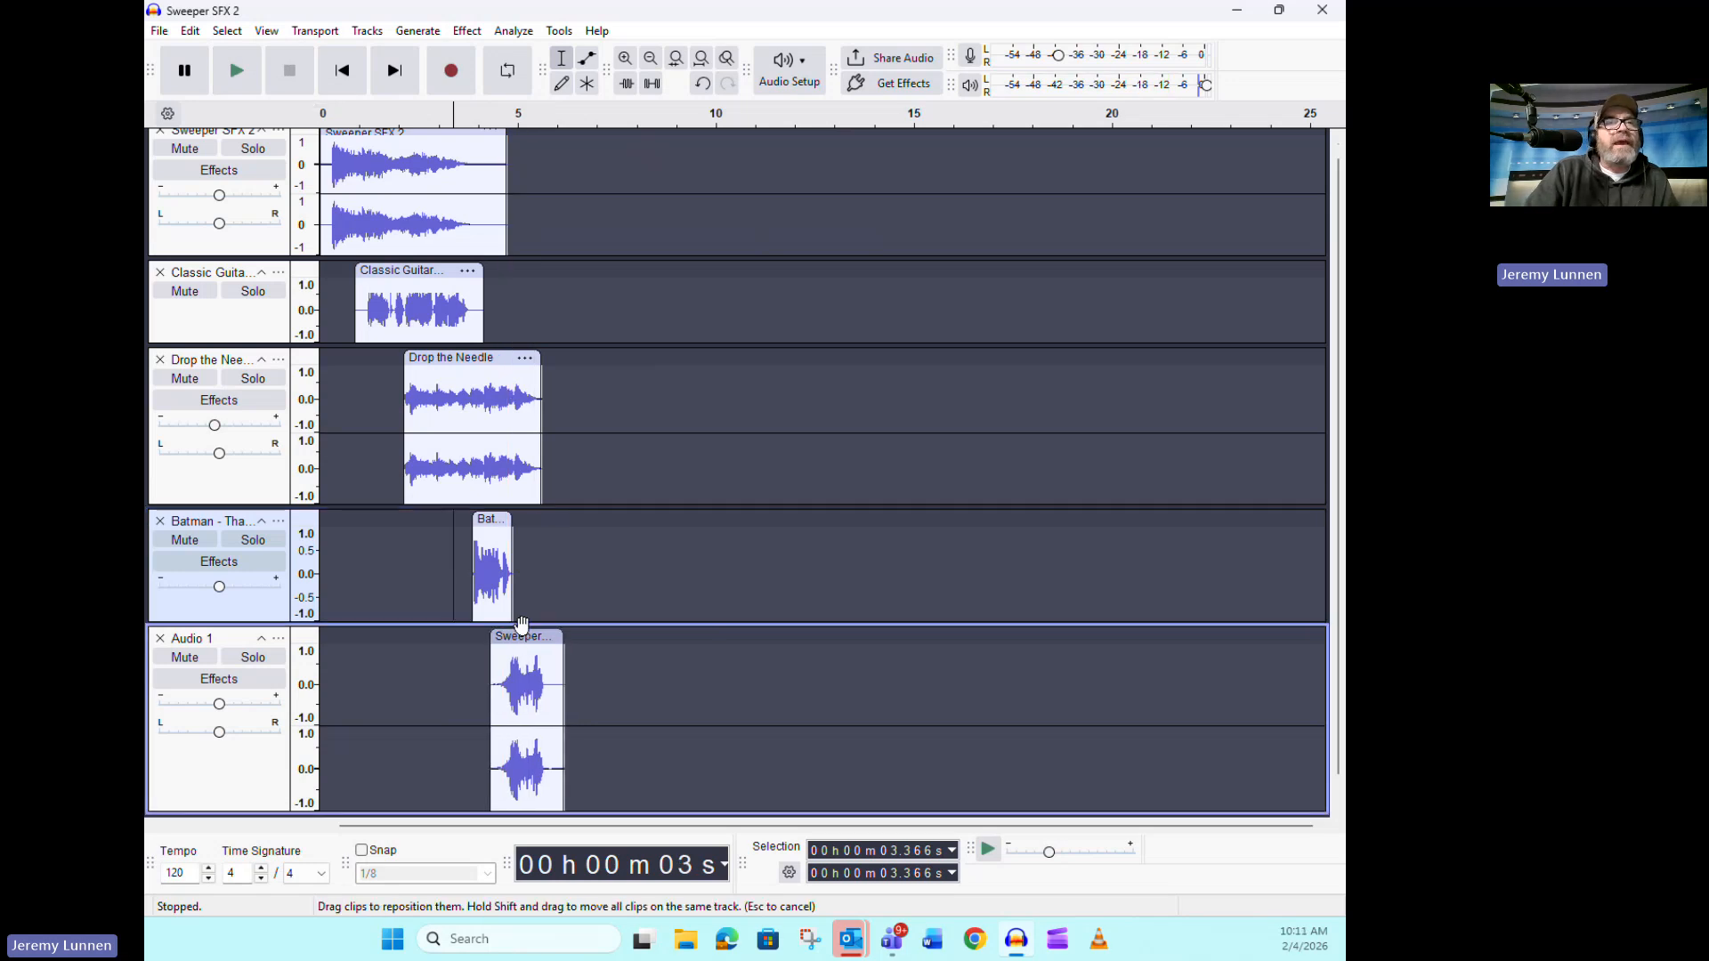
Delete the end of the Drop the Needle clip after about 5.19 s and apply Fade Out from about 4.53 s to its new end
{"action": "left_click_drag", "start_coordinate": [526, 467], "coordinate": [539, 471]}
{"action": "key", "text": "Delete"}
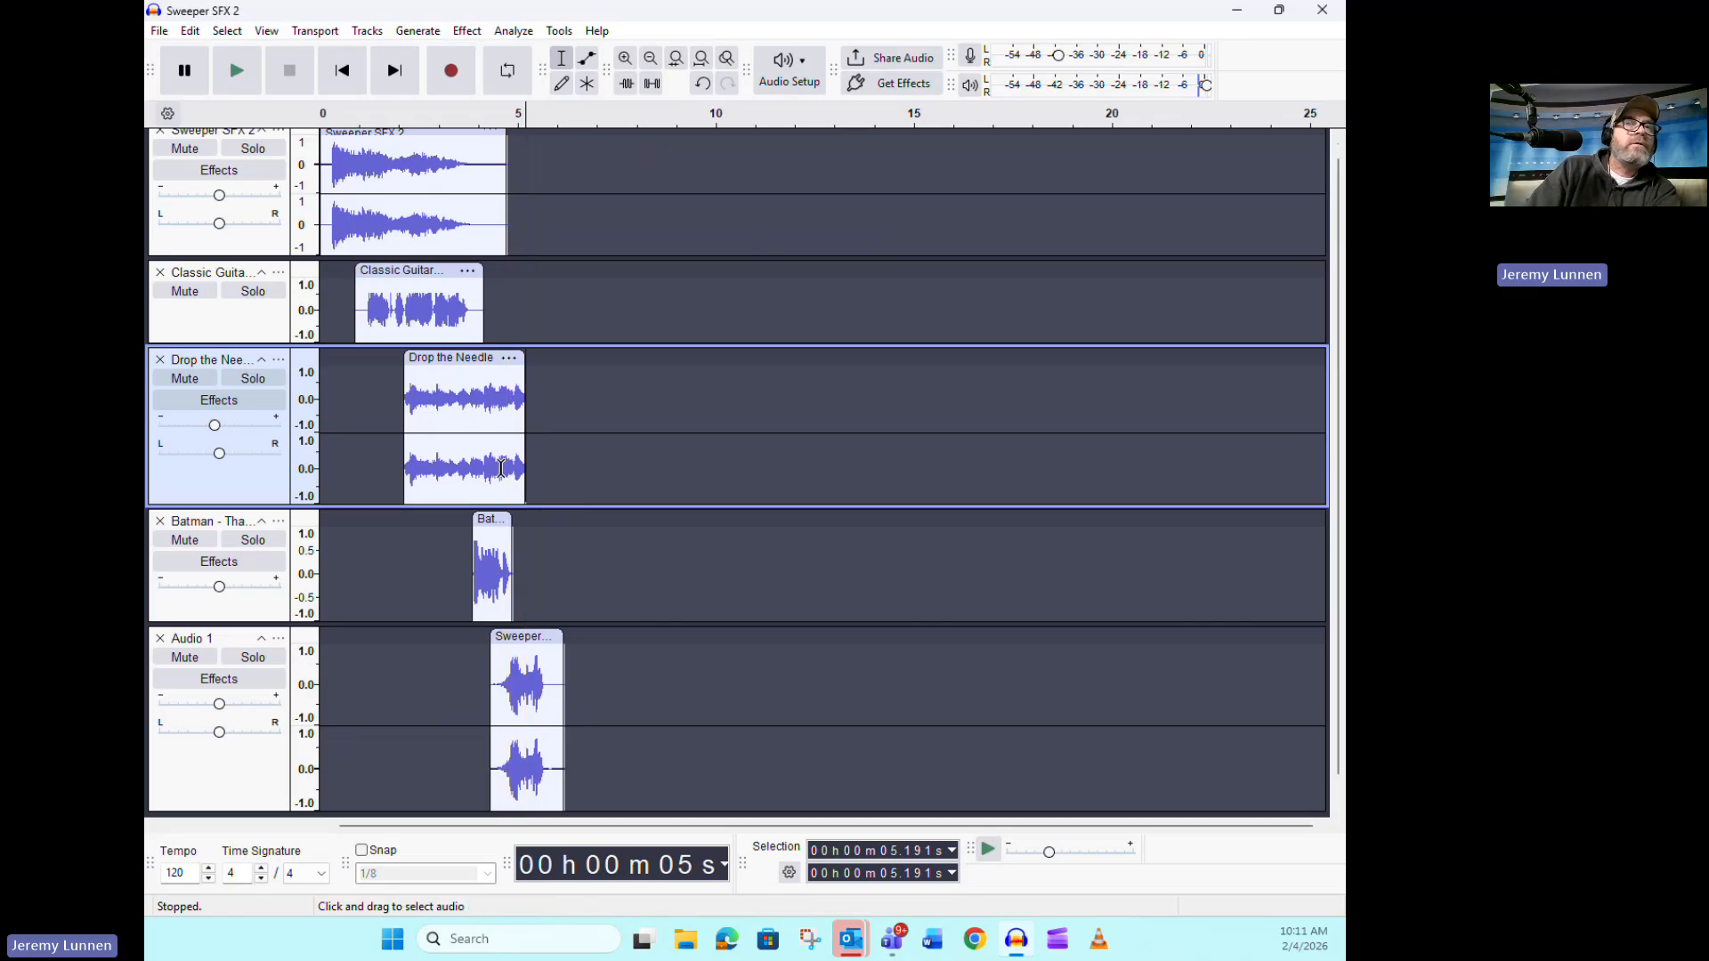
{"action": "left_click_drag", "start_coordinate": [499, 467], "coordinate": [526, 468]}
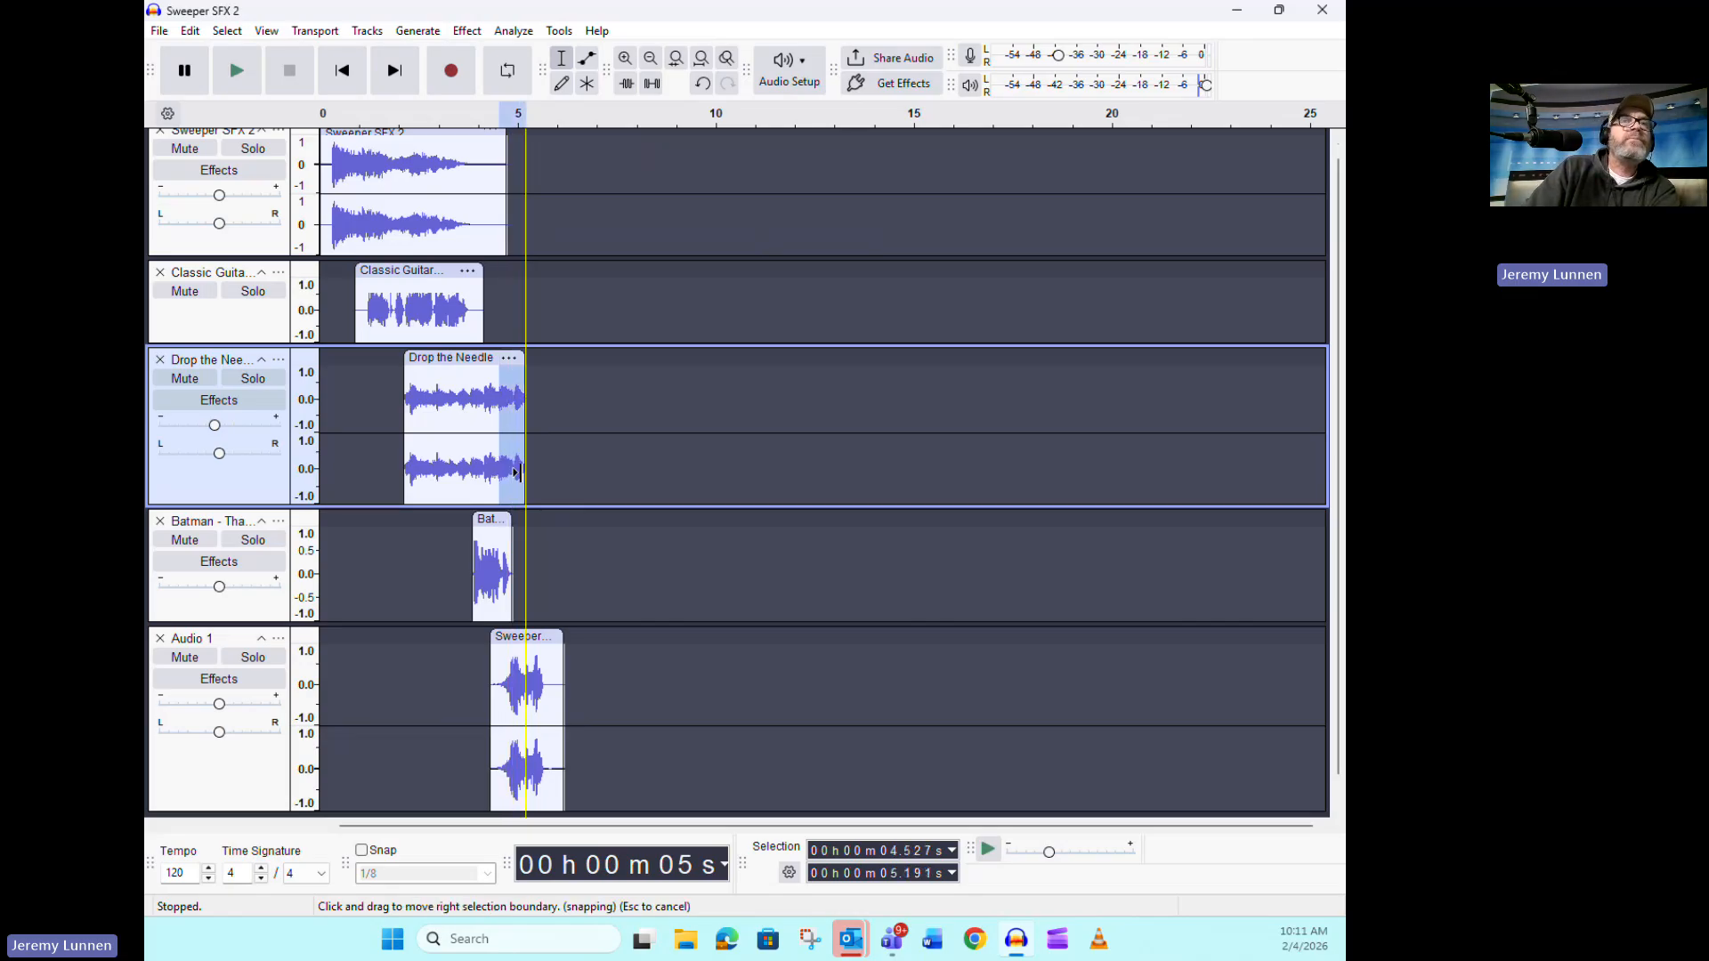
{"action": "left_click", "coordinate": [467, 30]}
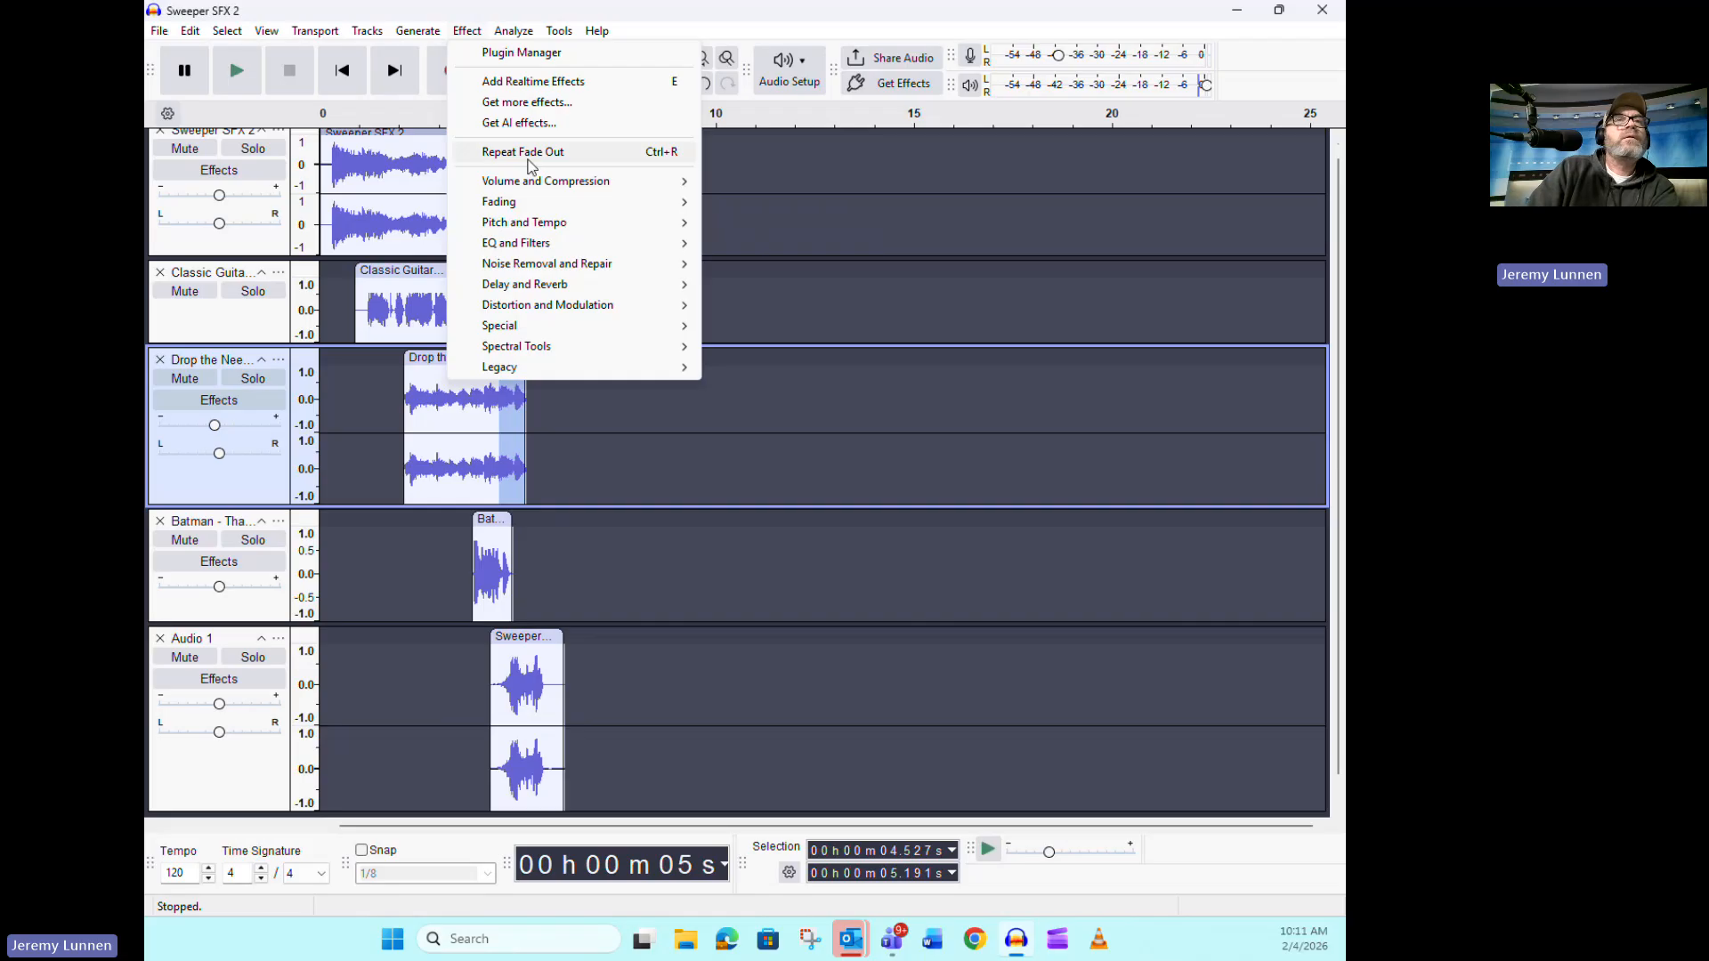
{"action": "mouse_move", "coordinate": [620, 213]}
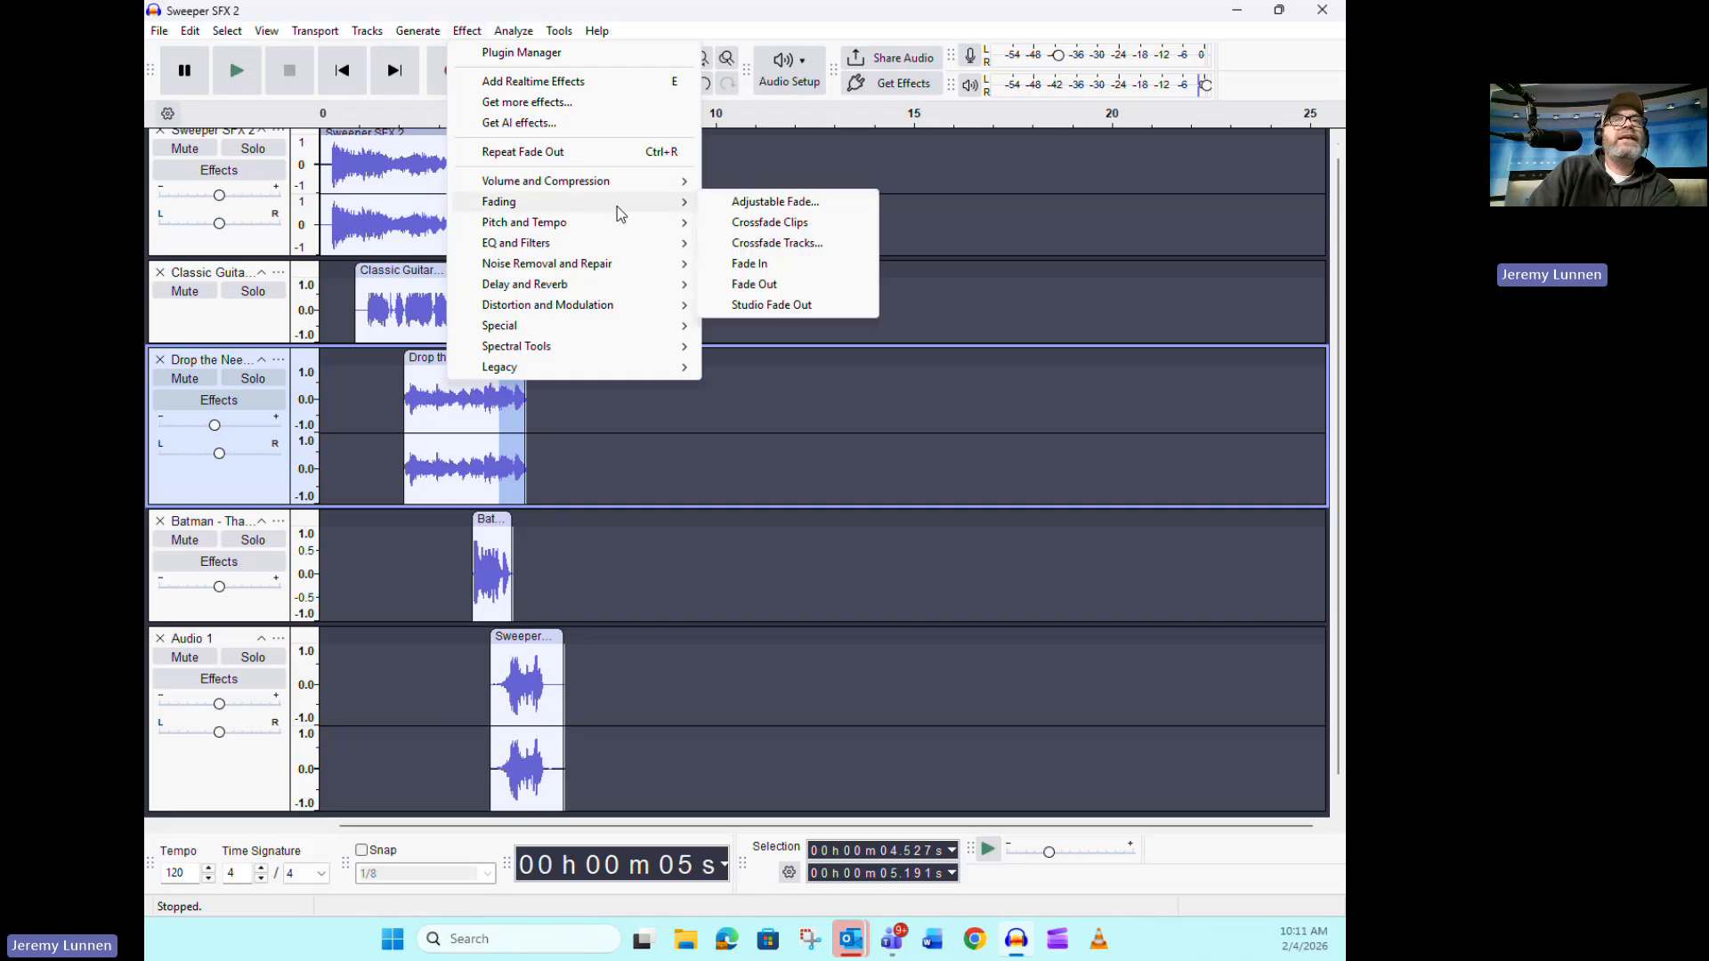
{"action": "left_click", "coordinate": [754, 284]}
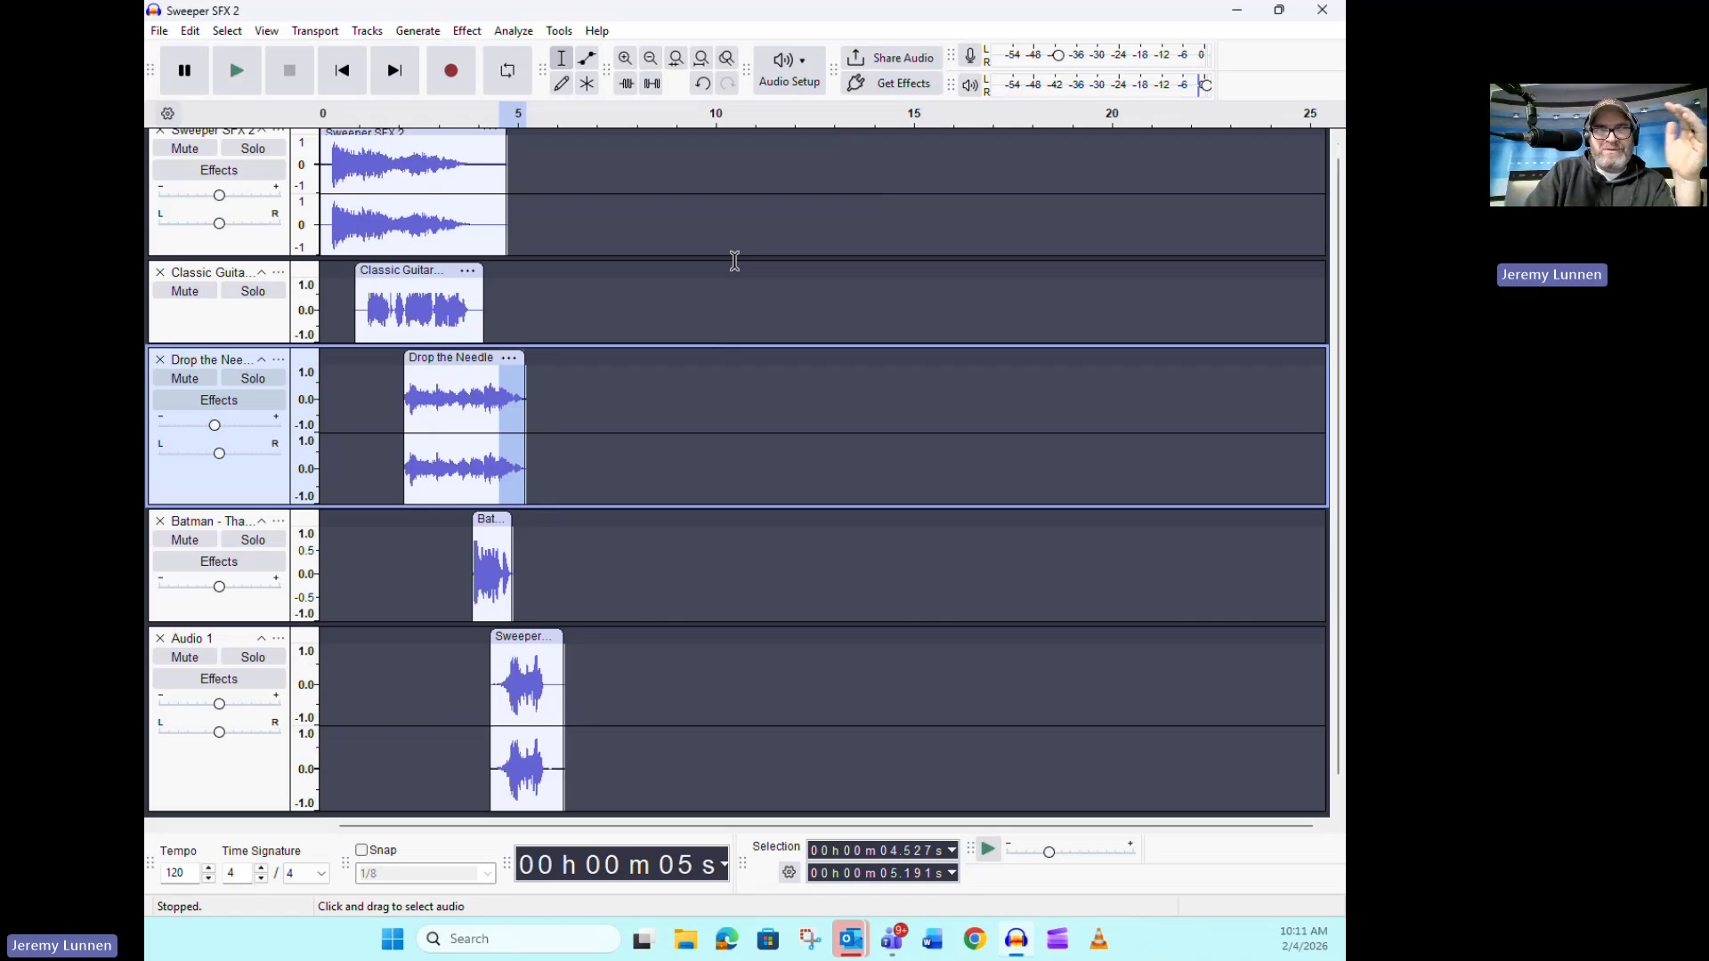
Play the whole arrangement twice from the start to check the timing and the new fade
{"action": "left_click", "coordinate": [682, 399]}
{"action": "left_click", "coordinate": [342, 70]}
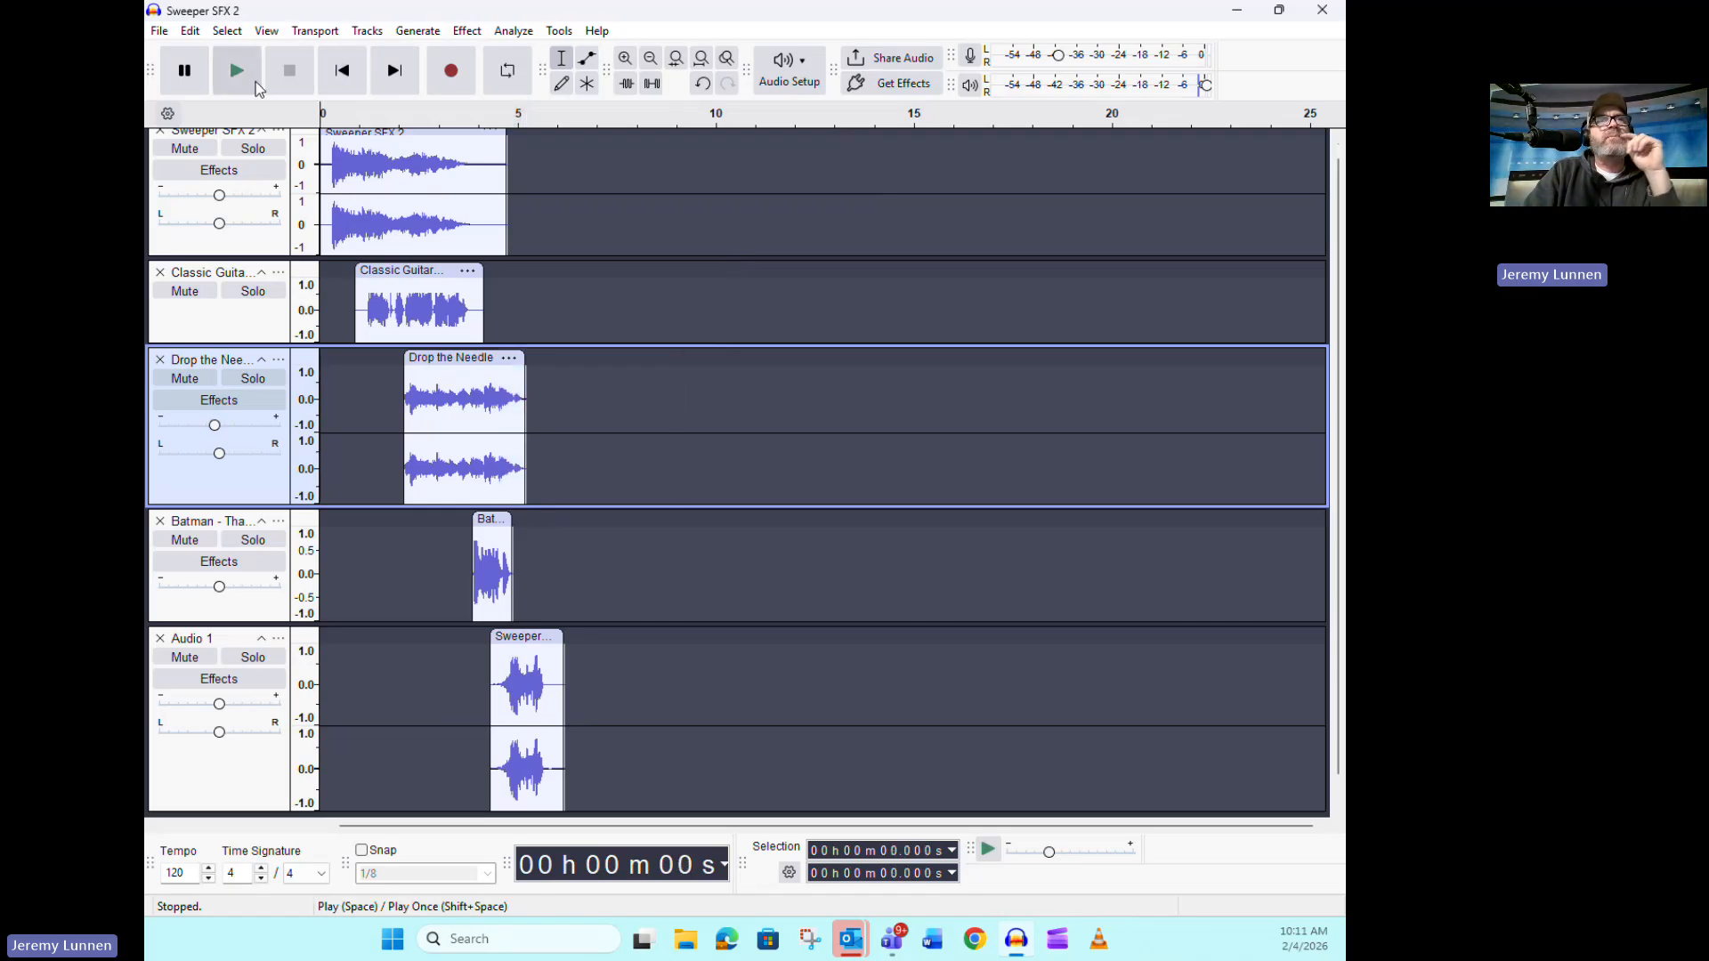
{"action": "left_click", "coordinate": [255, 82]}
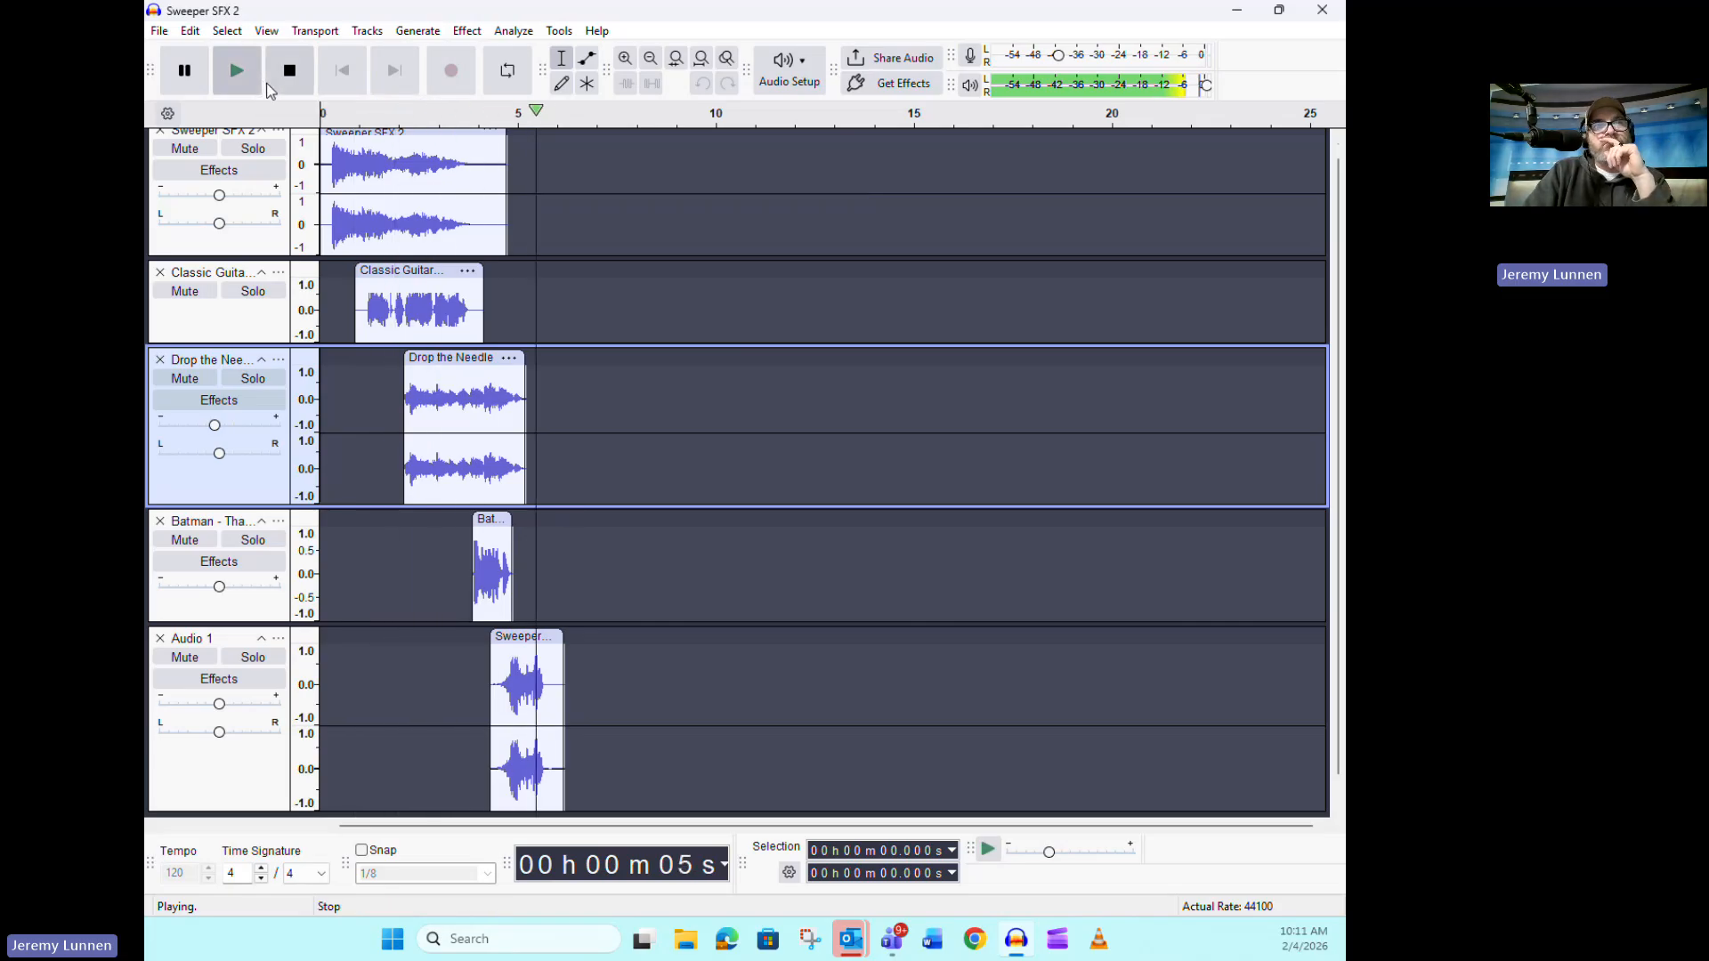
{"action": "left_click", "coordinate": [270, 86]}
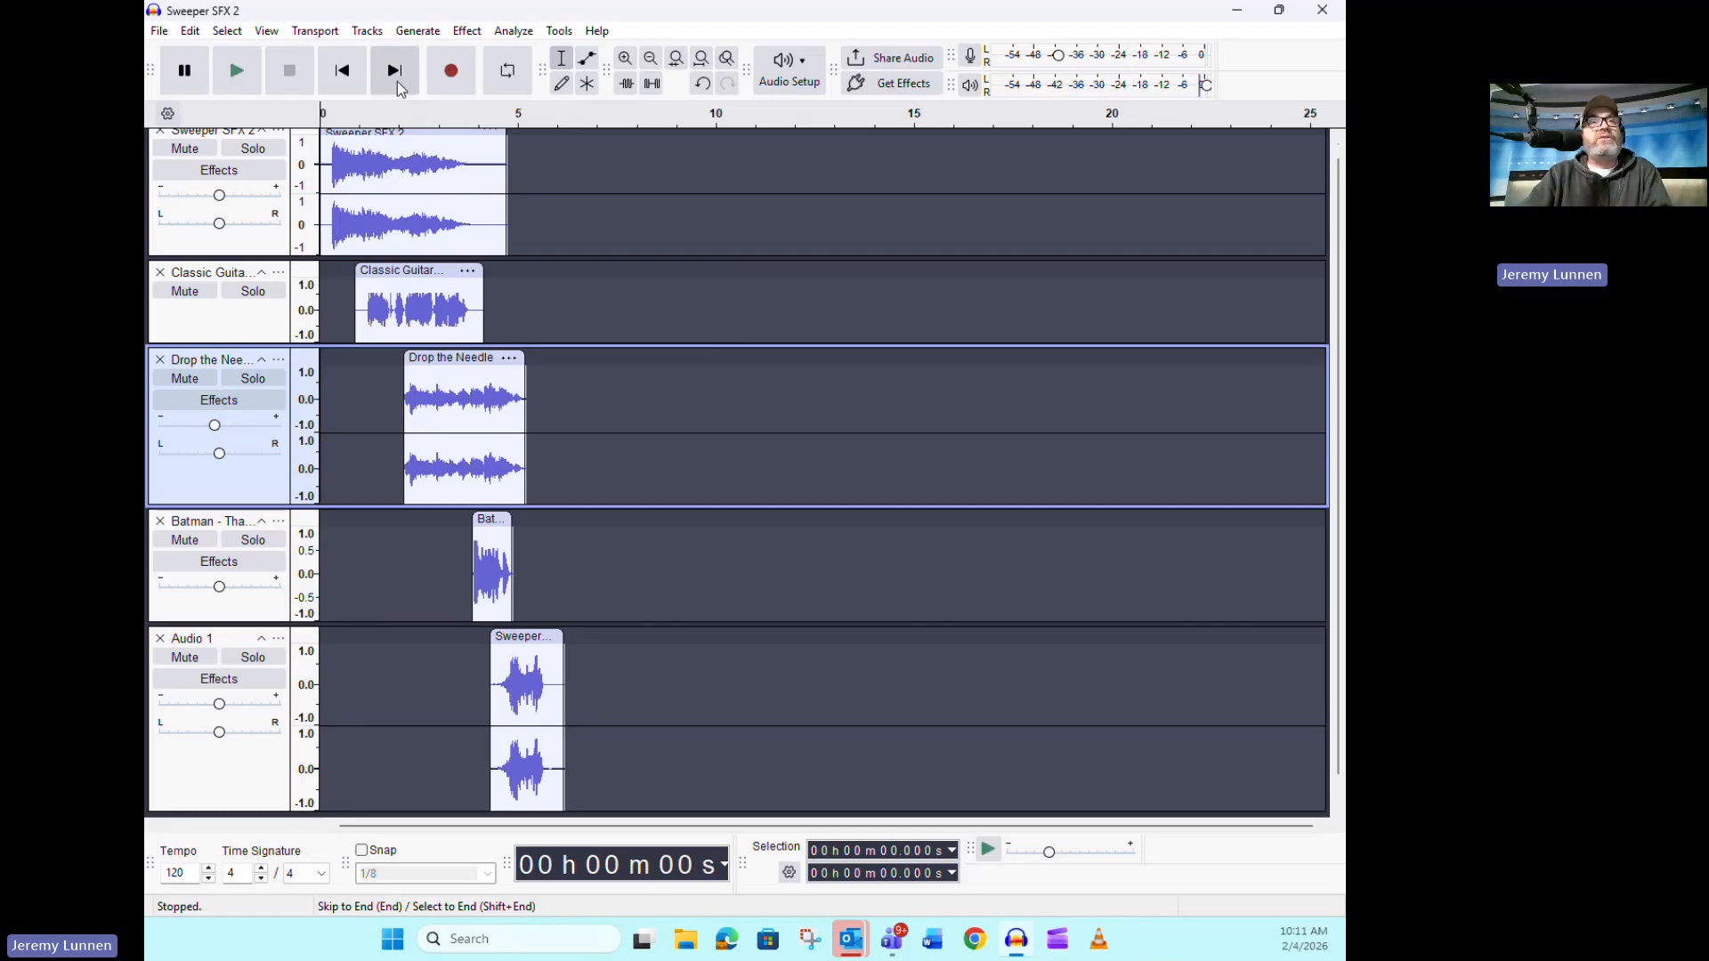
{"action": "left_click", "coordinate": [346, 80]}
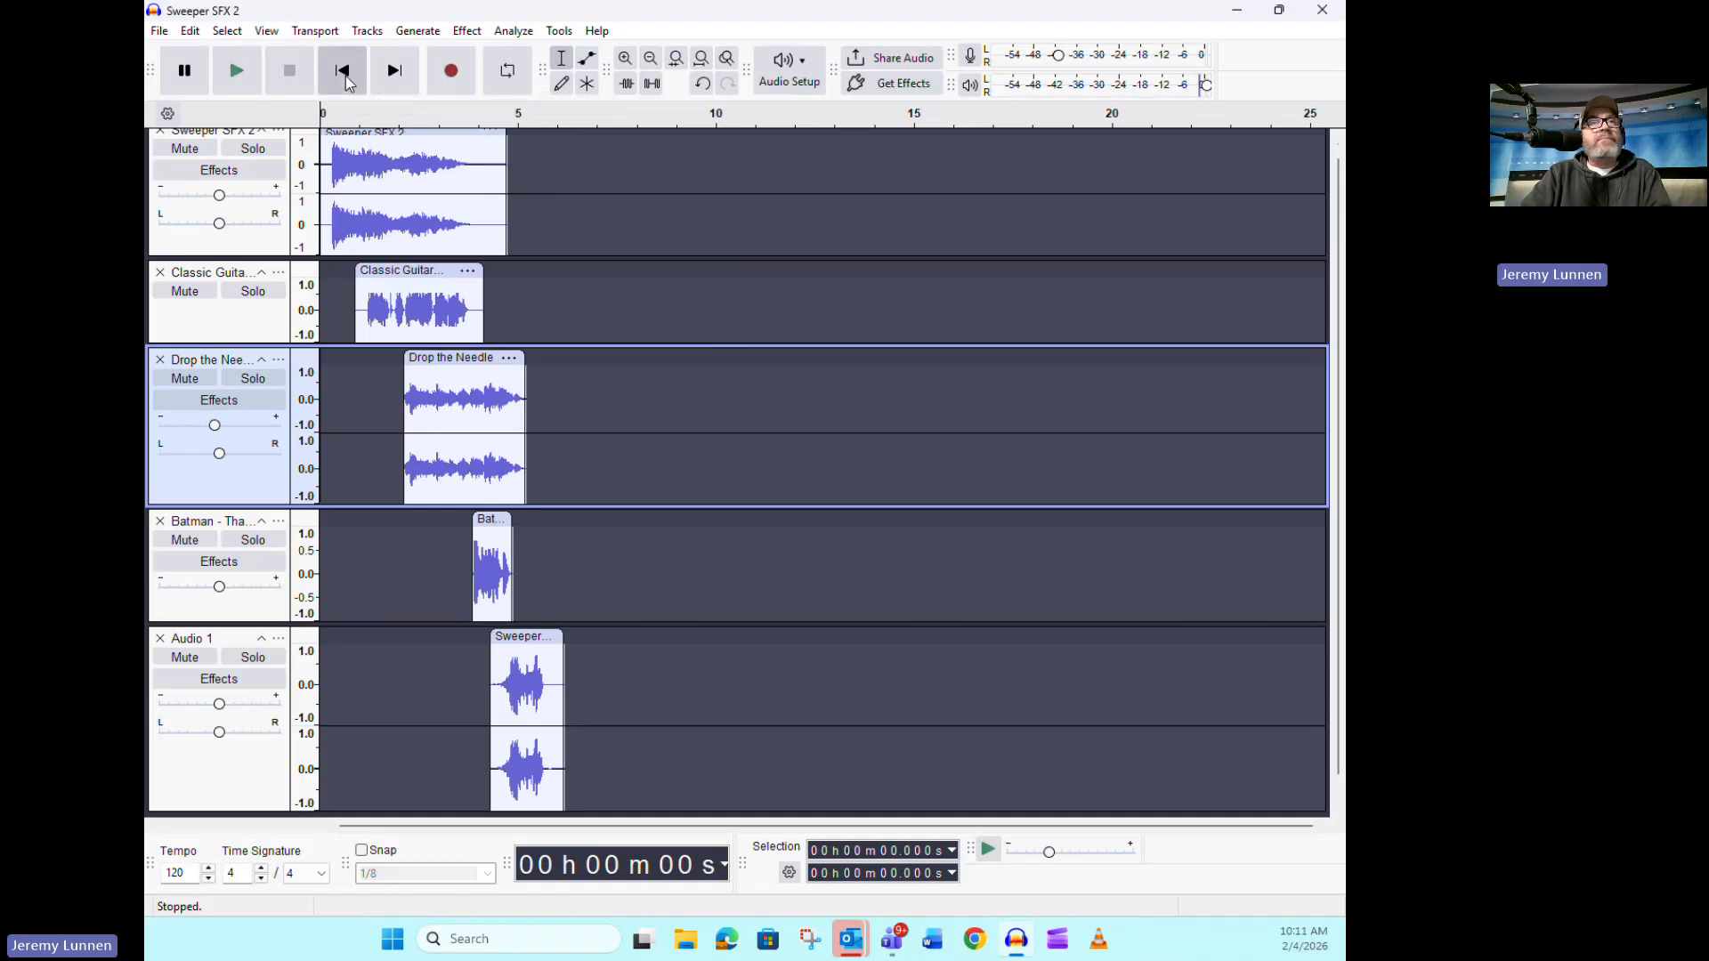
{"action": "left_click", "coordinate": [243, 79]}
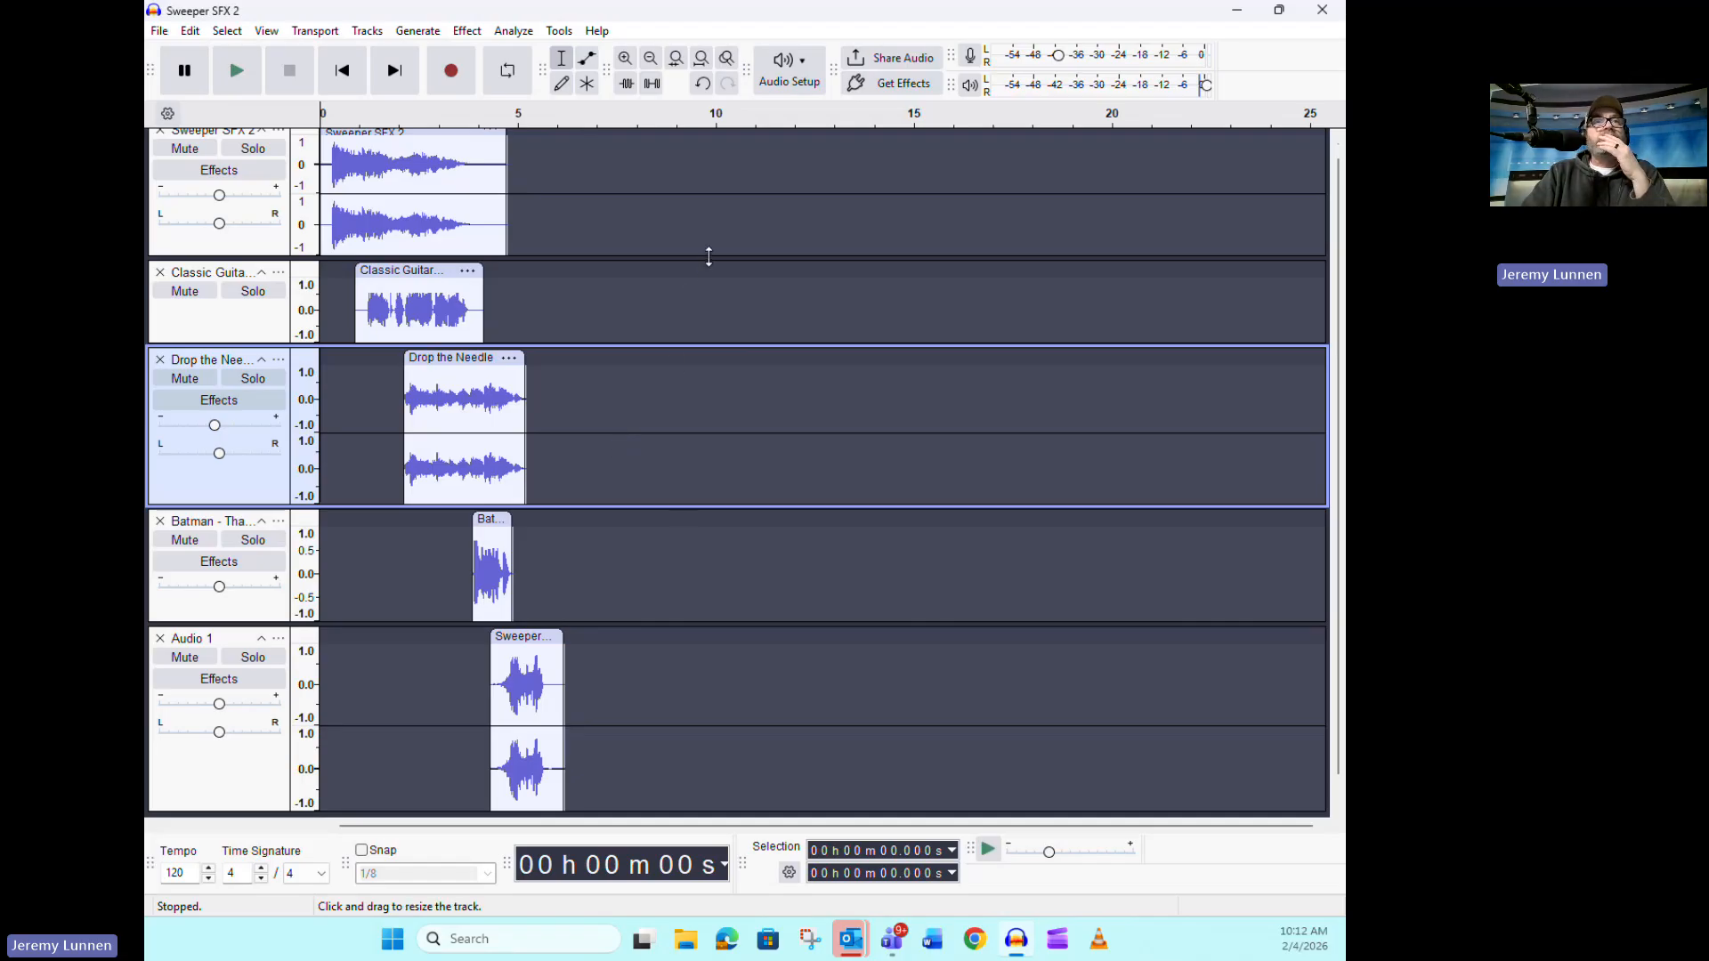
Reduce the heights of the Sweeper SFX 2, Drop the Needle, Batman and Audio 1 tracks to free space below them
{"action": "left_click_drag", "start_coordinate": [709, 257], "coordinate": [714, 229]}
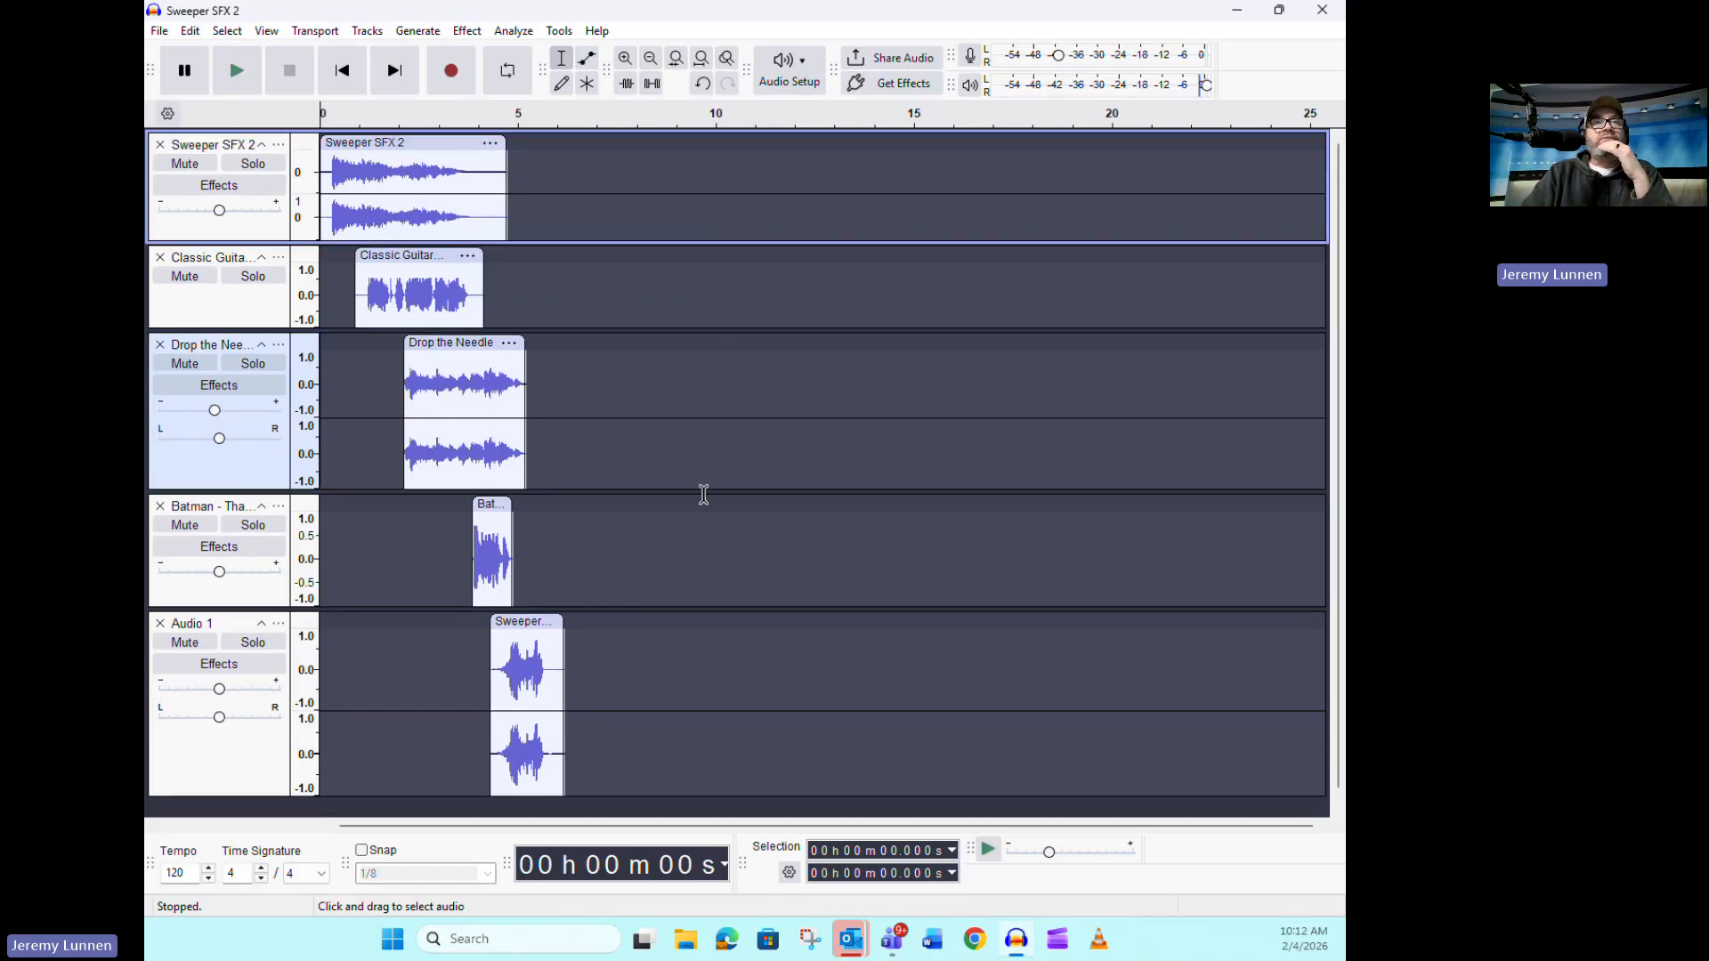
{"action": "left_click_drag", "start_coordinate": [703, 492], "coordinate": [702, 412]}
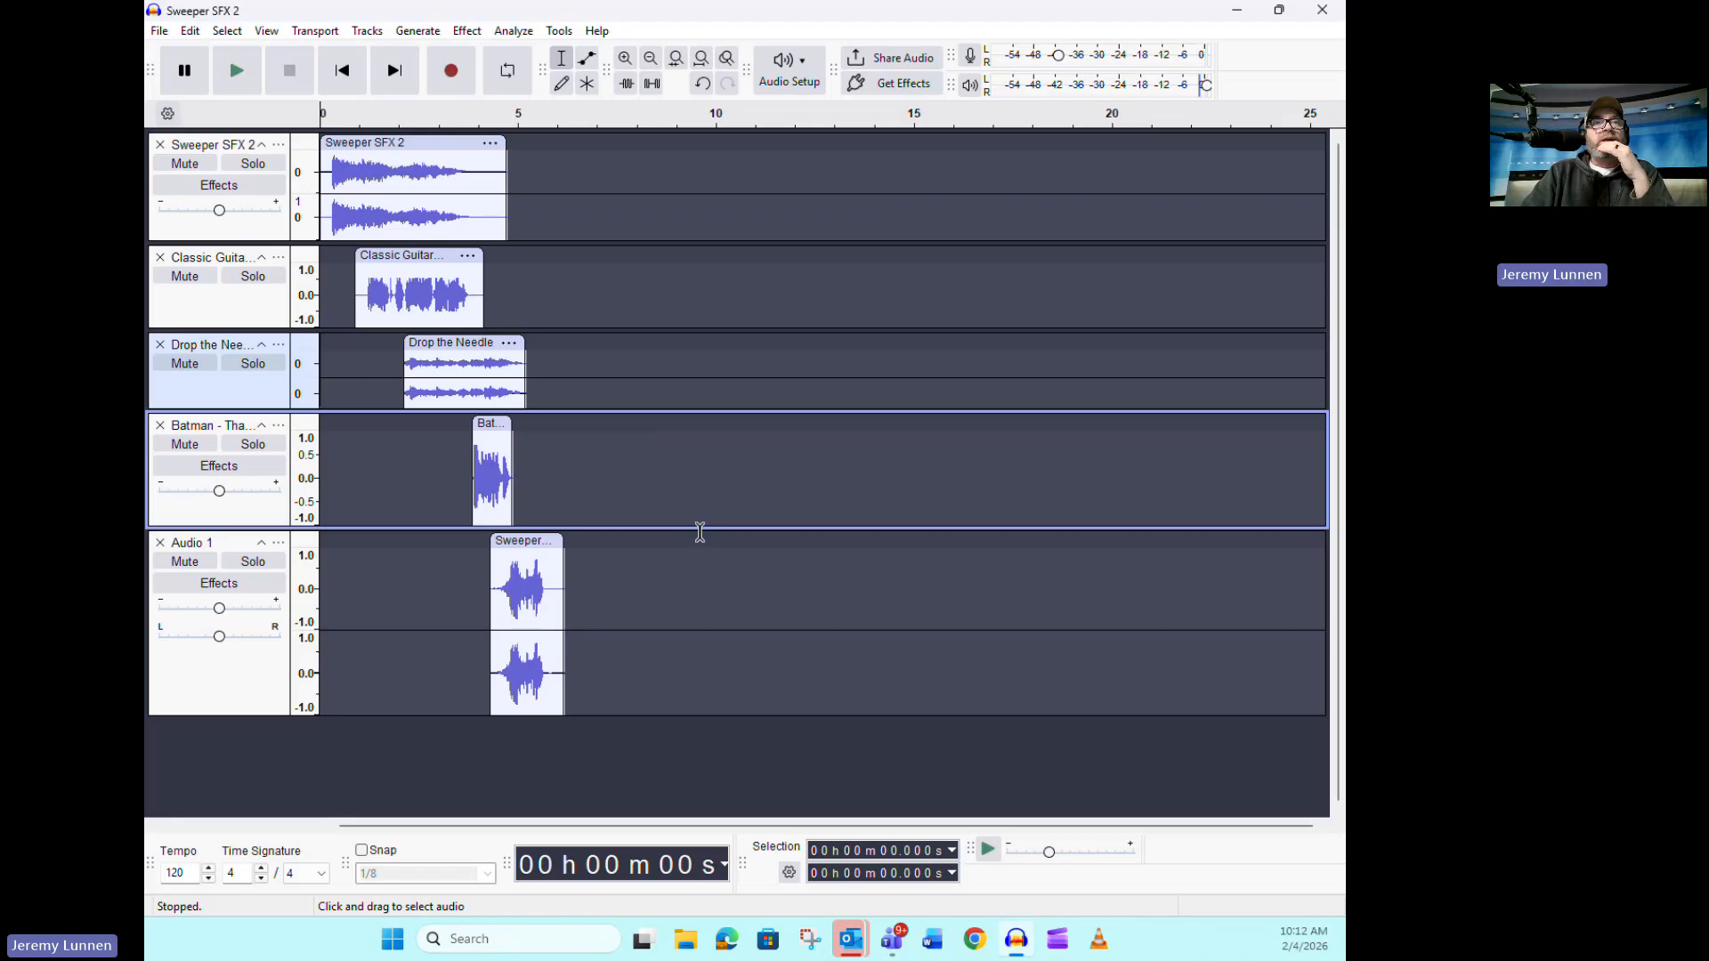
{"action": "left_click", "coordinate": [699, 532]}
{"action": "left_click_drag", "start_coordinate": [780, 527], "coordinate": [783, 494]}
{"action": "left_click_drag", "start_coordinate": [772, 683], "coordinate": [778, 629]}
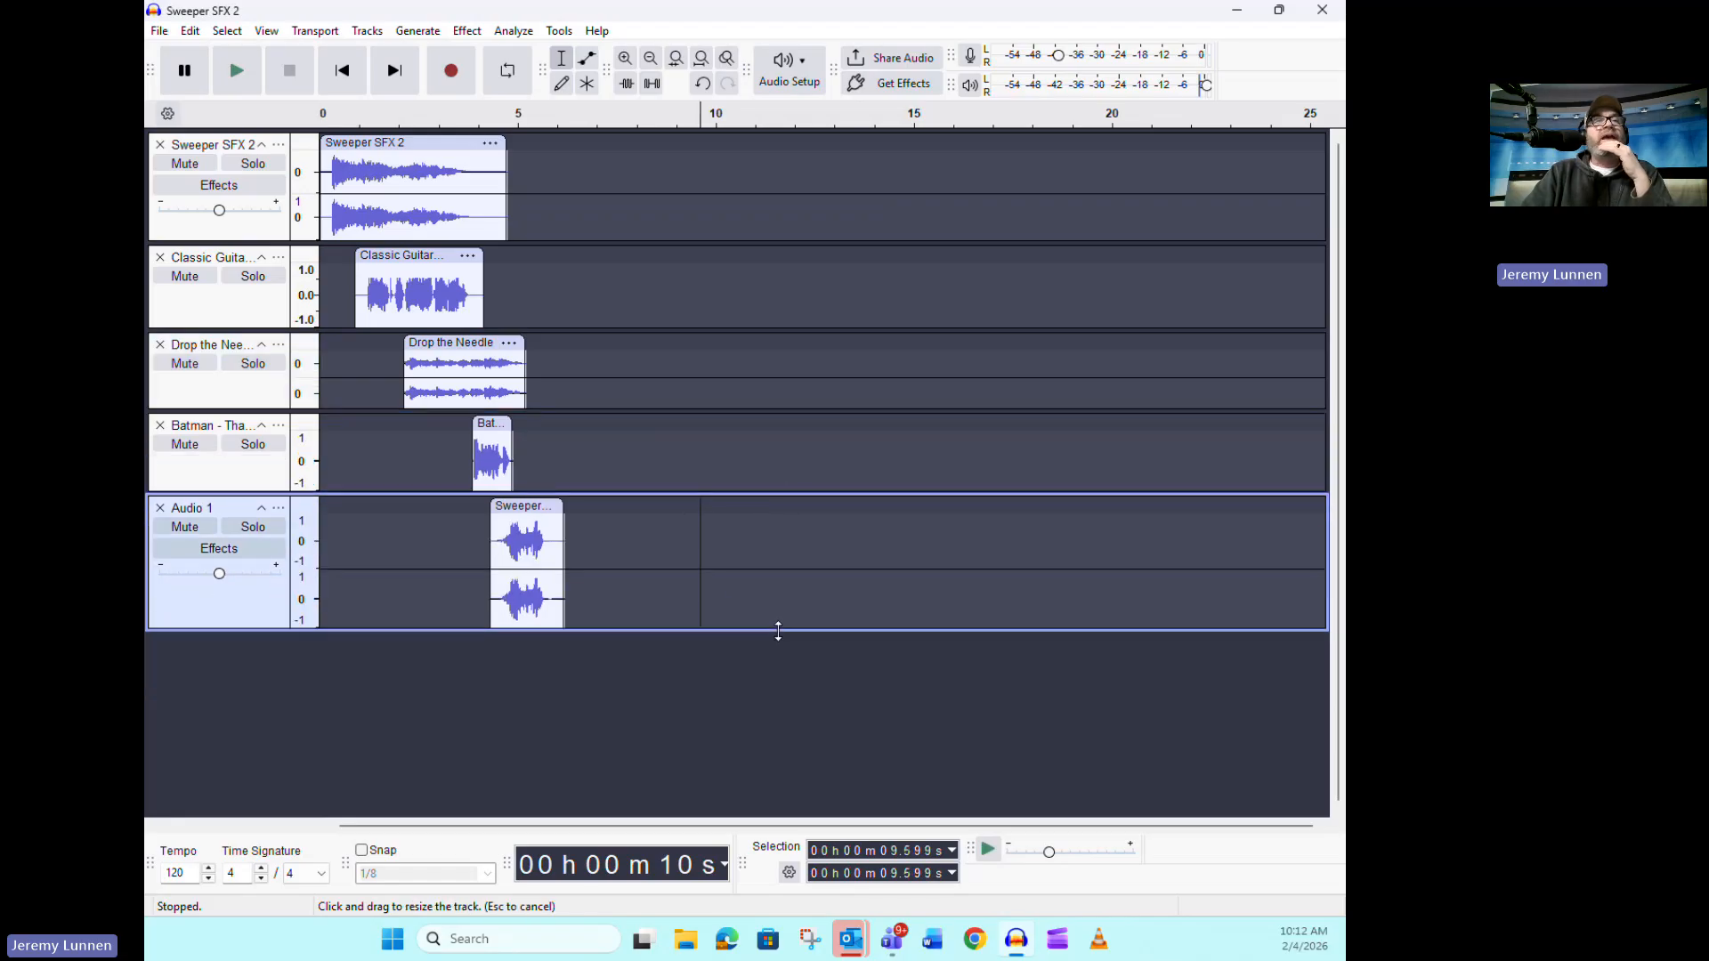
Start exporting the audio and choose the CGR Radio folder inside Backup > CGR as the destination
{"action": "left_click", "coordinate": [160, 32]}
{"action": "left_click", "coordinate": [233, 218]}
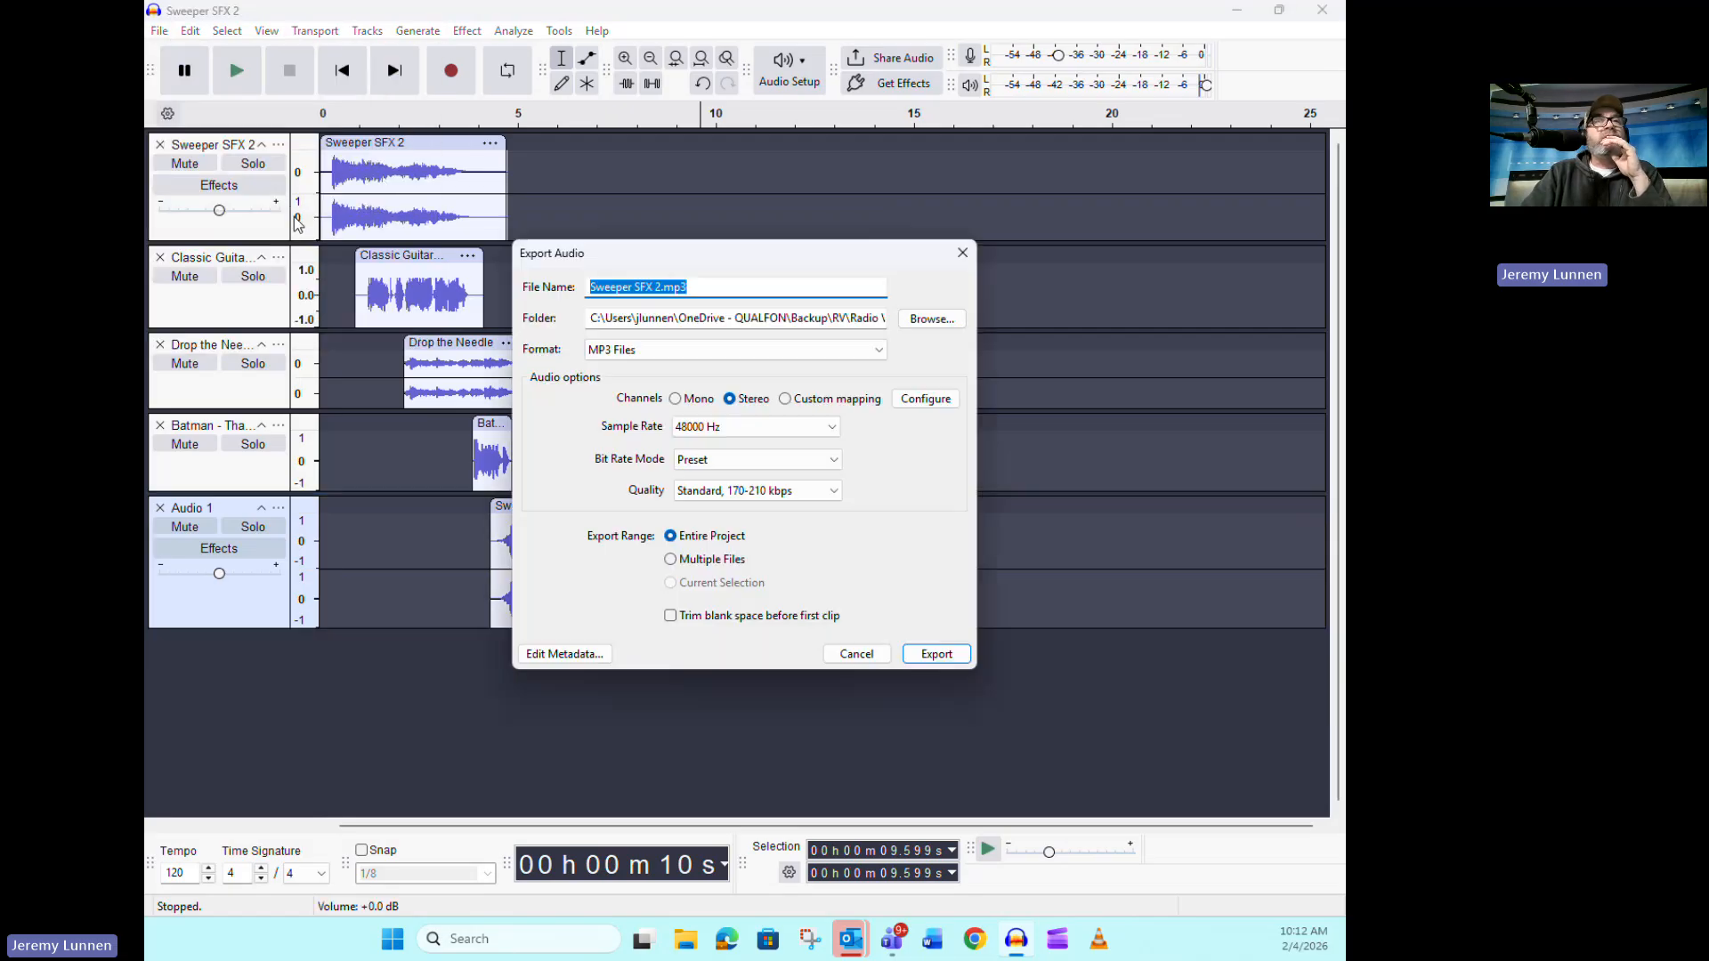
{"action": "left_click", "coordinate": [925, 320]}
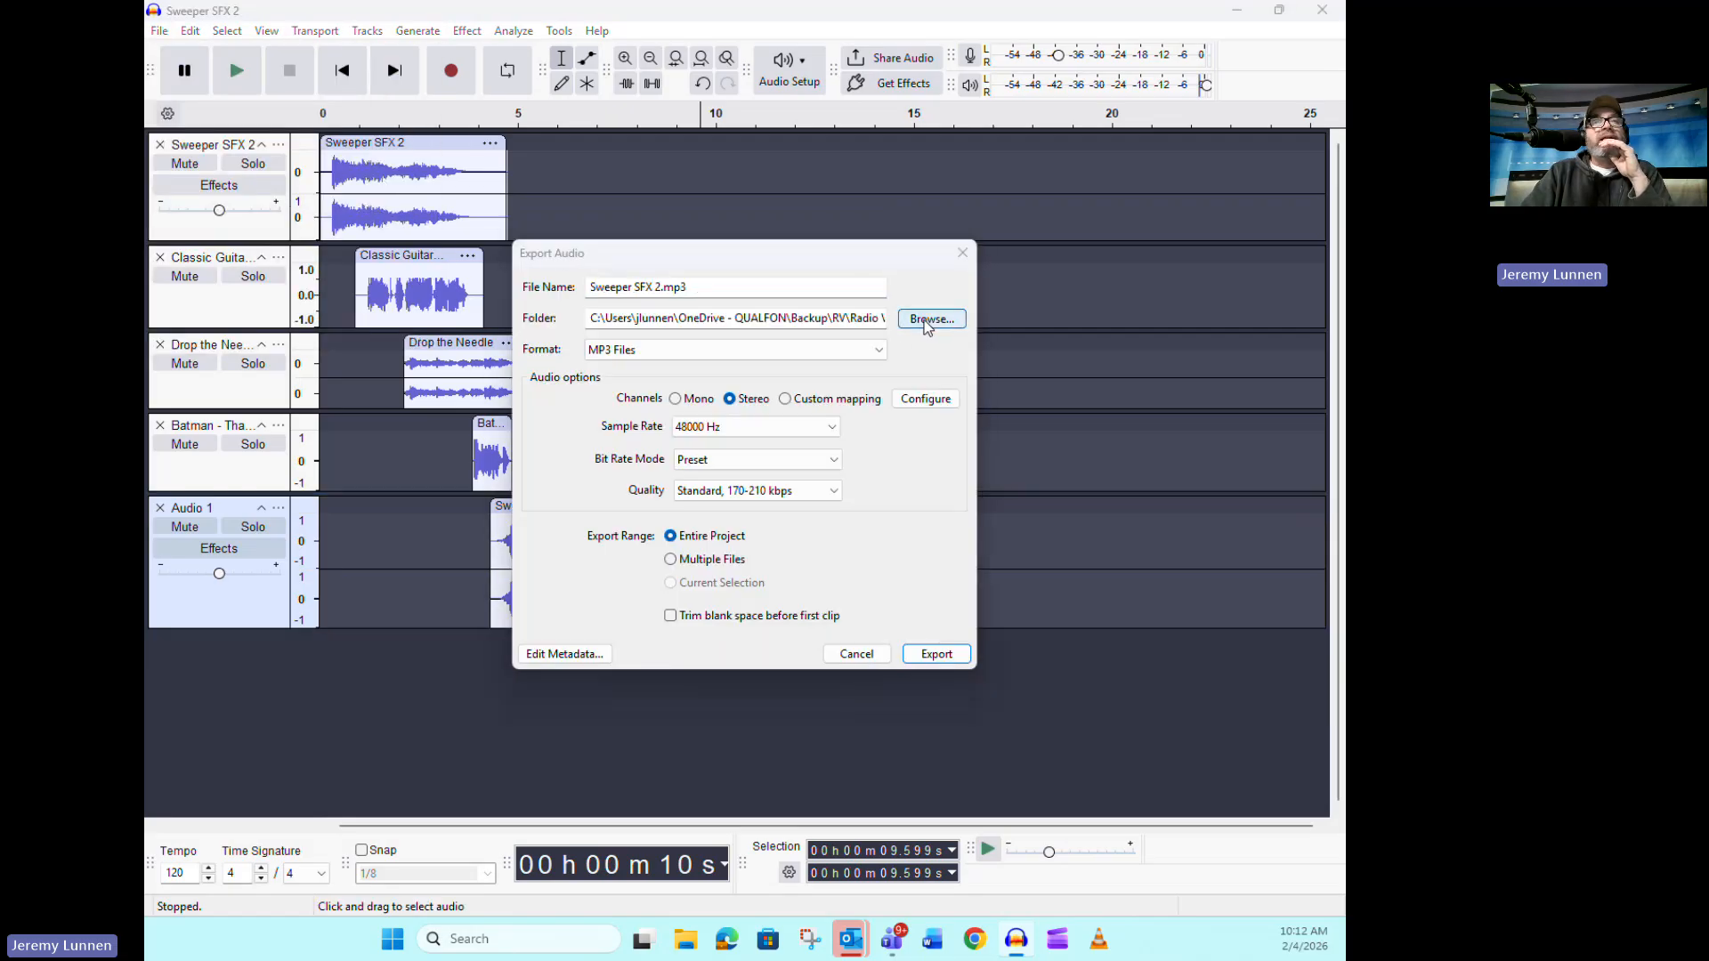
{"action": "left_click", "coordinate": [597, 511]}
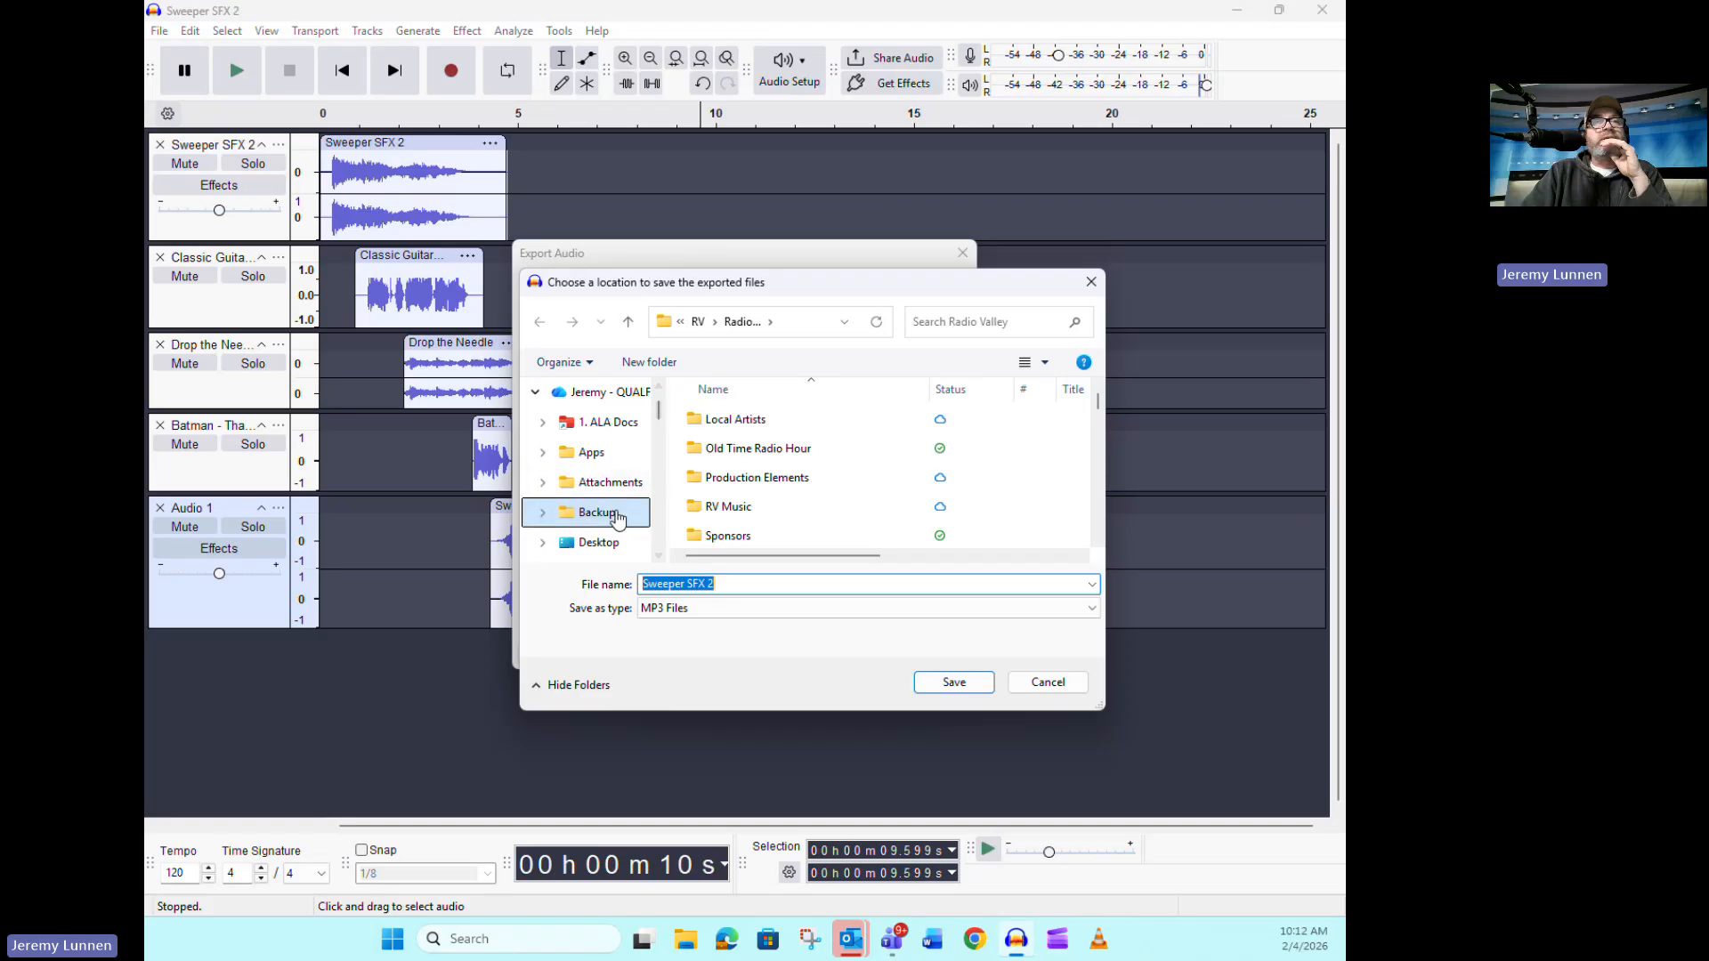
{"action": "double_click", "coordinate": [721, 420]}
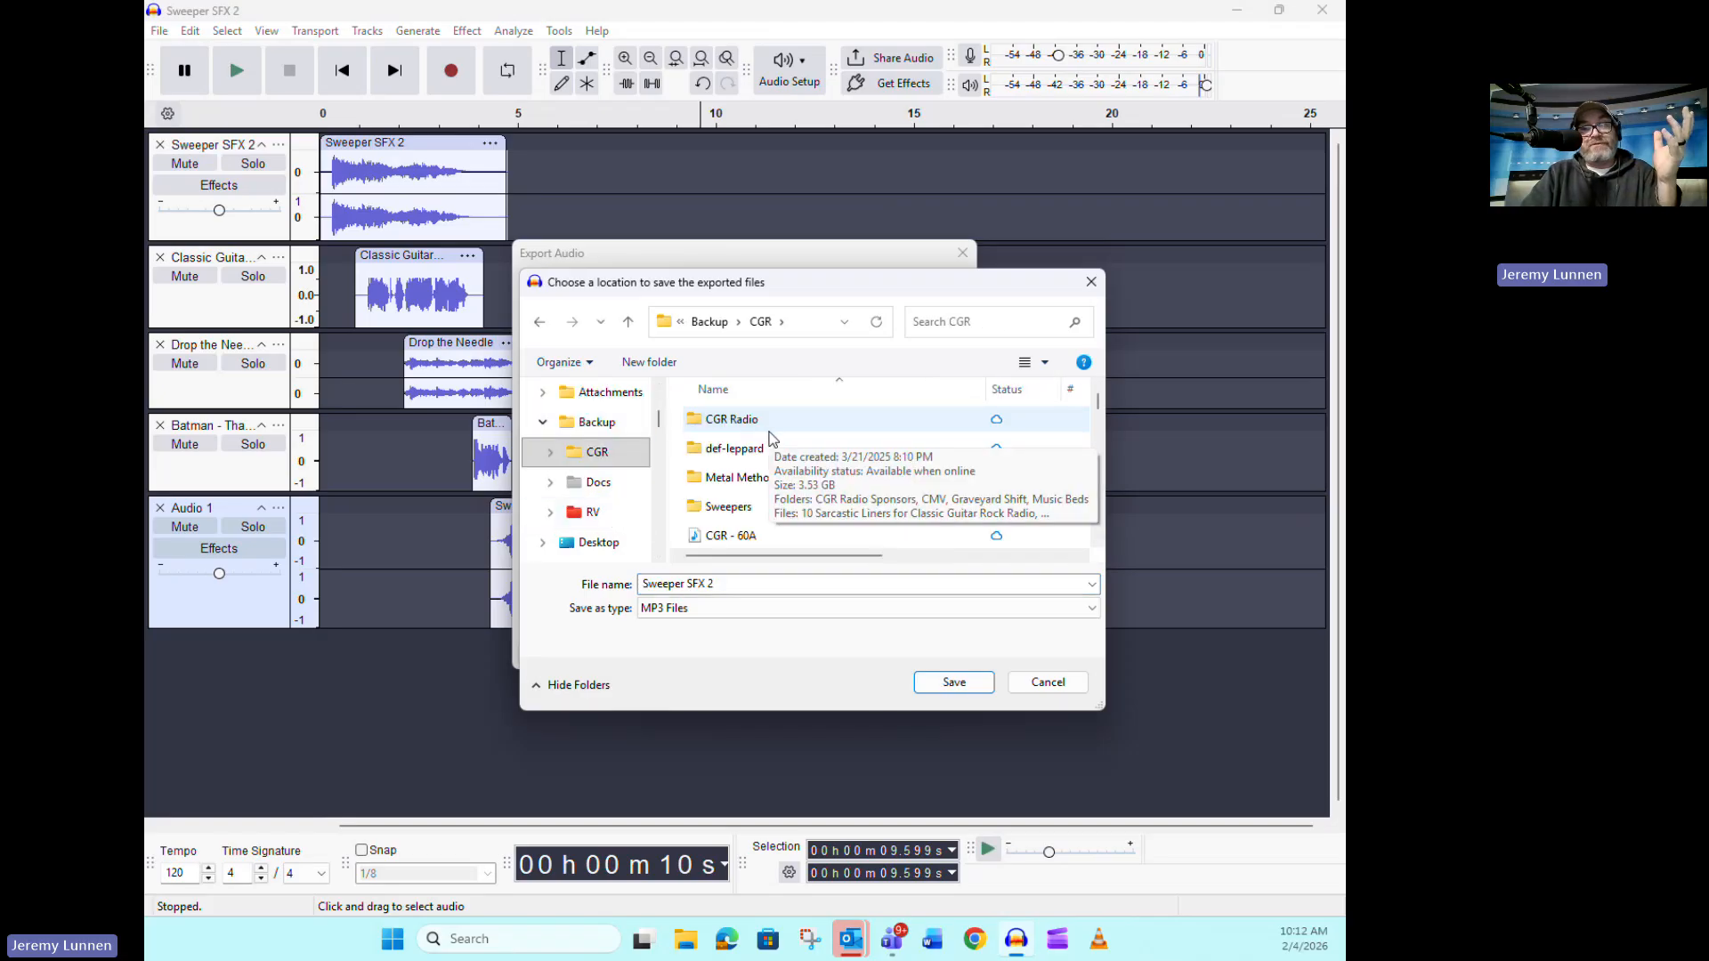
{"action": "double_click", "coordinate": [767, 429]}
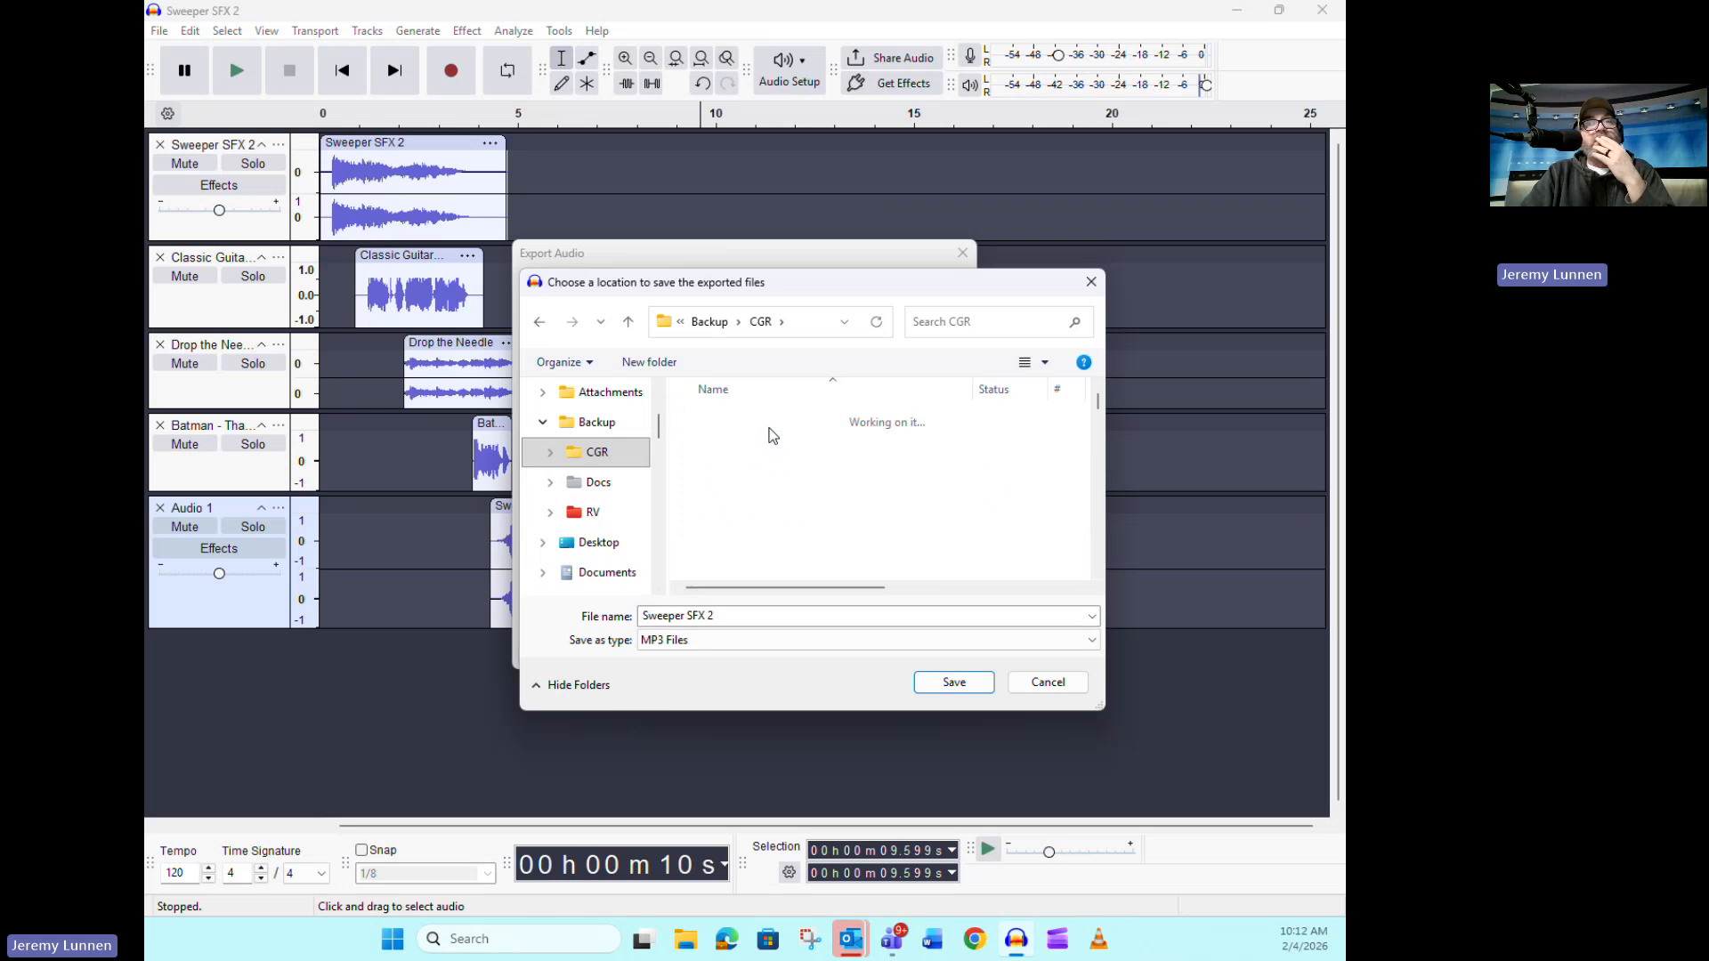
Export the entire project as a stereo MP3 named OBB - Sample Sweeper and close the project without saving
{"action": "left_click_drag", "start_coordinate": [738, 618], "coordinate": [639, 618]}
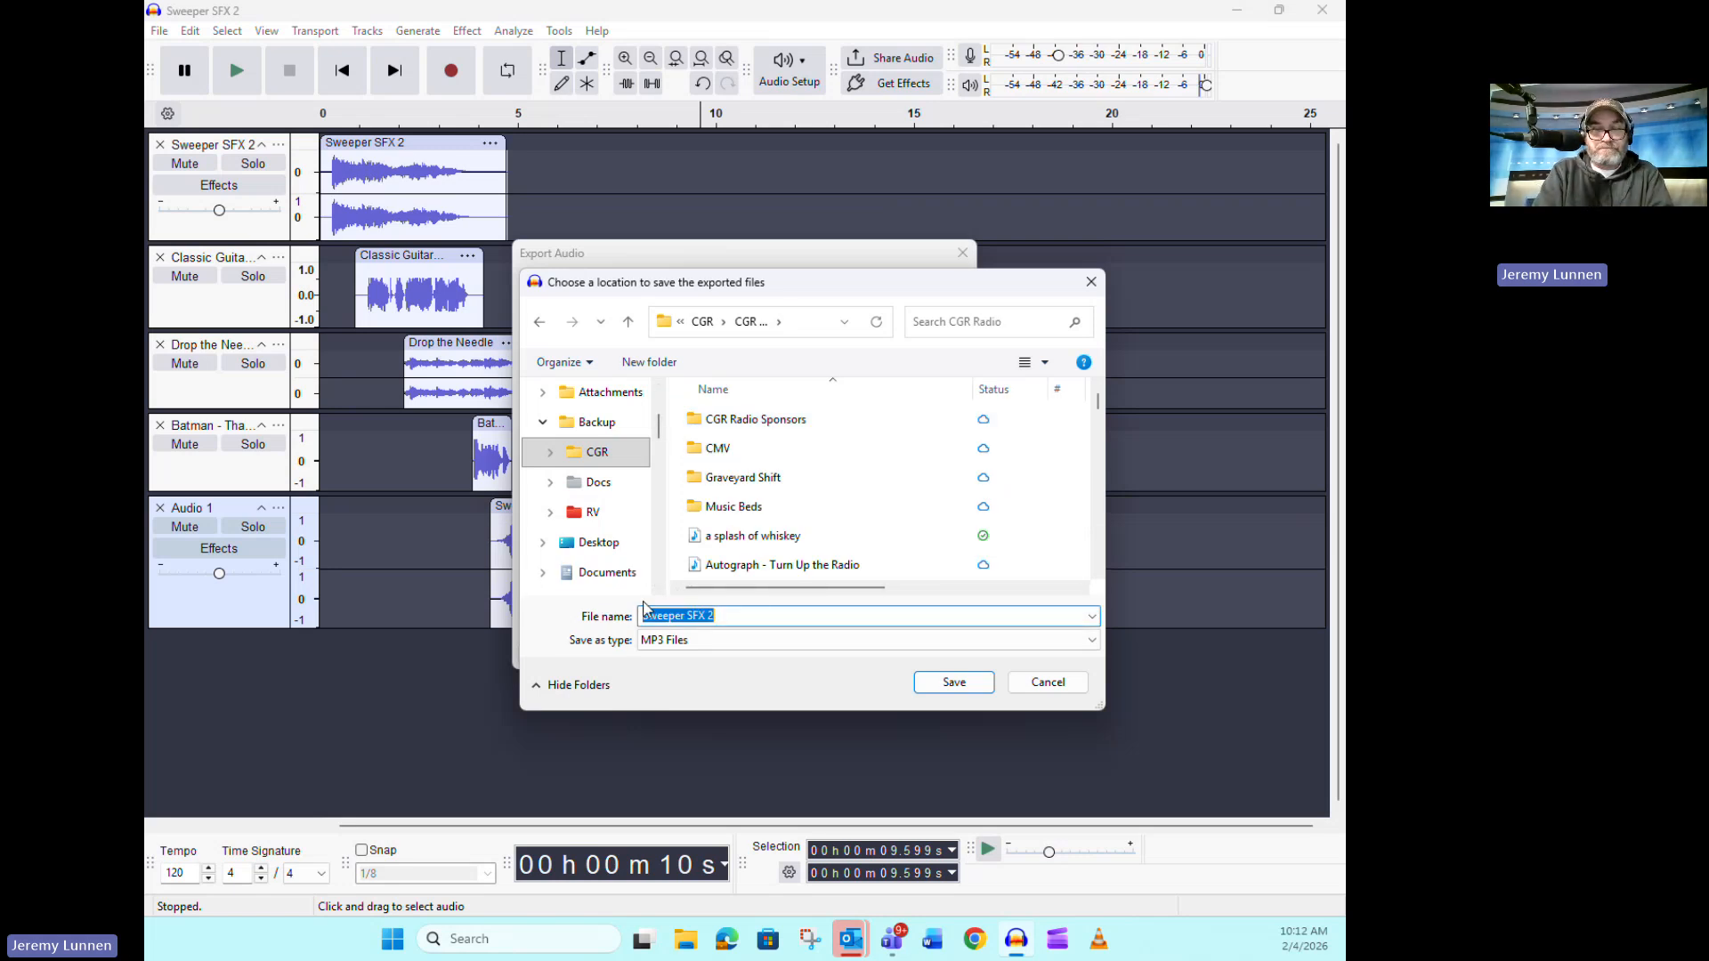
{"action": "key", "text": "BackSpace"}
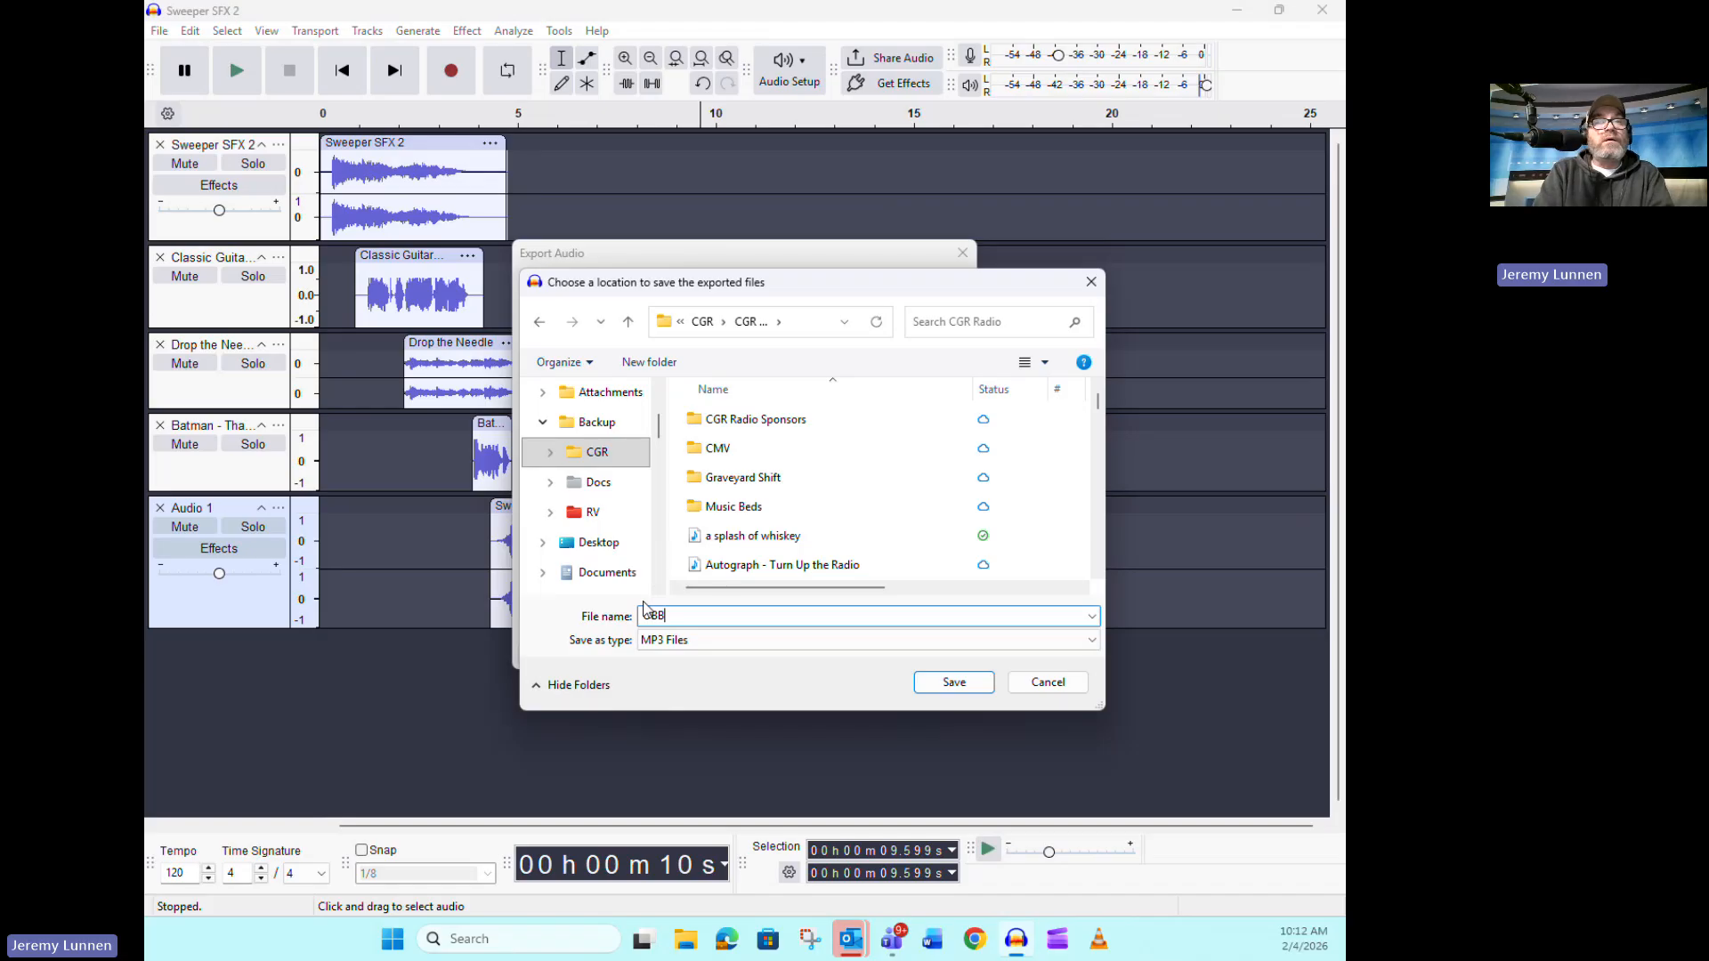
{"action": "type", "text": "S"}
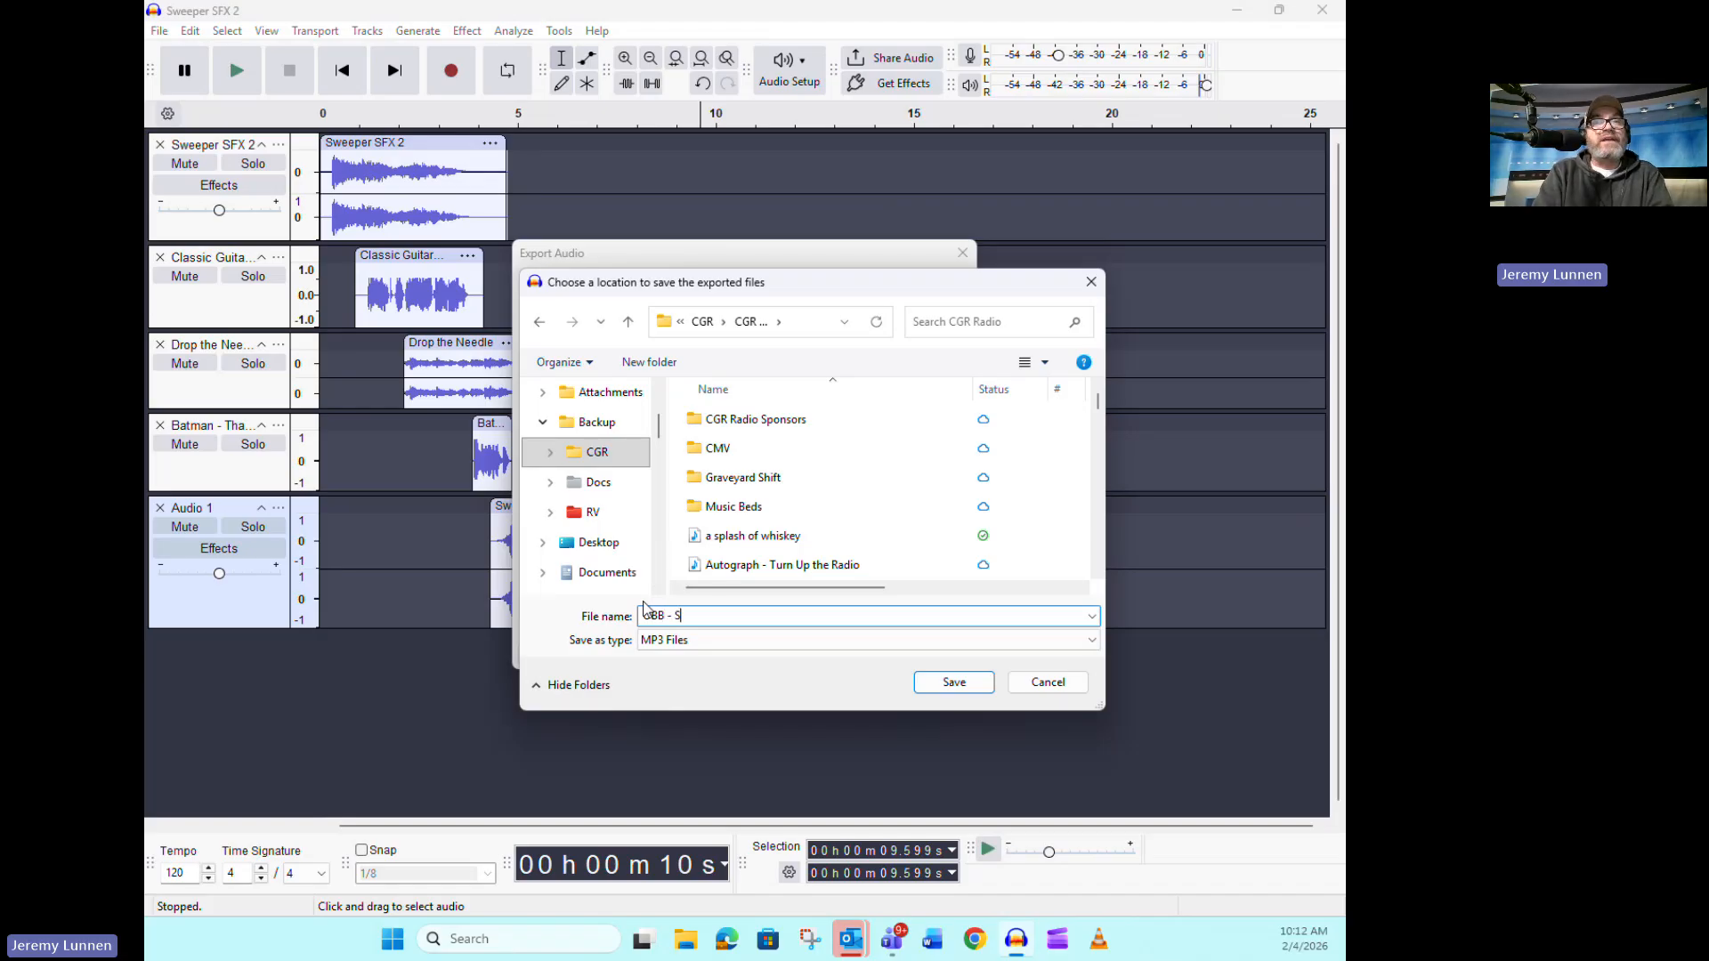
{"action": "type", "text": "BB - Sample S"}
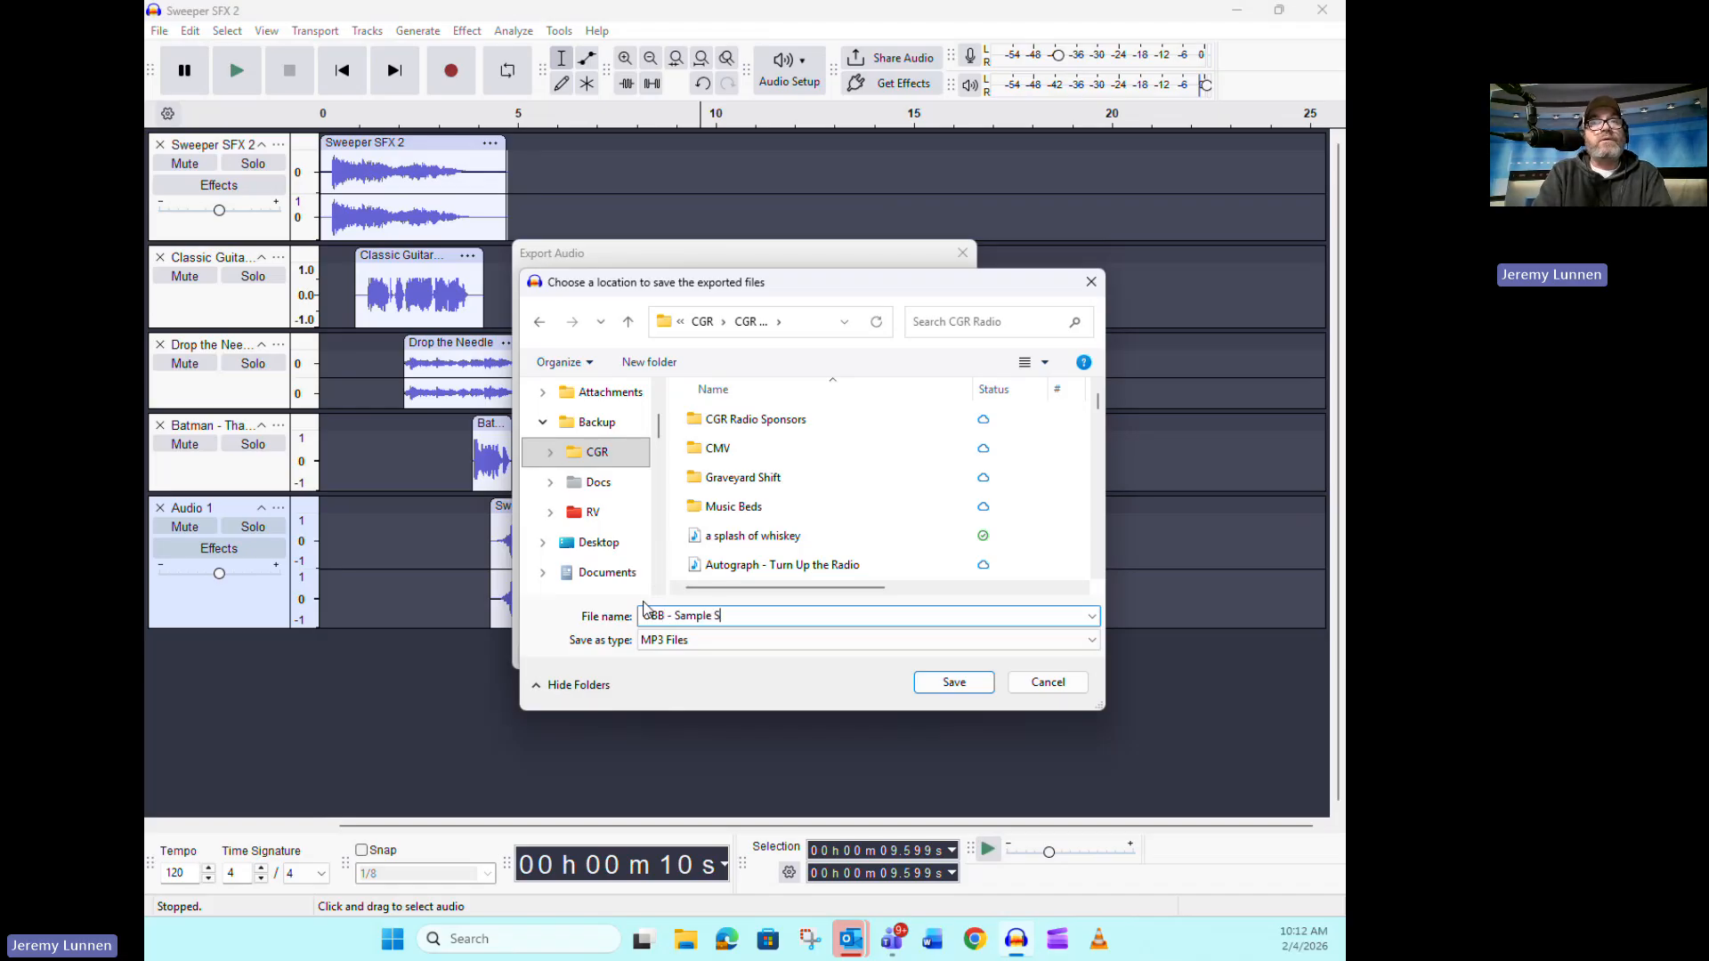
{"action": "type", "text": "weeper"}
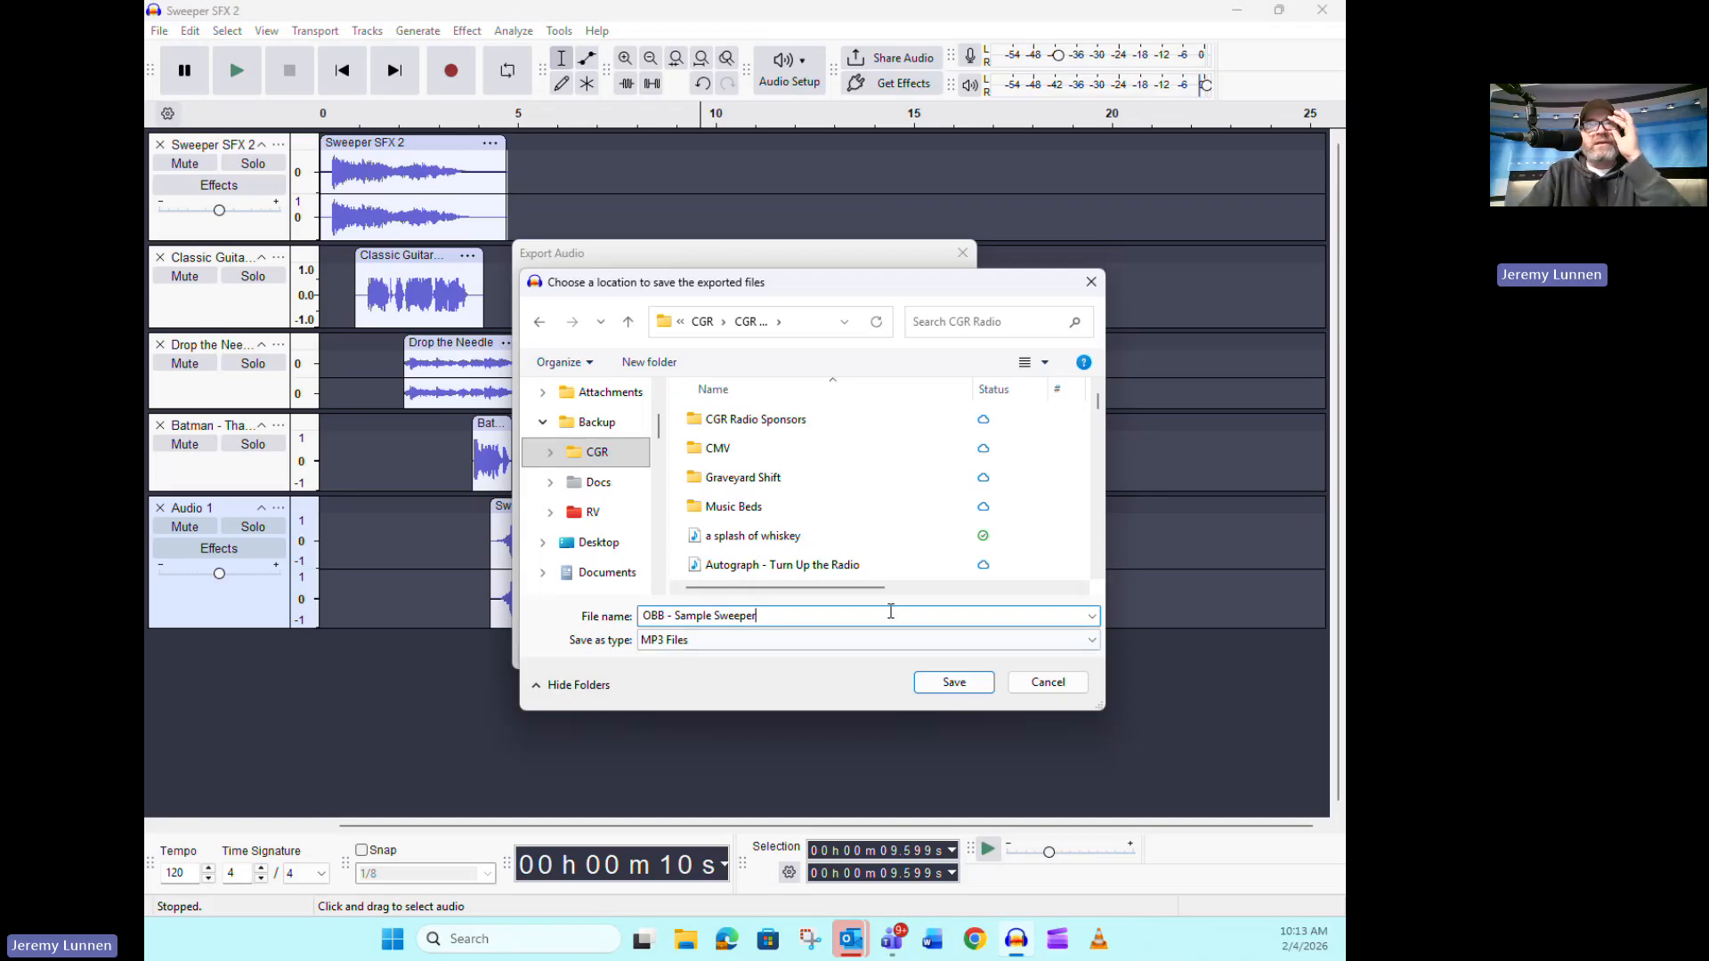
{"action": "left_click", "coordinate": [954, 683]}
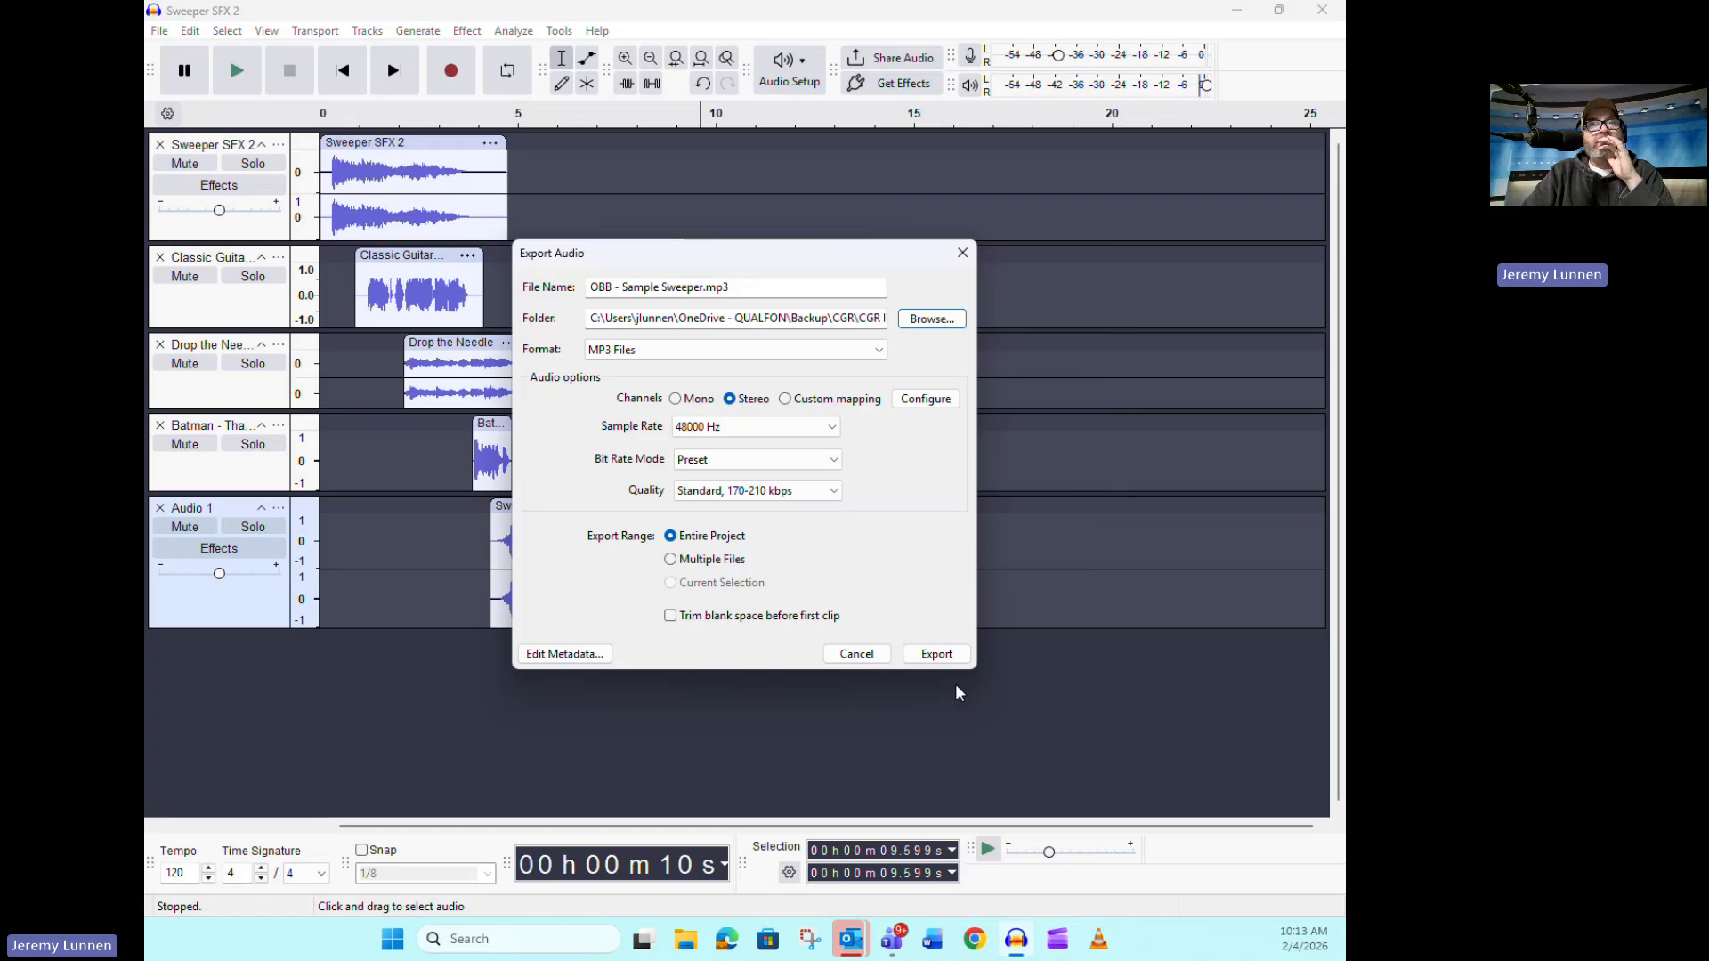
{"action": "left_click", "coordinate": [946, 660]}
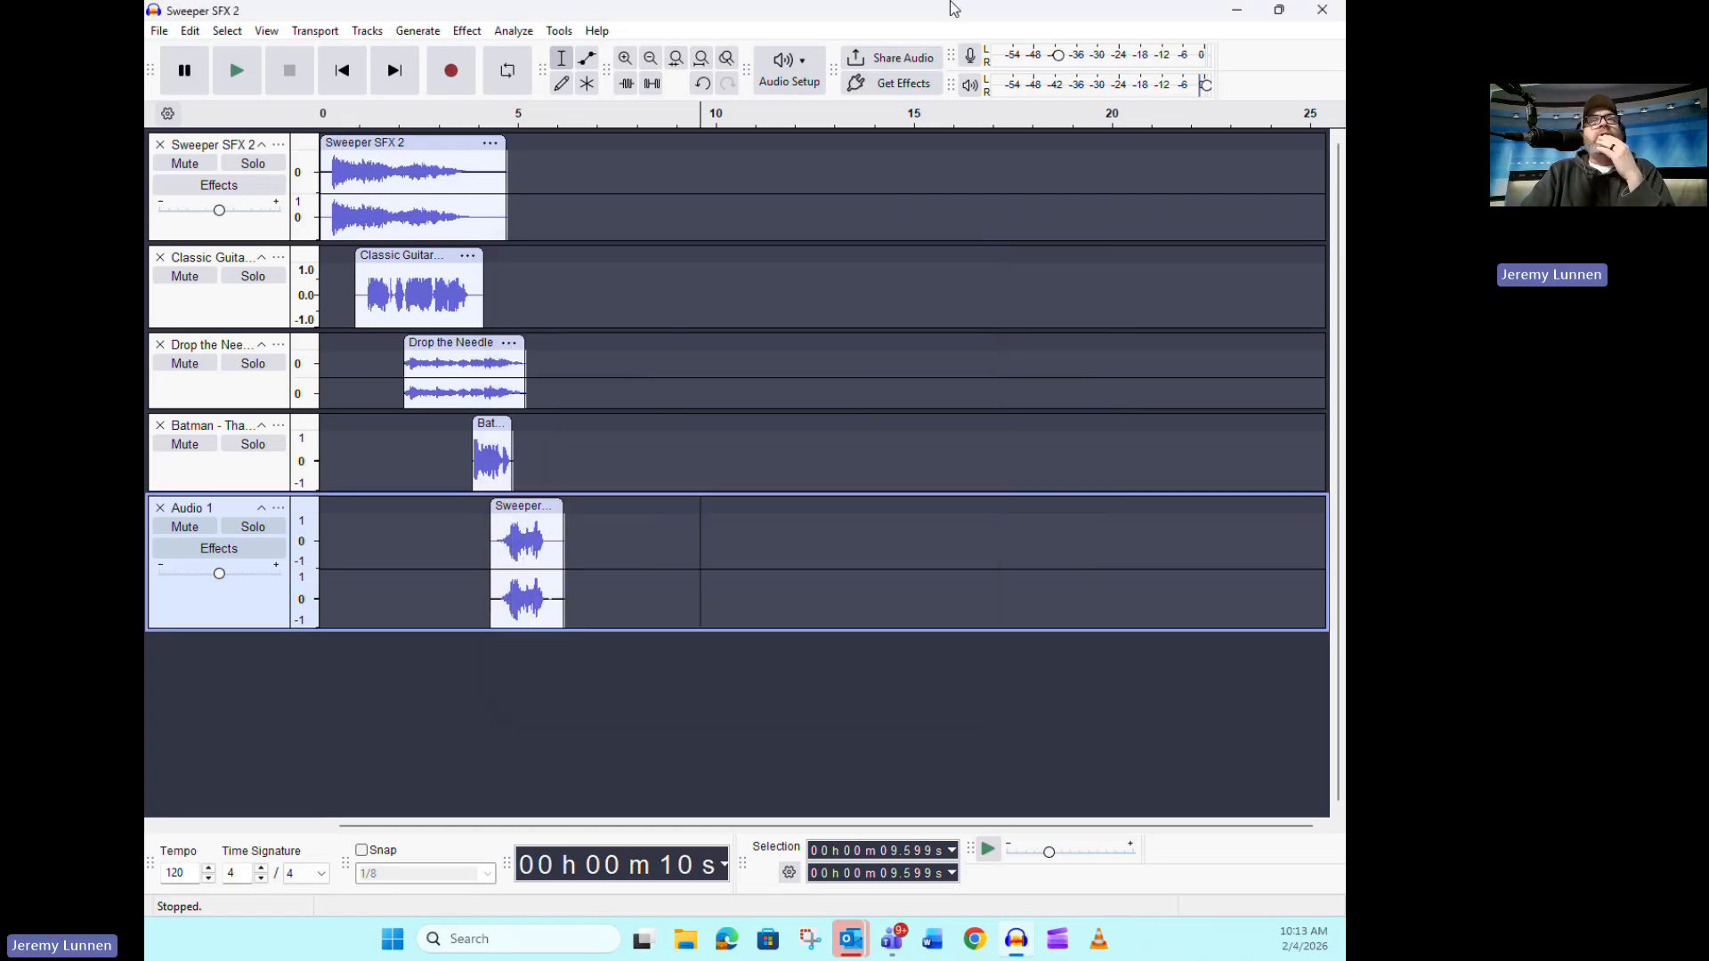
{"action": "left_click", "coordinate": [1323, 10]}
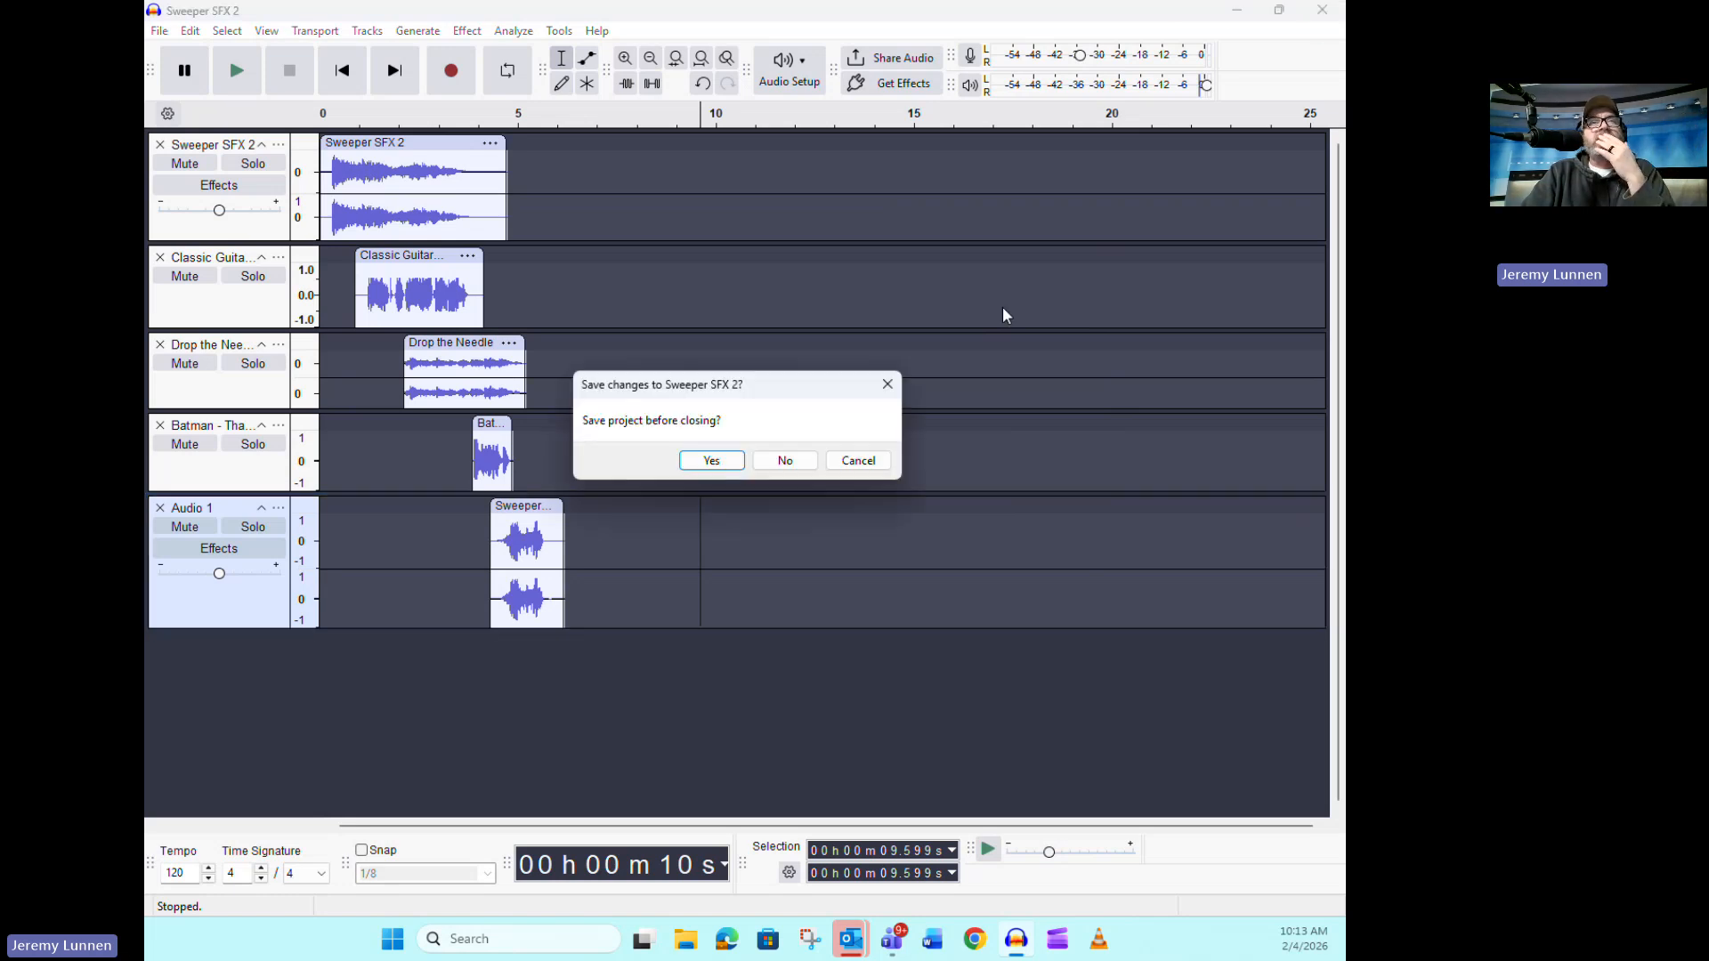
{"action": "left_click", "coordinate": [783, 460]}
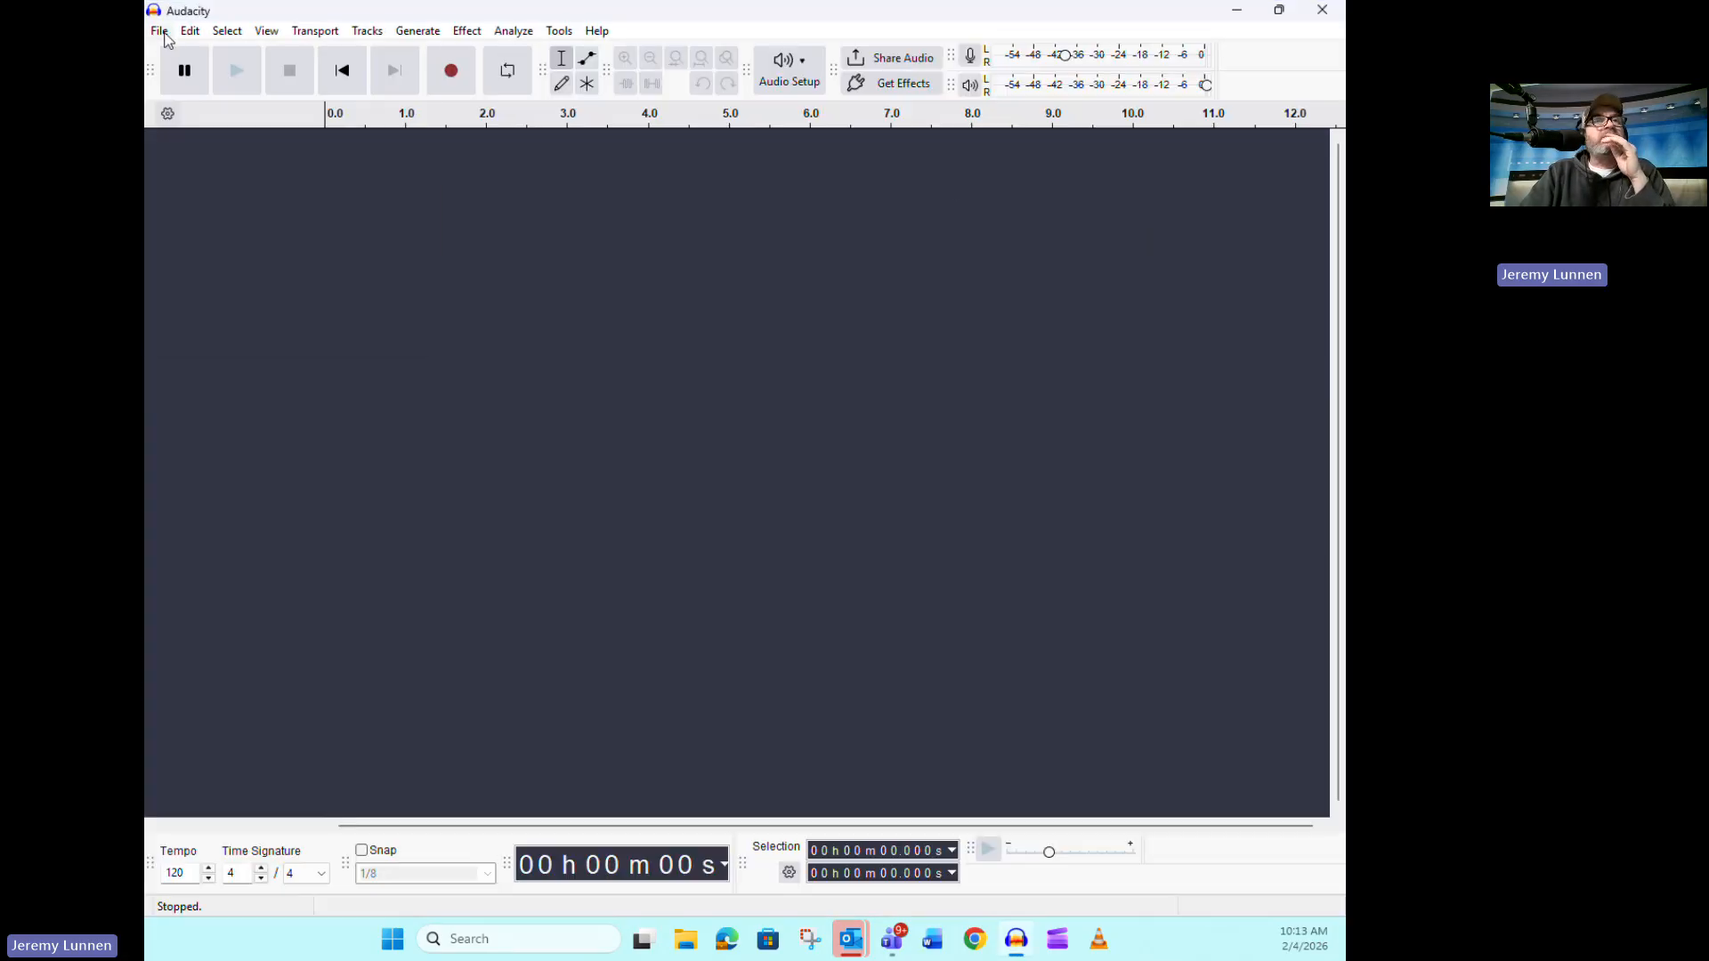
Import the OBB - Sample Sweeper audio file from the CGR Radio folder into the empty project
{"action": "left_click", "coordinate": [161, 31]}
{"action": "mouse_move", "coordinate": [275, 260]}
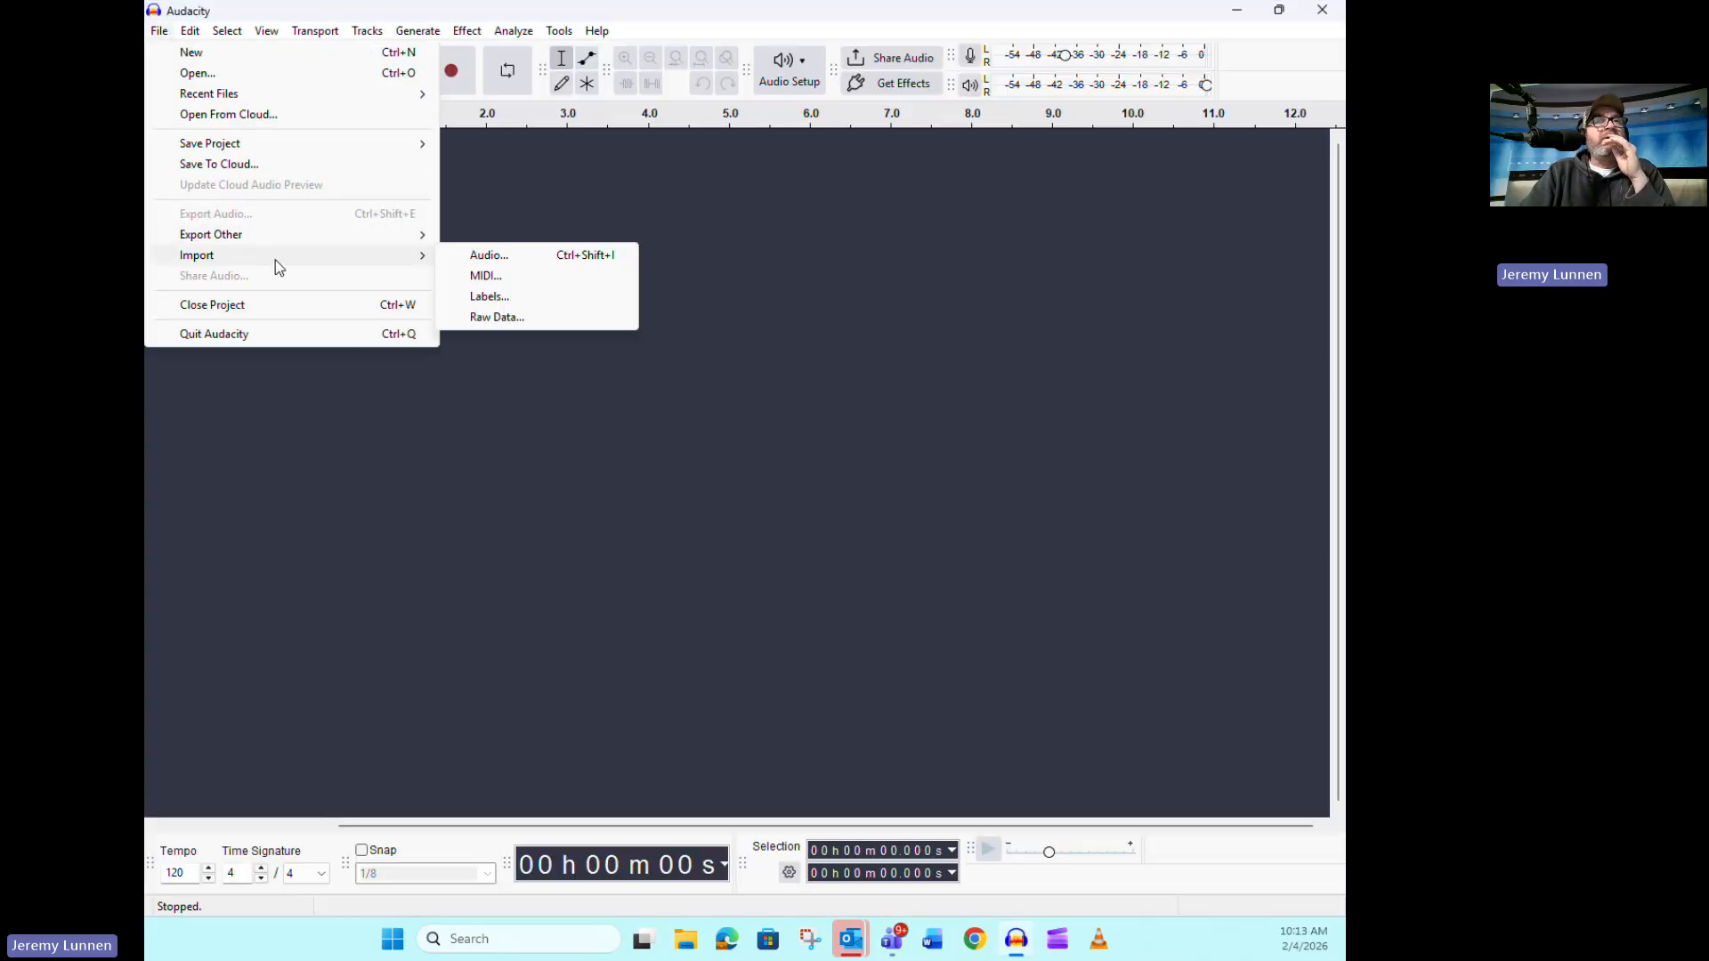
{"action": "left_click", "coordinate": [482, 255]}
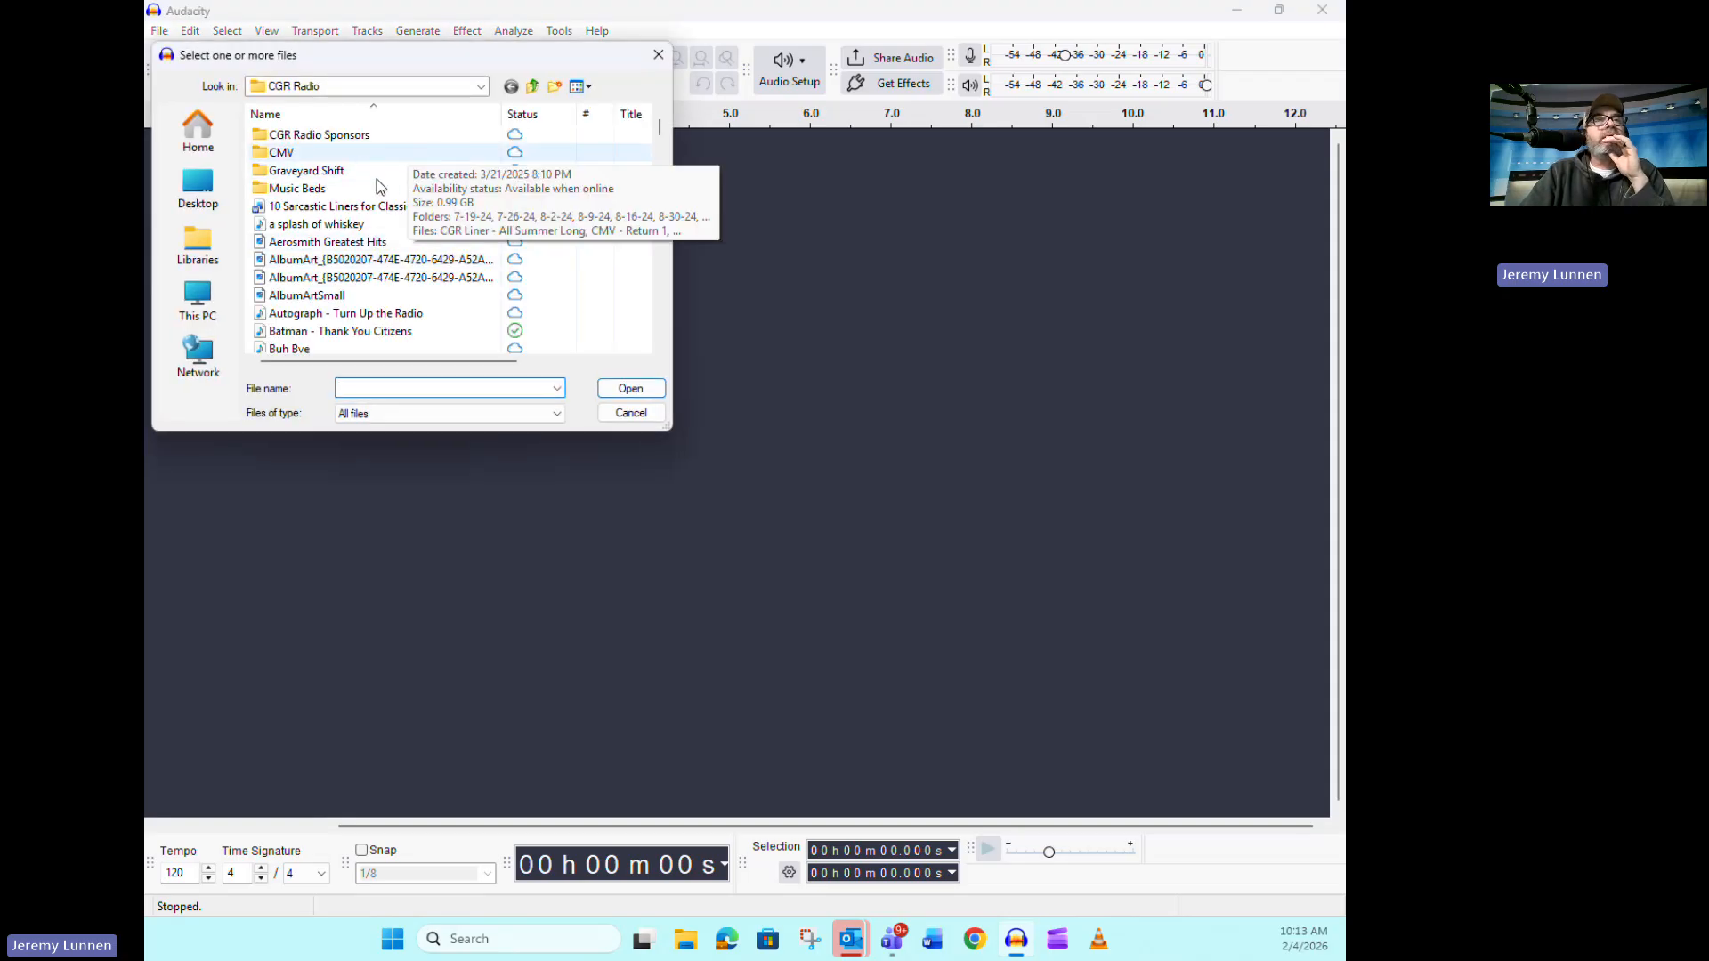
{"action": "scroll", "coordinate": [400, 213], "scroll_direction": "down", "scroll_amount": 10}
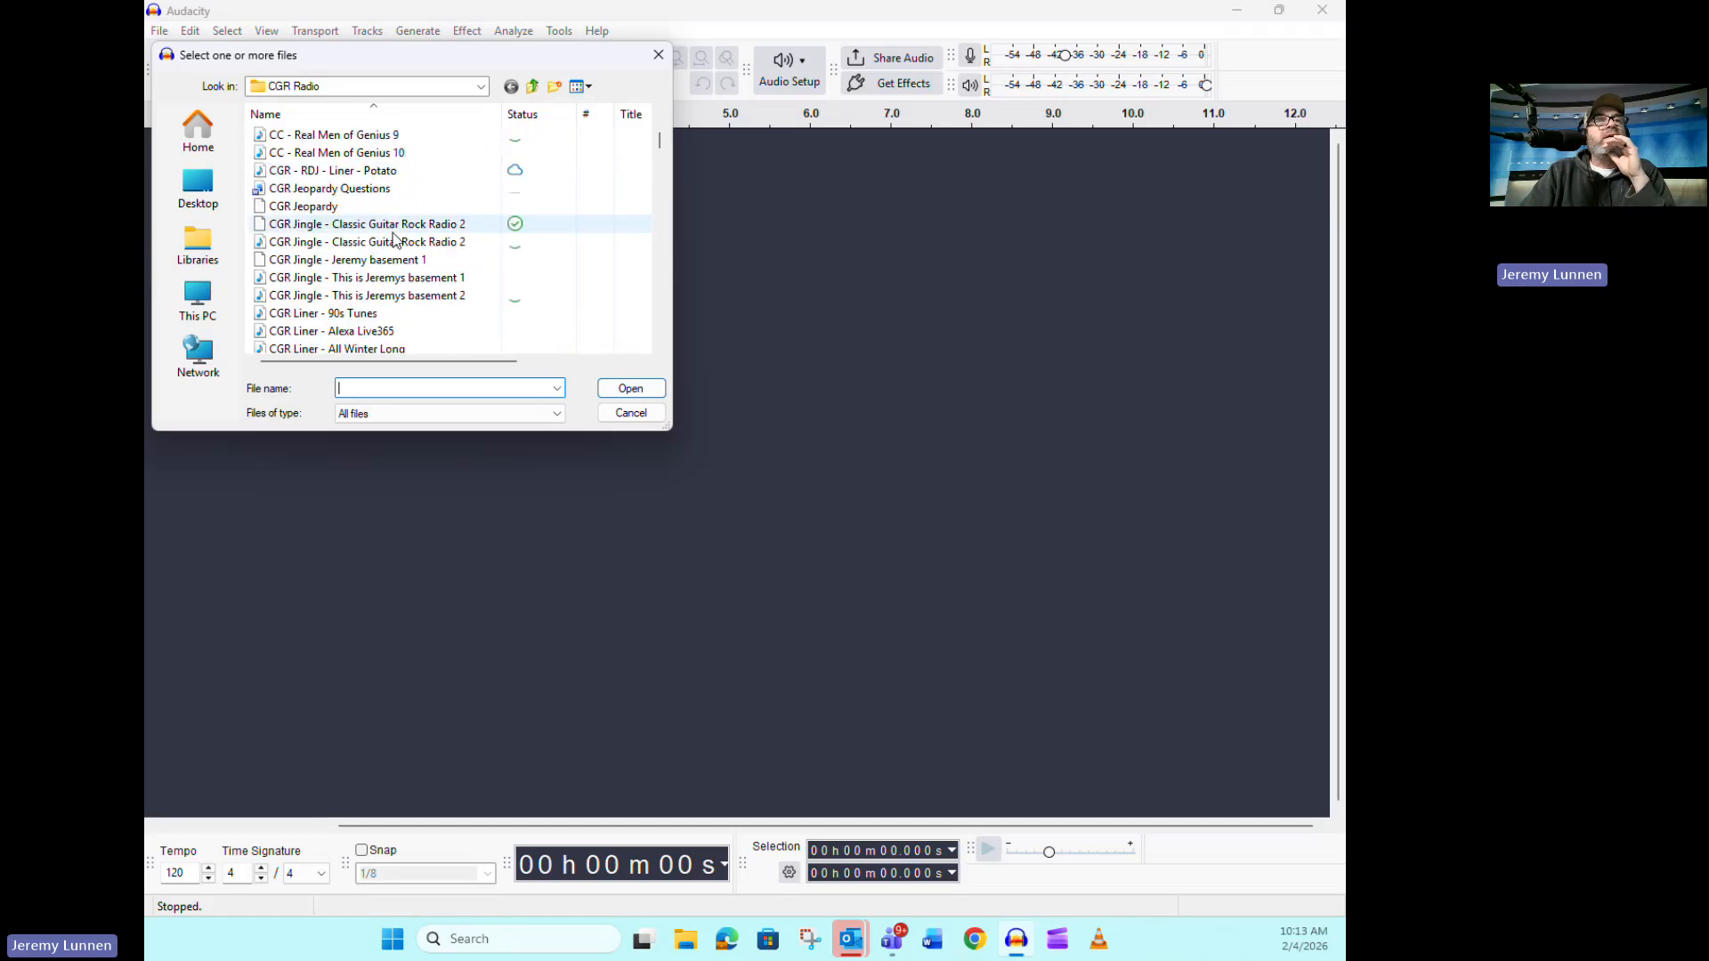
{"action": "scroll", "coordinate": [392, 247], "scroll_direction": "down", "scroll_amount": 20}
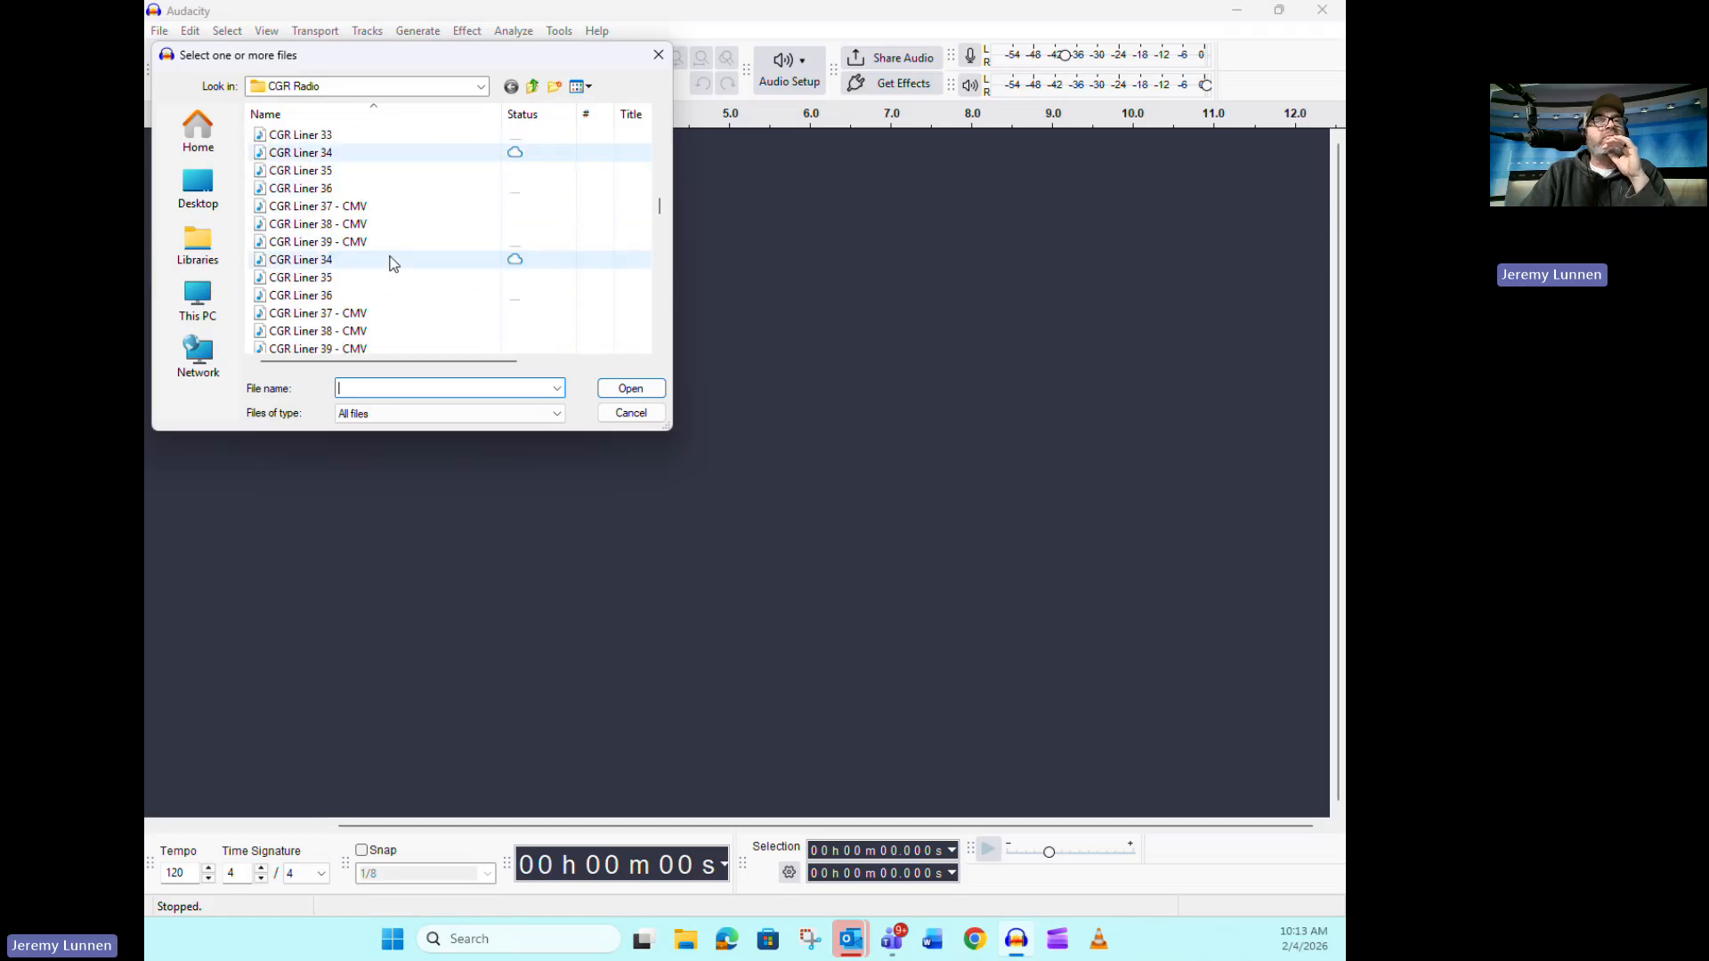
{"action": "scroll", "coordinate": [399, 328], "scroll_direction": "down", "scroll_amount": 20}
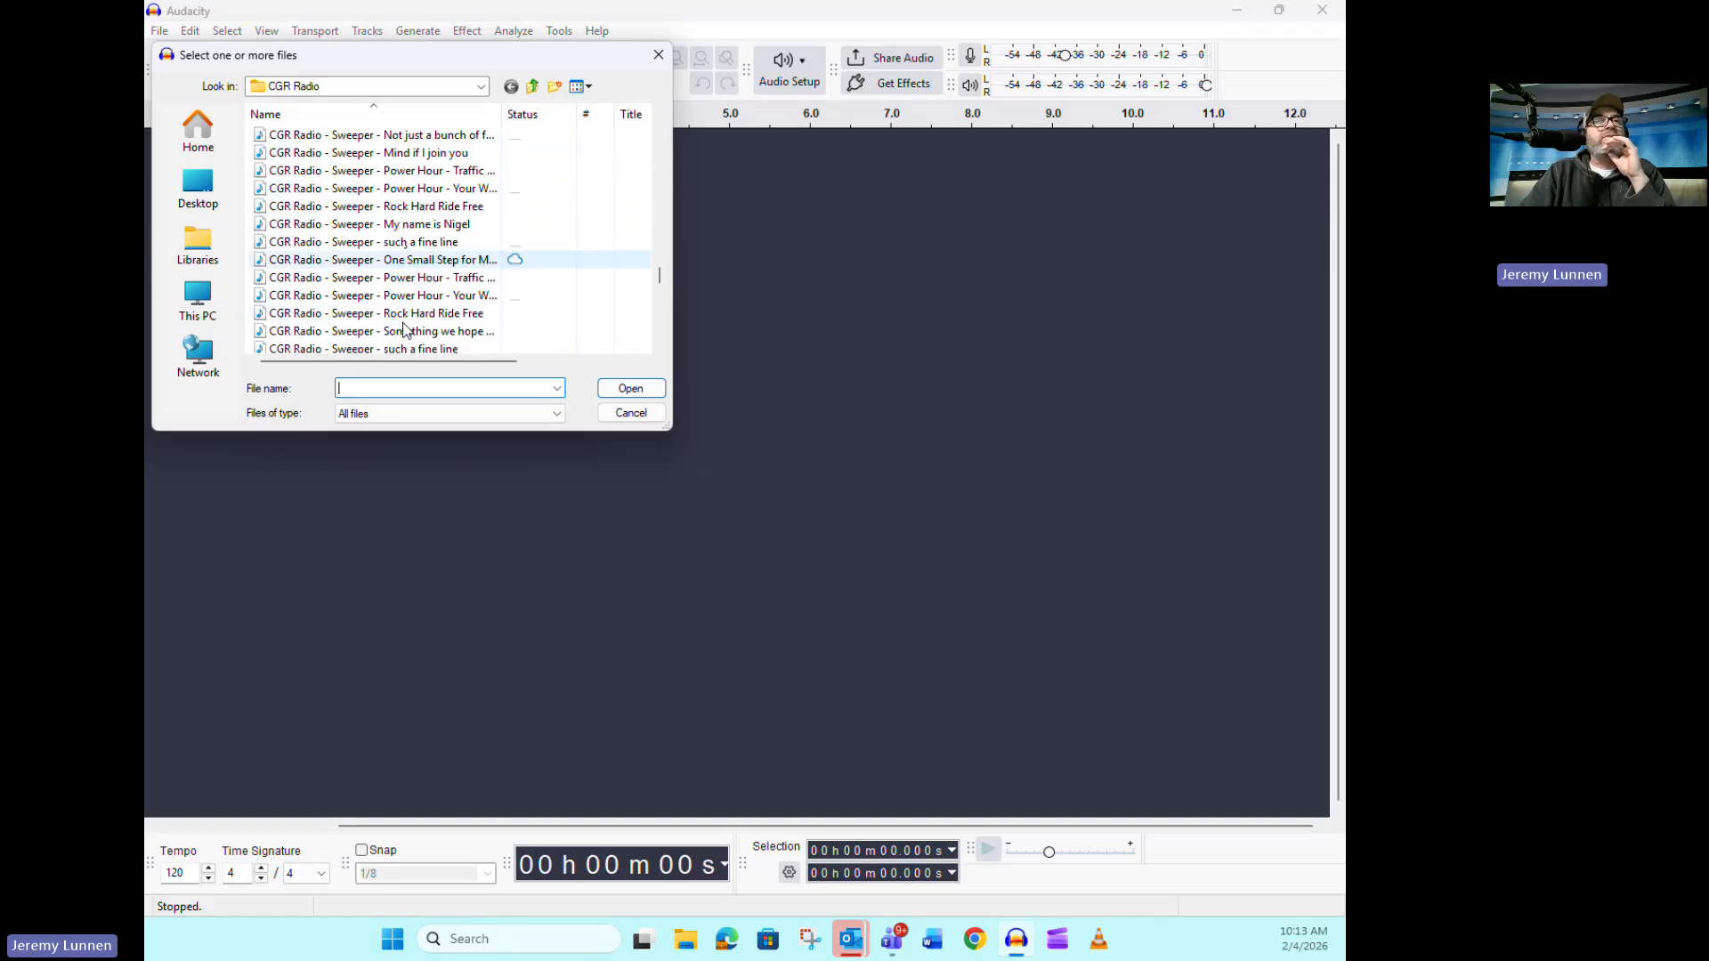
{"action": "scroll", "coordinate": [403, 331], "scroll_direction": "down", "scroll_amount": 20}
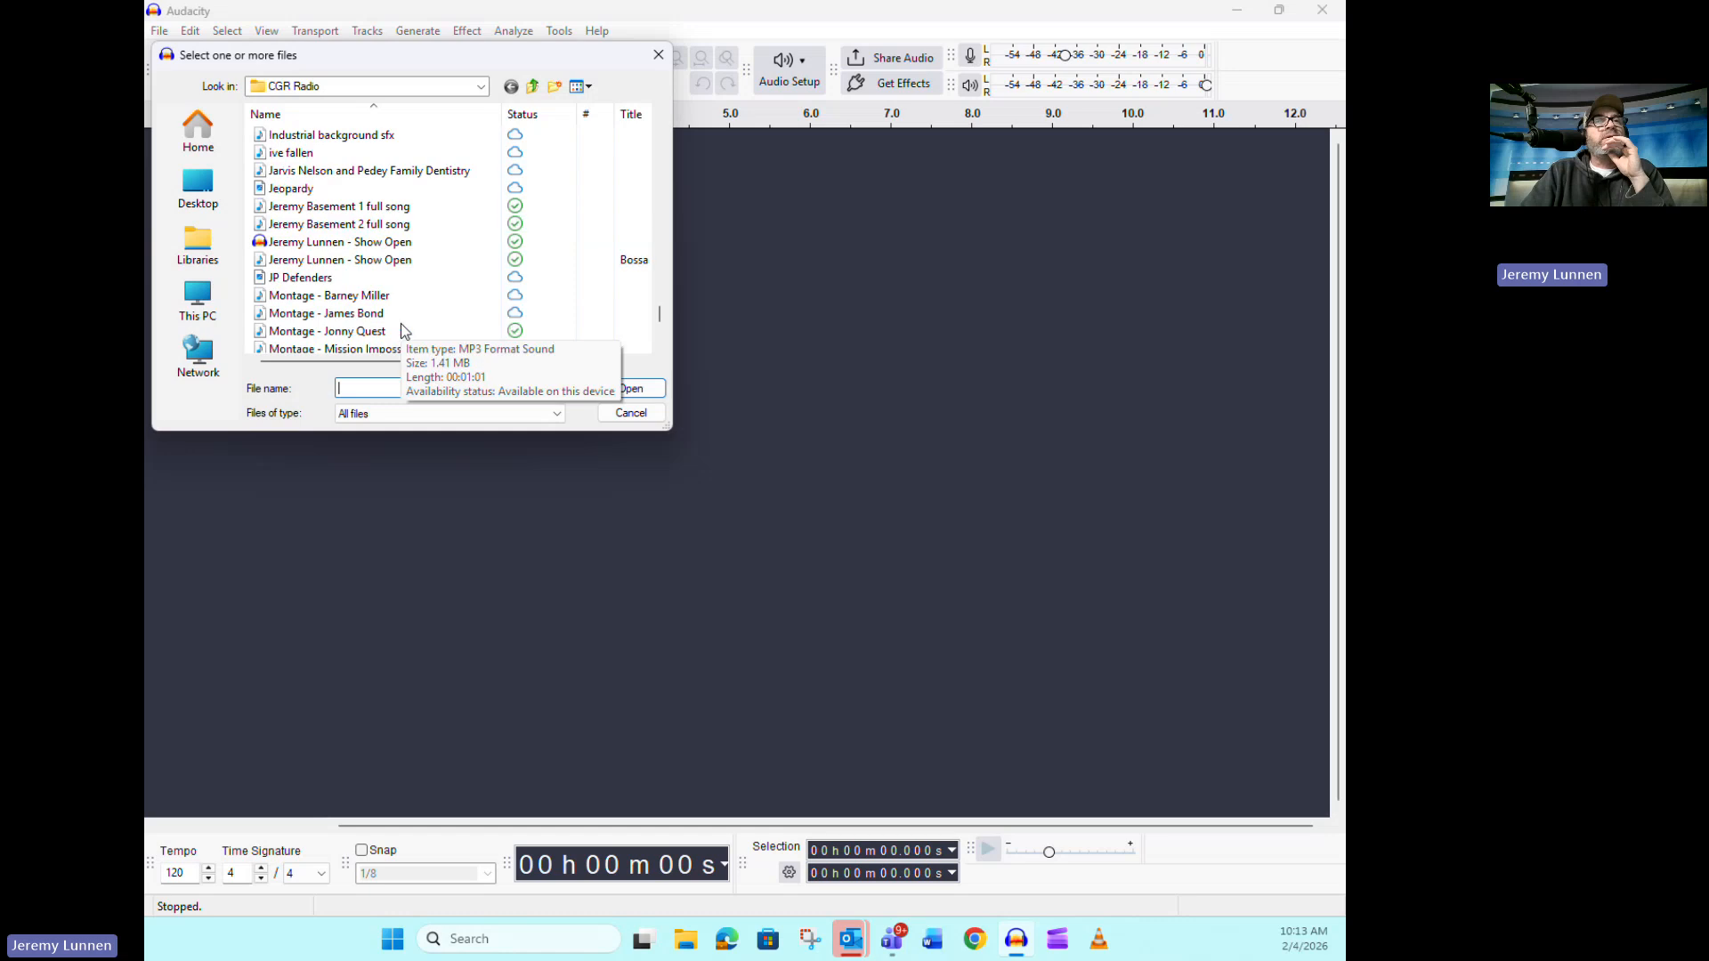
{"action": "scroll", "coordinate": [403, 331], "scroll_direction": "down", "scroll_amount": 3}
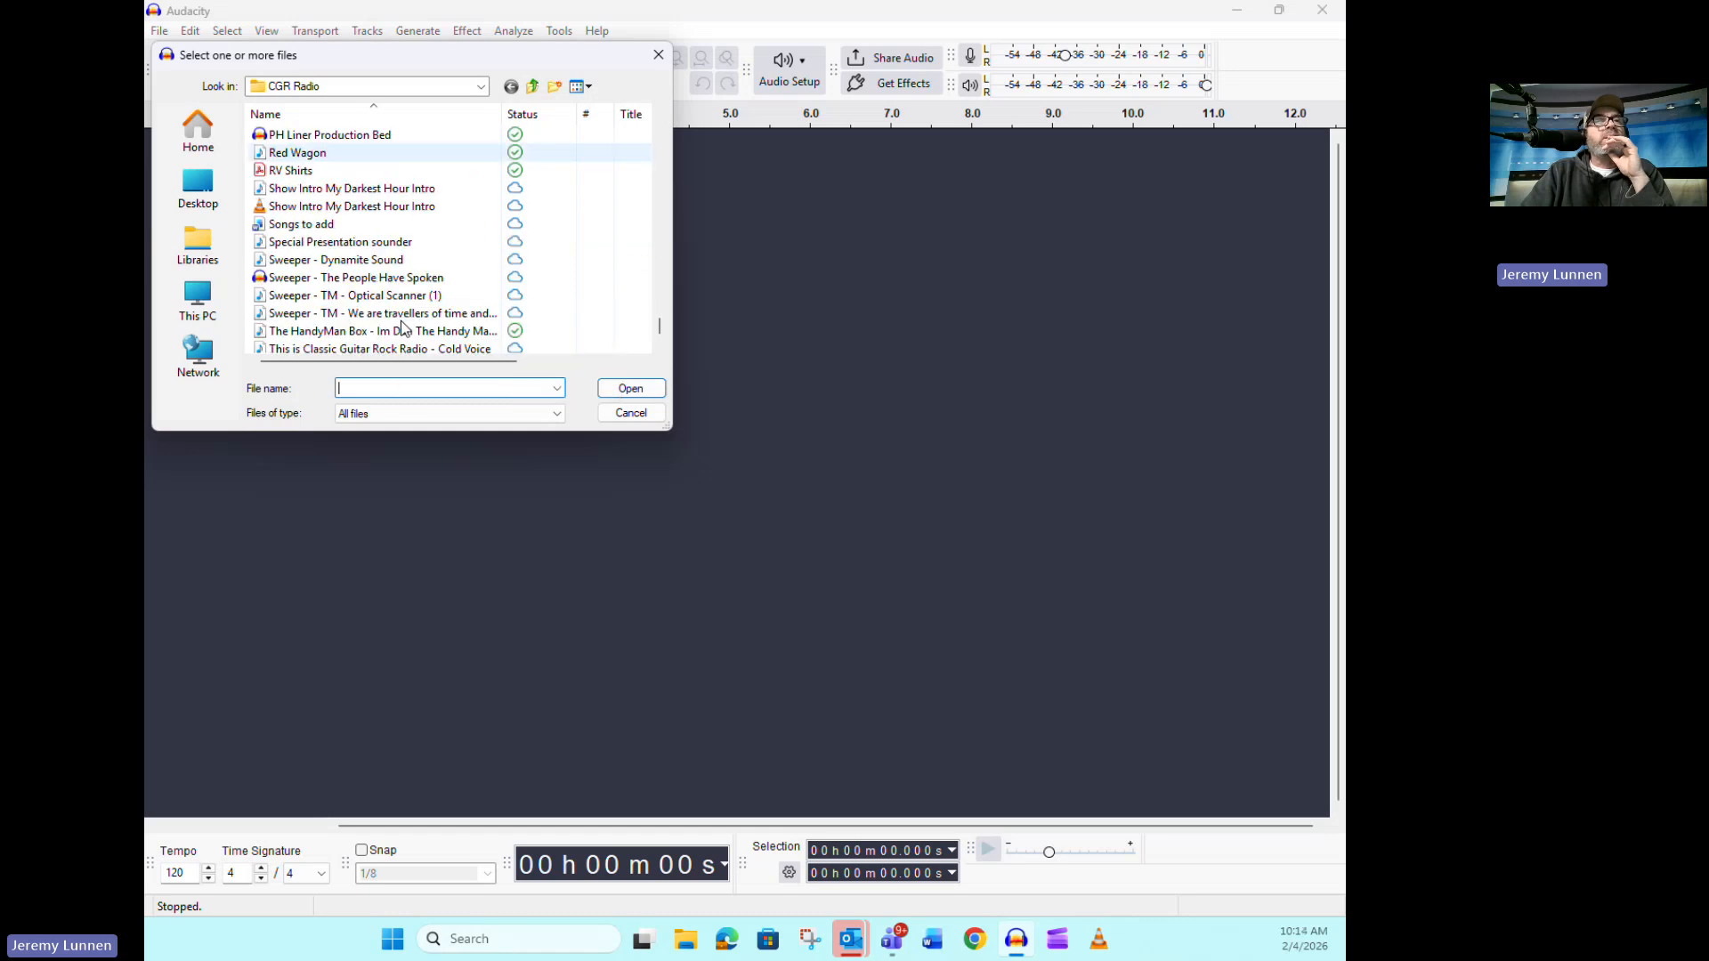
{"action": "scroll", "coordinate": [434, 283], "scroll_direction": "down", "scroll_amount": 2}
{"action": "scroll", "coordinate": [432, 285], "scroll_direction": "up", "scroll_amount": 5}
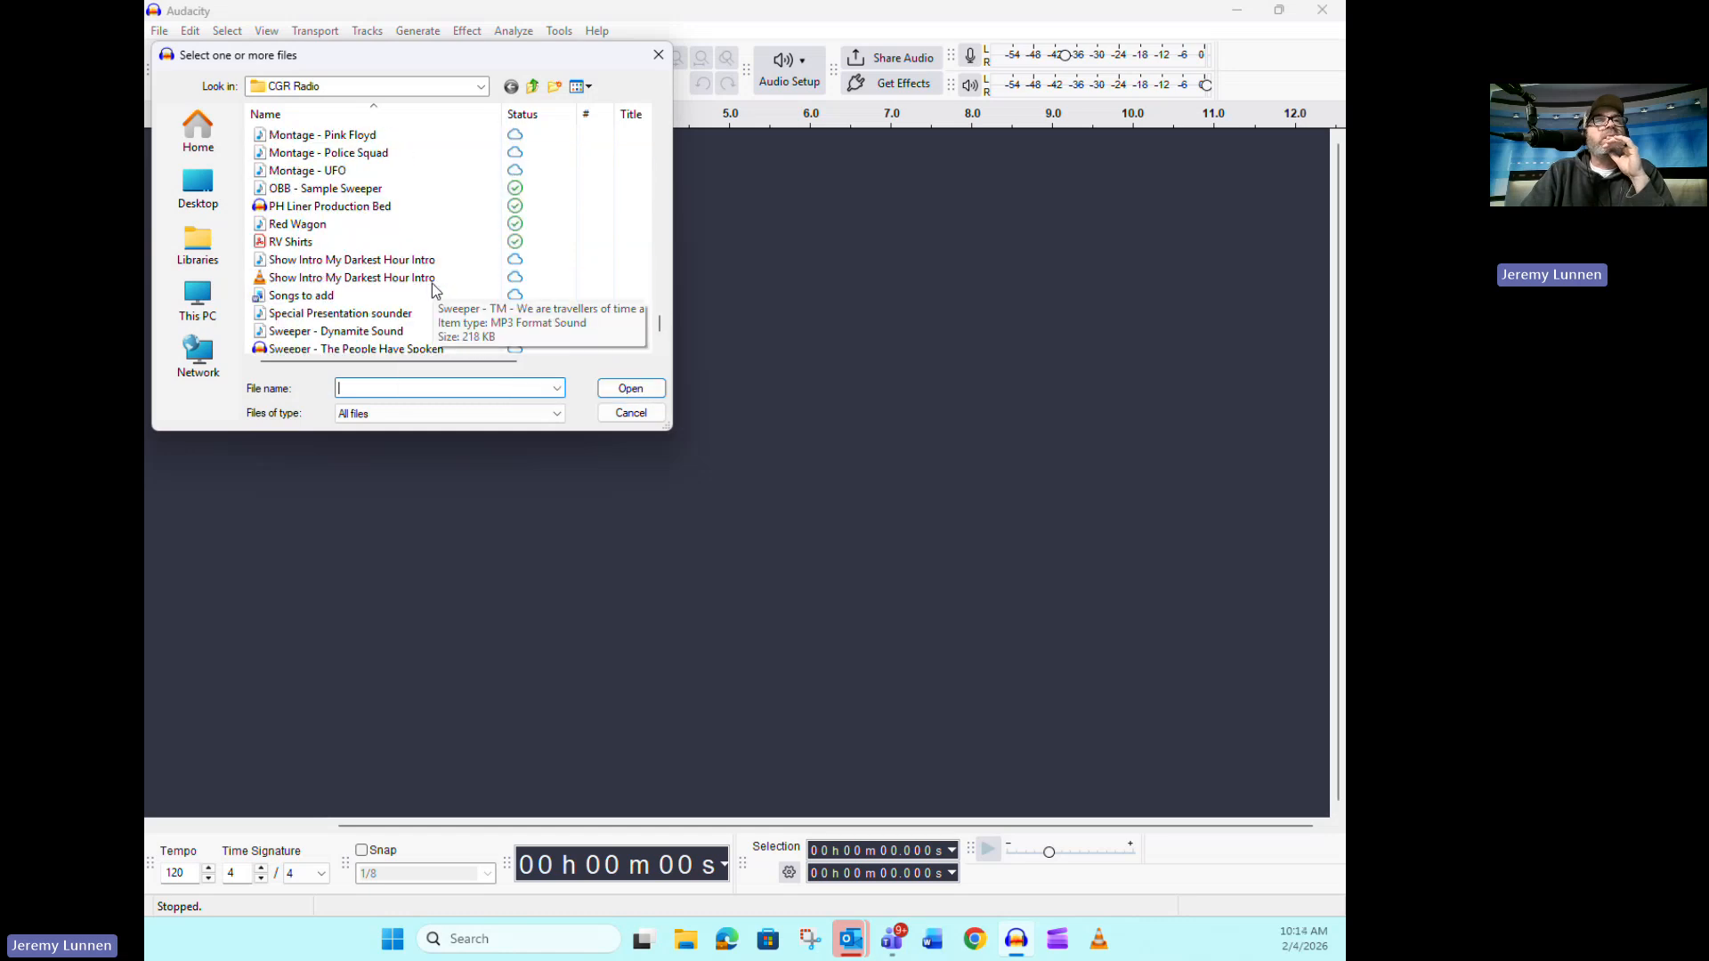
{"action": "scroll", "coordinate": [429, 283], "scroll_direction": "down", "scroll_amount": 1}
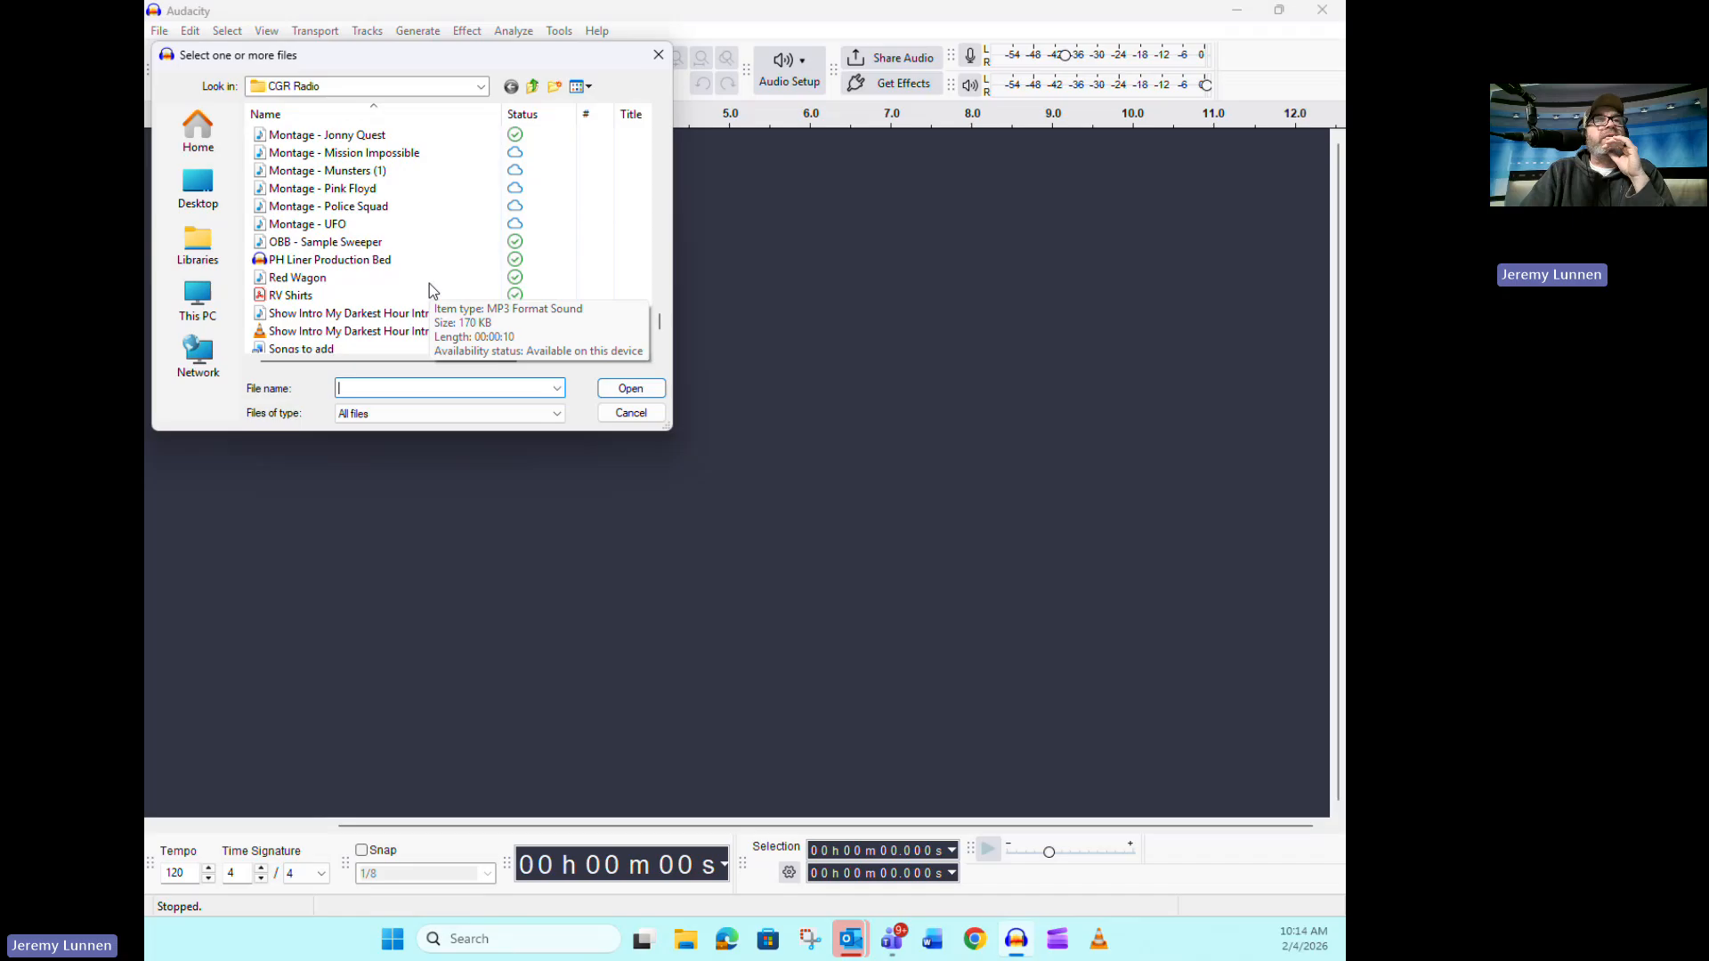
{"action": "double_click", "coordinate": [357, 242]}
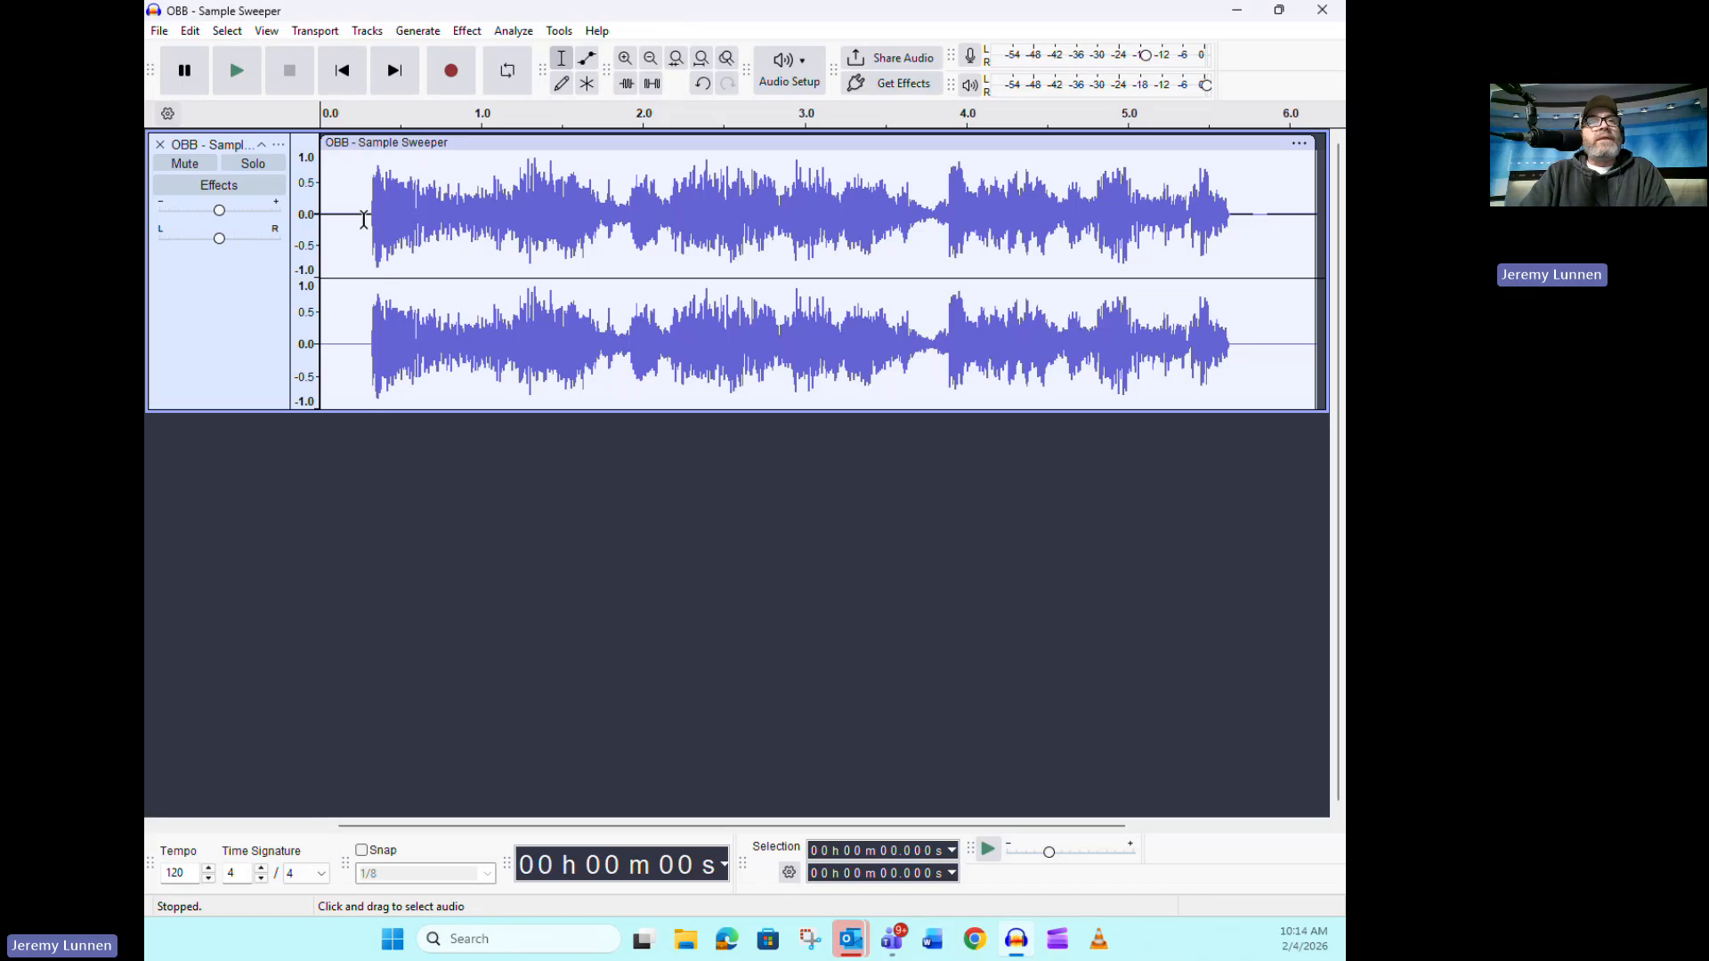
Delete the silence in the first 0.26 s of the clip and the silent tail after about 5.45 s
{"action": "left_click_drag", "start_coordinate": [362, 218], "coordinate": [311, 221]}
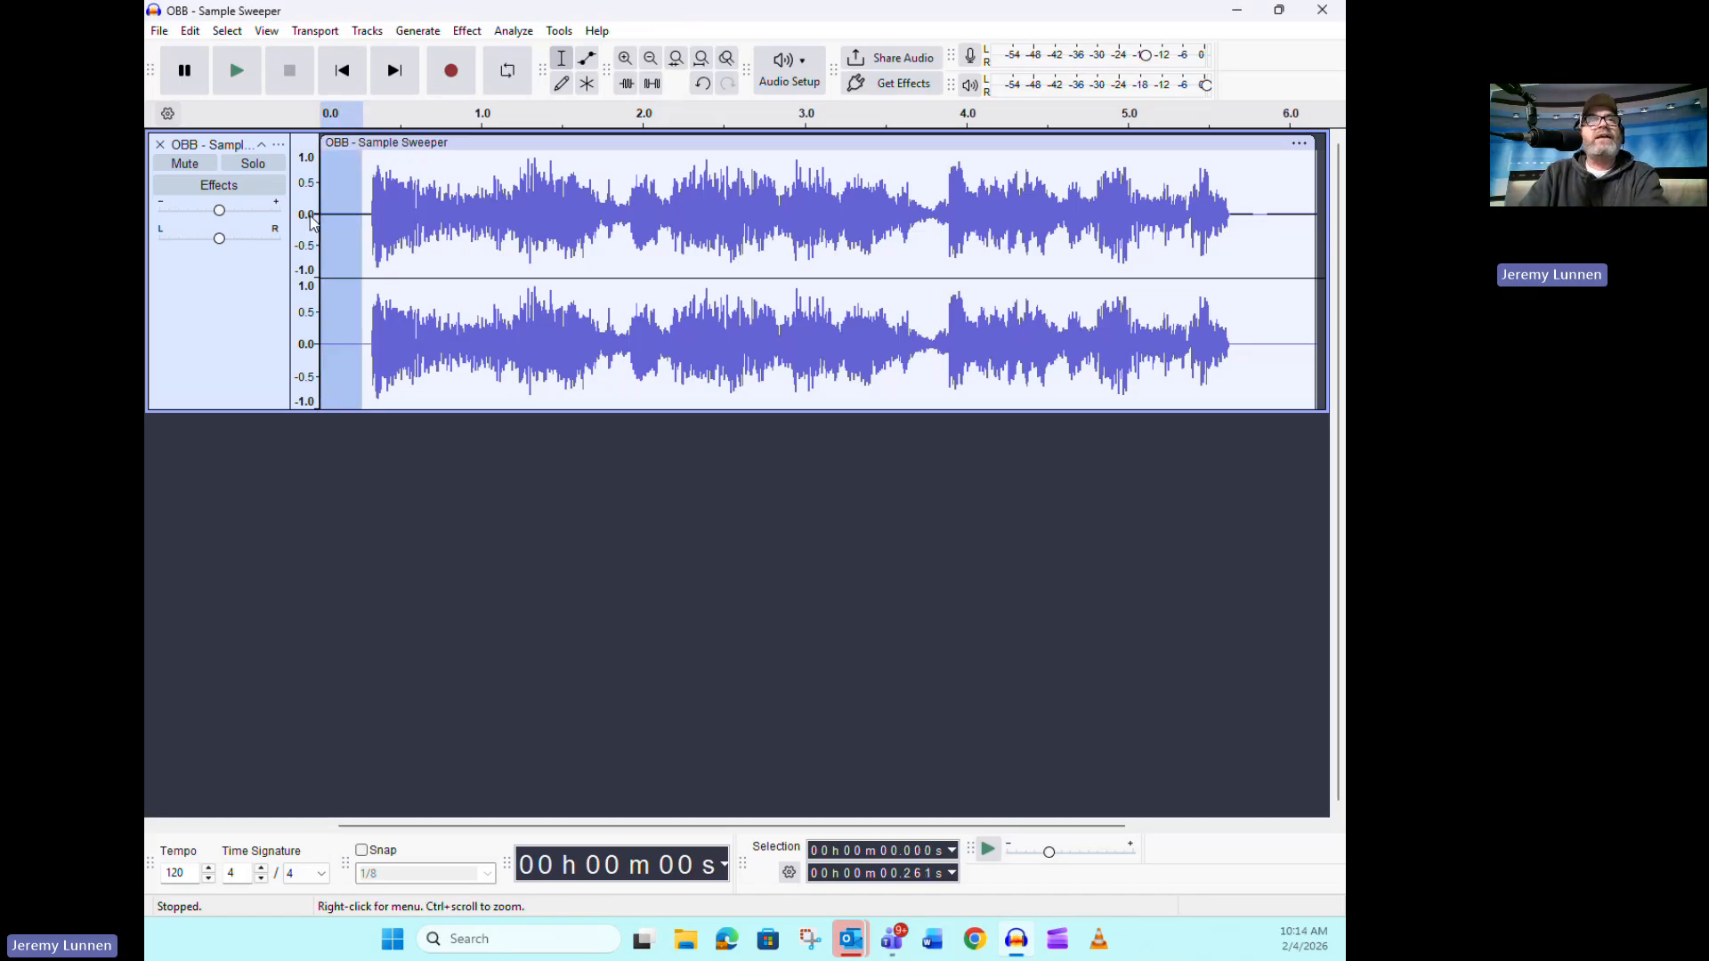
{"action": "key", "text": "Delete"}
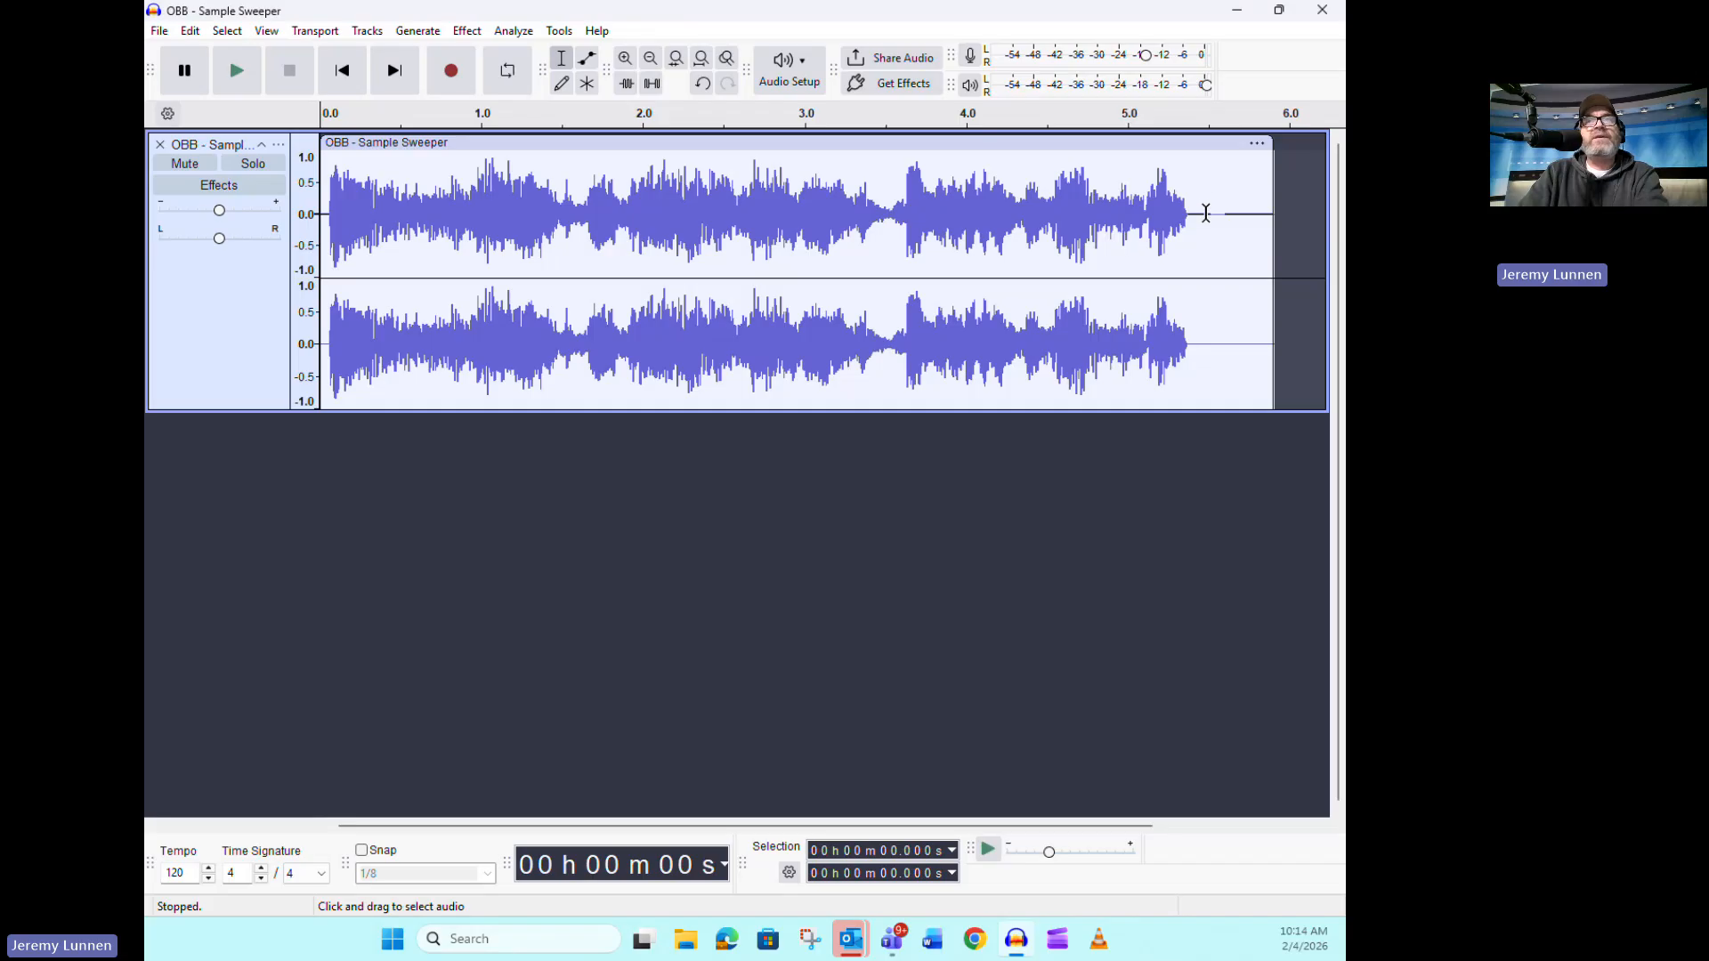
{"action": "left_click_drag", "start_coordinate": [1201, 215], "coordinate": [1274, 218]}
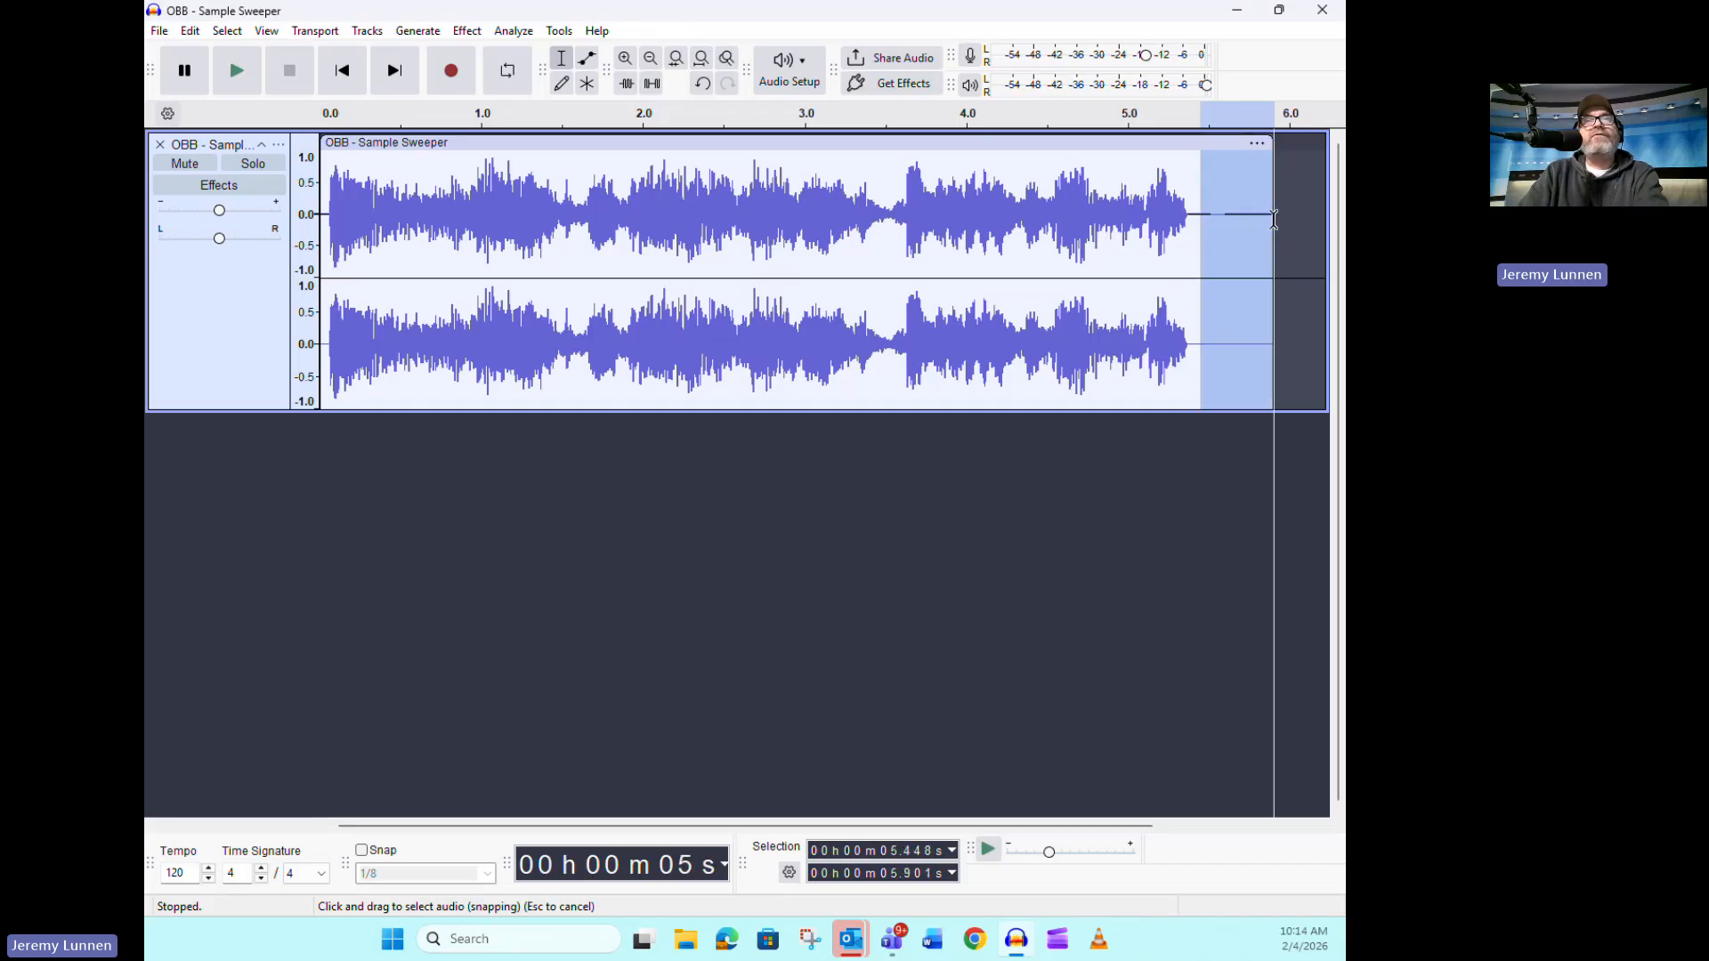
{"action": "key", "text": "Delete"}
Apply the Limiter to the whole clip with threshold and make-up target at -3.0 dB and knee width 2.0 dB
{"action": "double_click", "coordinate": [784, 213]}
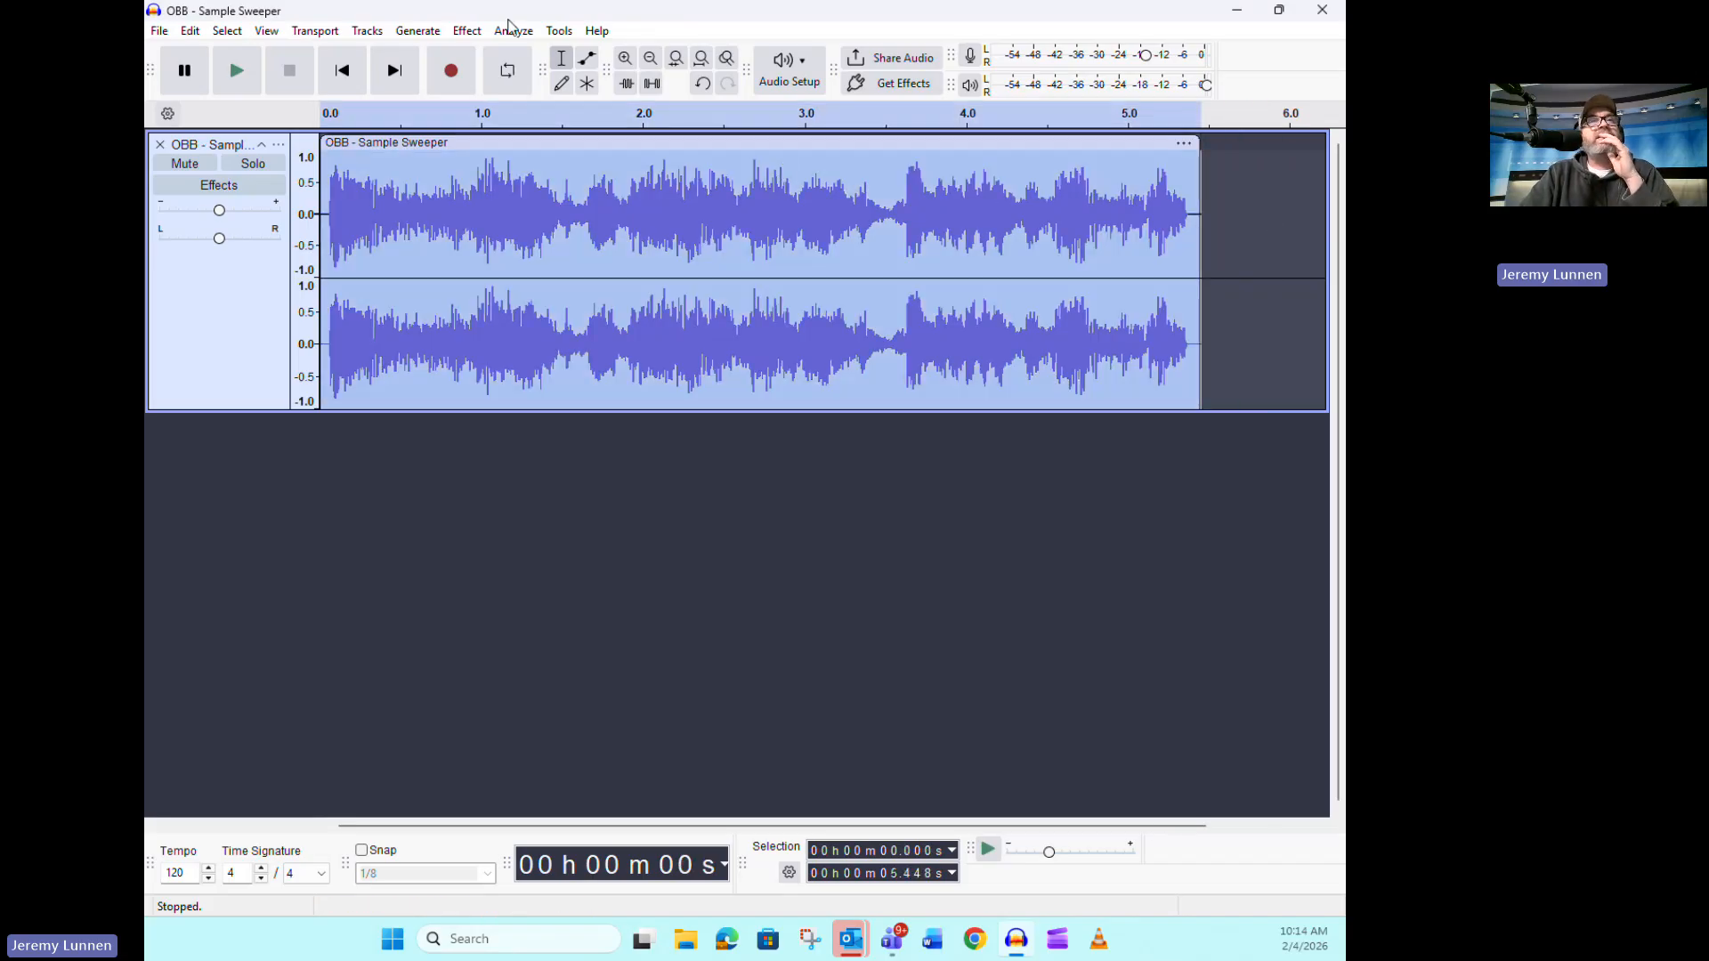
{"action": "left_click", "coordinate": [467, 30]}
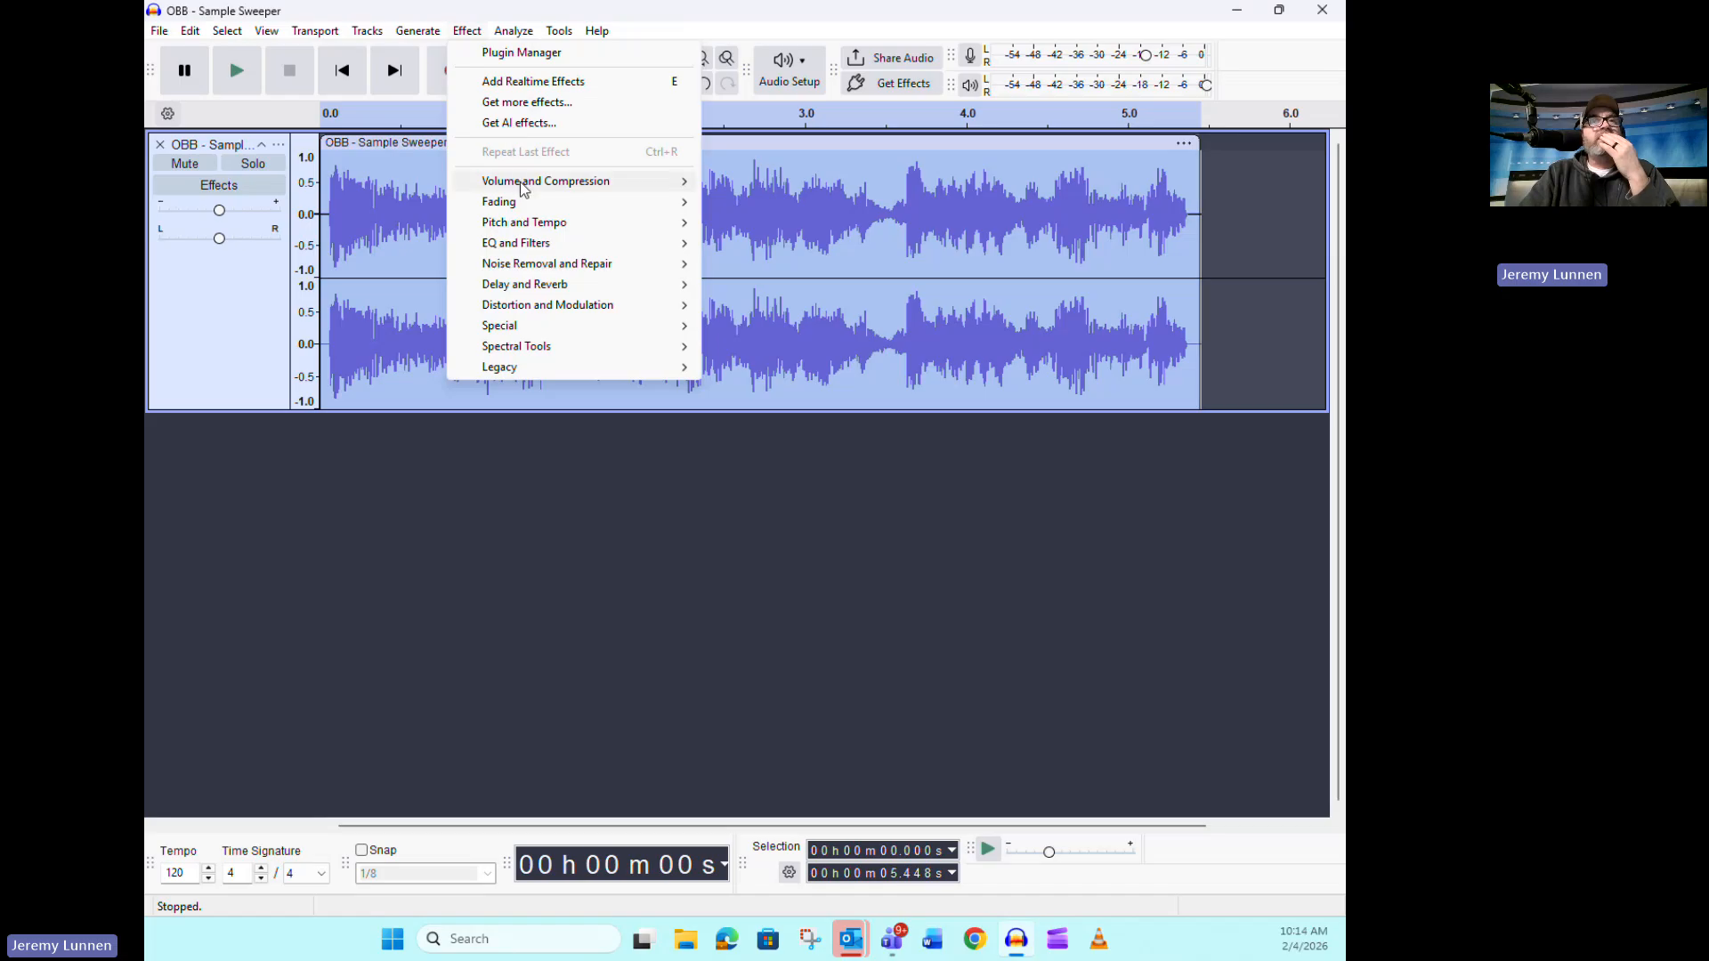
{"action": "mouse_move", "coordinate": [522, 182]}
{"action": "left_click", "coordinate": [801, 244]}
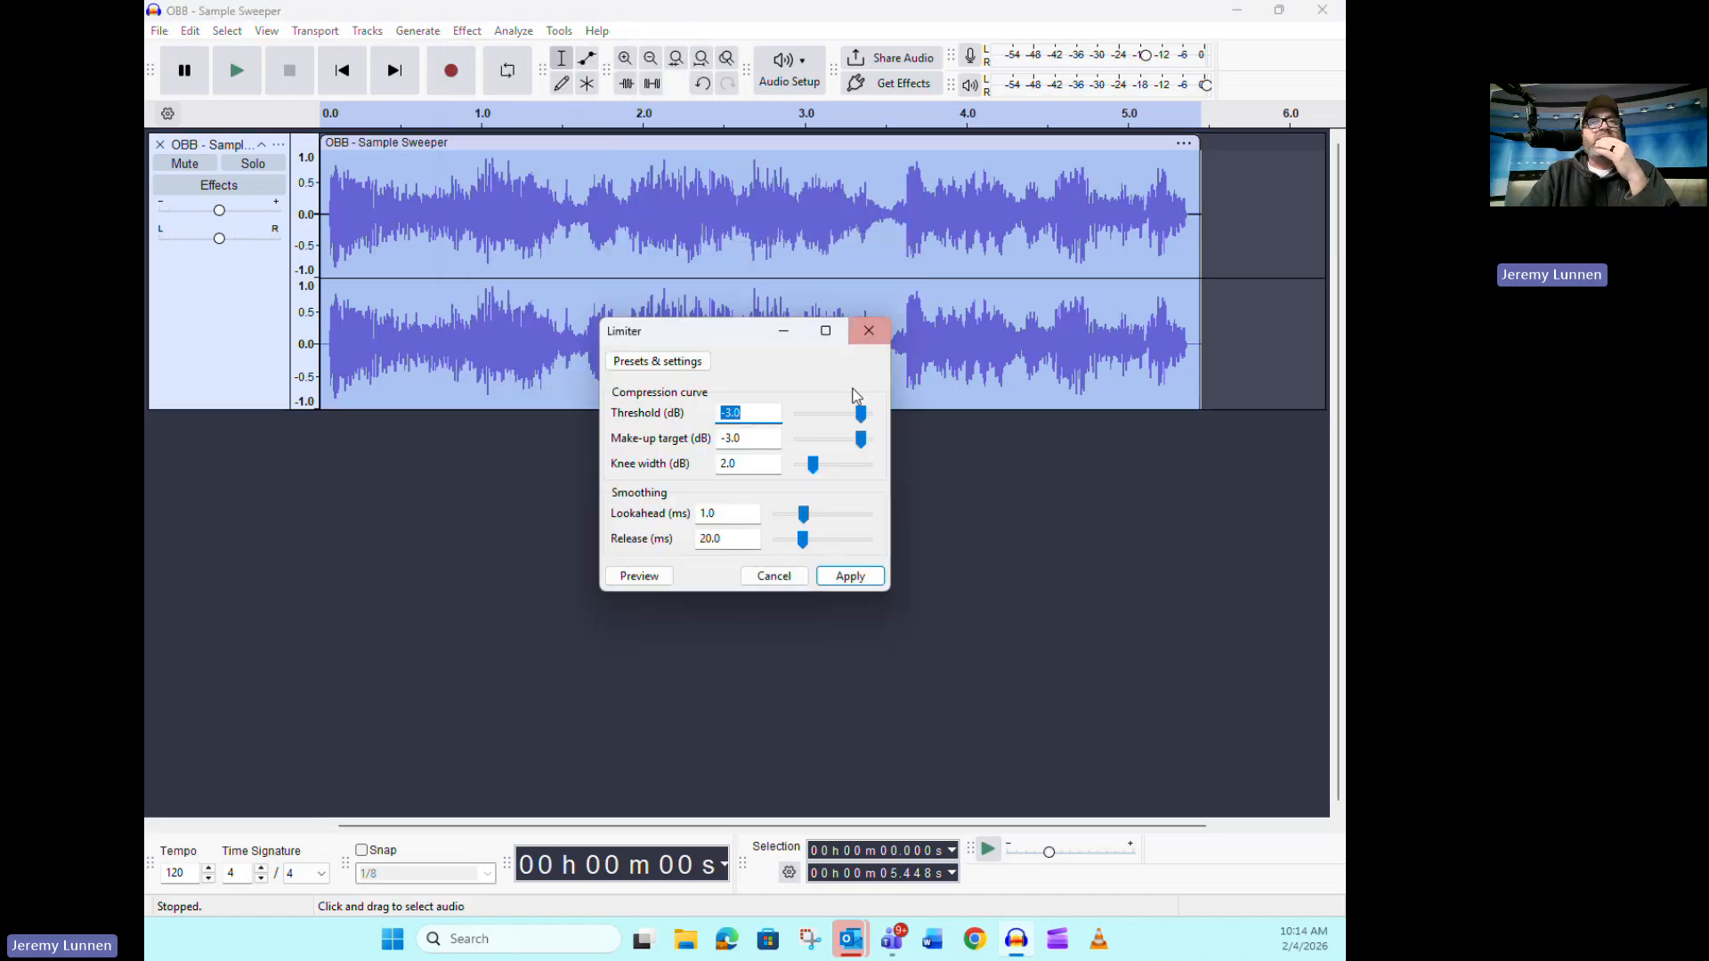
{"action": "left_click", "coordinate": [850, 579]}
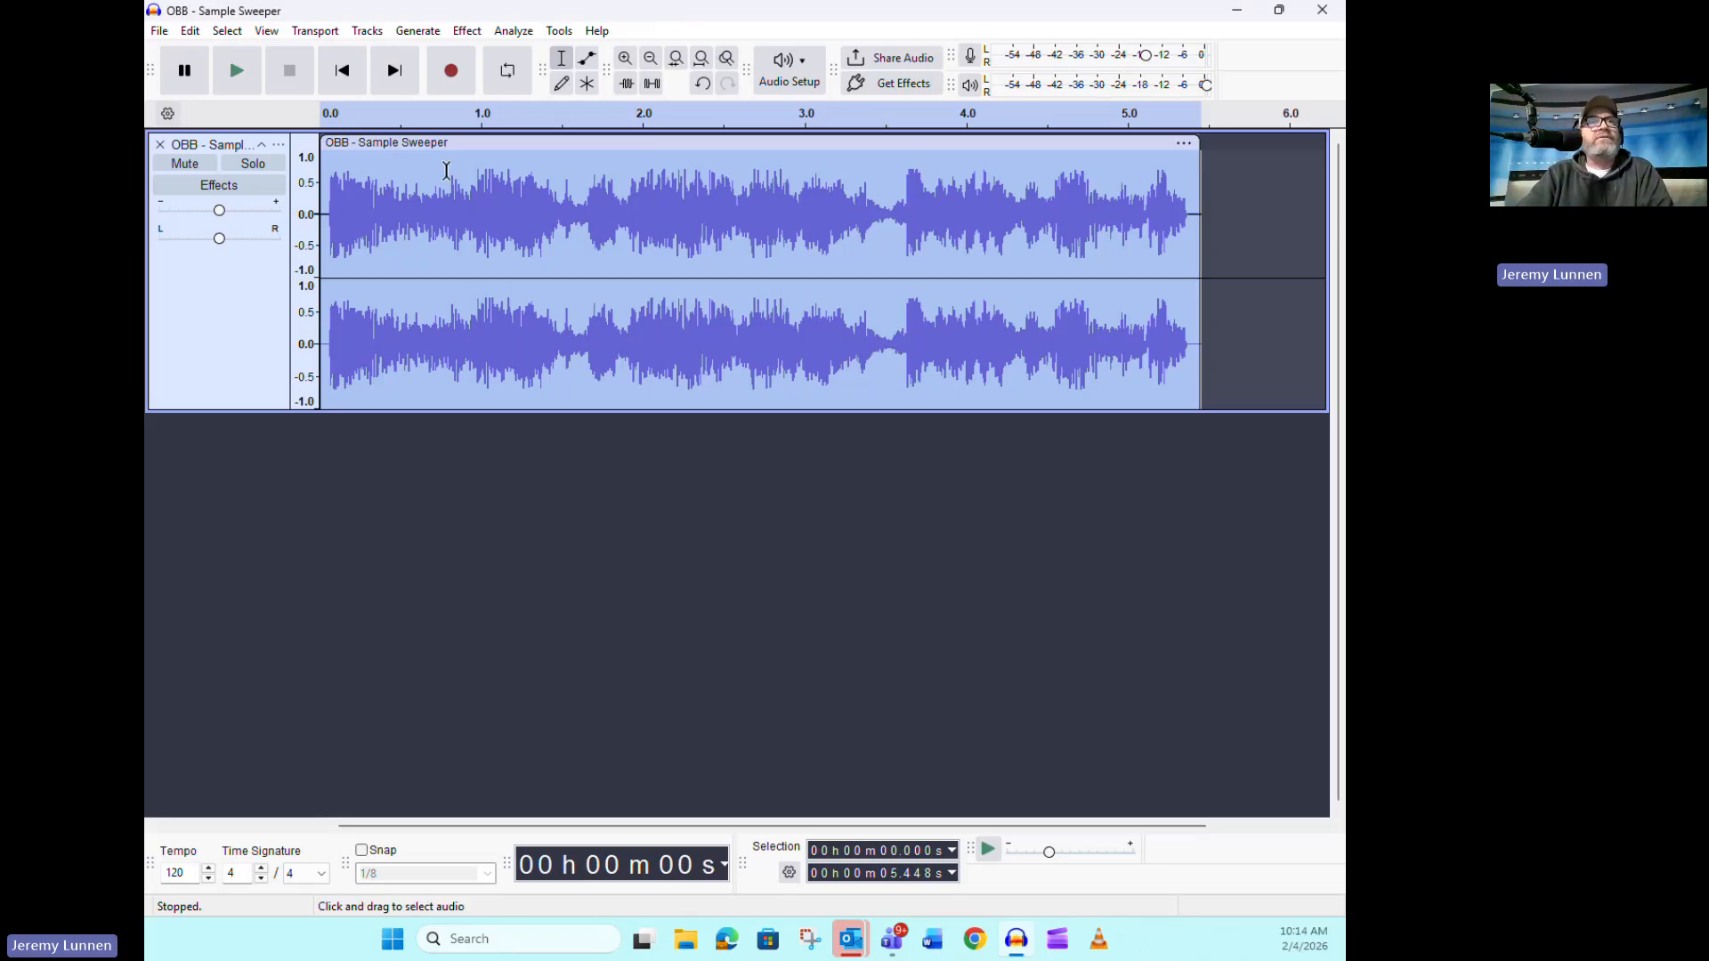
Deselect the clip and play the limited sweeper from the start
{"action": "left_click", "coordinate": [661, 552]}
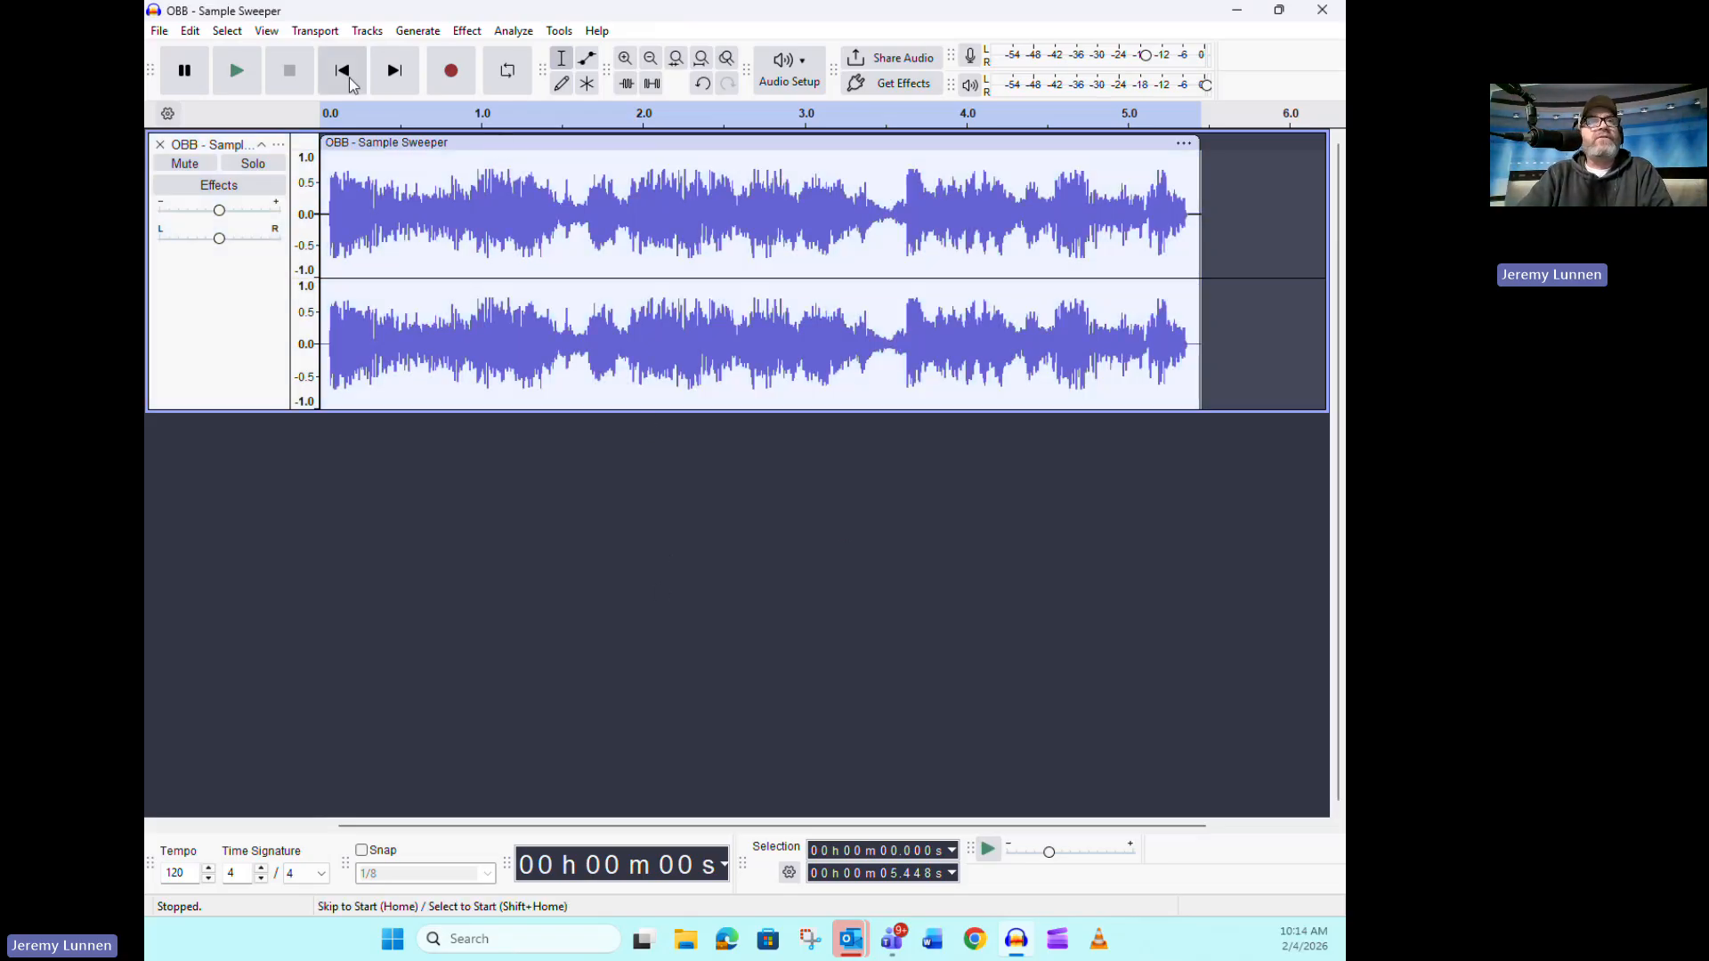
{"action": "left_click", "coordinate": [348, 75]}
{"action": "left_click", "coordinate": [244, 77]}
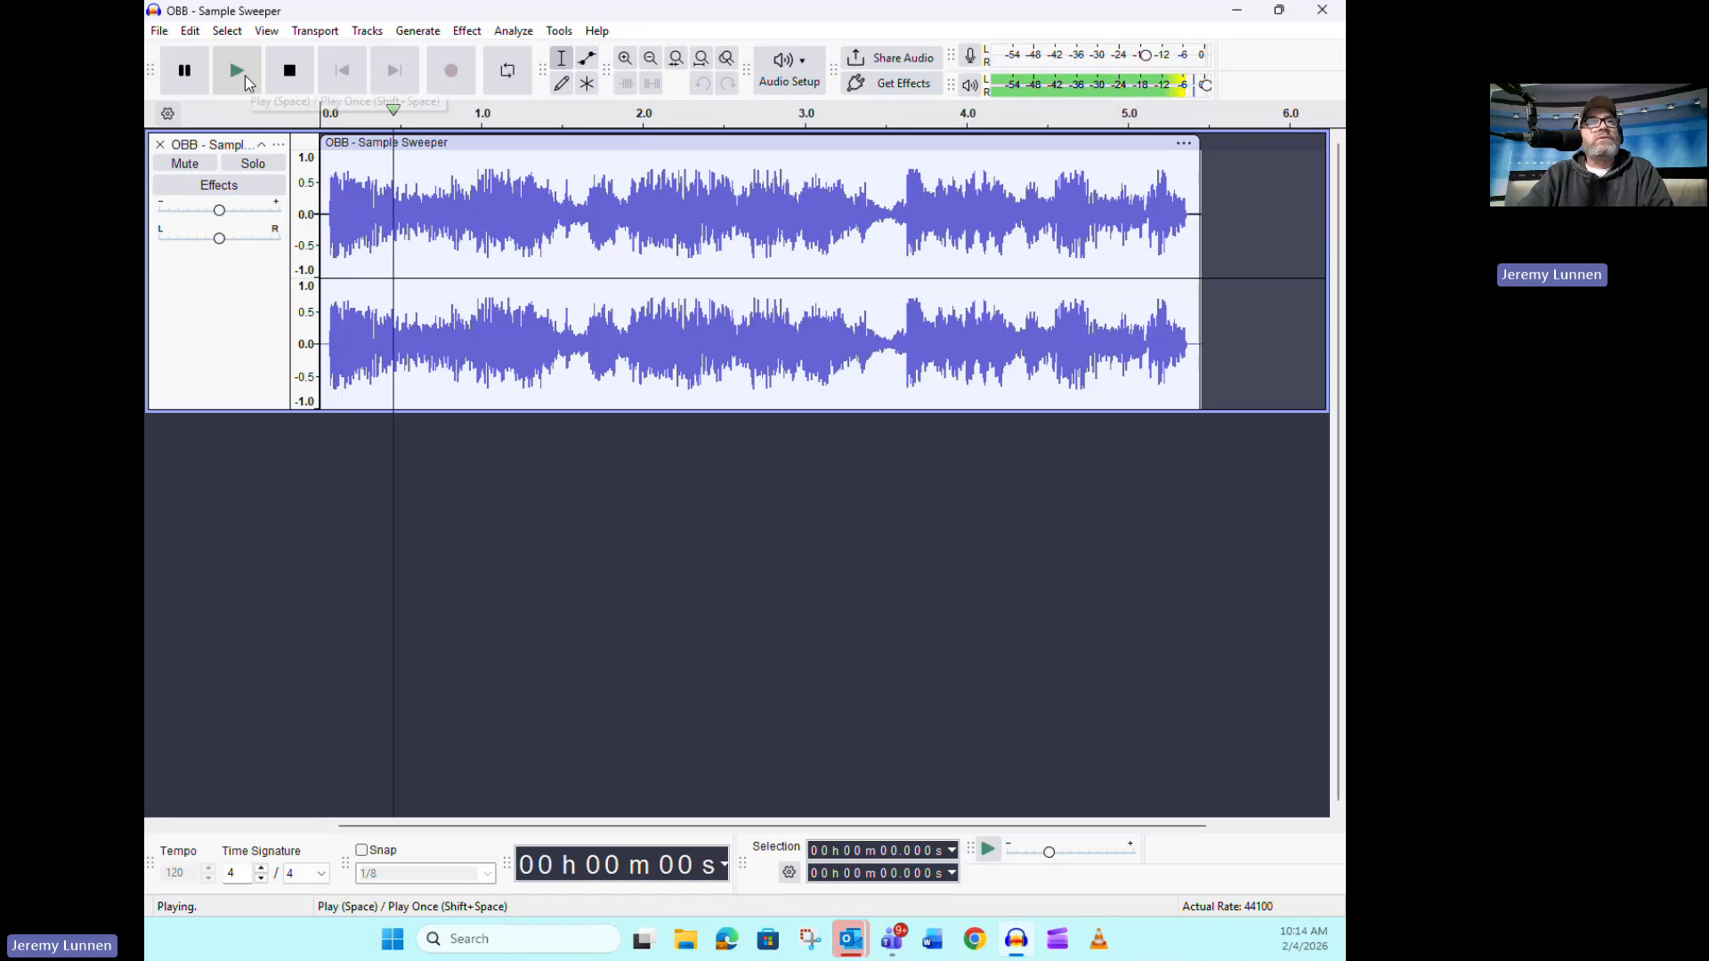